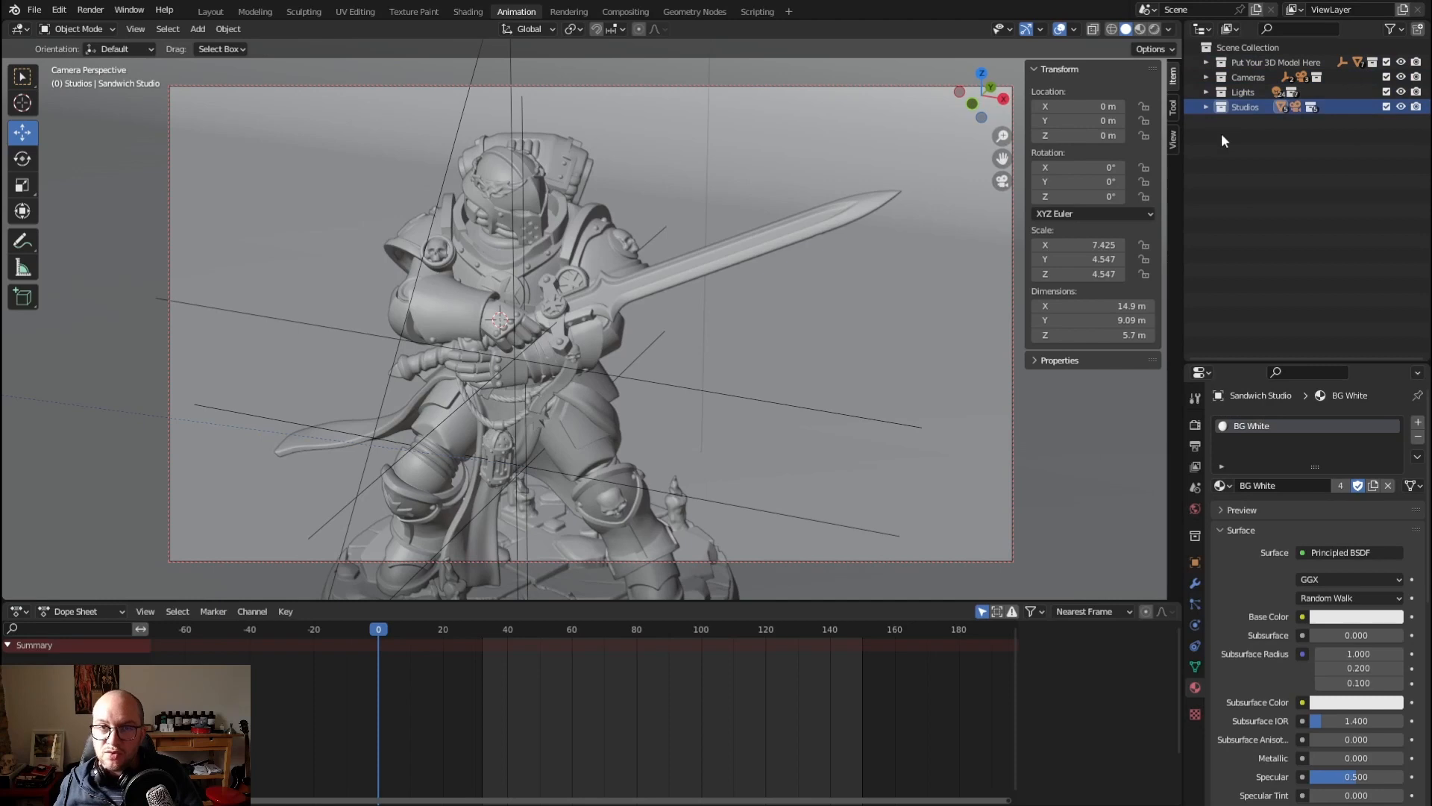
Examine the contents of the Put Your 3D Model Here collection, including DakkaDakka.Store and the hidden export-jarre-meshmixer object
click(1221, 133)
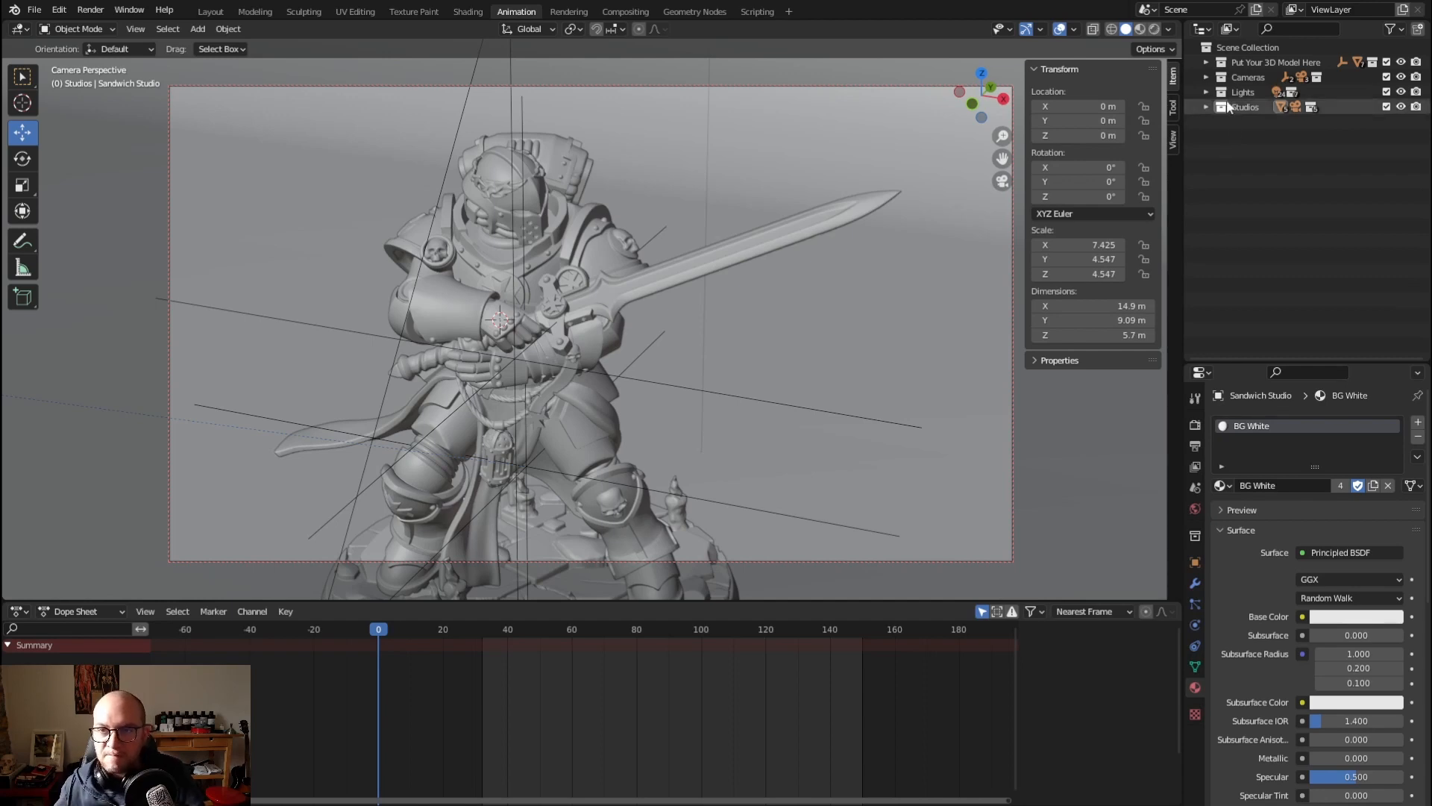
click(1233, 66)
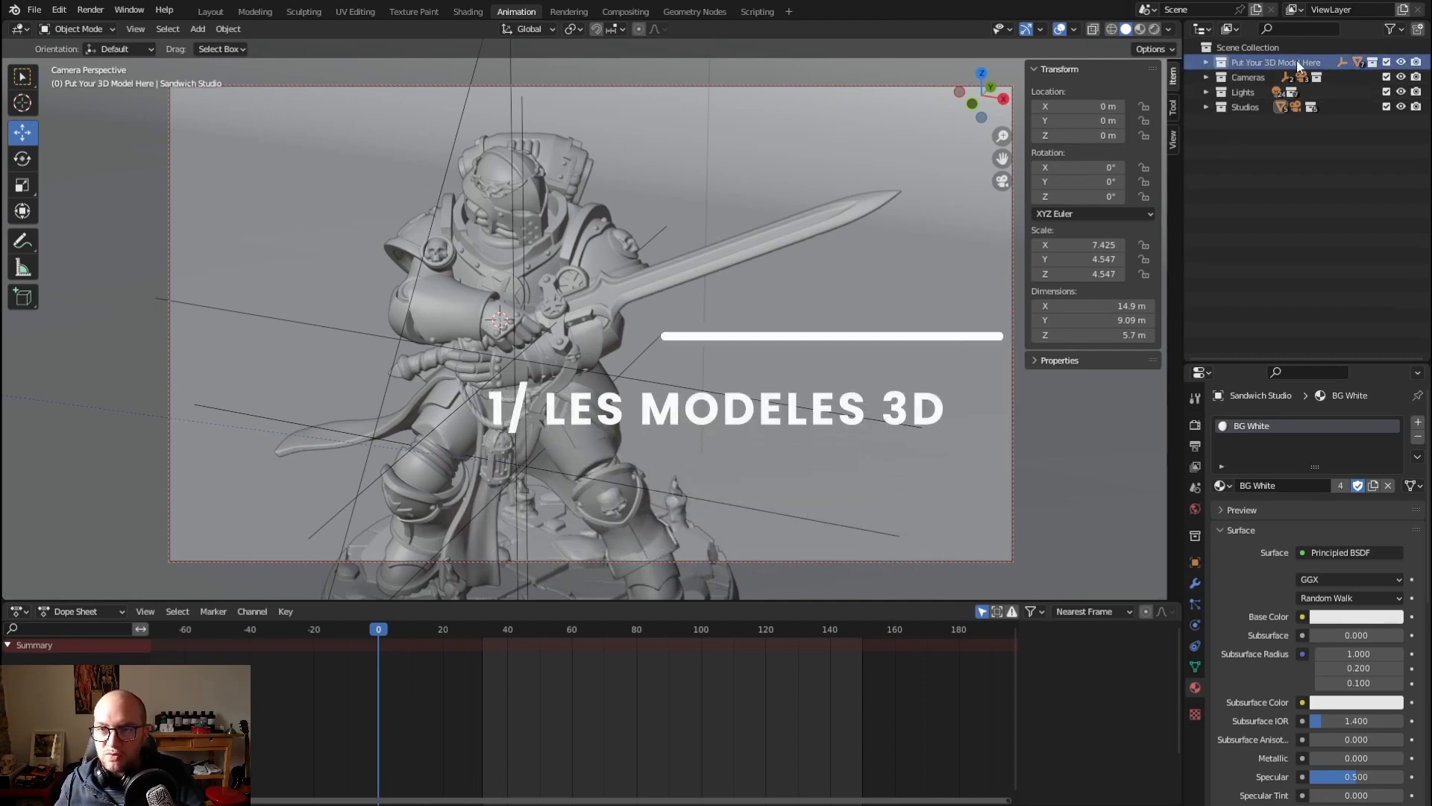
click(1206, 62)
click(1221, 77)
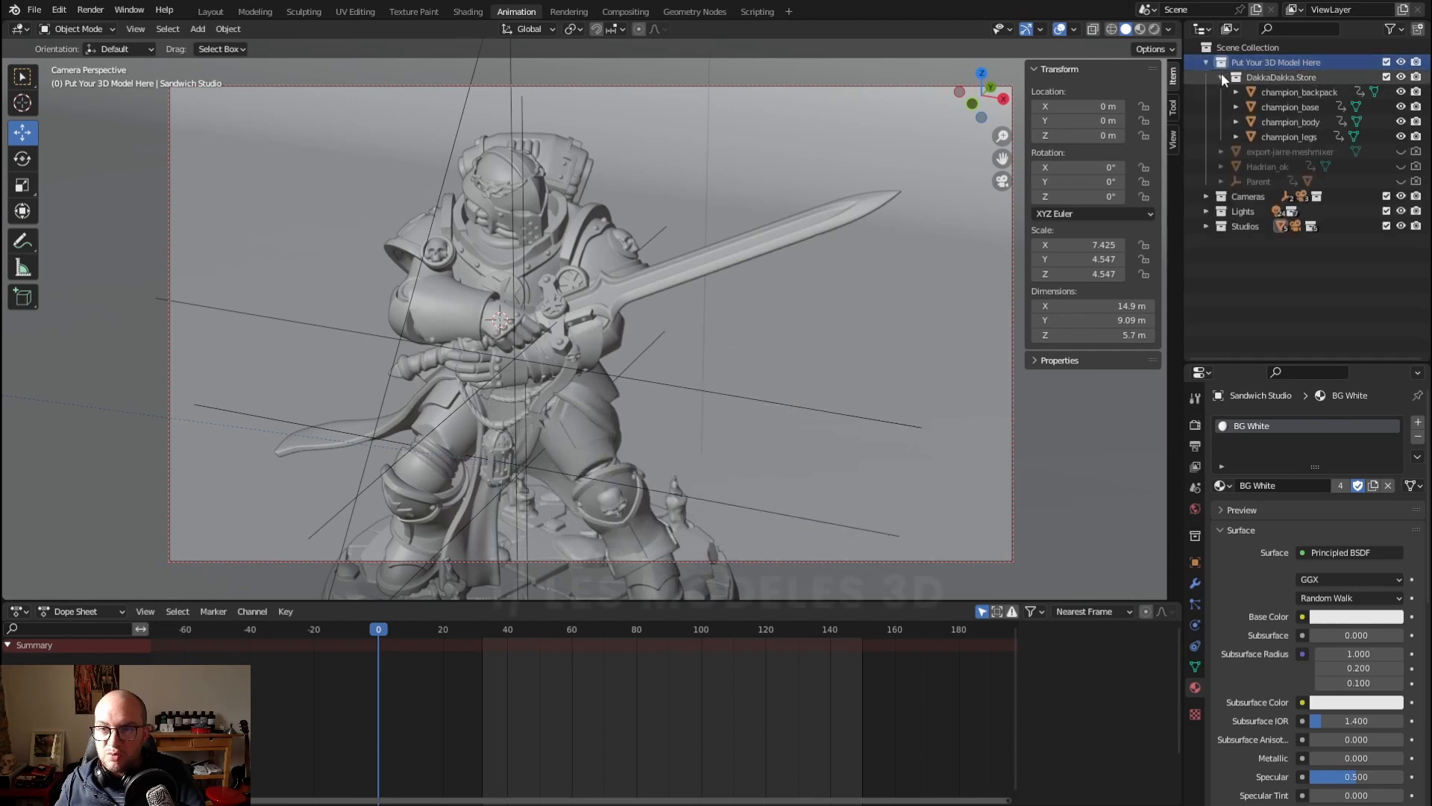
click(1221, 77)
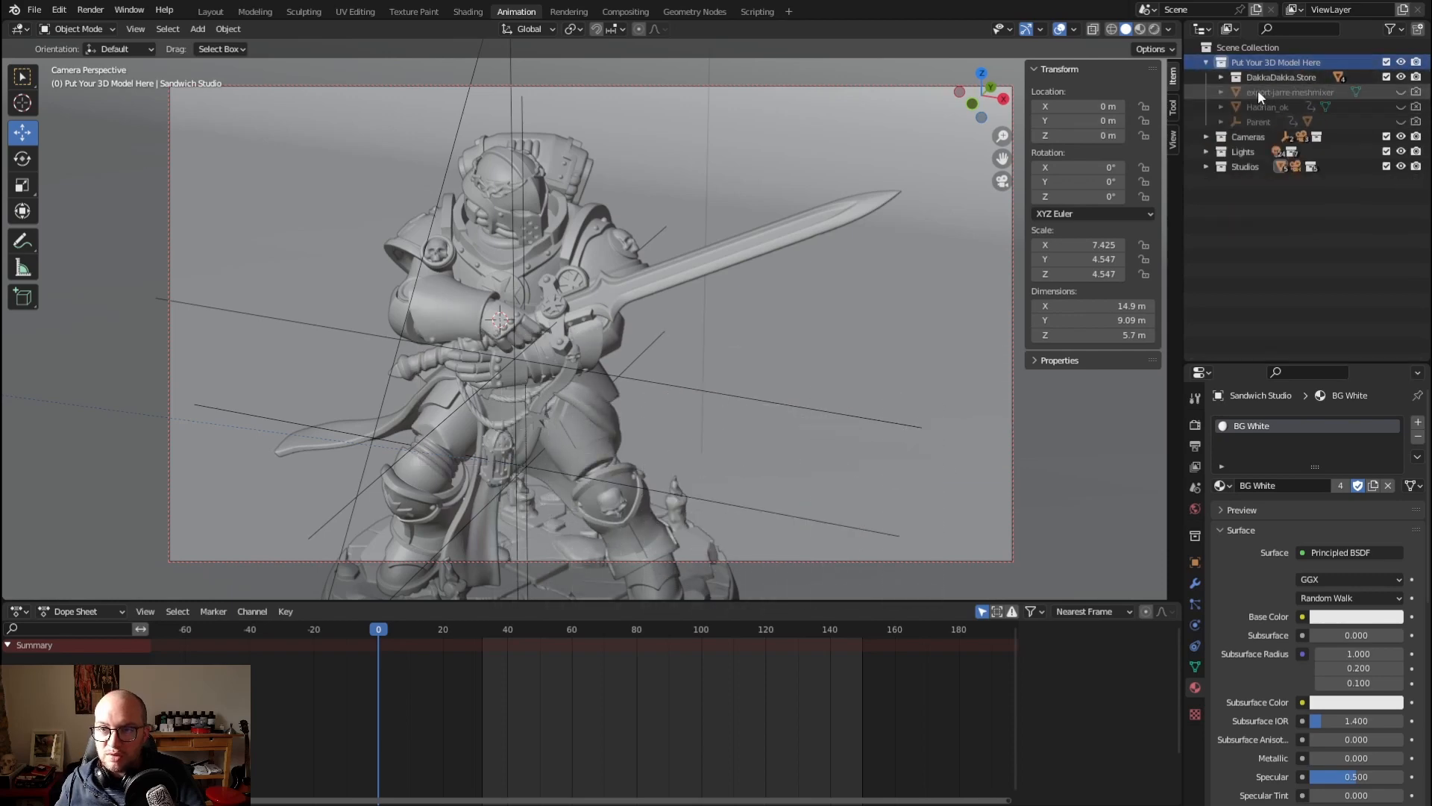
click(1259, 91)
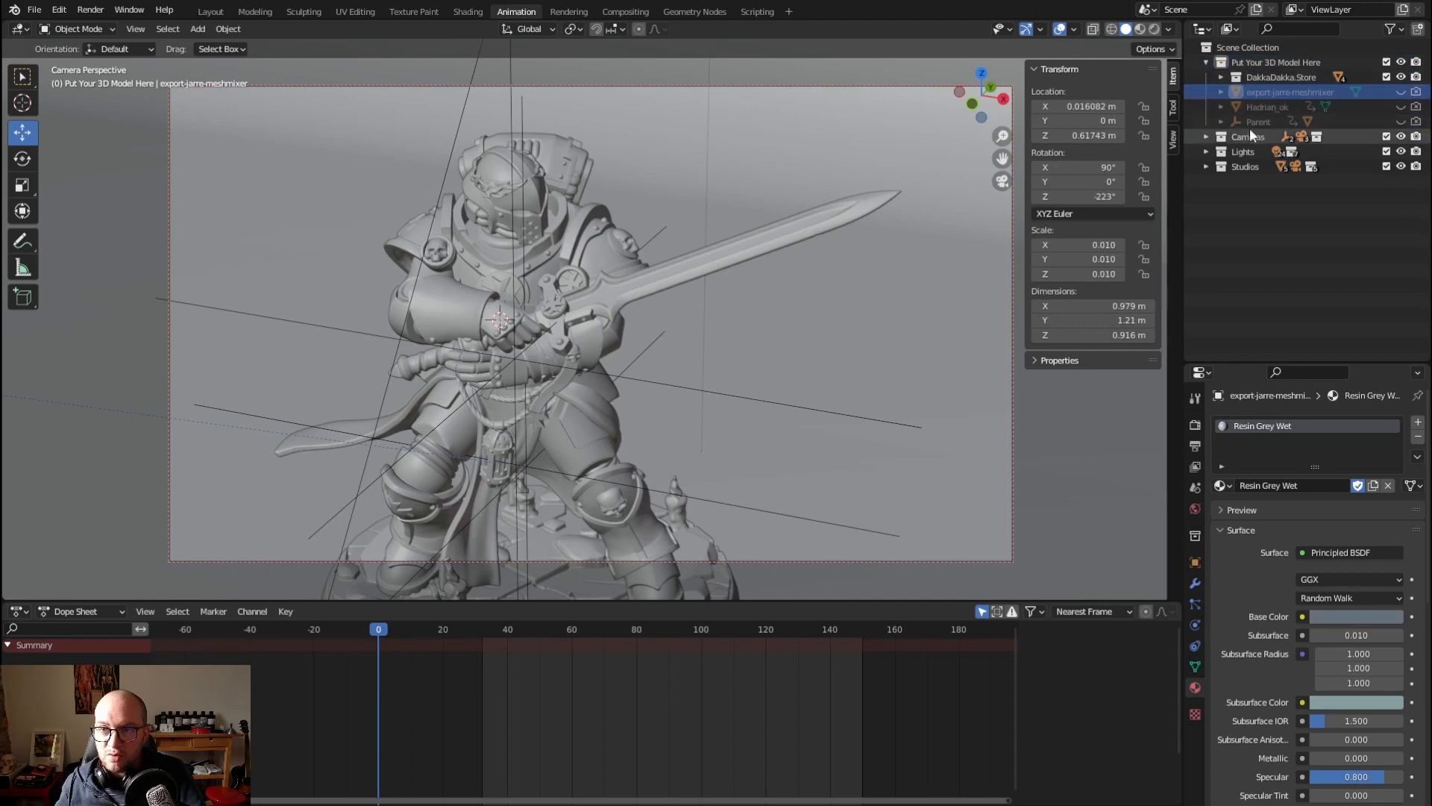
click(1206, 63)
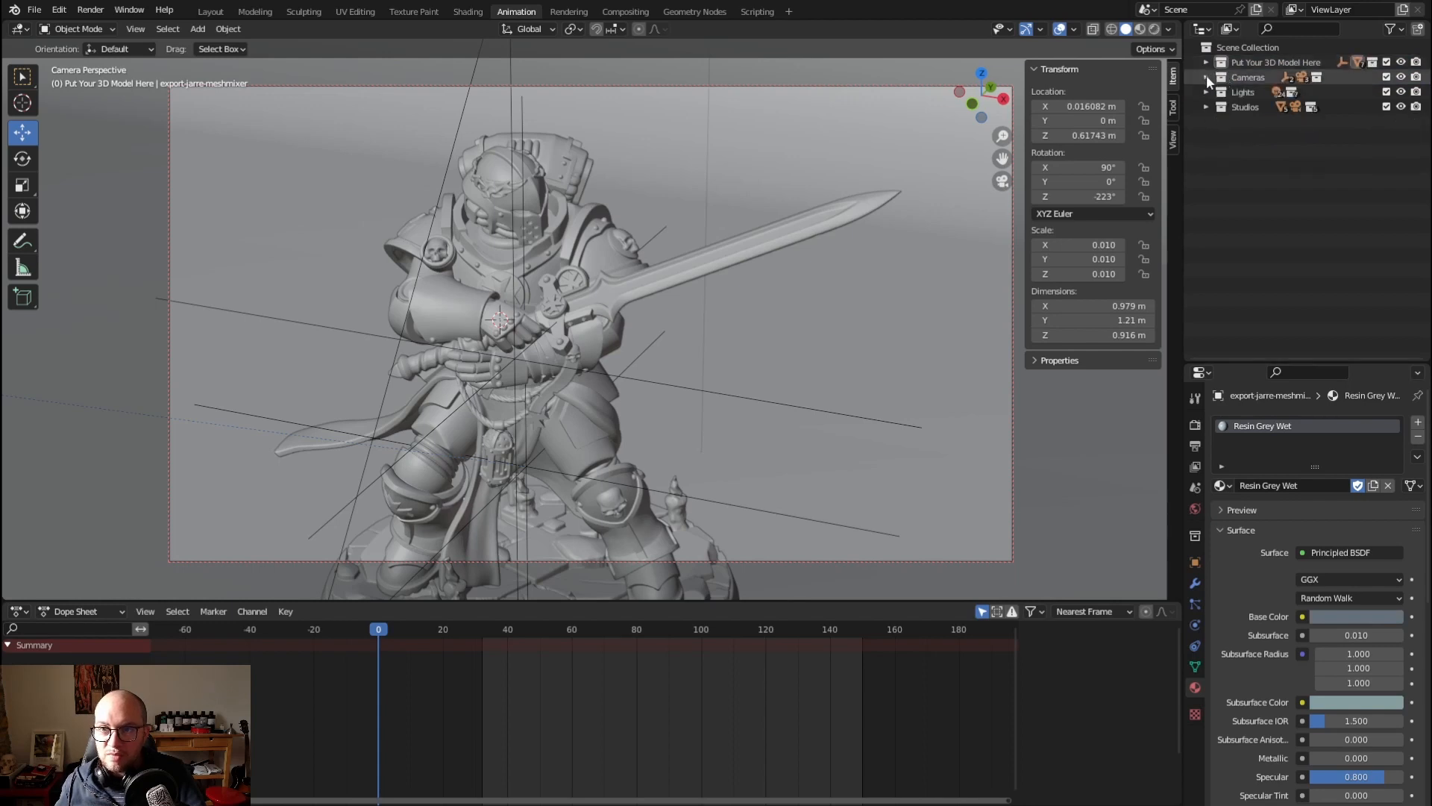
Look over the contents of the Cameras and Lights collections
click(1206, 78)
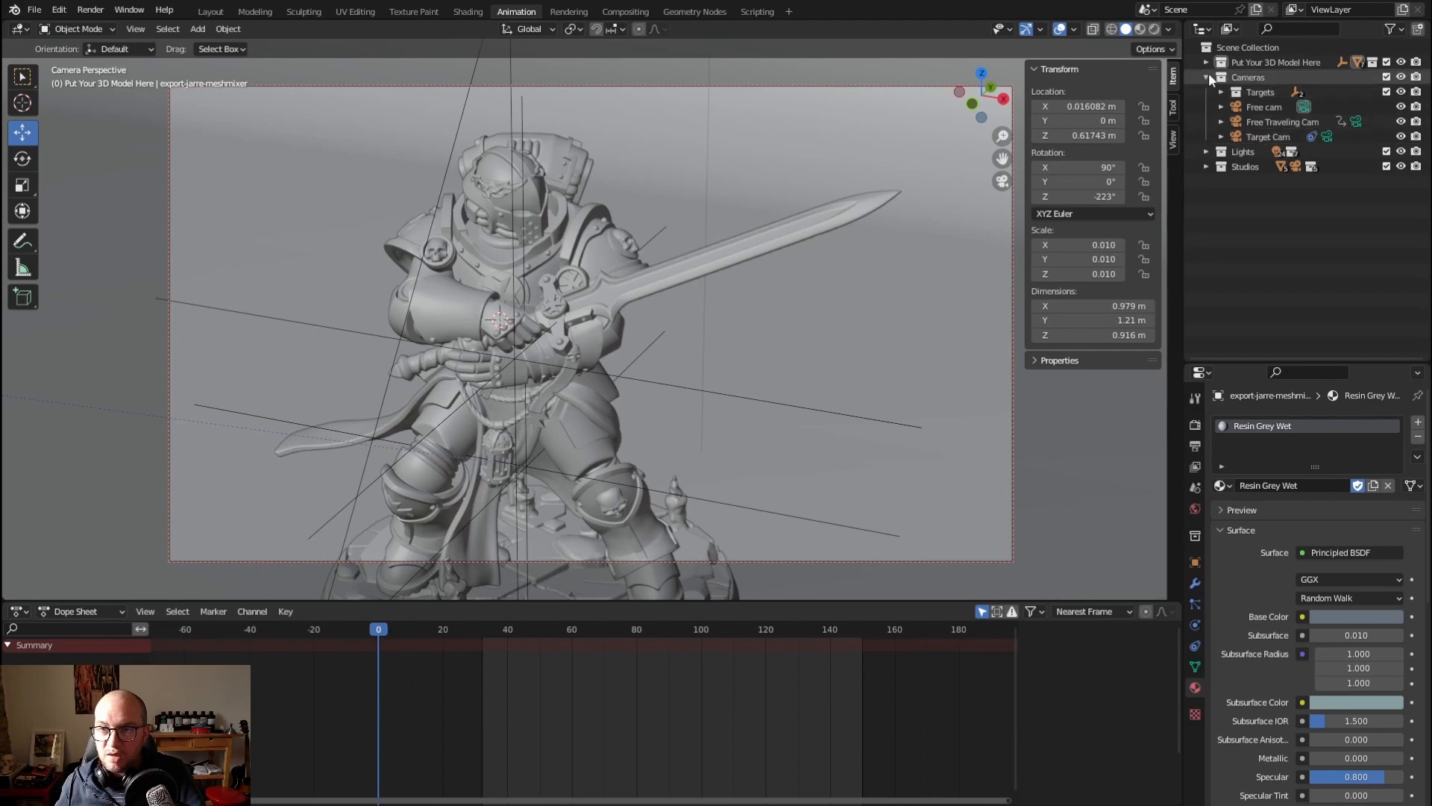
click(1206, 78)
click(1206, 92)
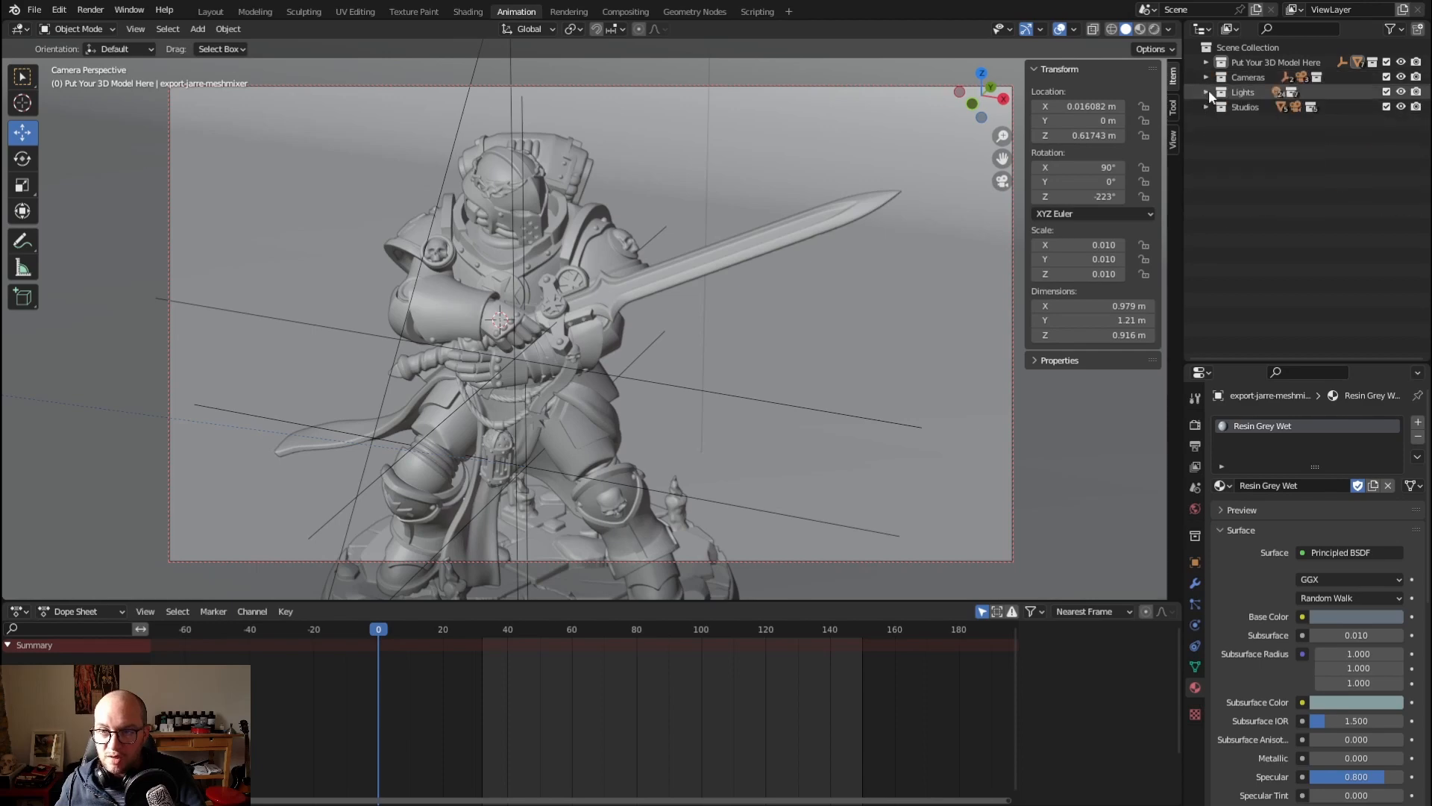
click(1207, 92)
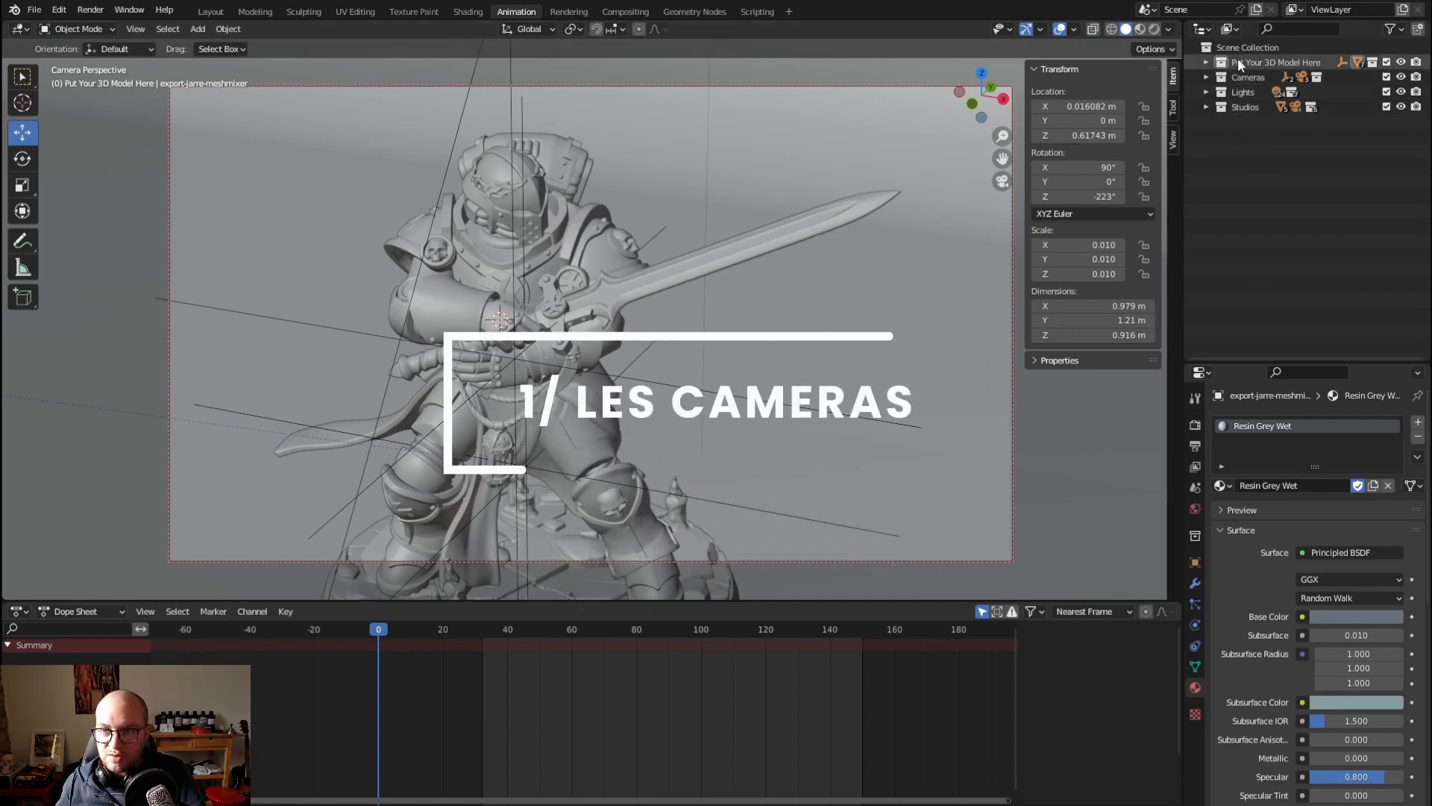
Expand the Cameras collection and view the whole studio setup from outside the camera
click(1206, 78)
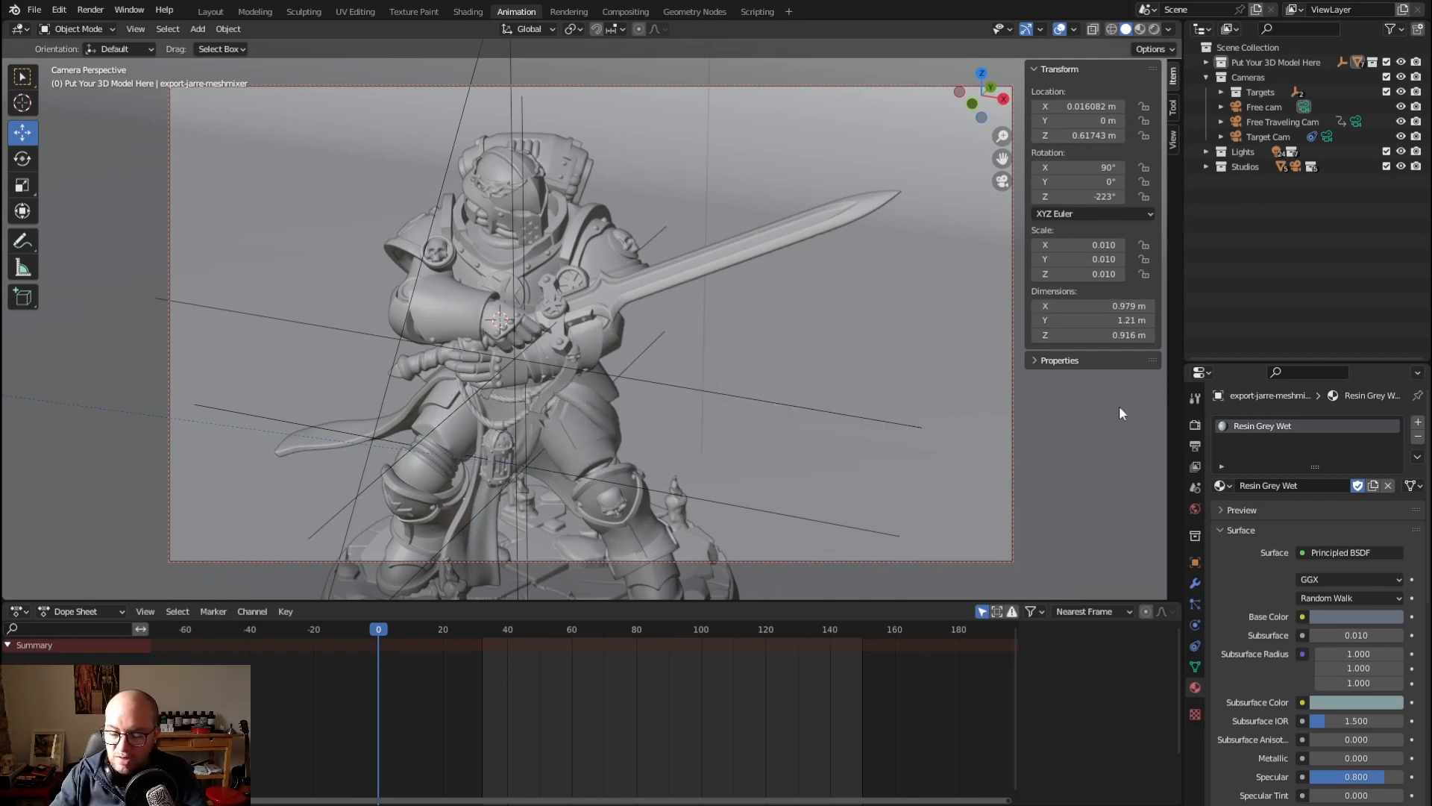
key(KP_0)
scroll(857, 302, down, 4)
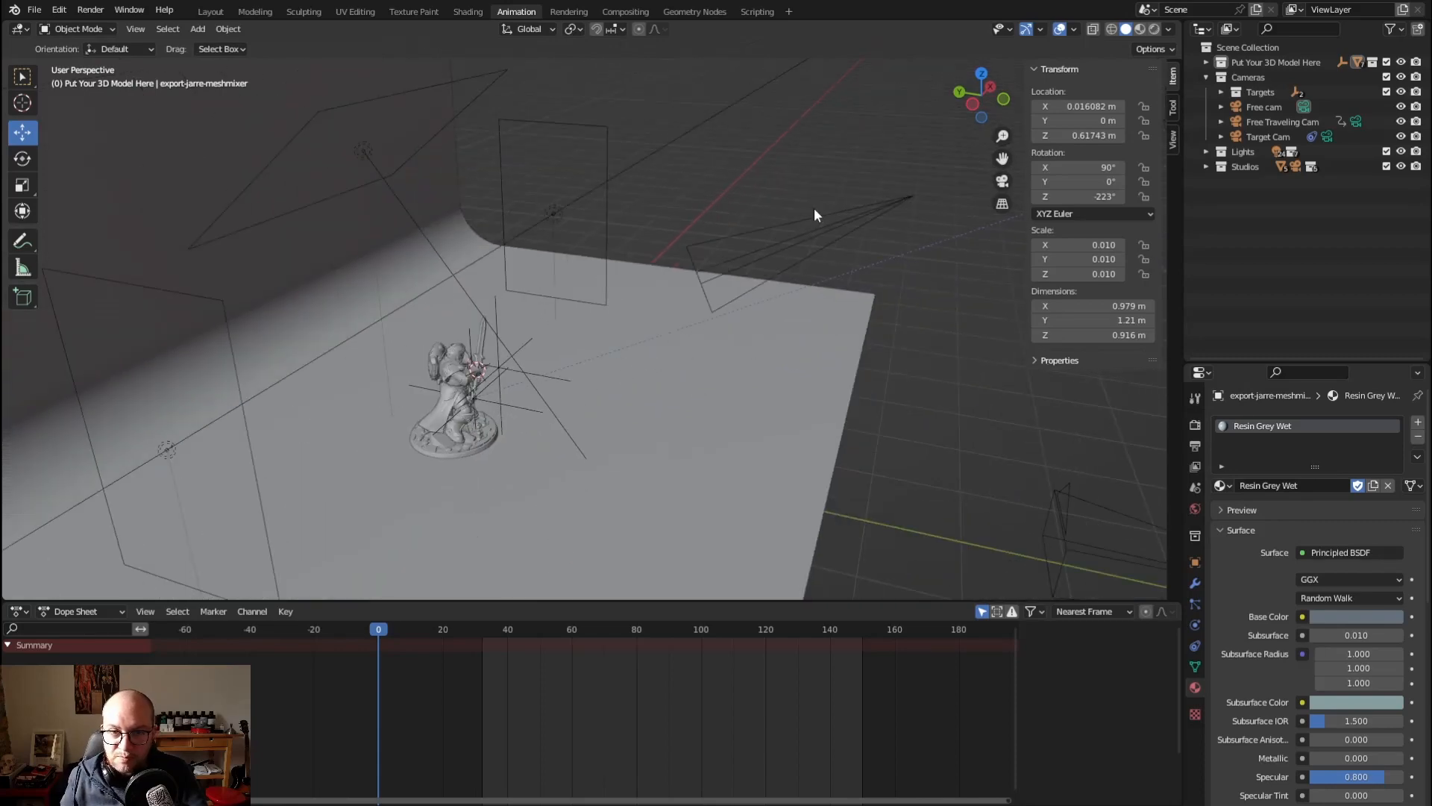
scroll(813, 210, down, 3)
middle_drag(831, 214, 741, 209)
scroll(762, 204, down, 2)
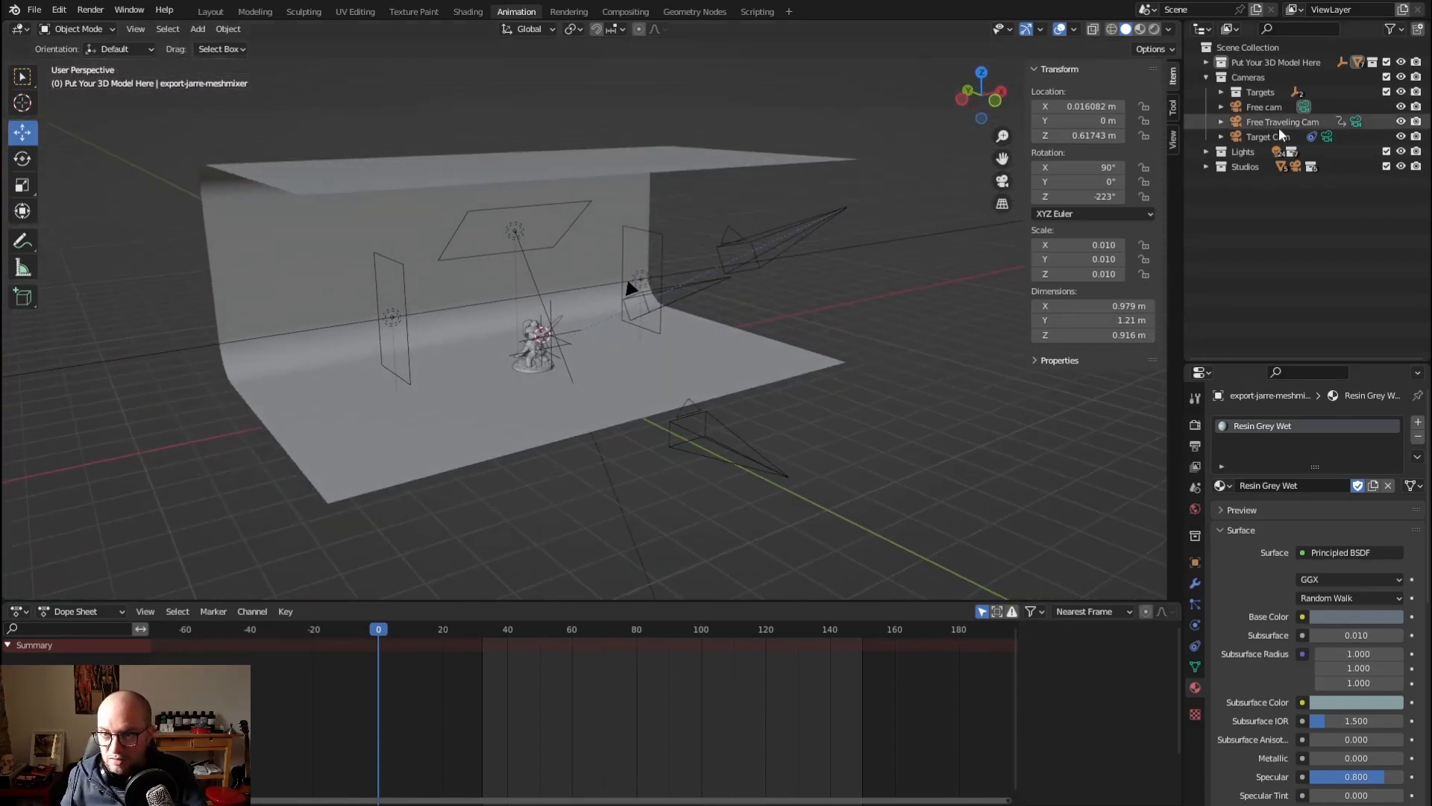
Select Free cam and slightly reframe the miniature through it with the camera locked to the view
click(1264, 108)
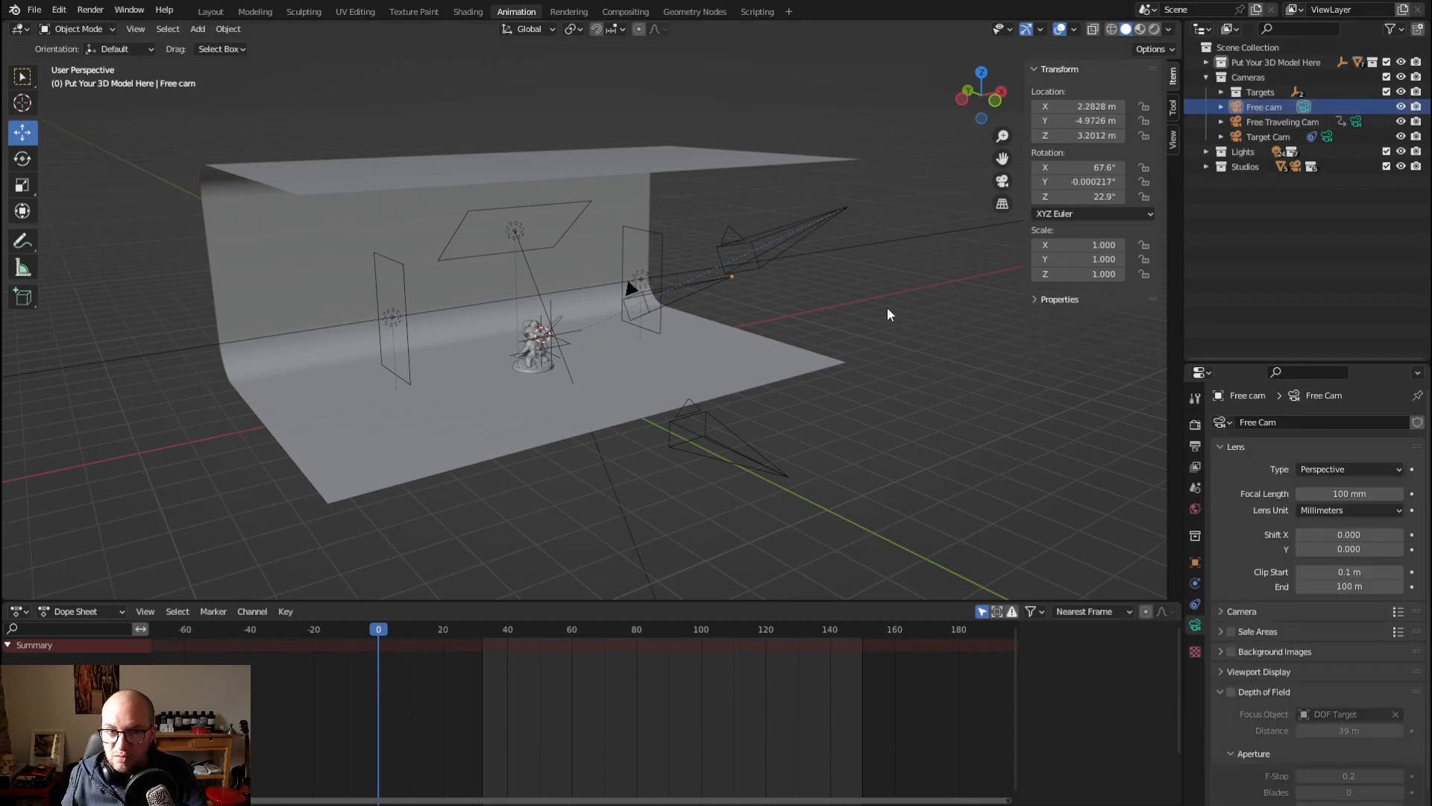
middle_drag(851, 301, 815, 334)
key(KP_0)
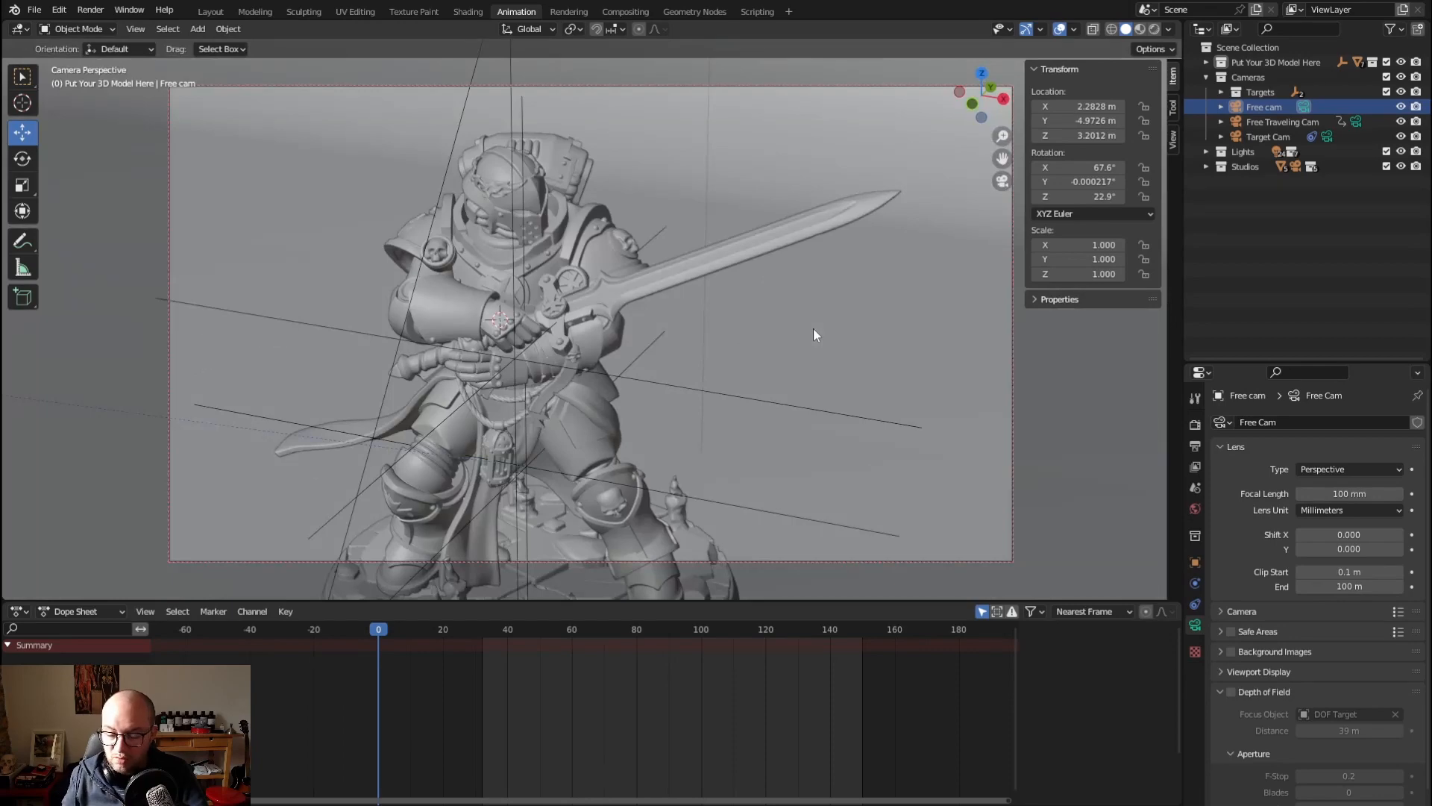
middle_drag(670, 230, 670, 237)
click(1173, 139)
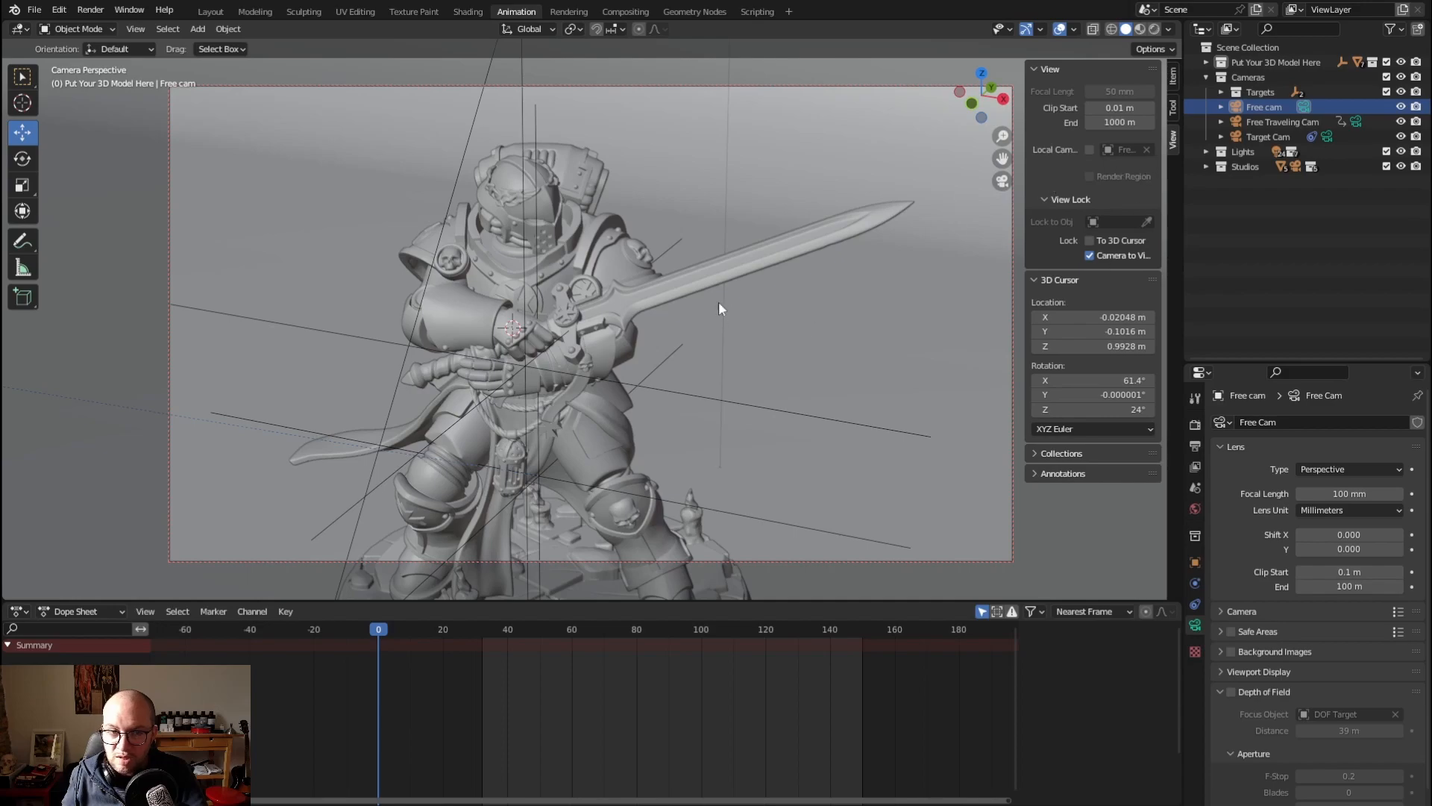
middle_drag(719, 303, 605, 284)
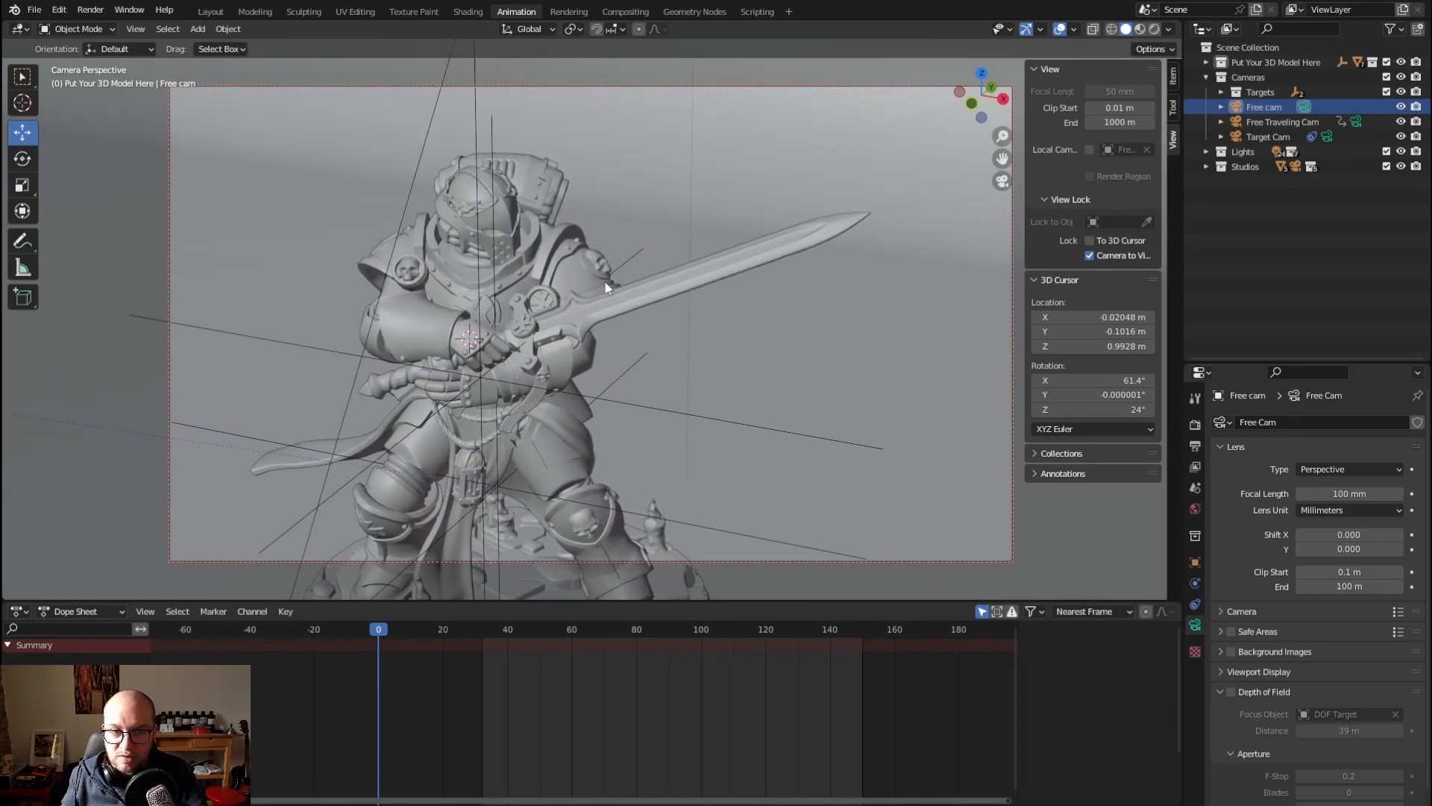
Inspect the Free cam's placement around the miniature from outside the camera view
key(KP_0)
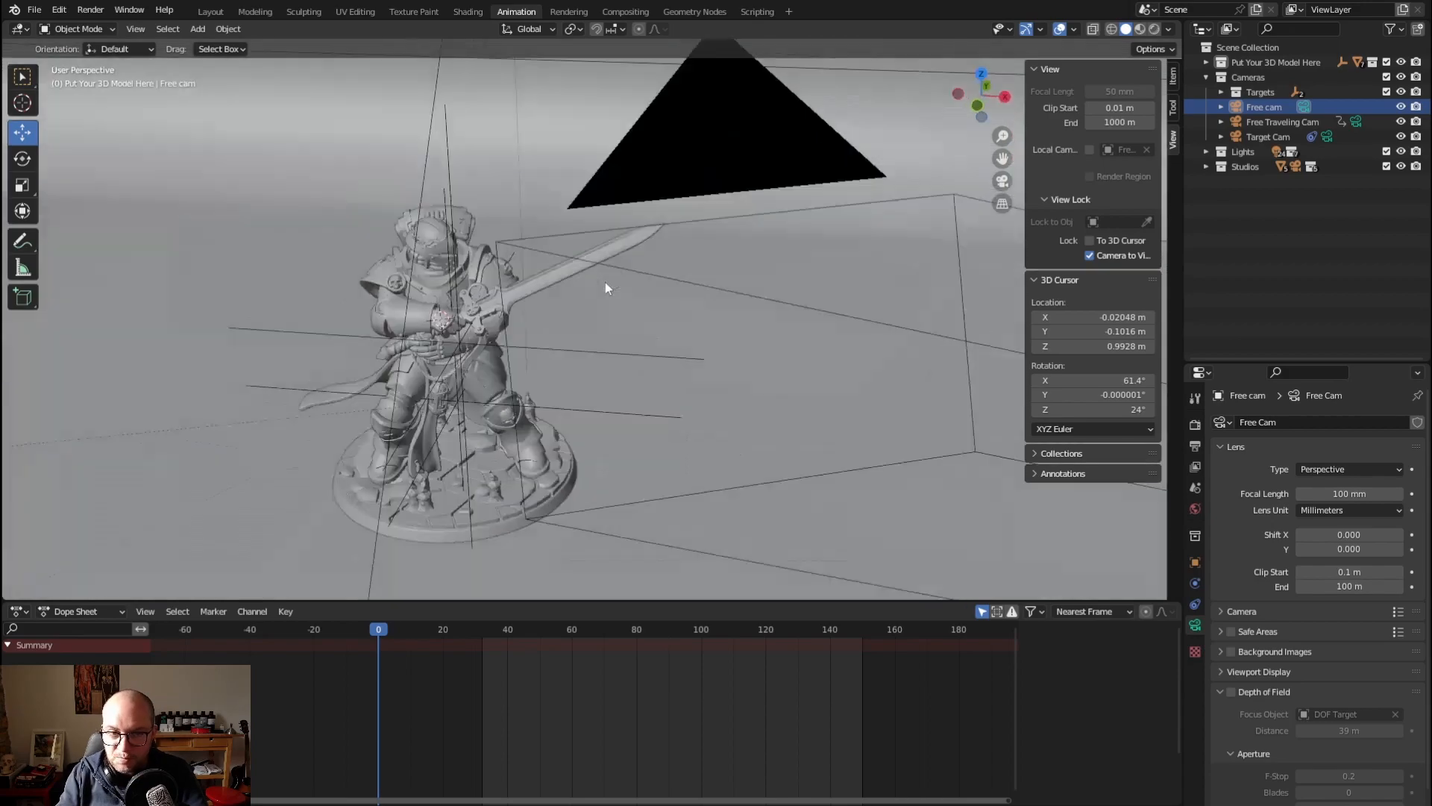
scroll(605, 282, down, 6)
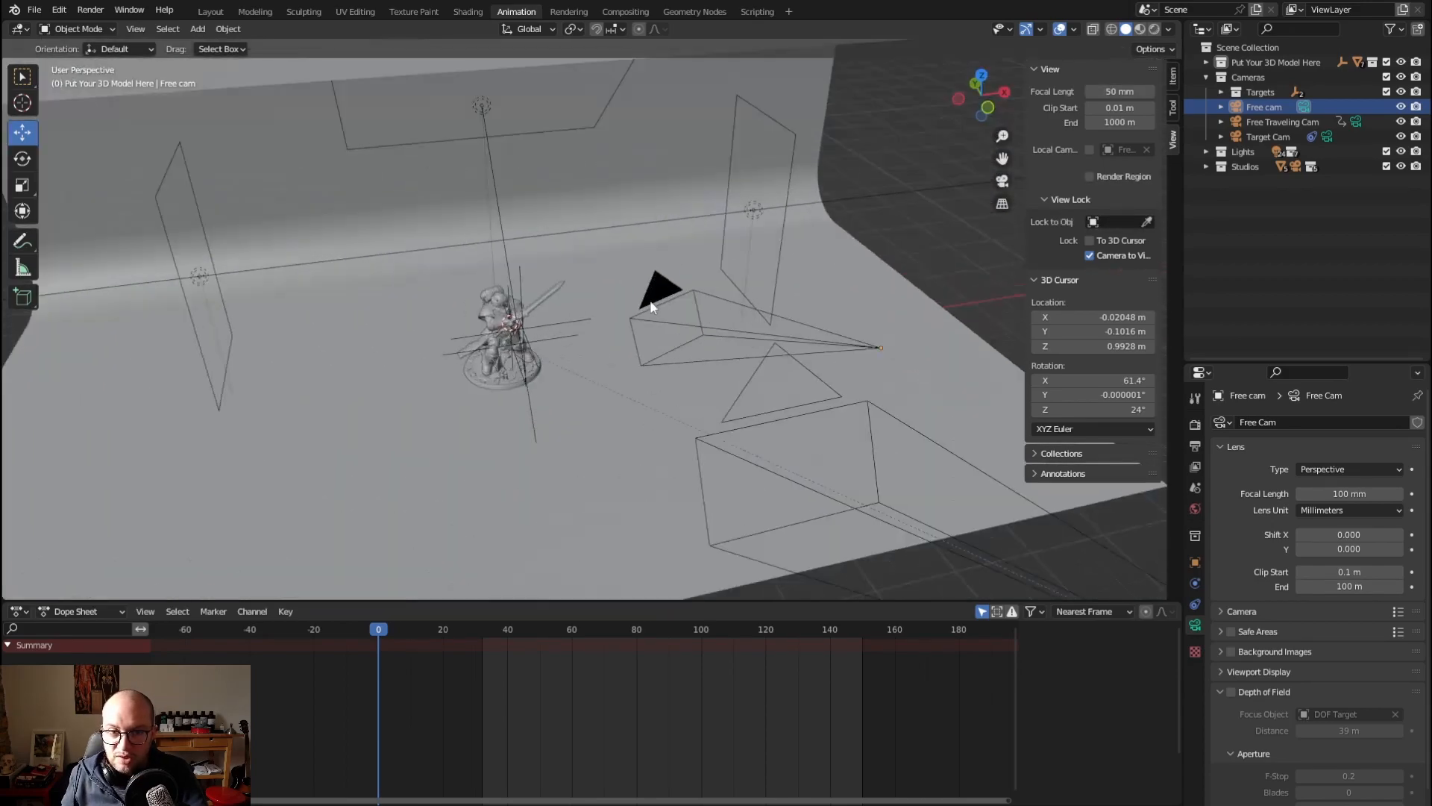
scroll(651, 306, up, 2)
mouse_move(652, 306)
middle_down()
mouse_move(692, 300)
mouse_move(641, 296)
mouse_move(676, 296)
middle_up()
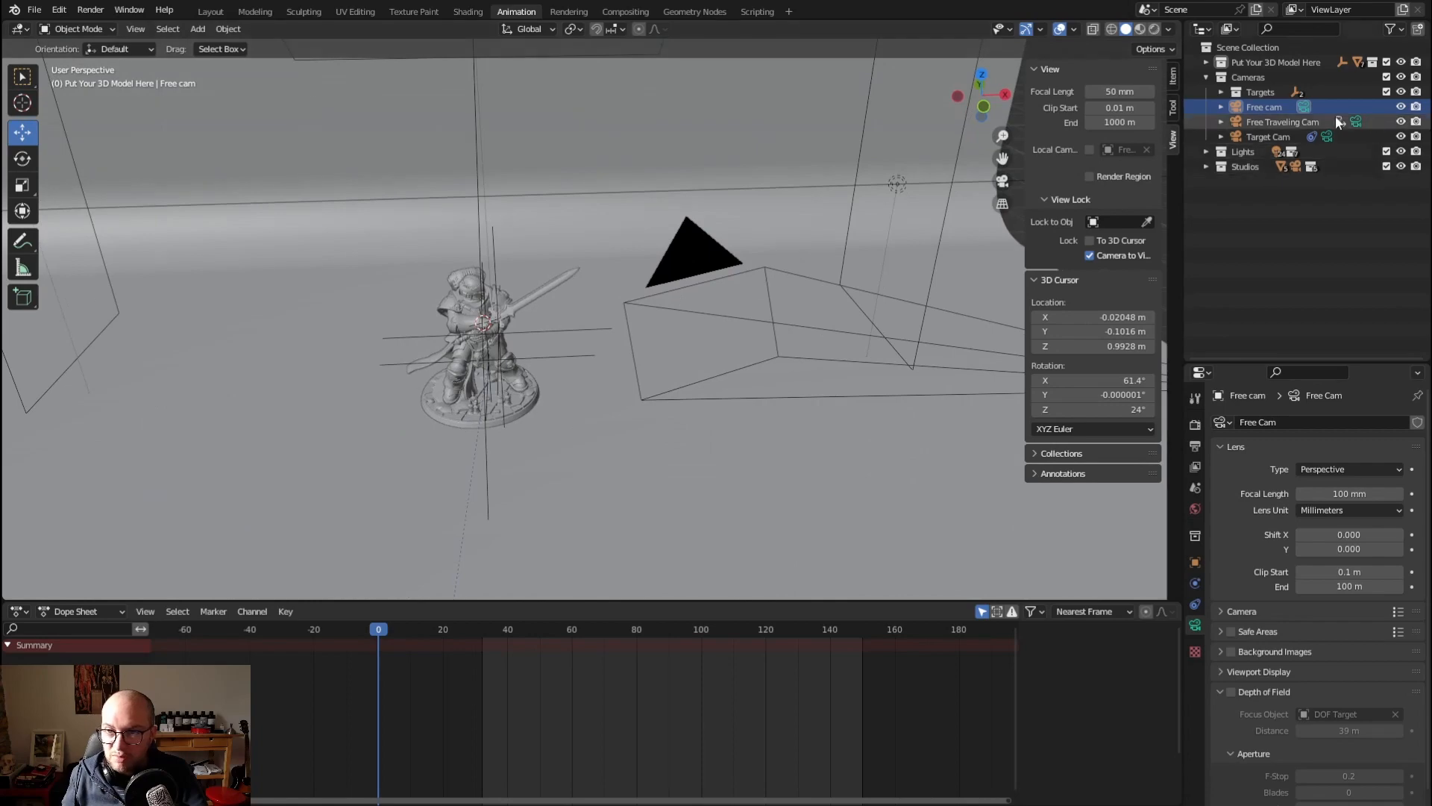
Make Target Cam the active scene camera and look at the miniature through it
click(1256, 133)
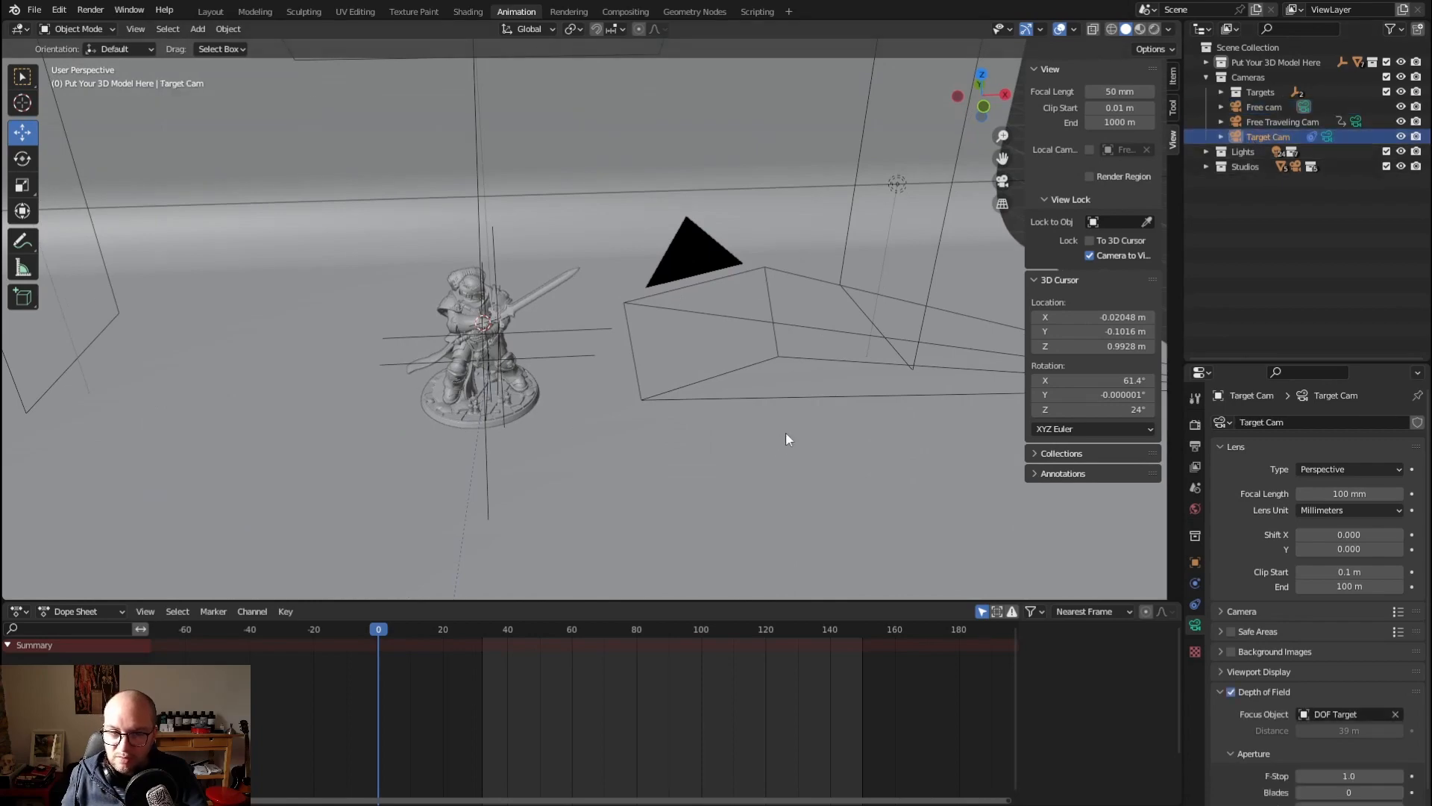
key(ctrl+KP_0)
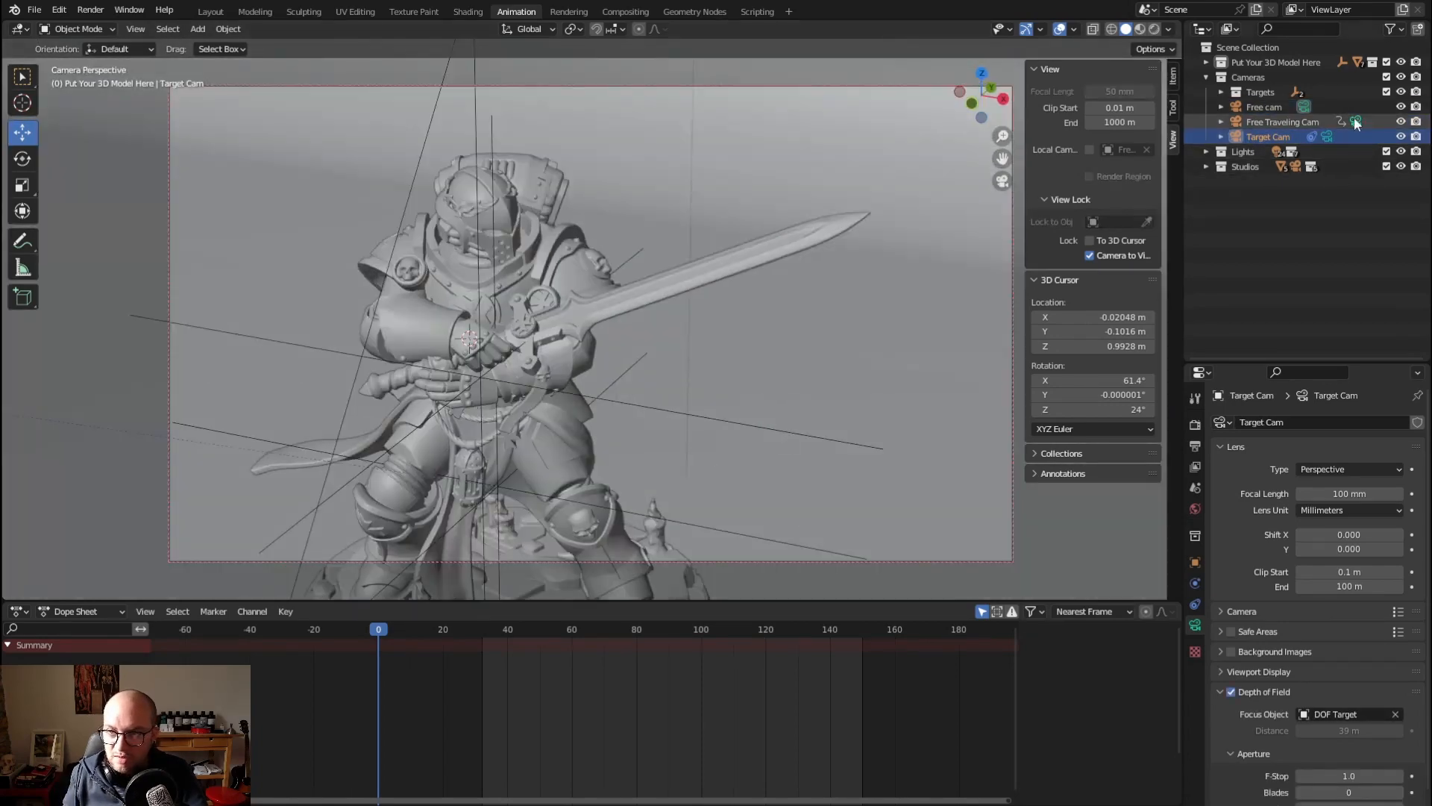
click(1327, 136)
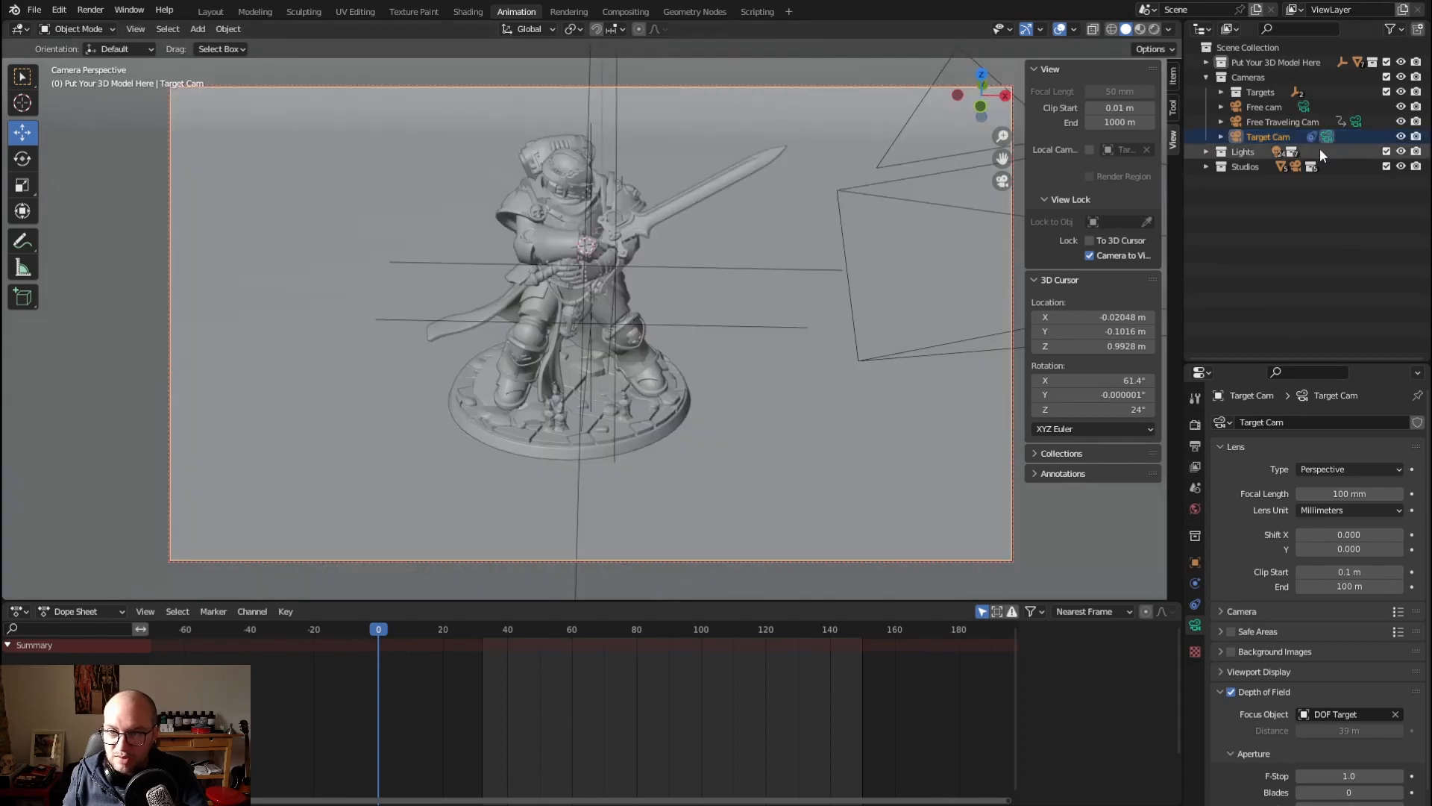
Set the Target Cam's X location to 0 m
click(1174, 78)
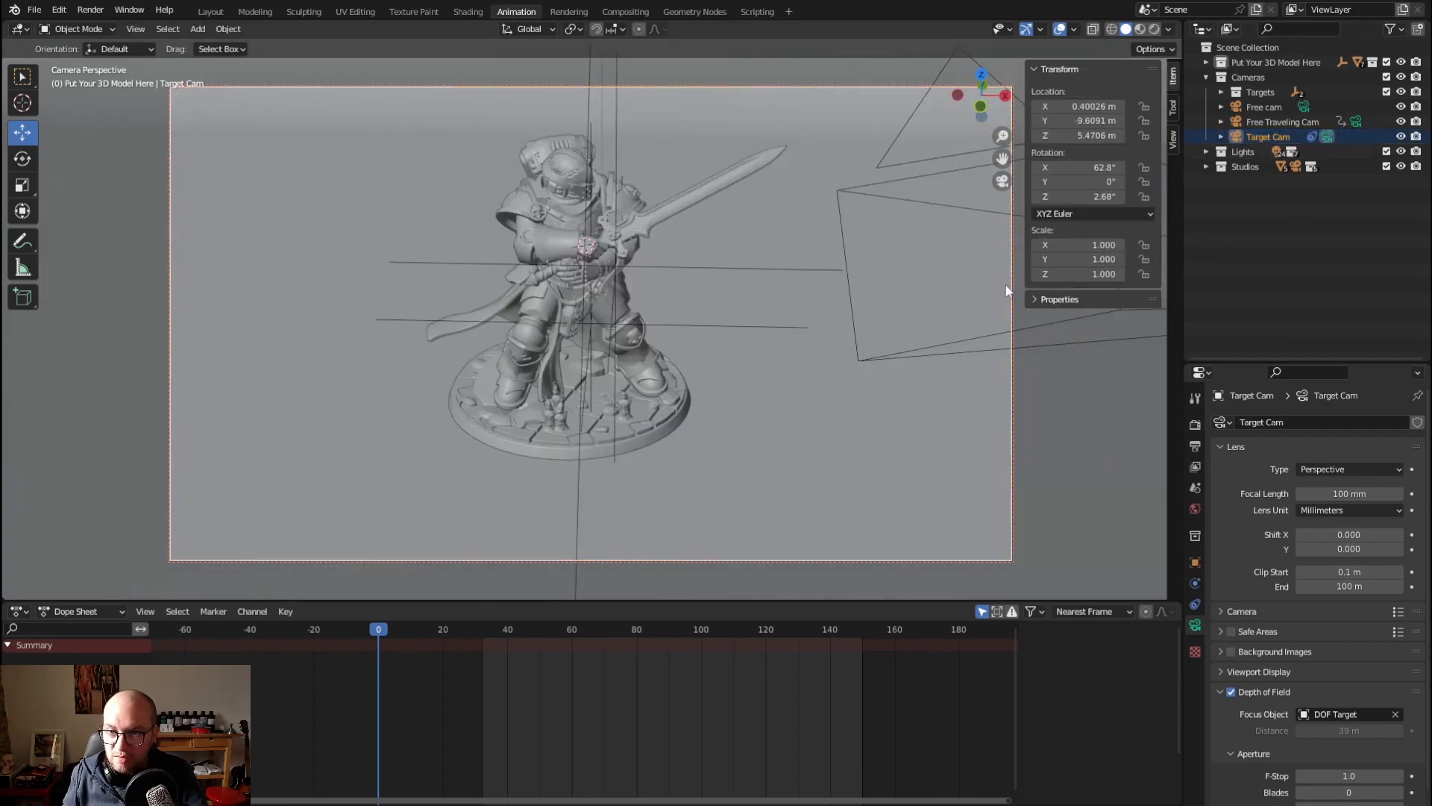
key(KP_0)
scroll(746, 293, down, 4)
middle_drag(746, 293, 708, 329)
click(1086, 105)
text(0)
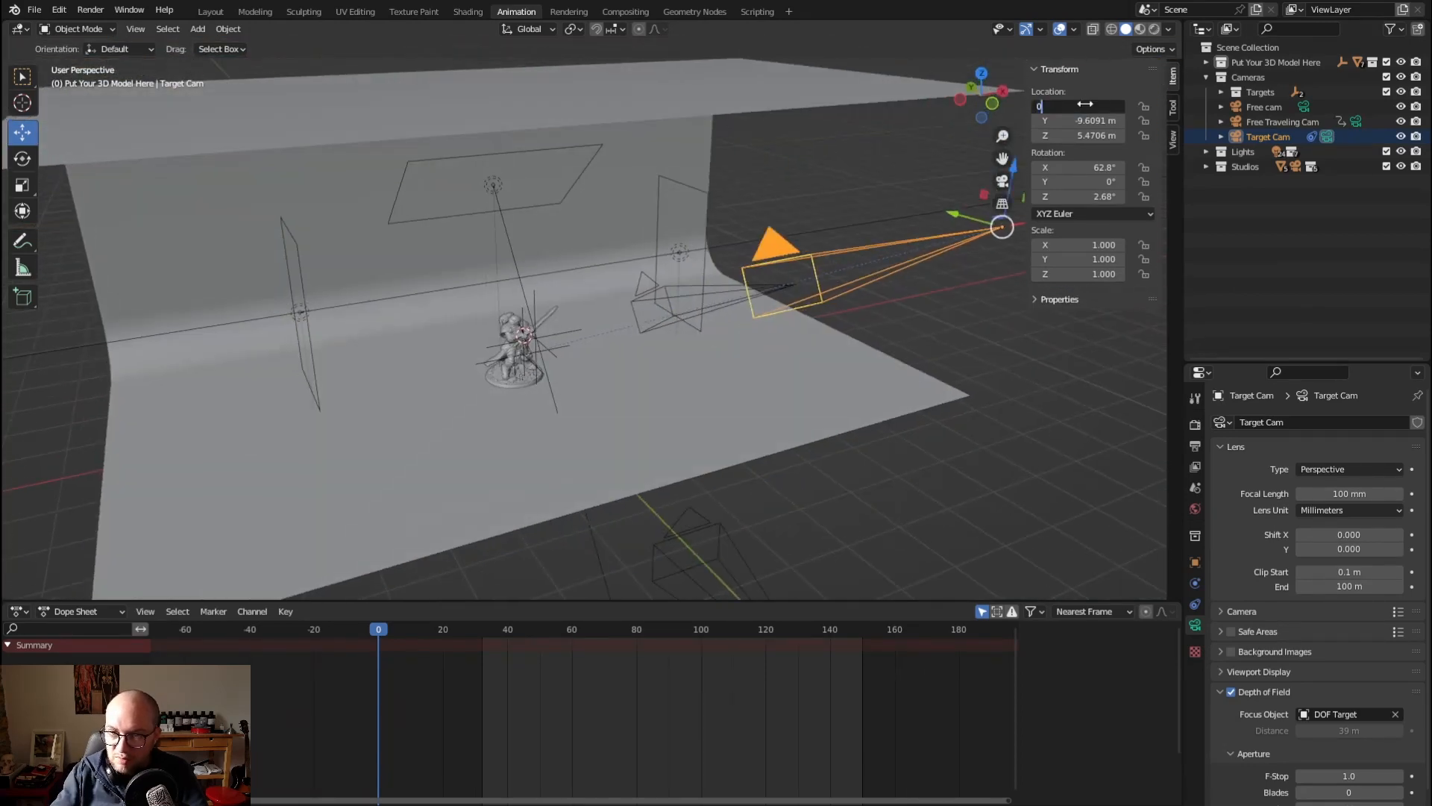
key(Return)
Lower the Target Cam along the Z axis to about 3.66 m
mouse_move(892, 257)
middle_down()
mouse_move(850, 260)
mouse_move(882, 245)
middle_up()
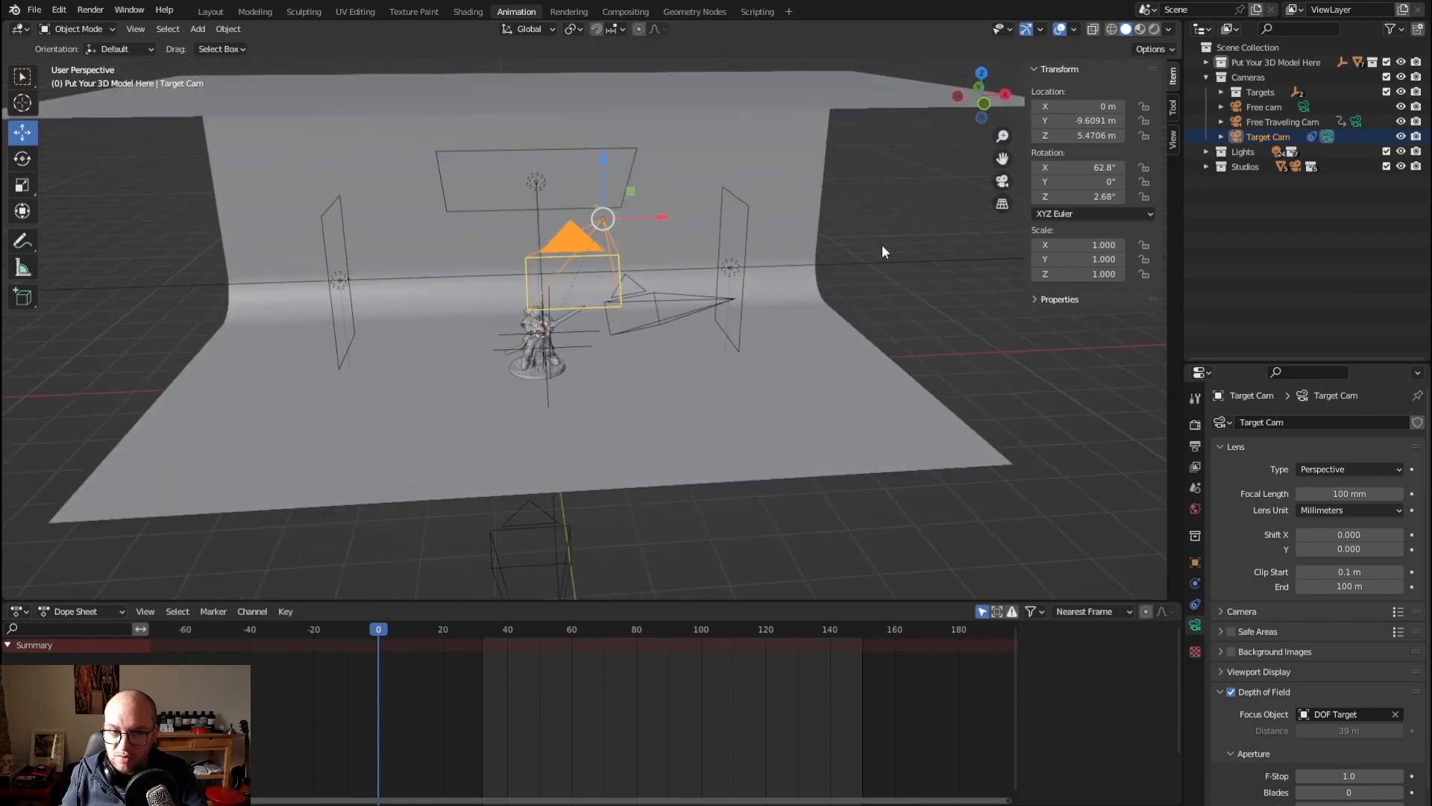
middle_drag(848, 199, 915, 166)
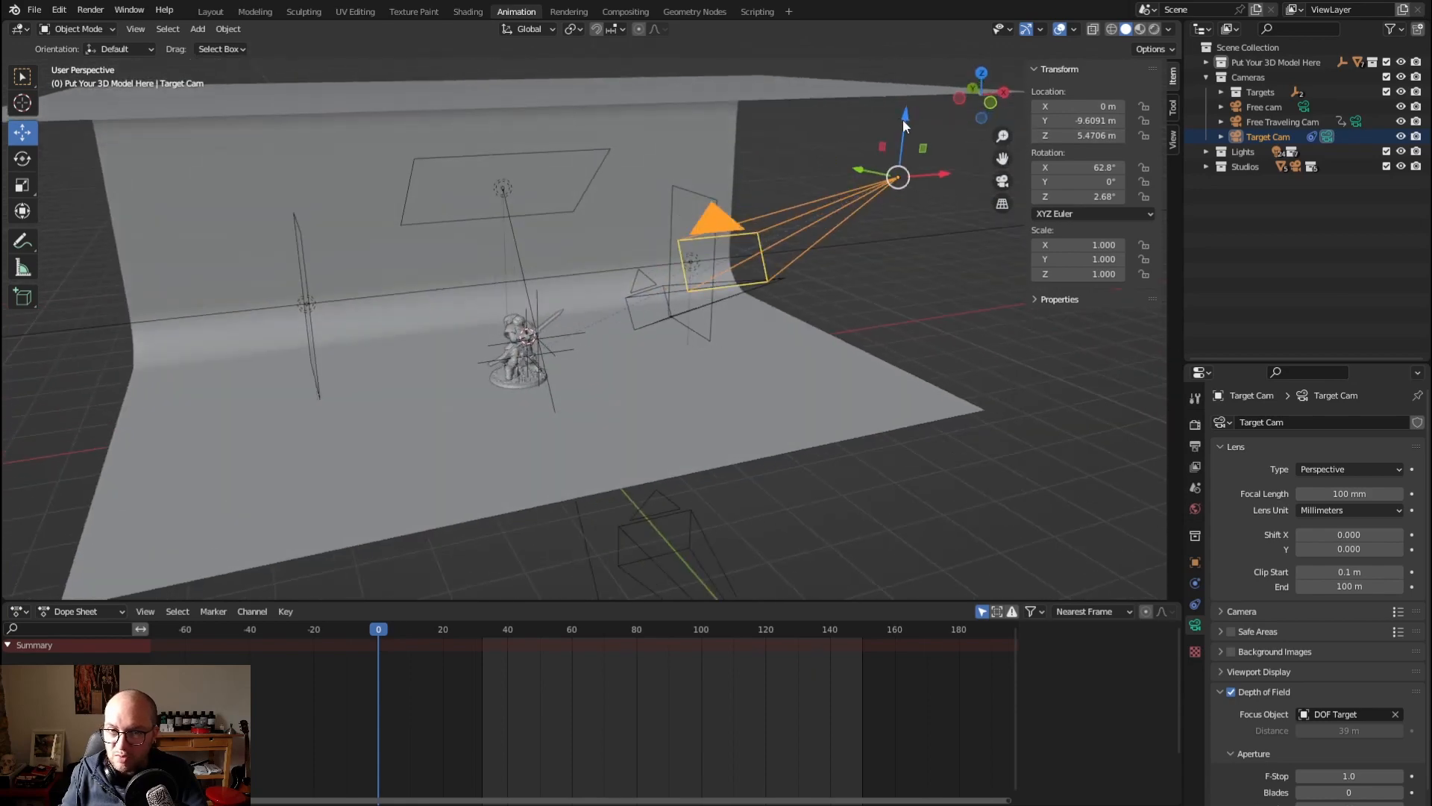
drag(902, 120, 749, 322)
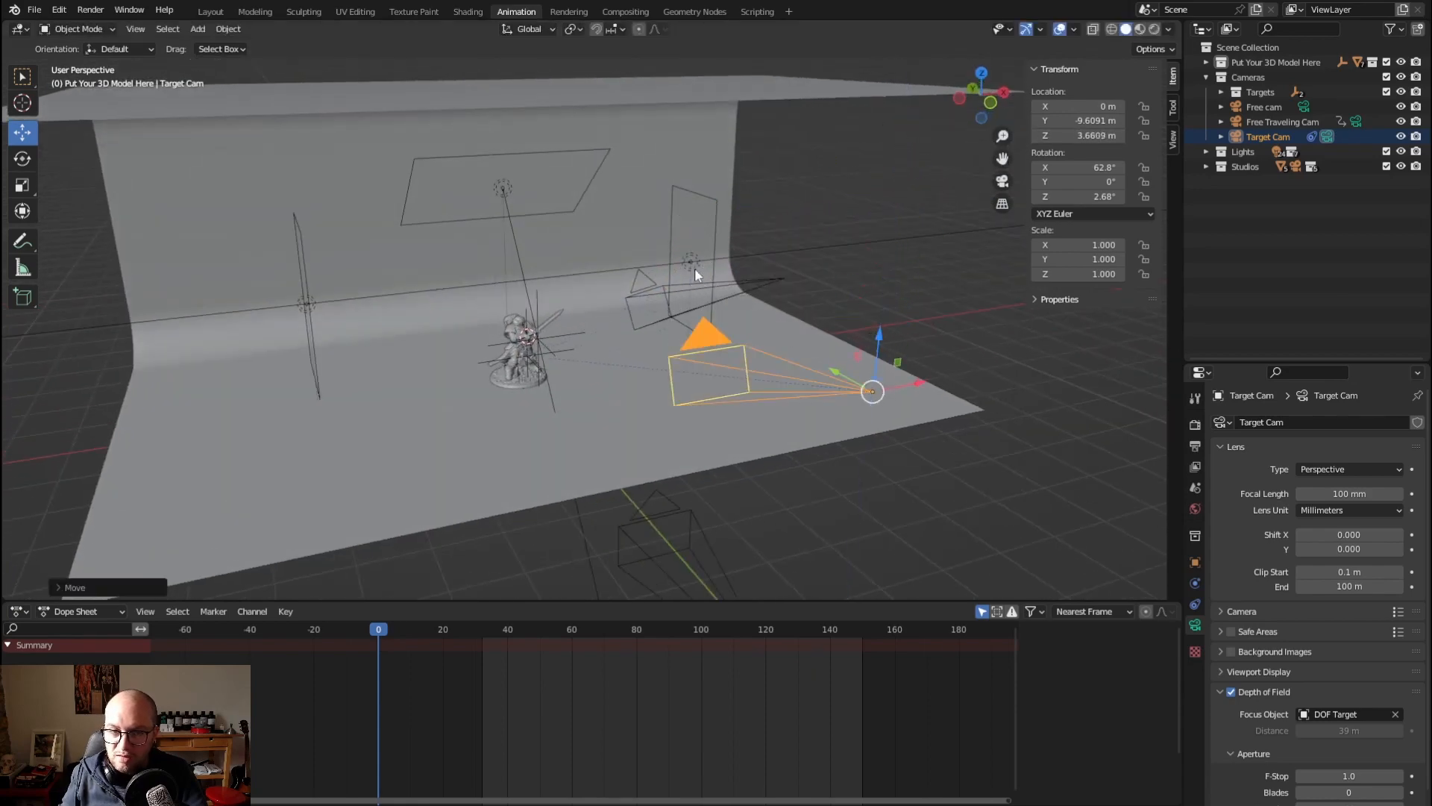
Expand the Targets collection and examine how Target Cam is placed relative to the miniature and its targets
middle_drag(660, 296, 716, 271)
scroll(503, 352, up, 3)
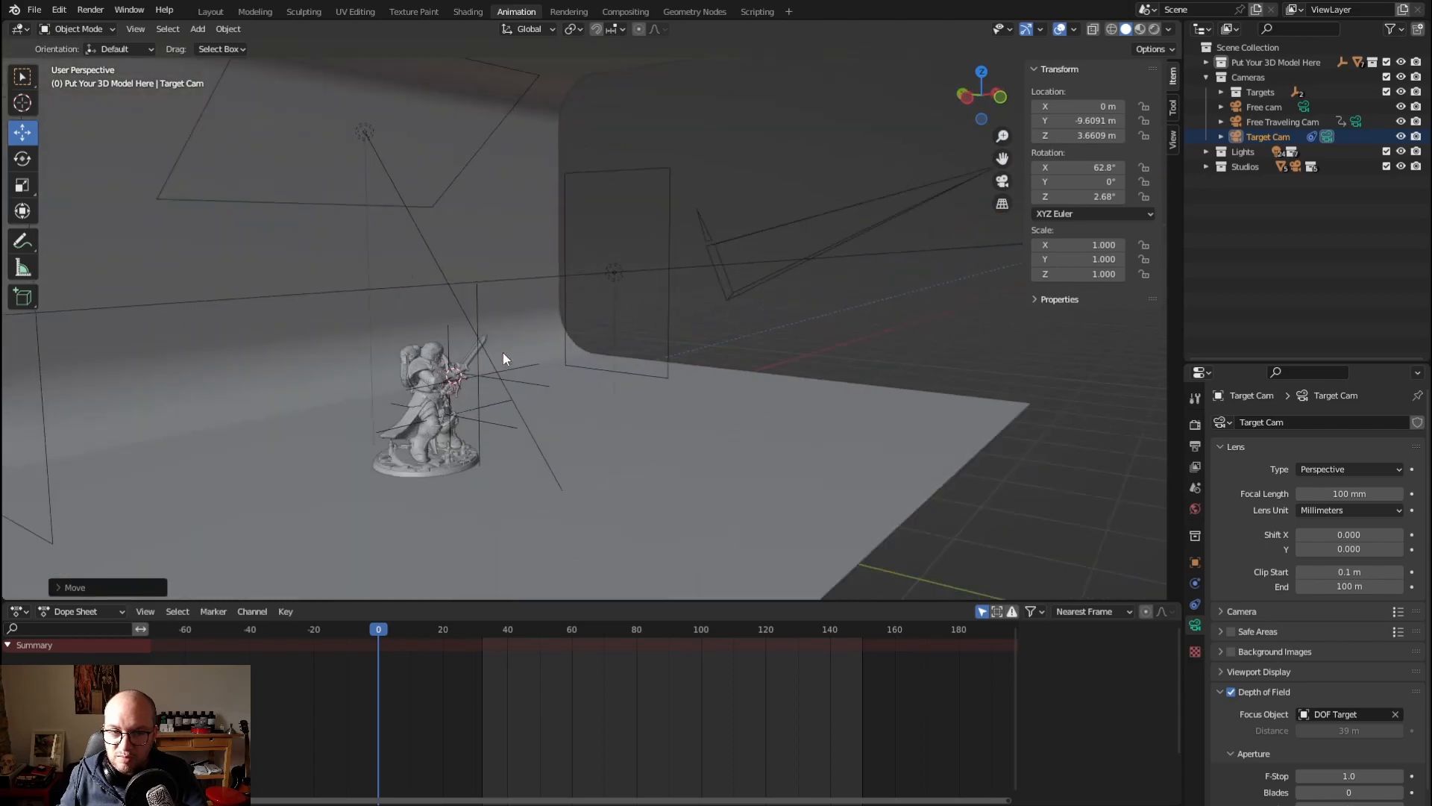
scroll(503, 352, down, 3)
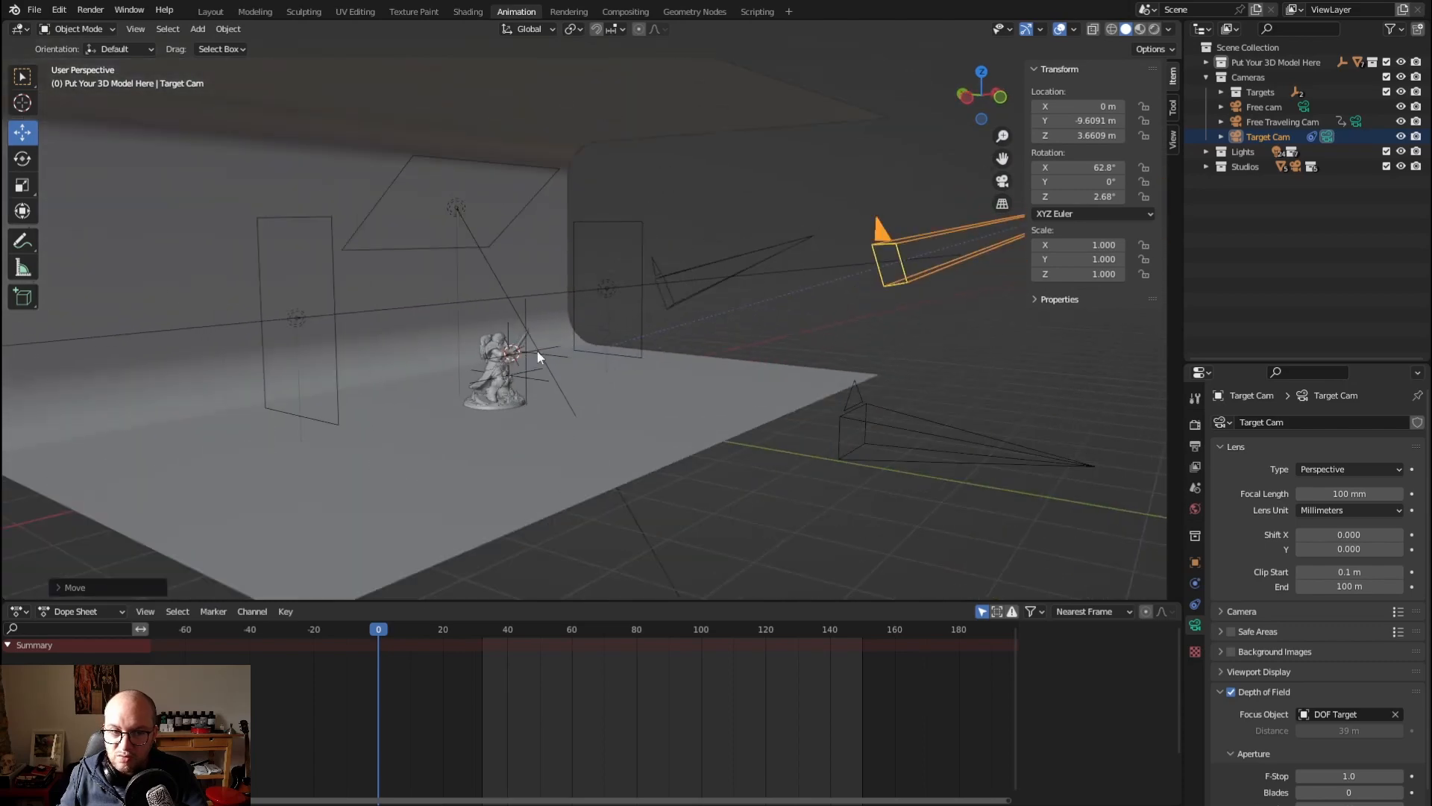
click(1221, 91)
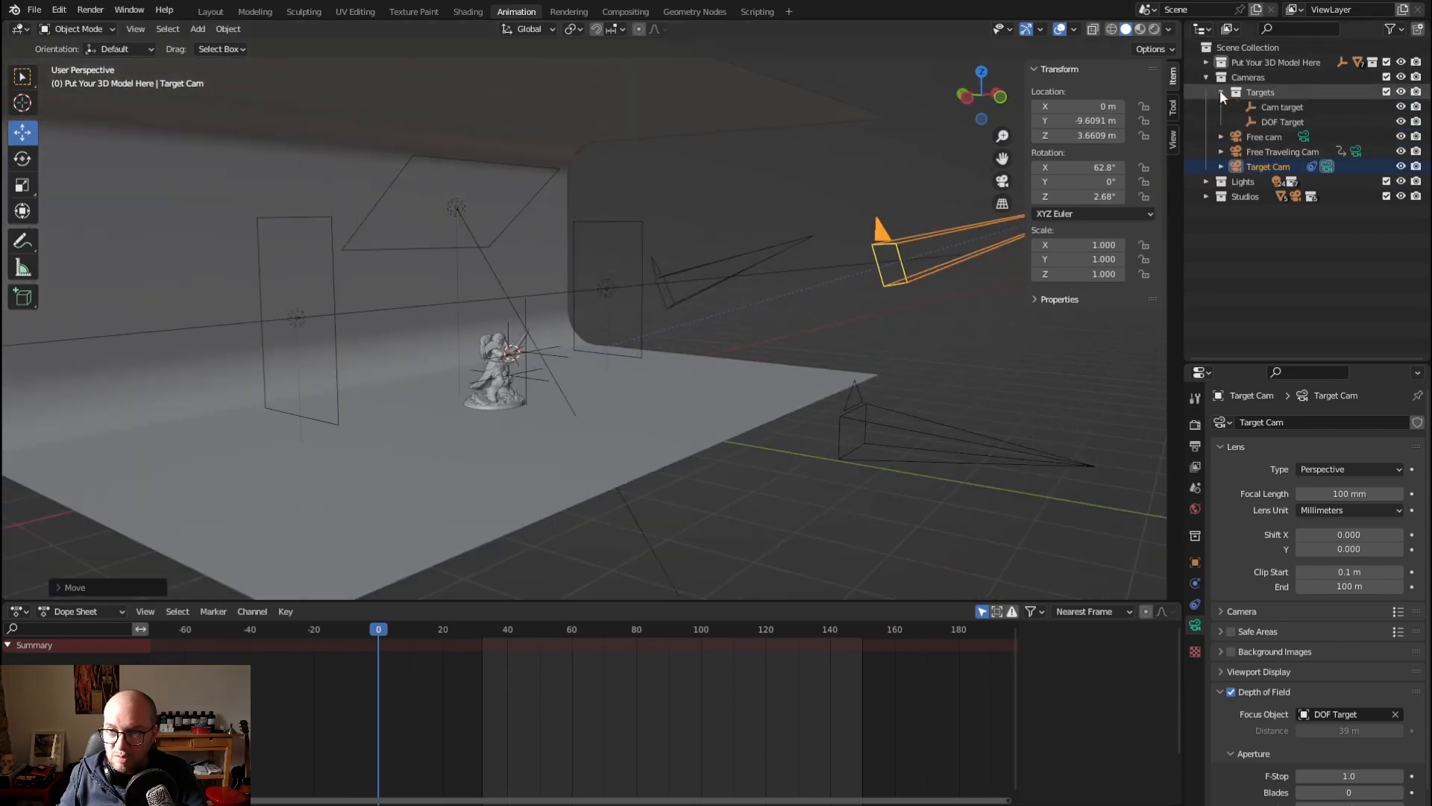
click(1269, 109)
click(1258, 164)
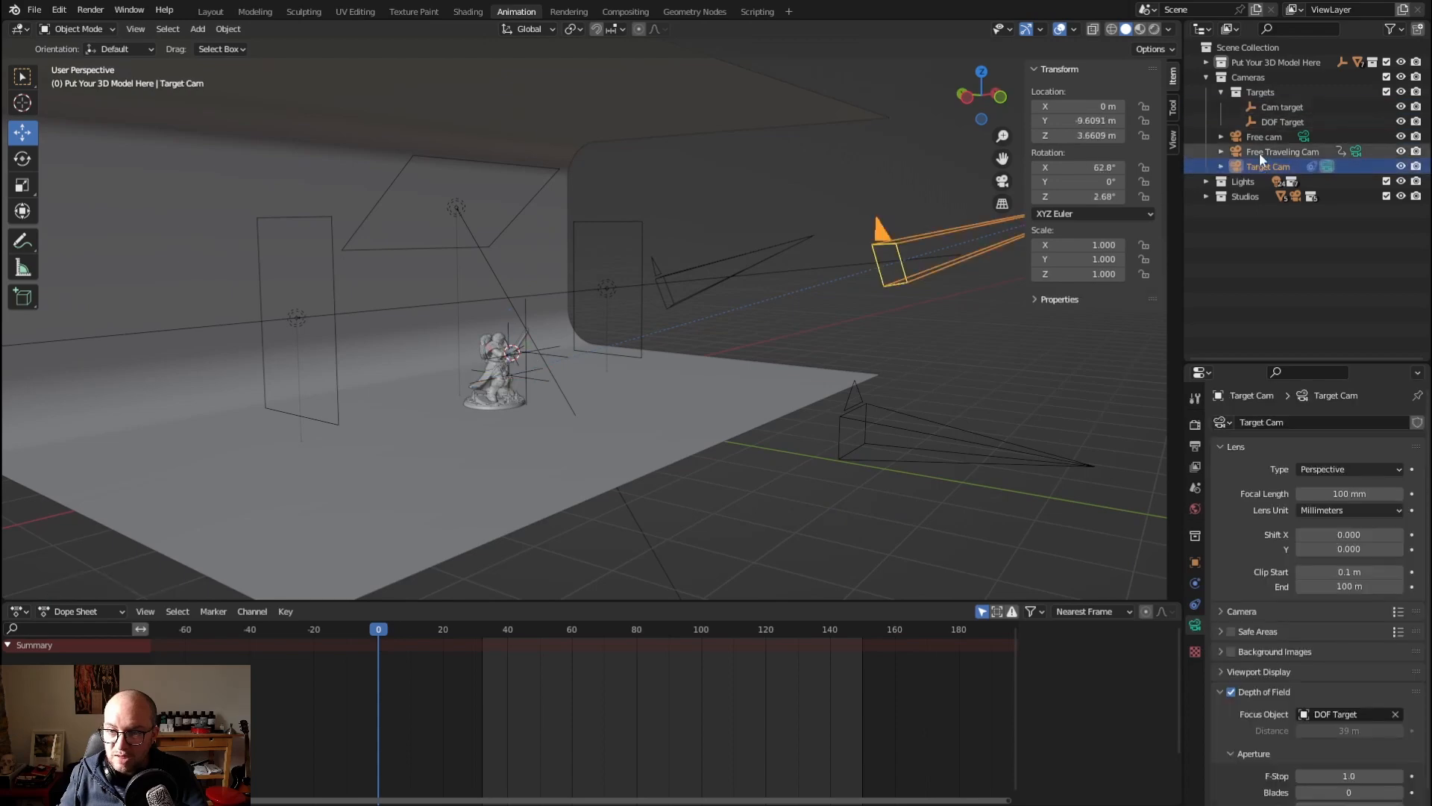
middle_drag(852, 315, 562, 386)
drag(911, 402, 888, 324)
middle_drag(894, 324, 861, 323)
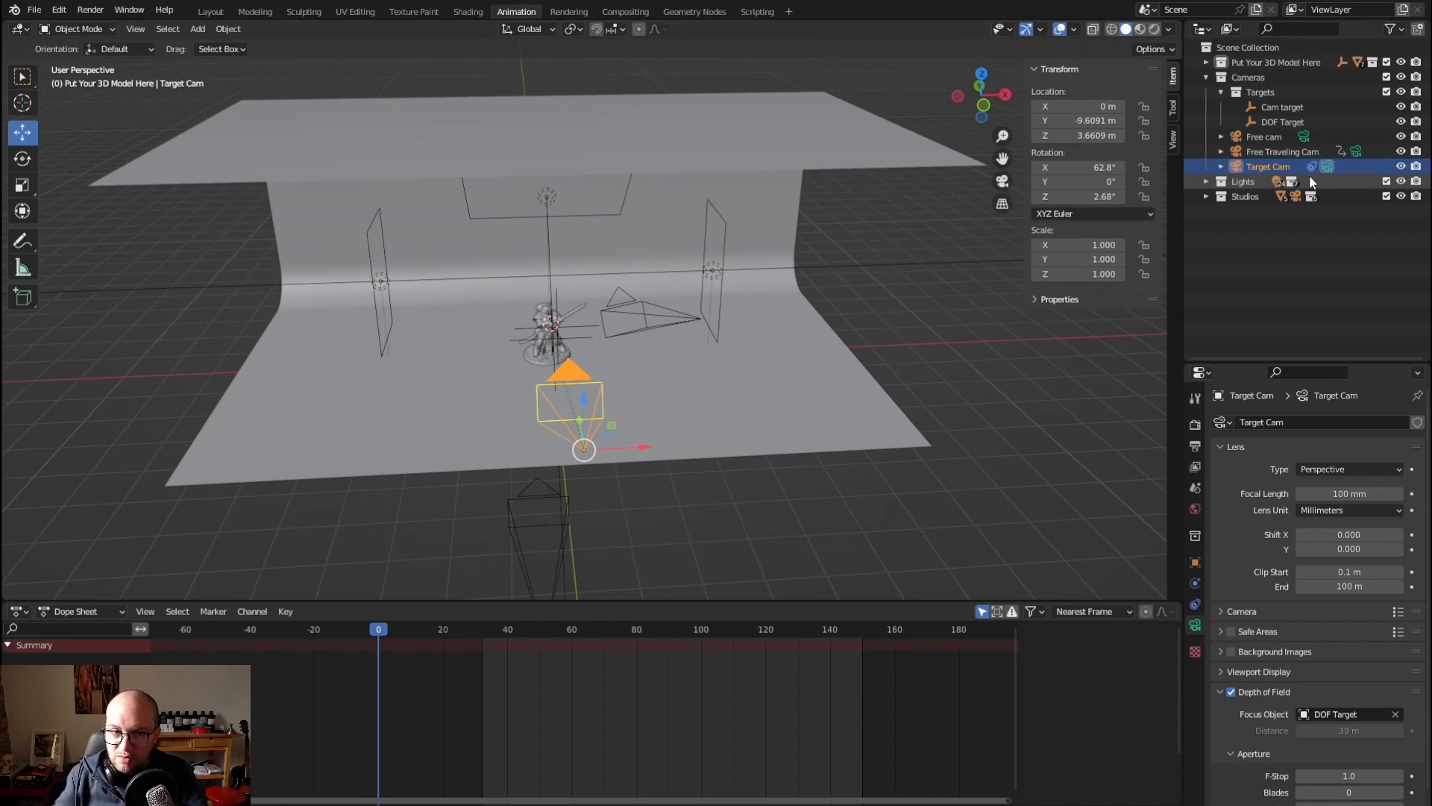
Look through the Target Cam and raise the Cam target empty along the Z axis to about 0.66 m
click(867, 368)
click(1268, 167)
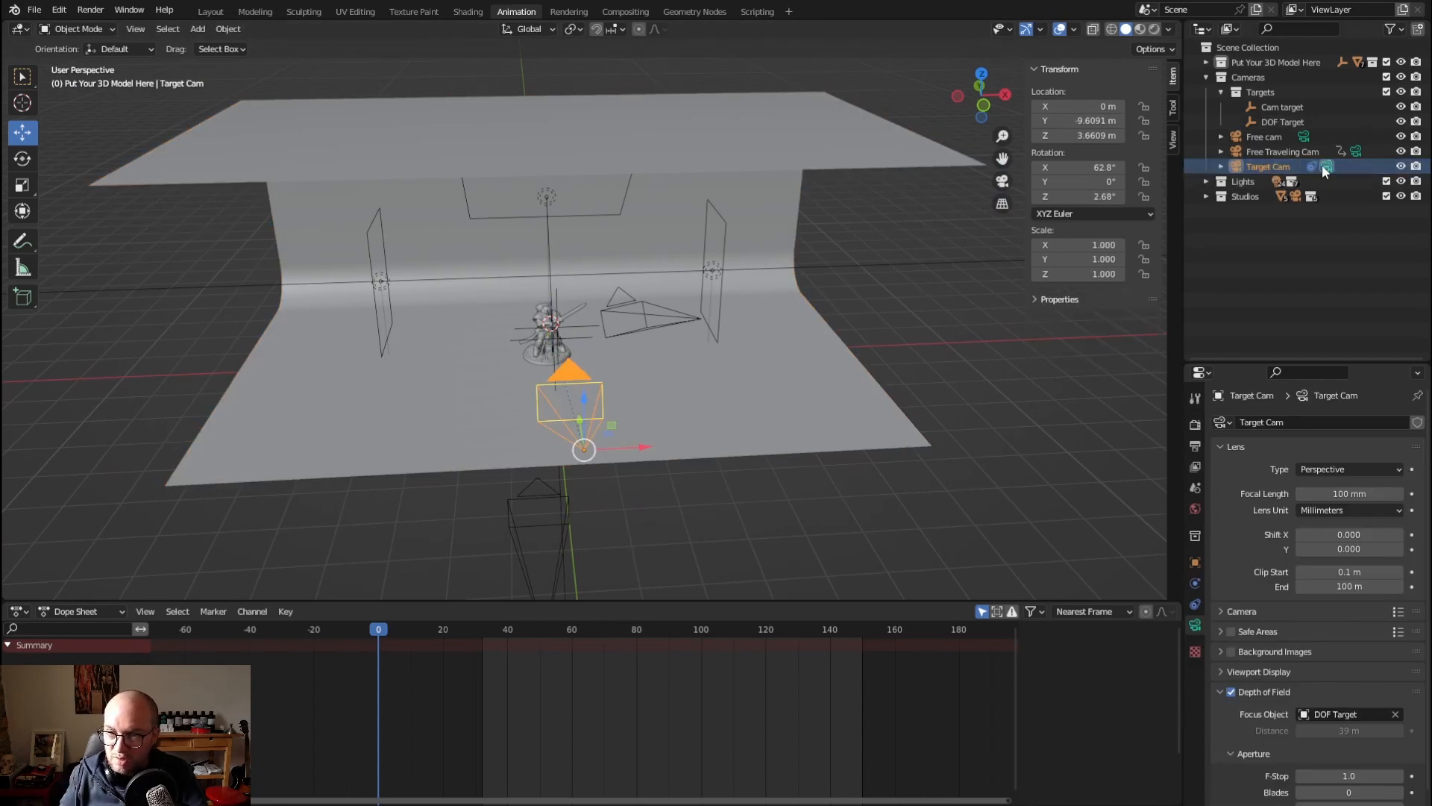
click(929, 330)
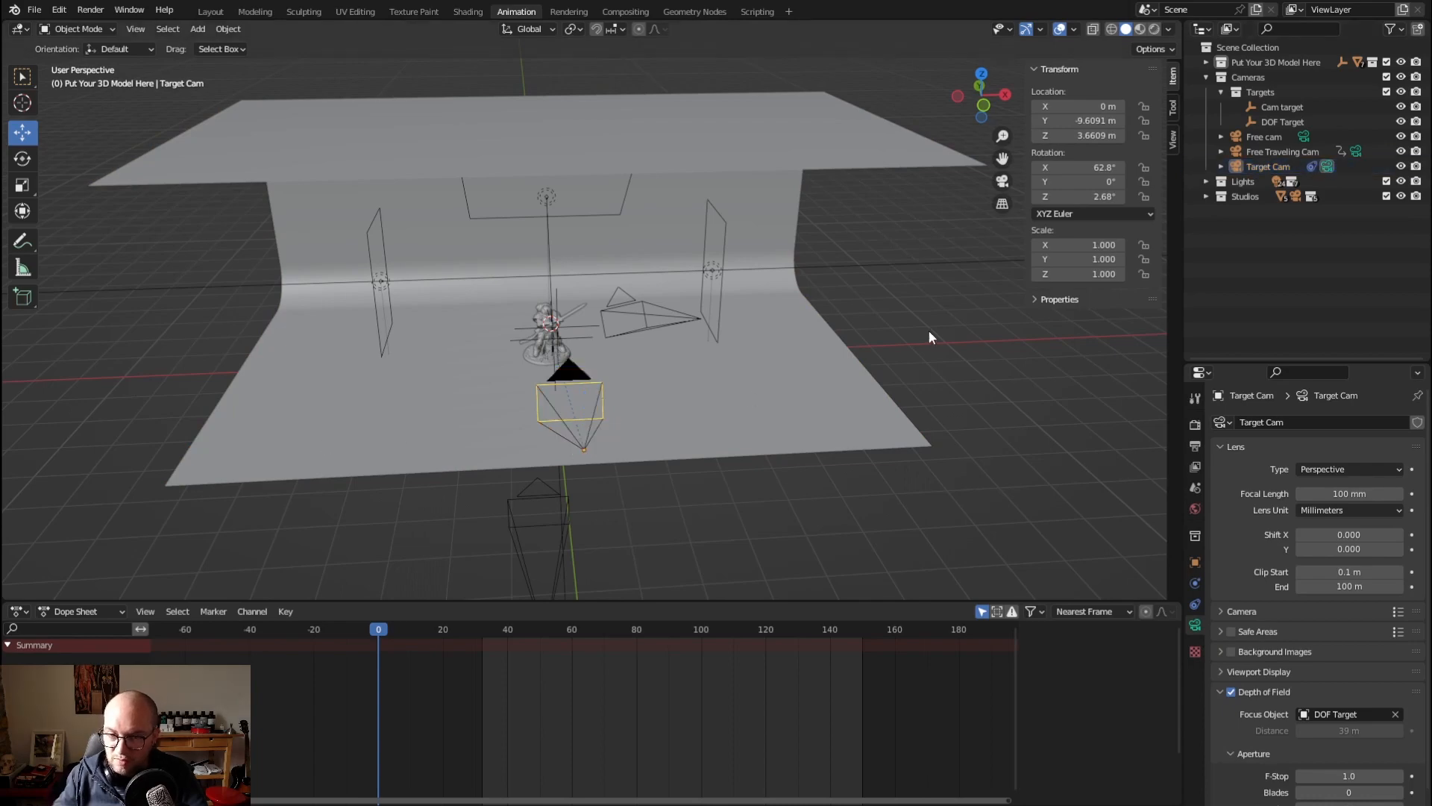
key(KP_0)
click(1283, 107)
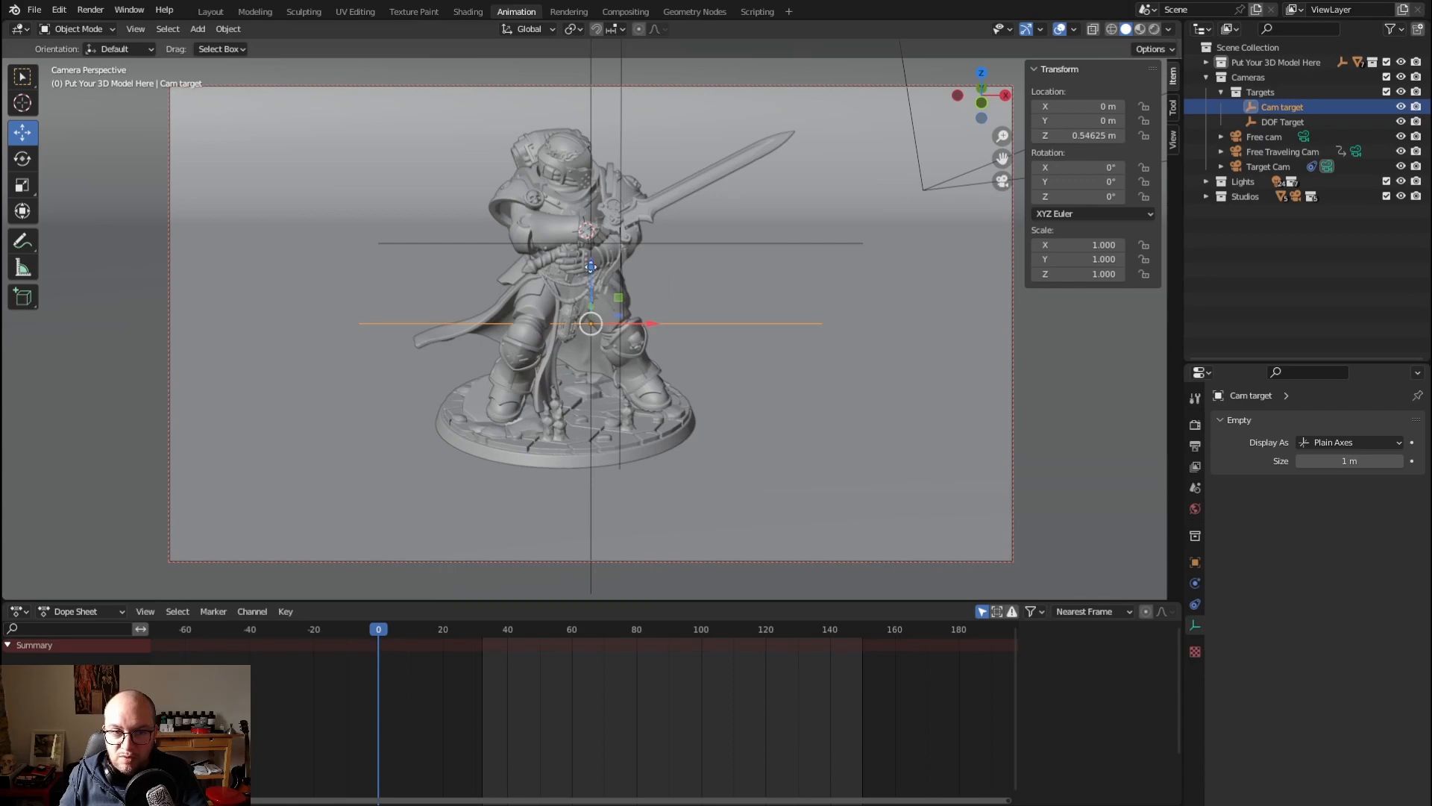
mouse_move(590, 267)
mouse_down()
mouse_move(598, 220)
mouse_move(596, 239)
mouse_up()
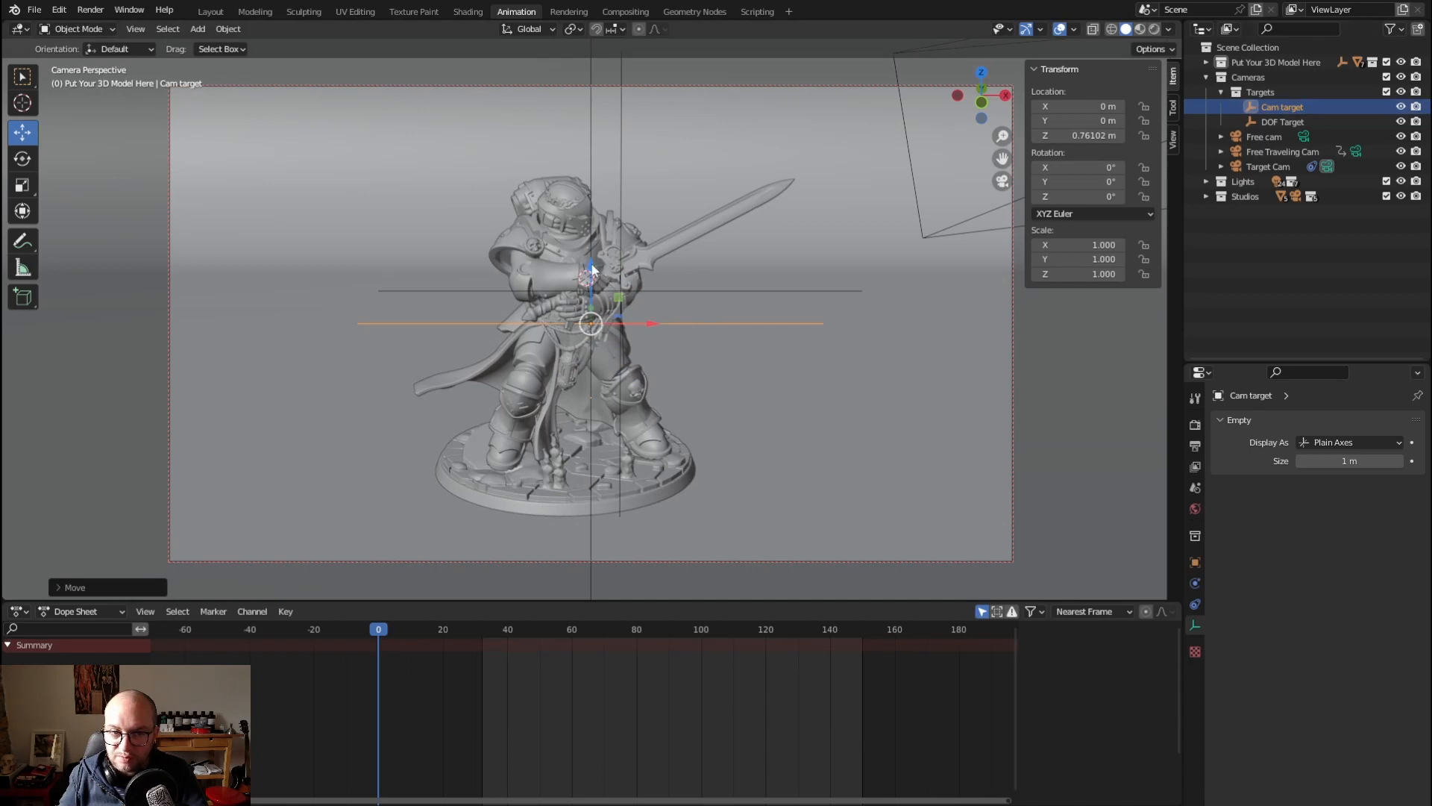
drag(591, 268, 592, 281)
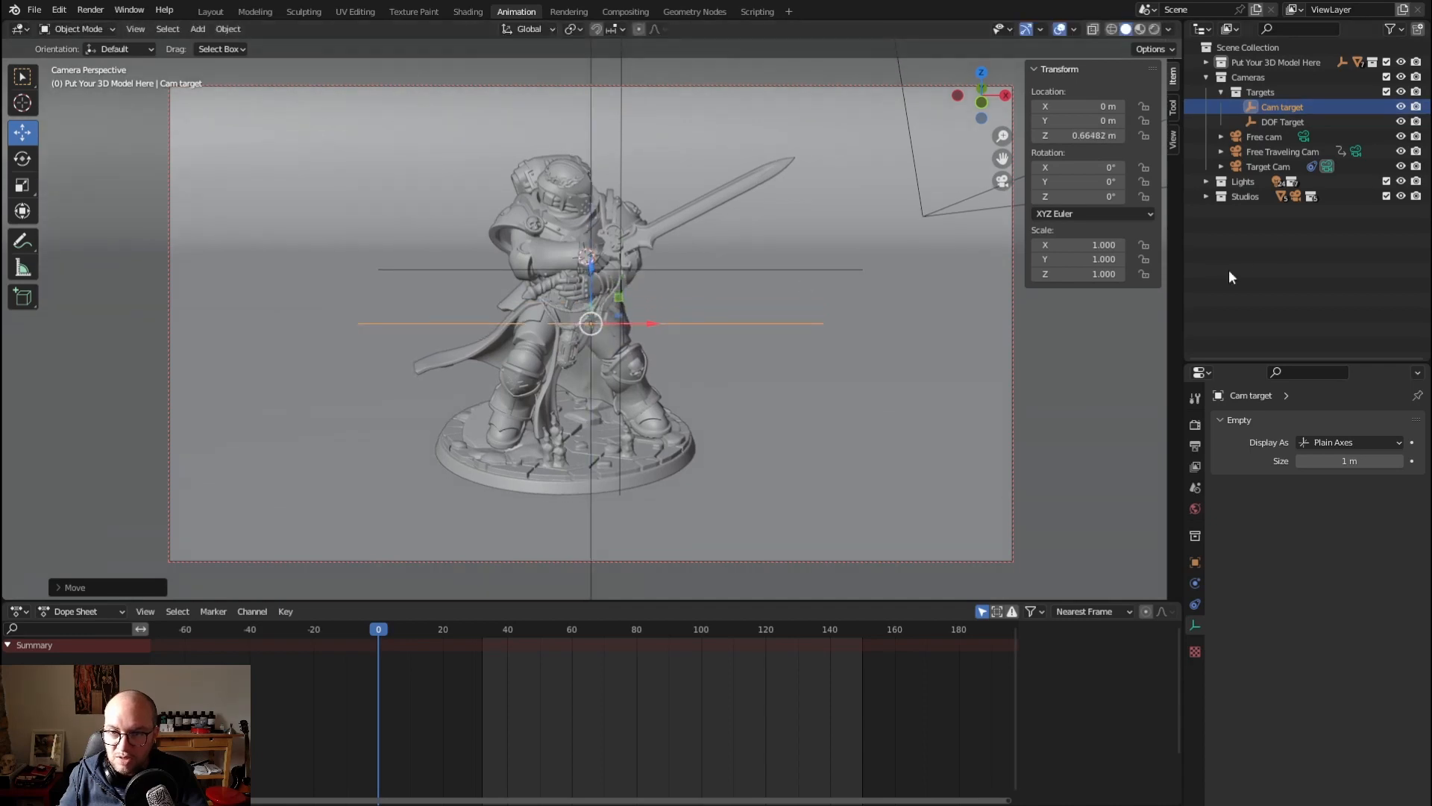
Examine where DOF Target and Cam target sit relative to the miniature, both through the camera and from around the studio
click(1273, 120)
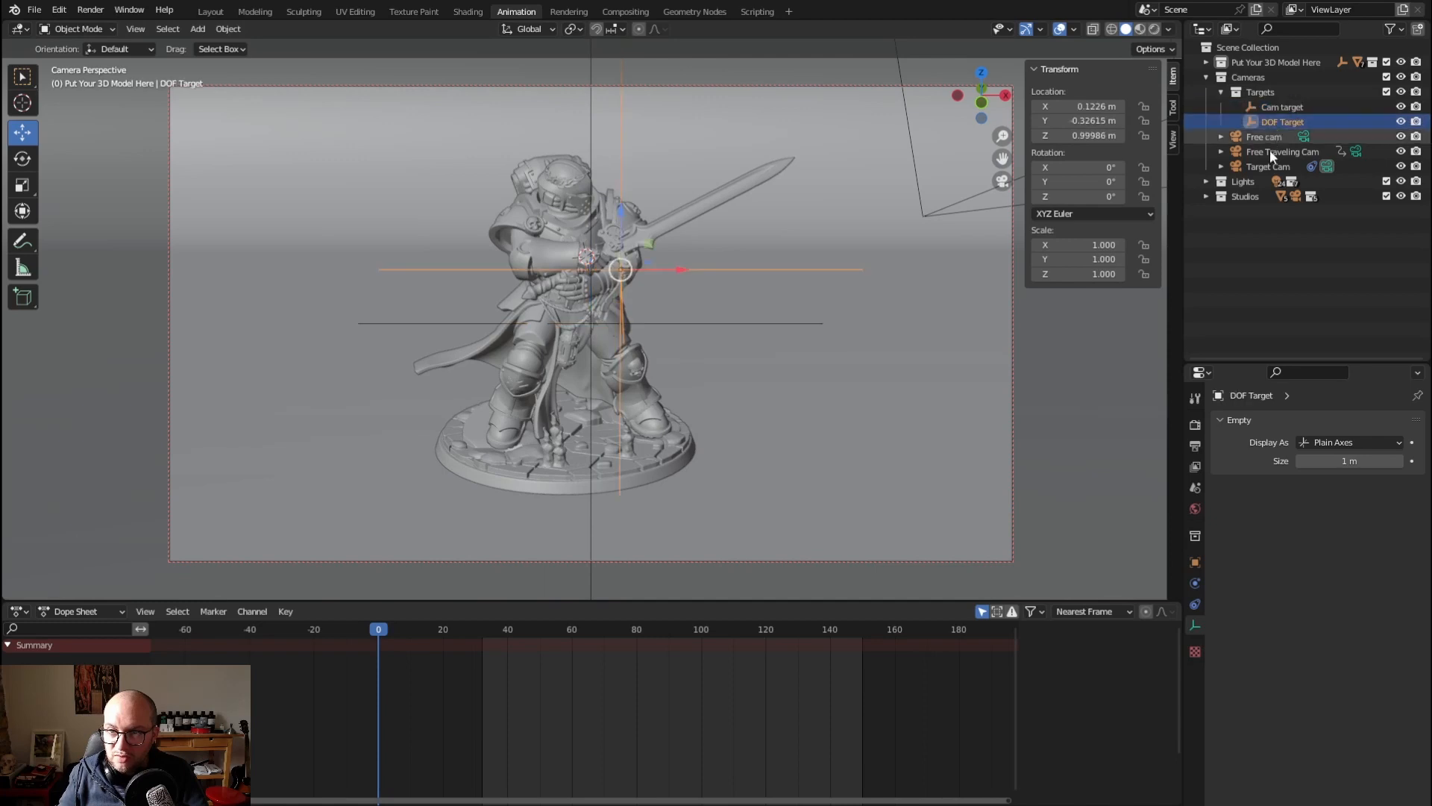
click(1243, 279)
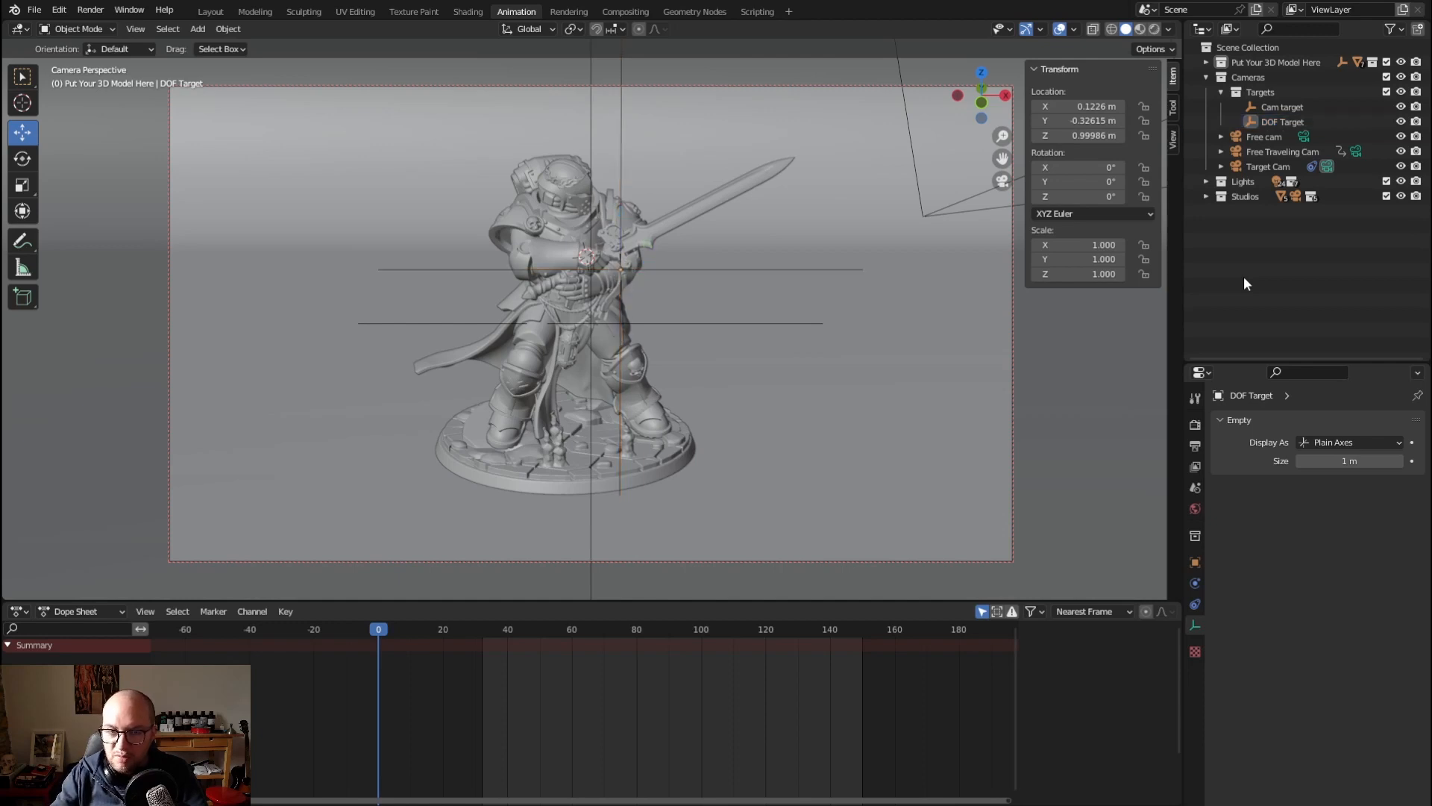
click(1031, 363)
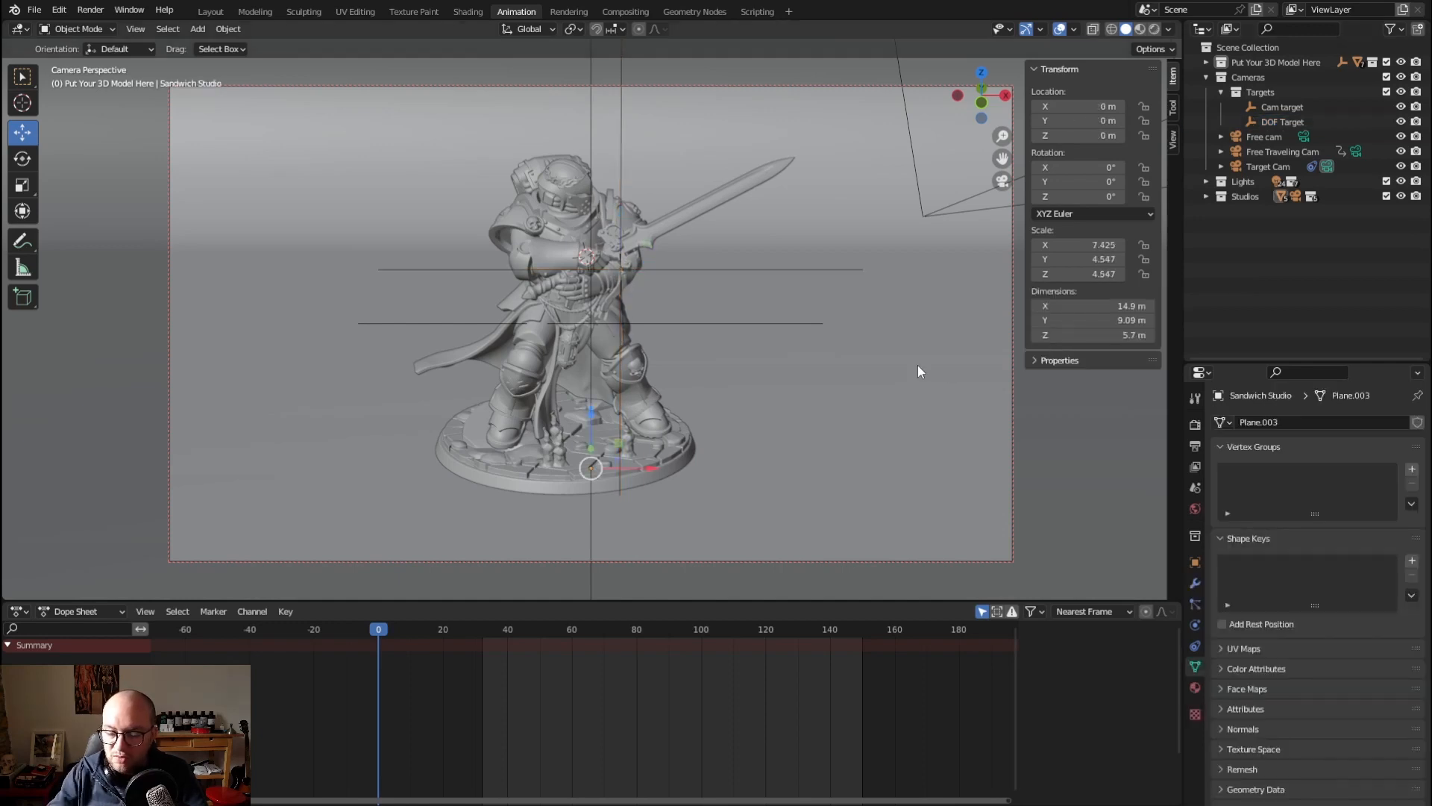
key(KP_0)
middle_drag(591, 366, 613, 367)
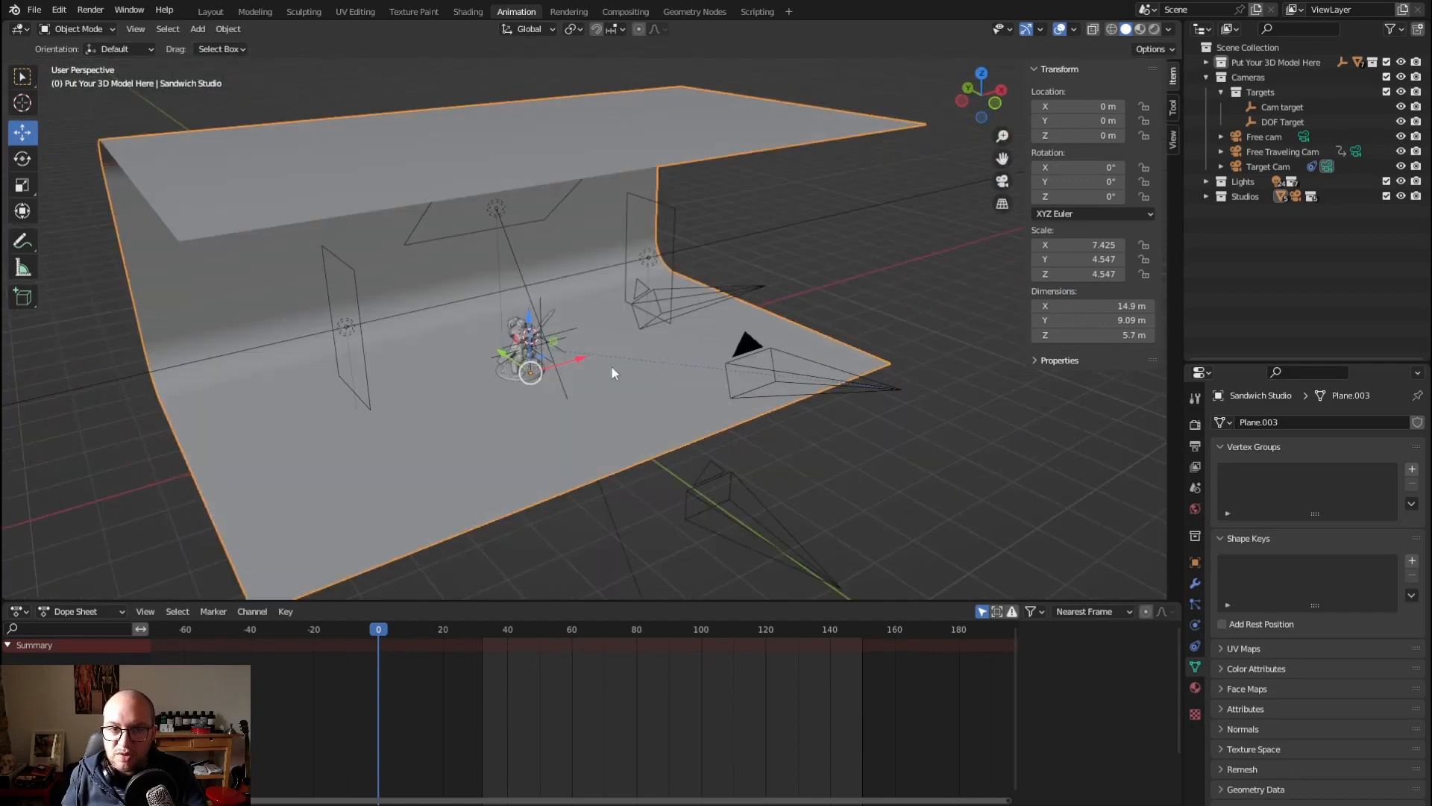
scroll(560, 375, up, 3)
scroll(483, 351, down, 1)
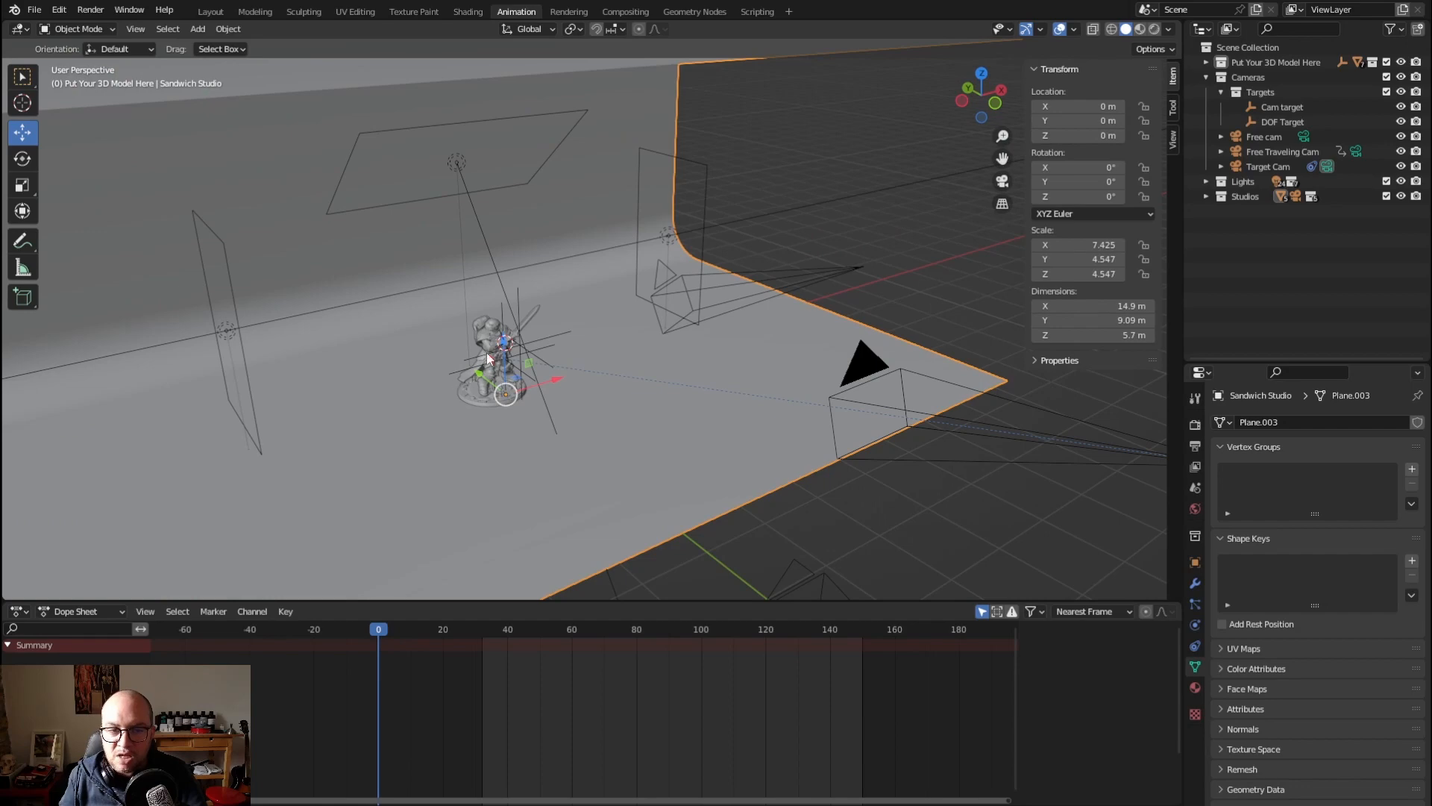
scroll(487, 358, up, 4)
middle_drag(391, 364, 476, 353)
scroll(476, 354, down, 1)
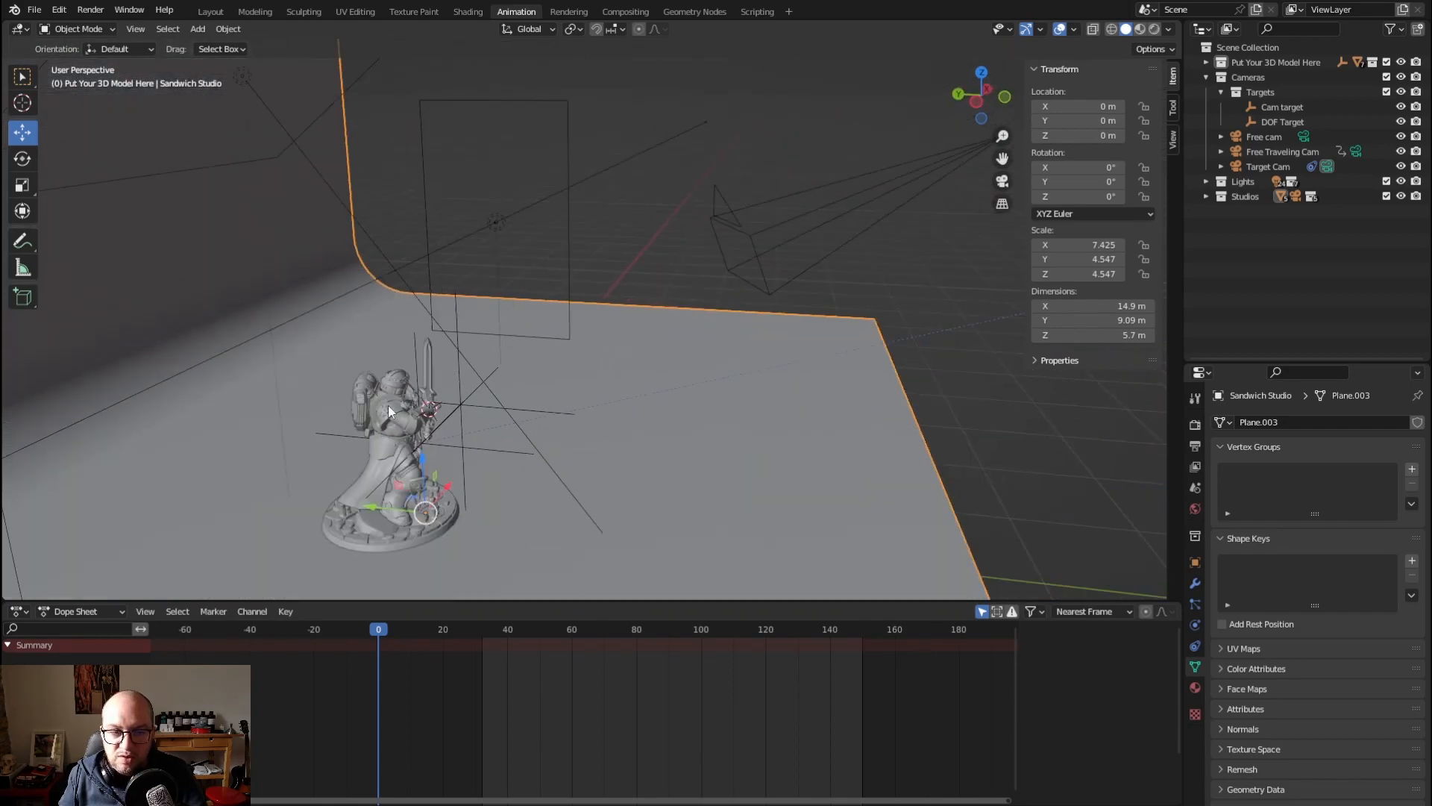
middle_drag(388, 405, 297, 429)
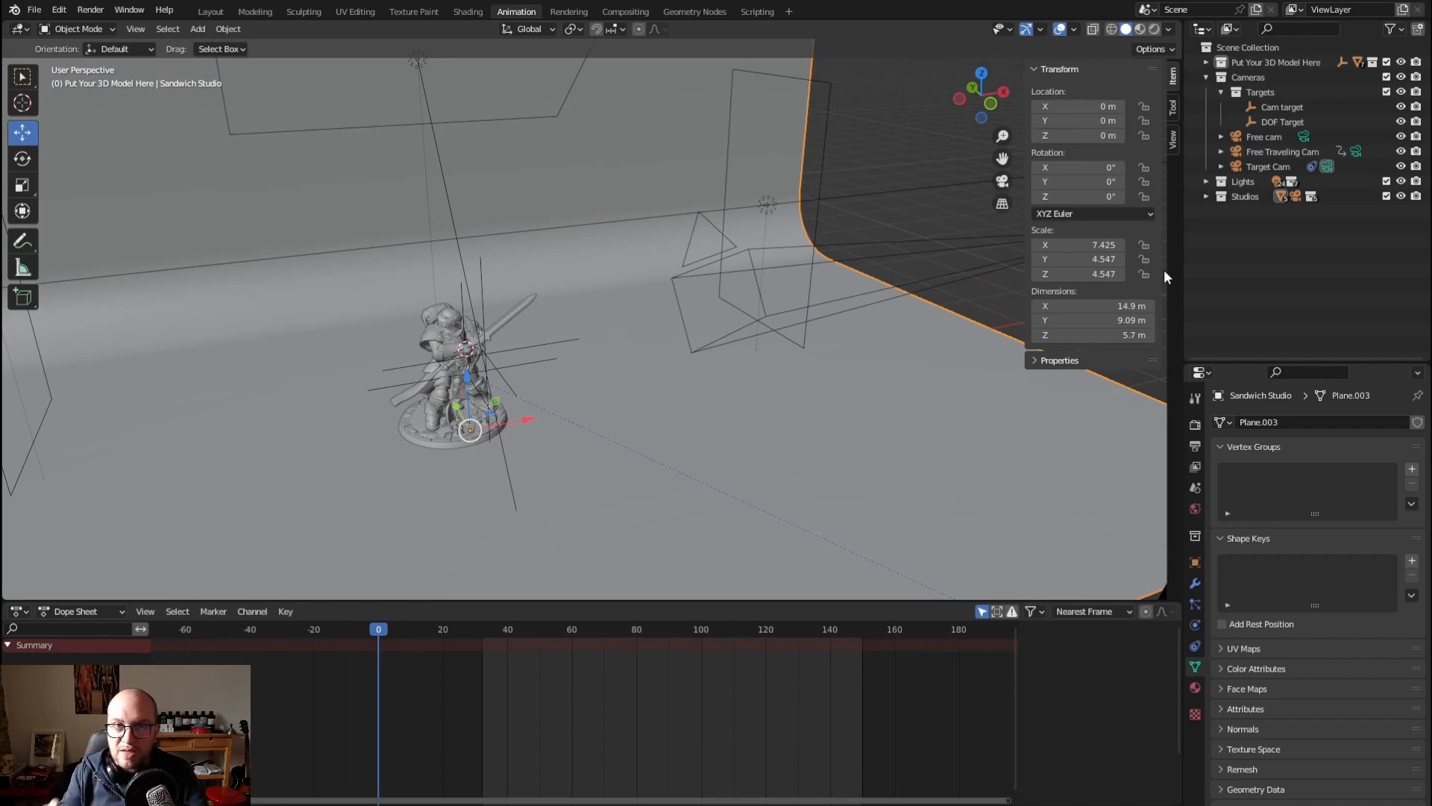
scroll(481, 388, up, 4)
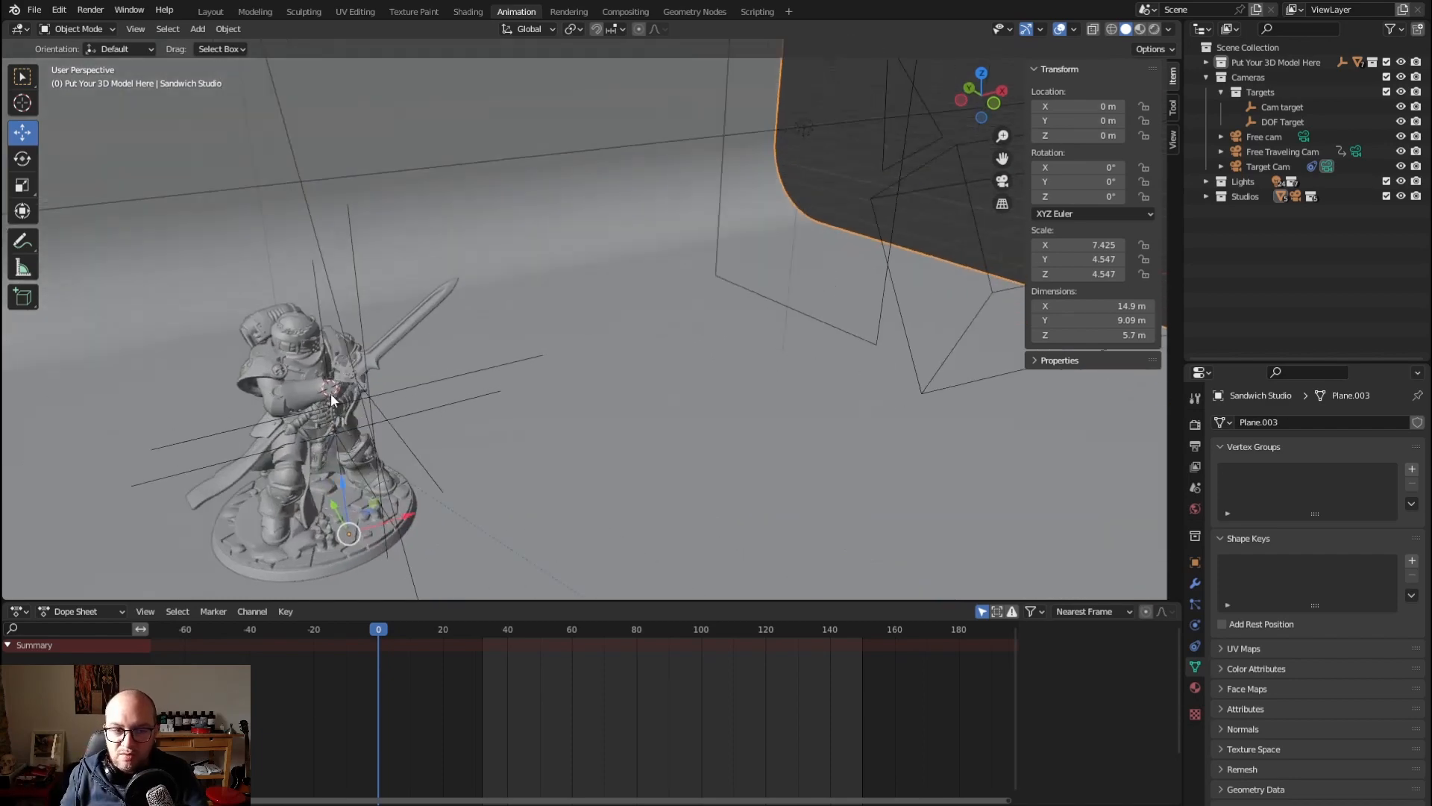
middle_drag(330, 396, 579, 325)
scroll(607, 314, down, 3)
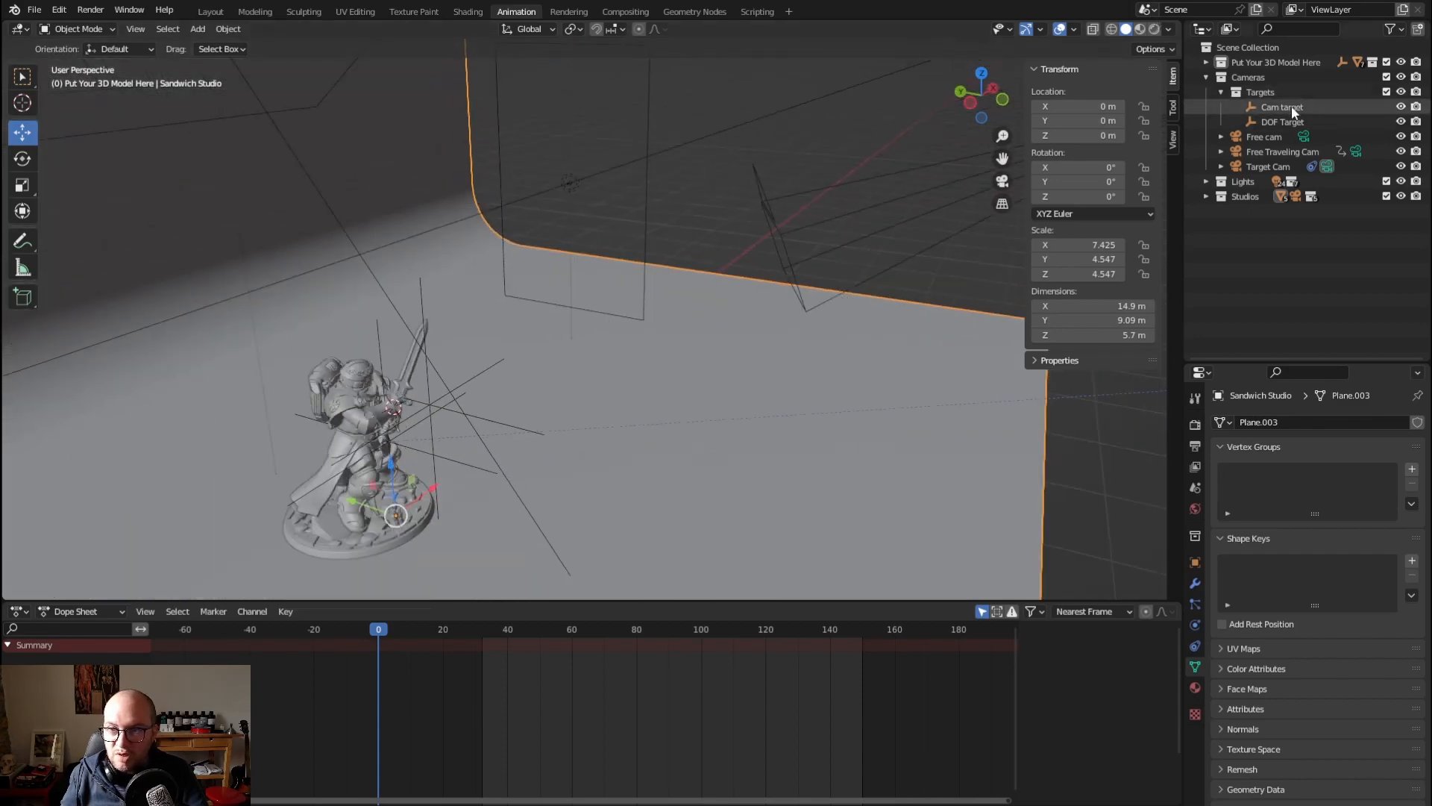
click(1291, 107)
click(1291, 120)
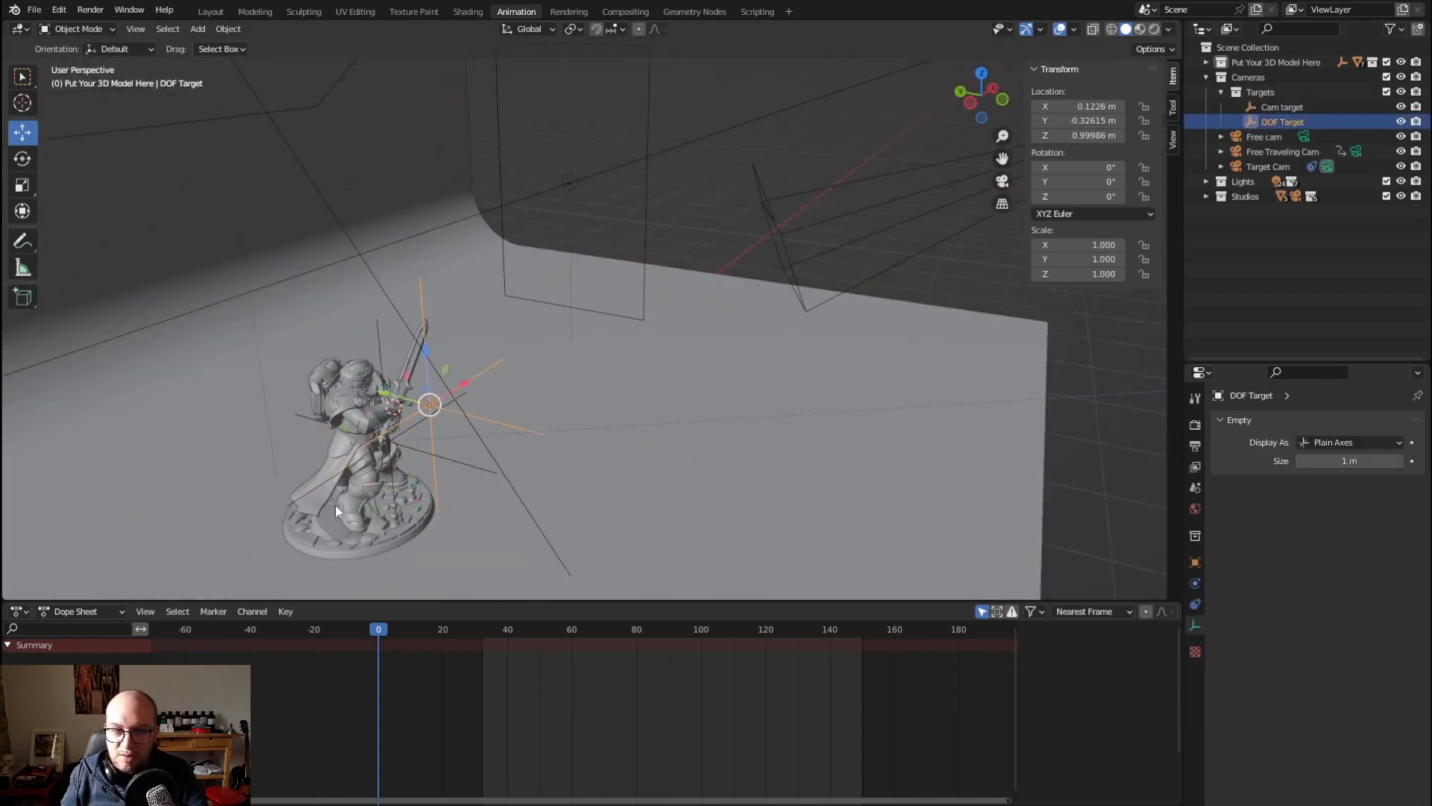
scroll(335, 507, up, 2)
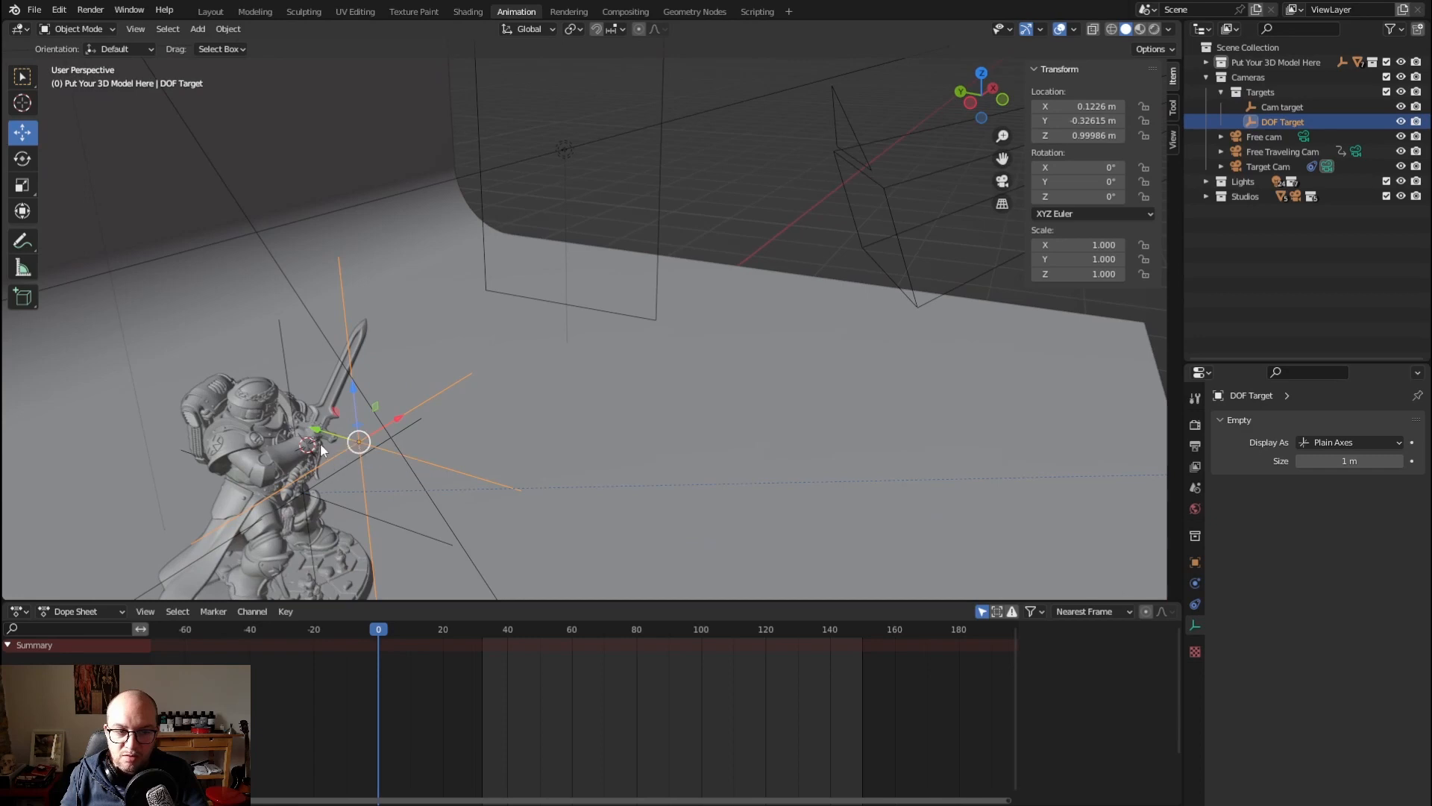
Hide the DakkaDakka.Store miniature and show the Parent empty with its min-1744-5mil-decimation statue instead
click(1207, 62)
click(1401, 77)
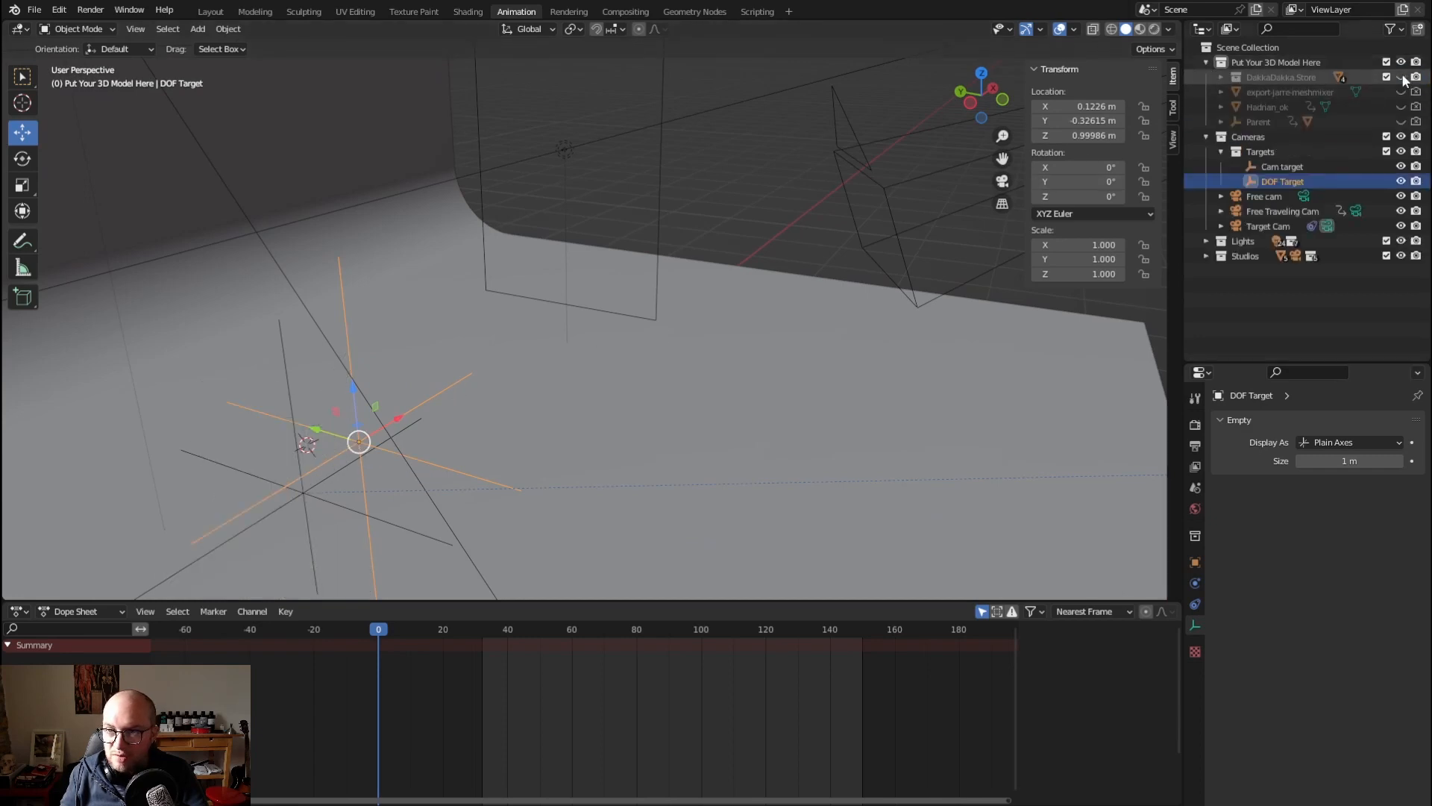
click(1401, 122)
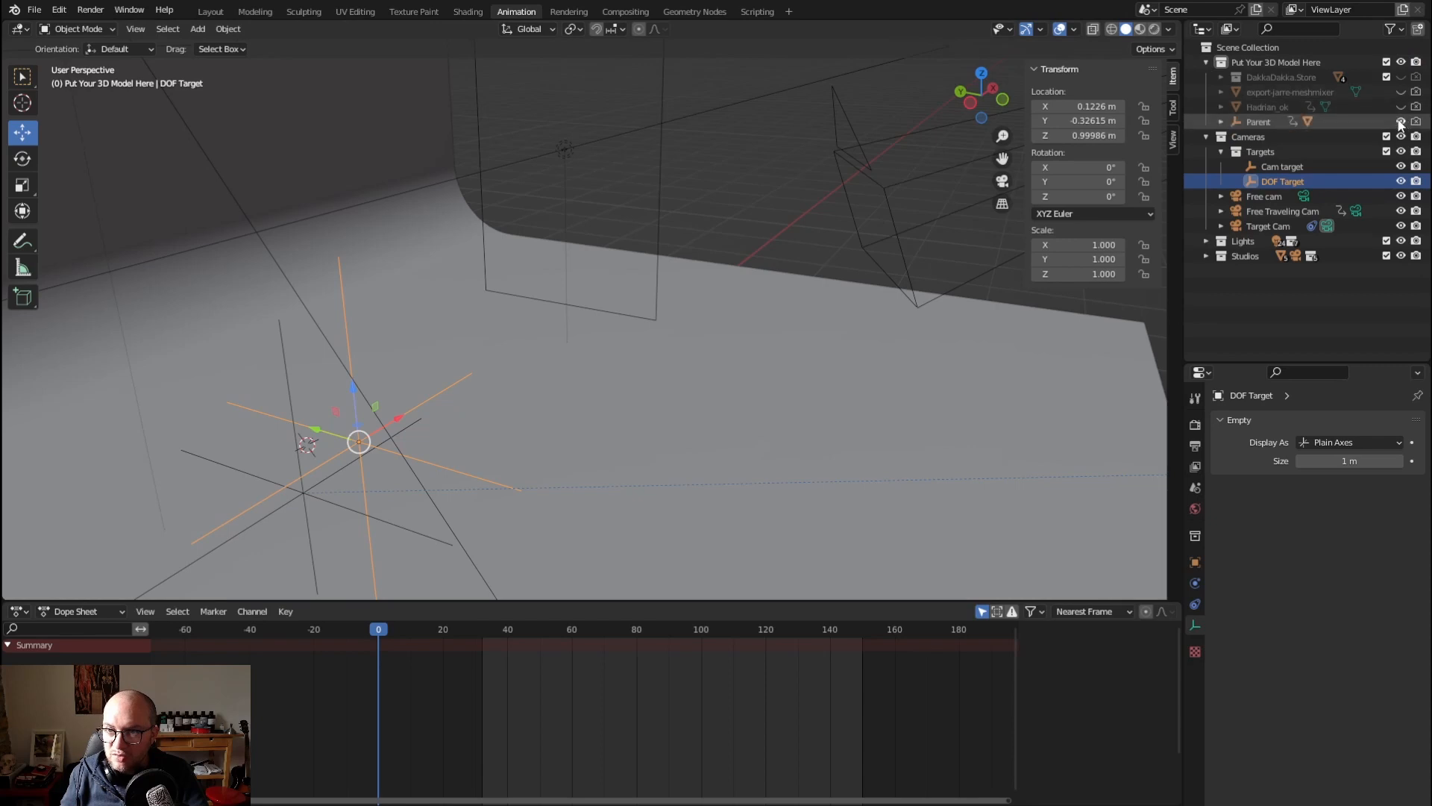
click(1221, 122)
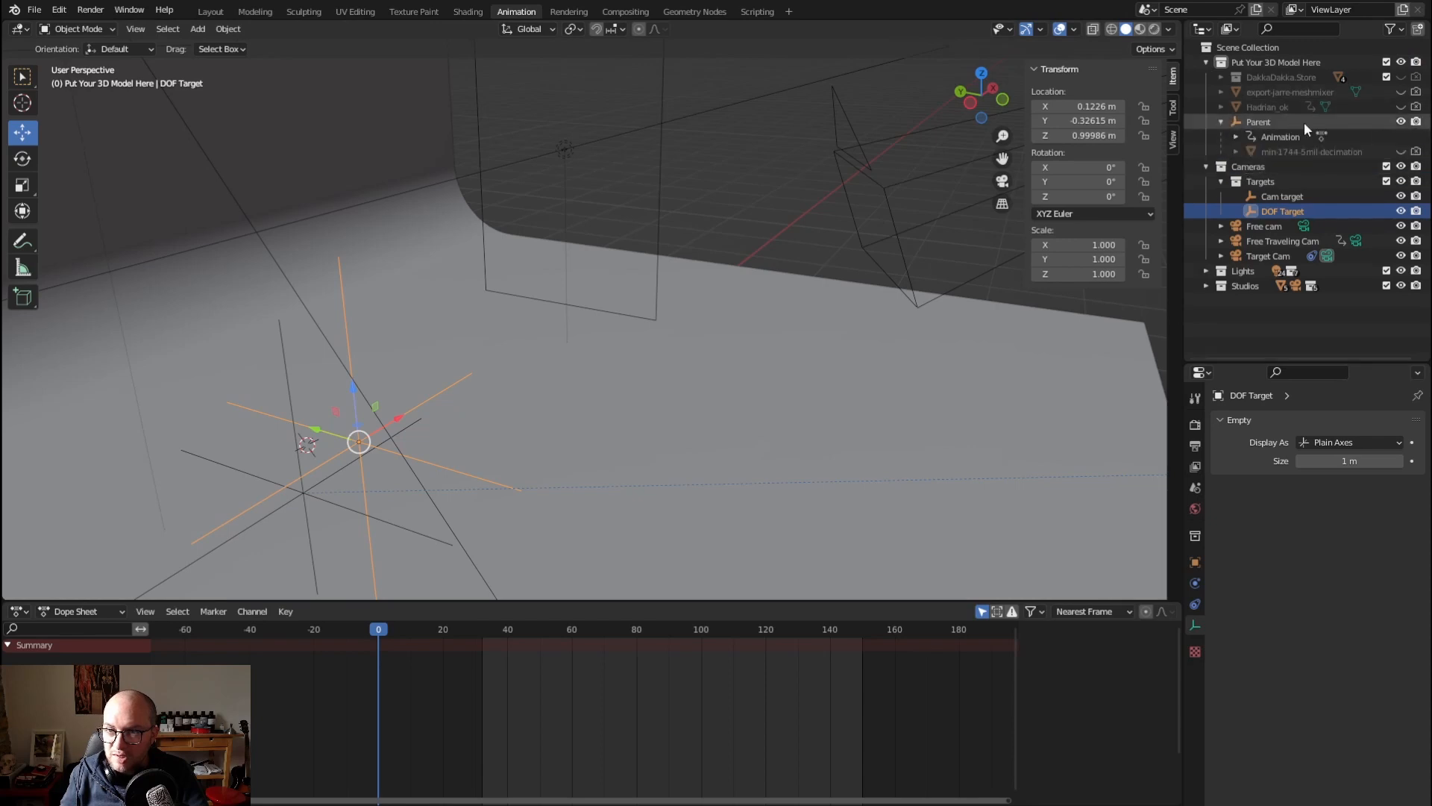
click(1401, 151)
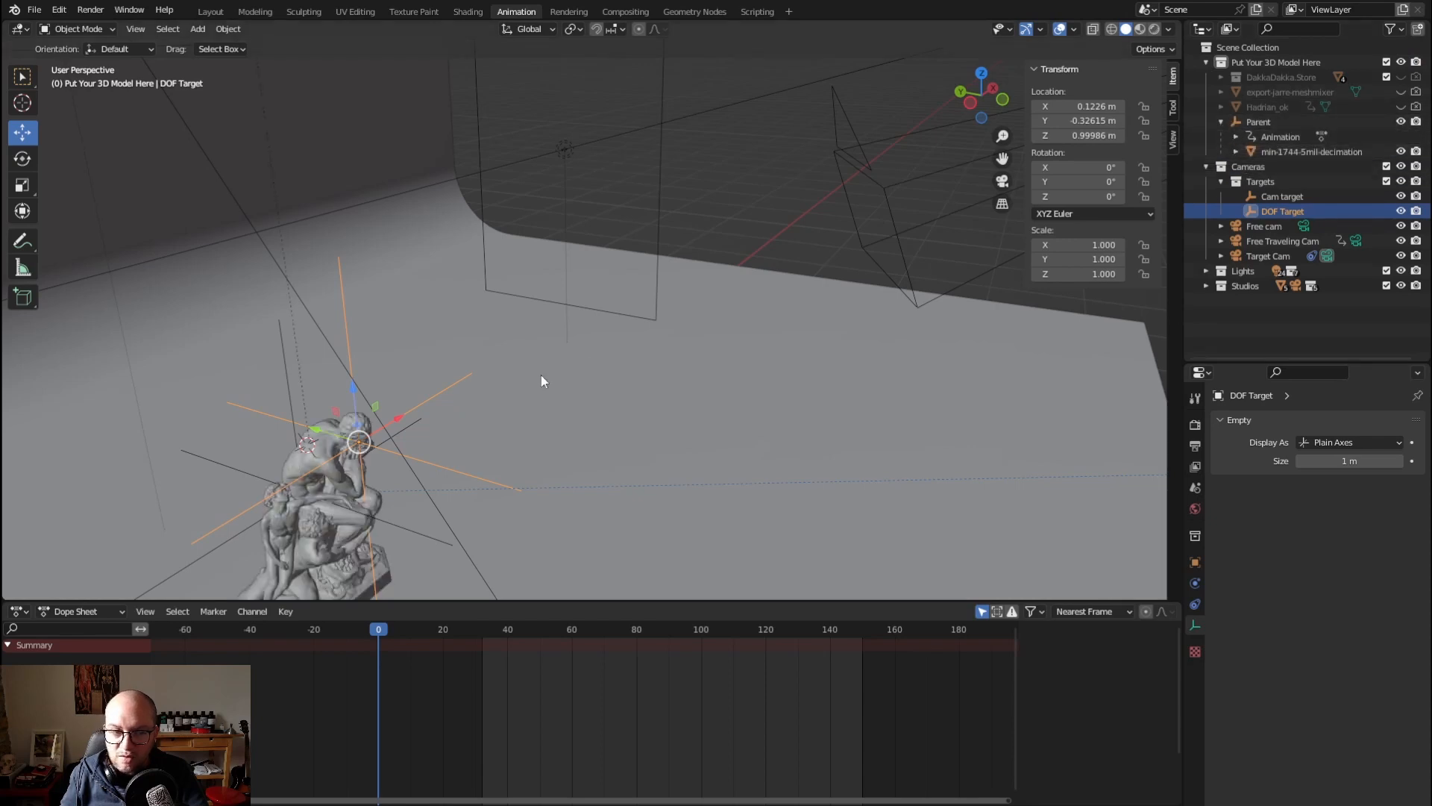
Examine the DOF Target's position at the face of the seated statue from several angles
middle_drag(540, 375, 426, 422)
scroll(391, 373, up, 3)
middle_drag(391, 373, 381, 252)
scroll(691, 287, up, 2)
scroll(603, 249, up, 2)
middle_drag(761, 311, 727, 316)
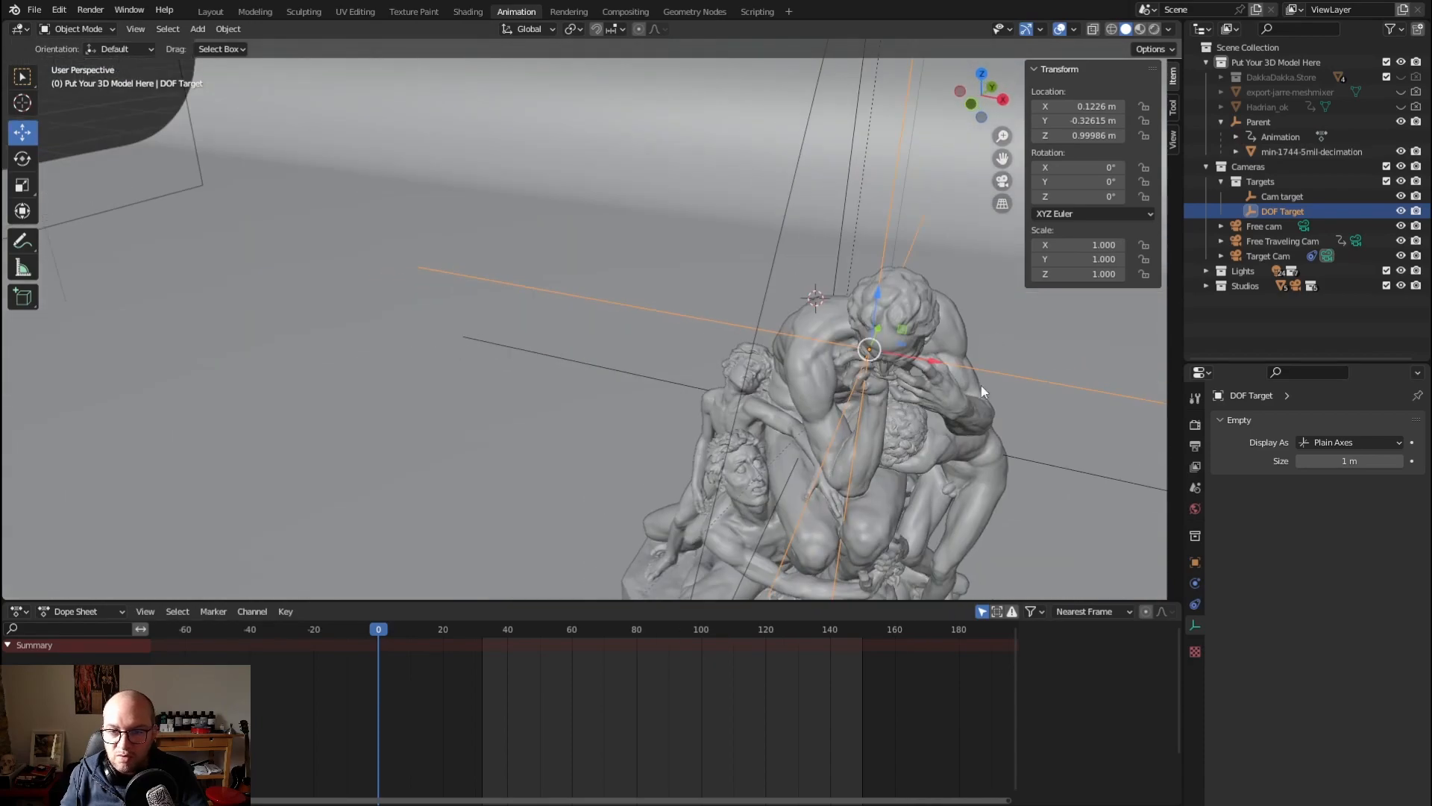
scroll(982, 386, up, 2)
middle_drag(1004, 385, 976, 347)
scroll(976, 347, down, 2)
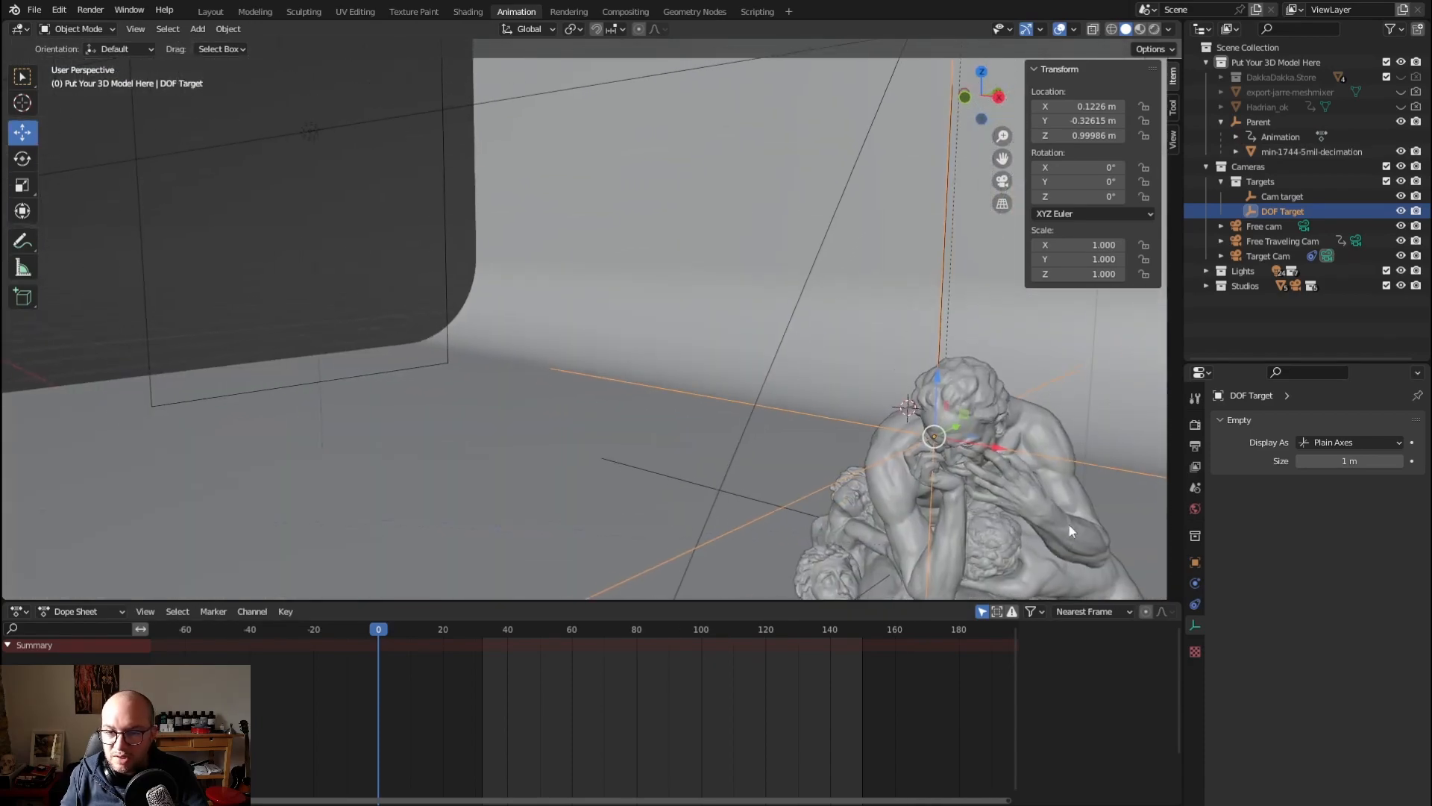
shift+middle_drag(1069, 525, 849, 306)
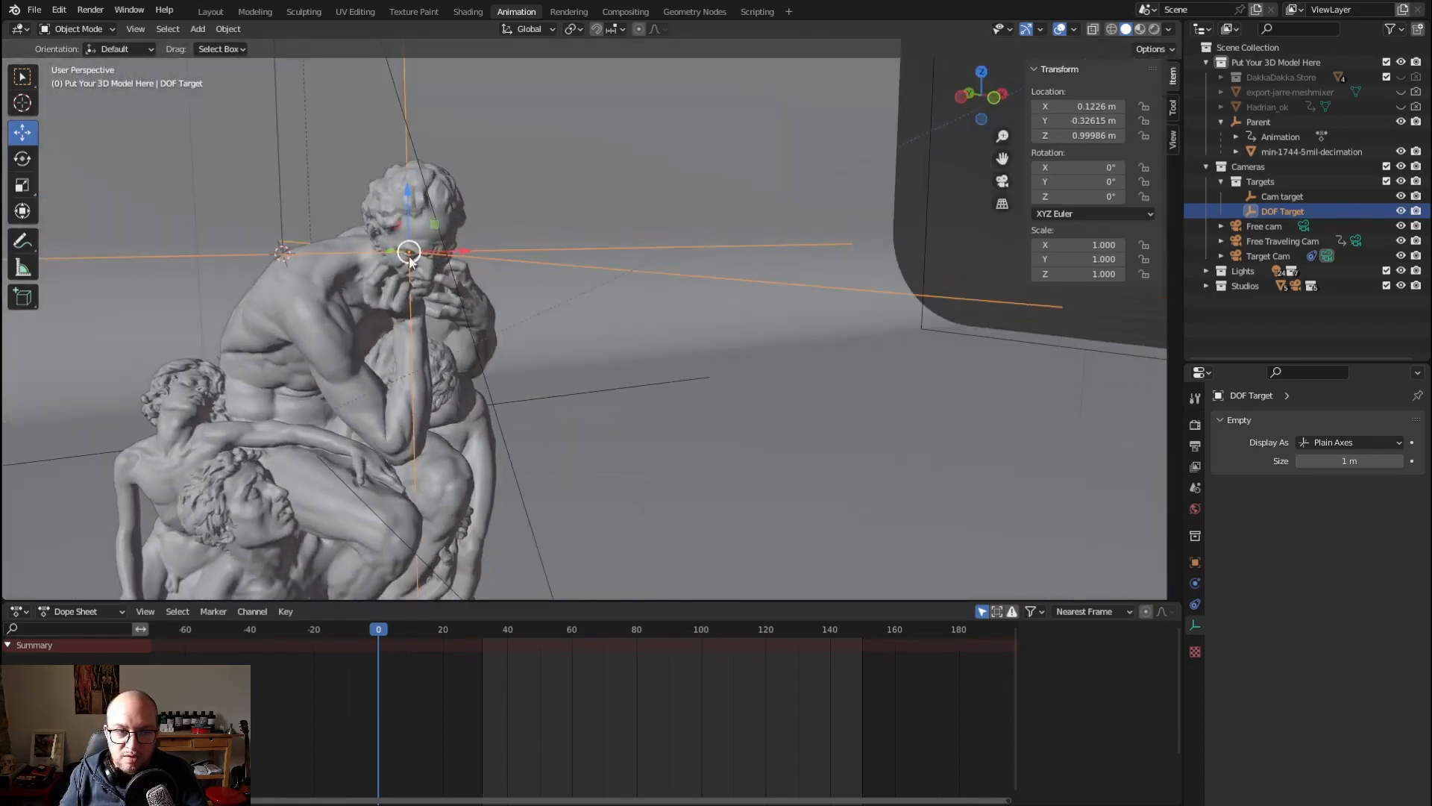
scroll(530, 285, down, 4)
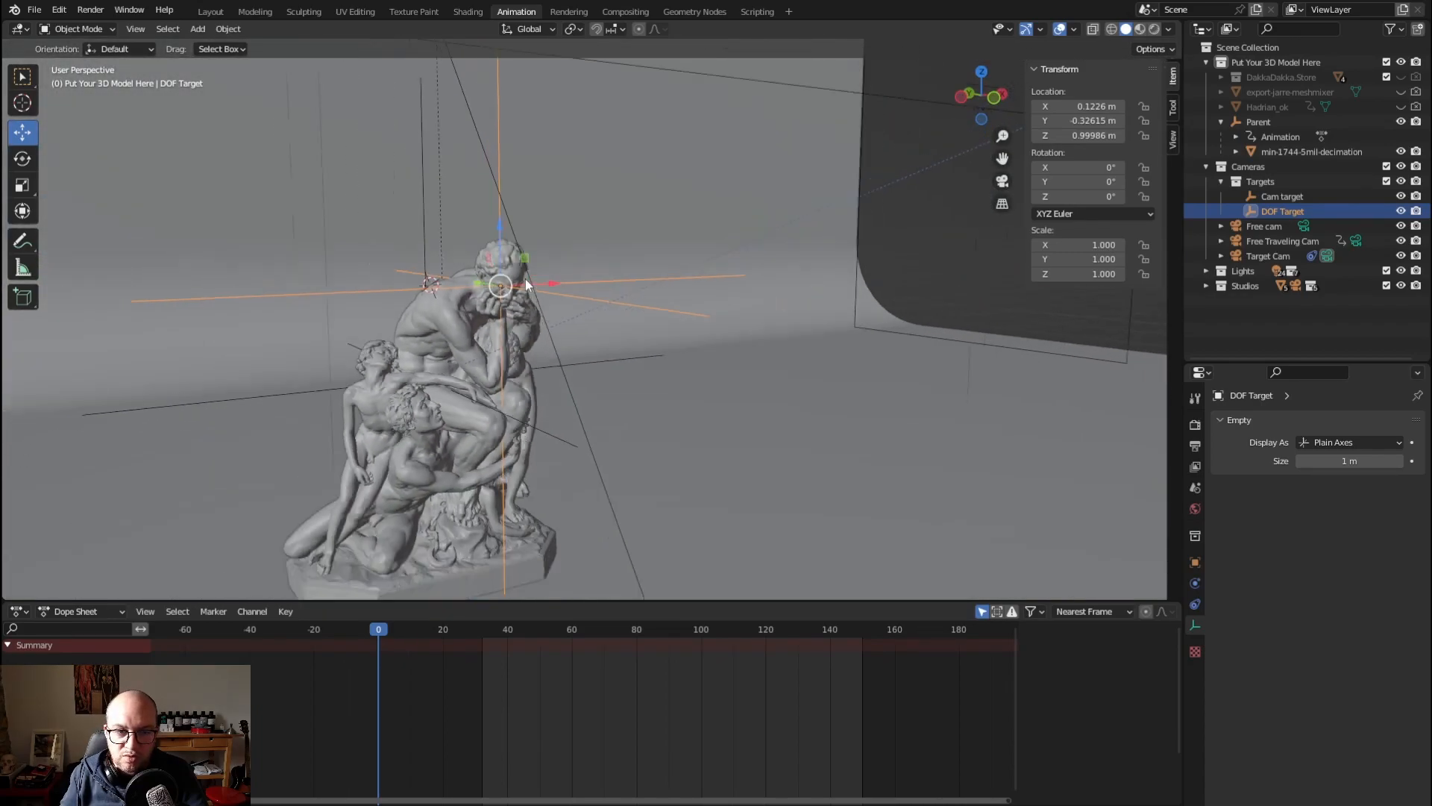
middle_drag(530, 284, 555, 314)
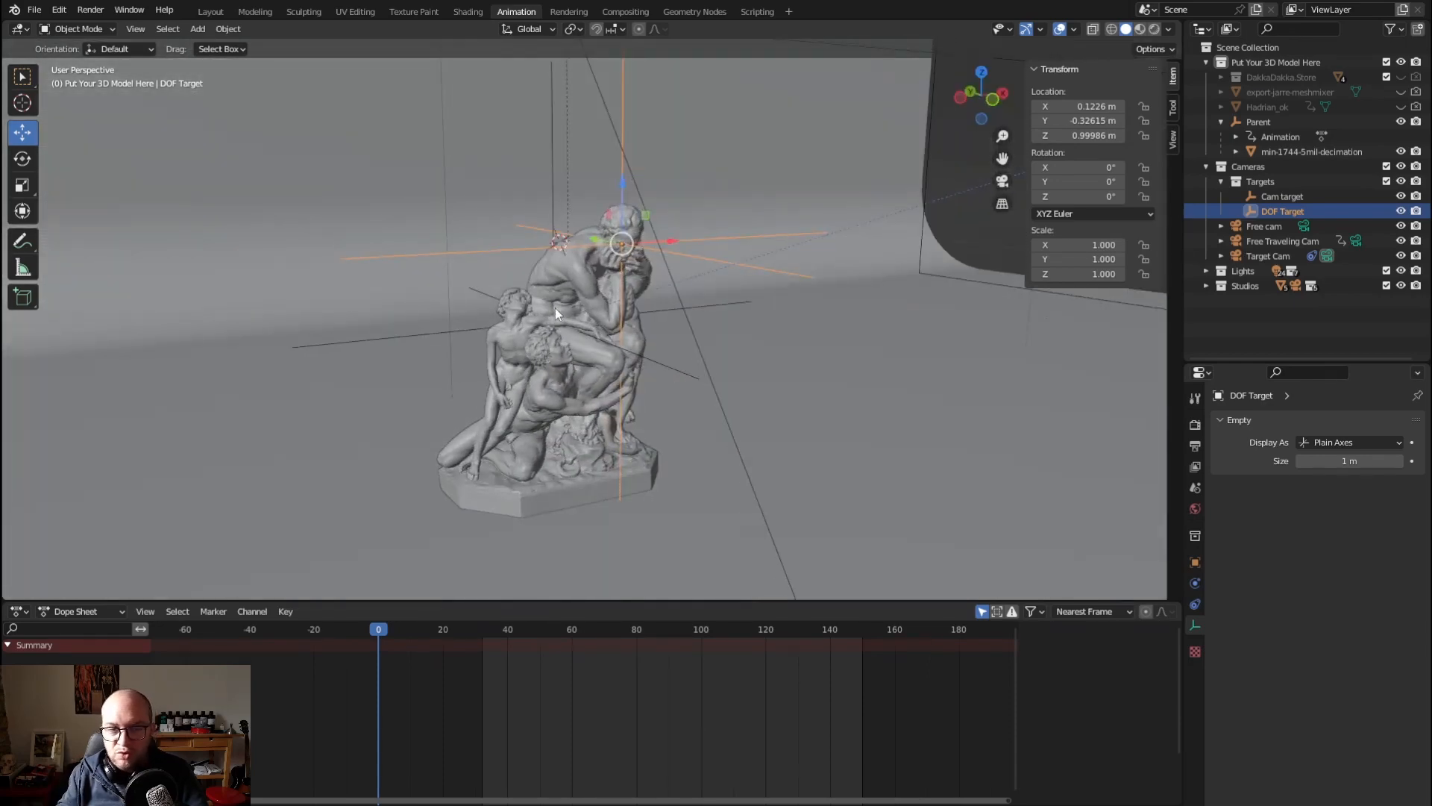
Show the DakkaDakka.Store miniature again and hide Parent and its min-1744-5mil-decimation statue
click(1411, 78)
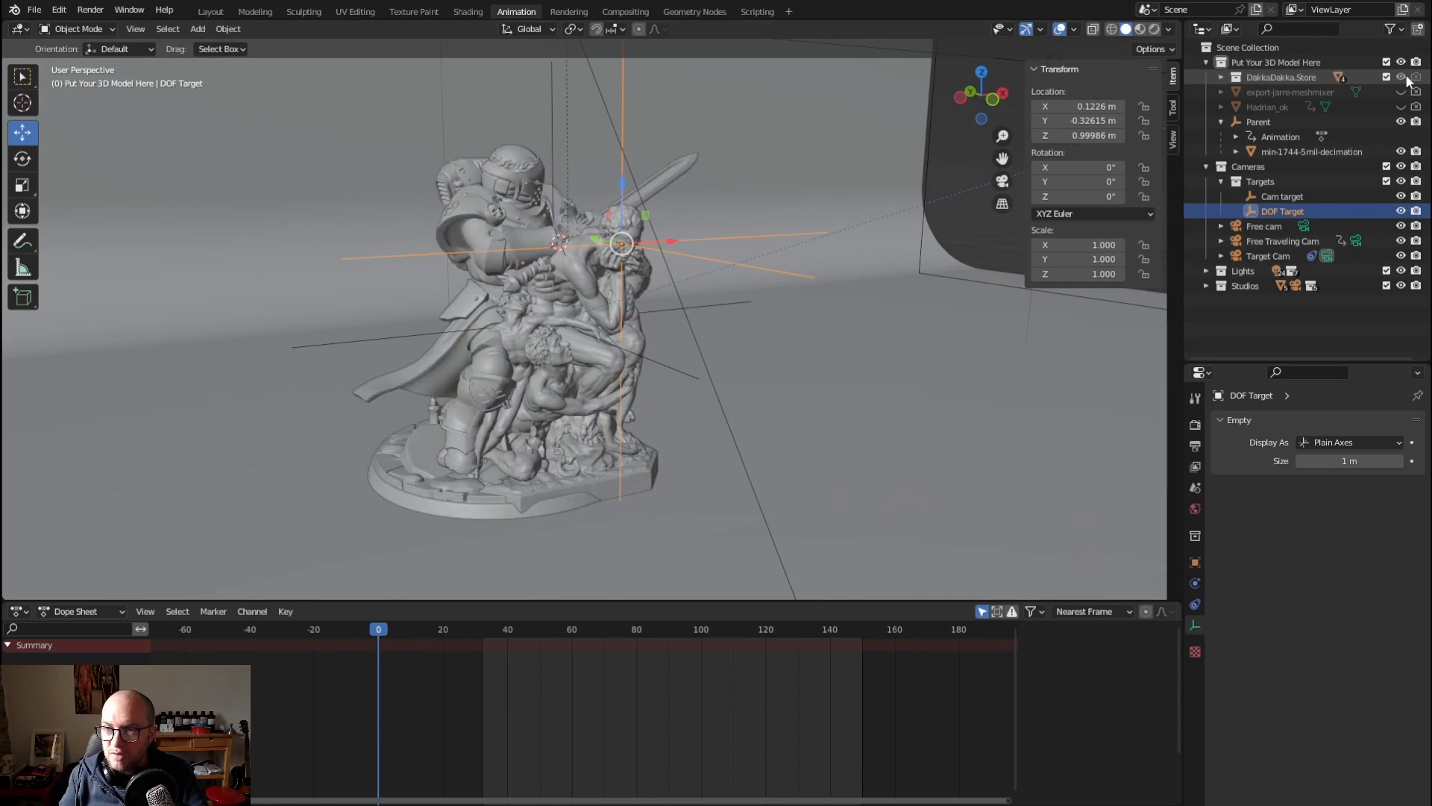
click(1407, 122)
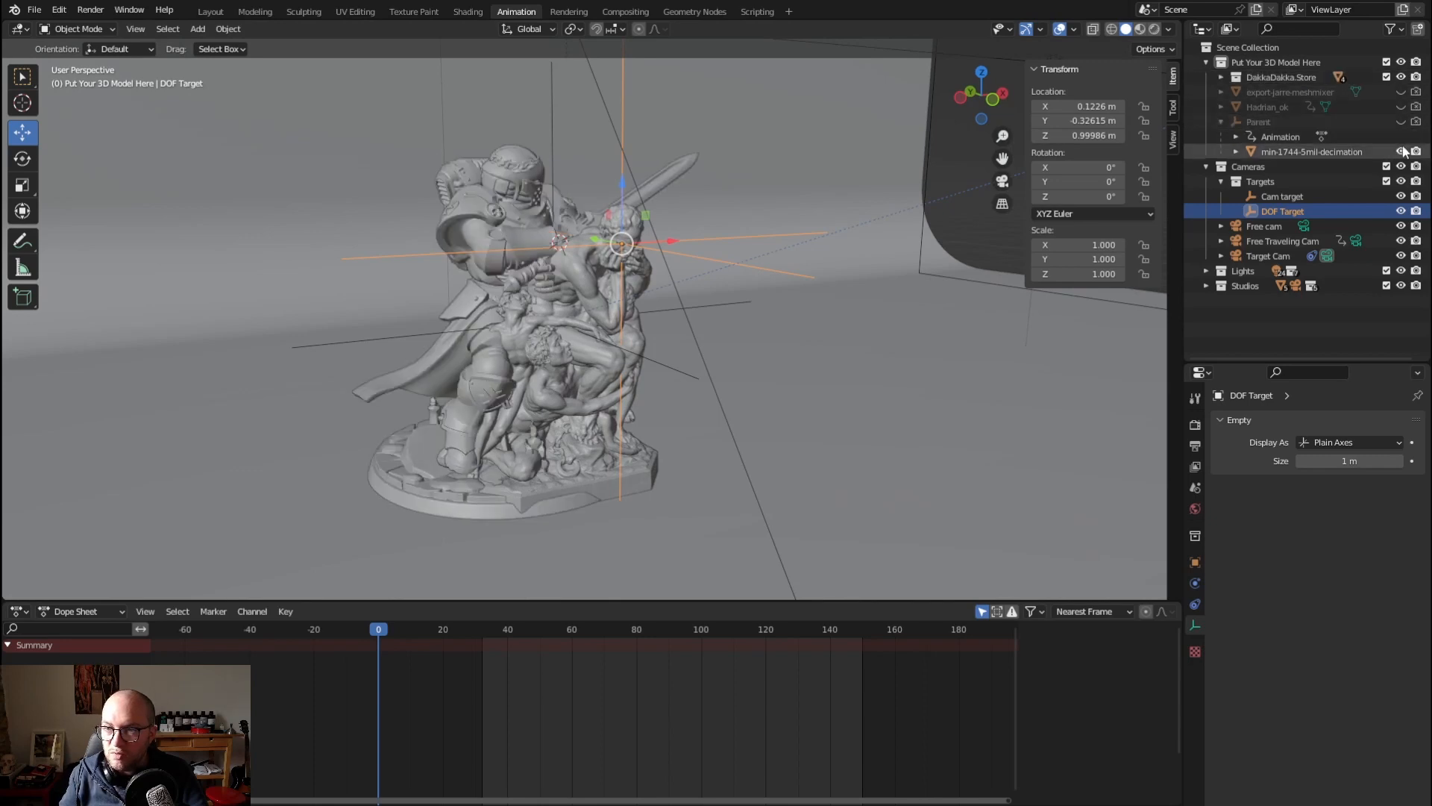
click(1401, 151)
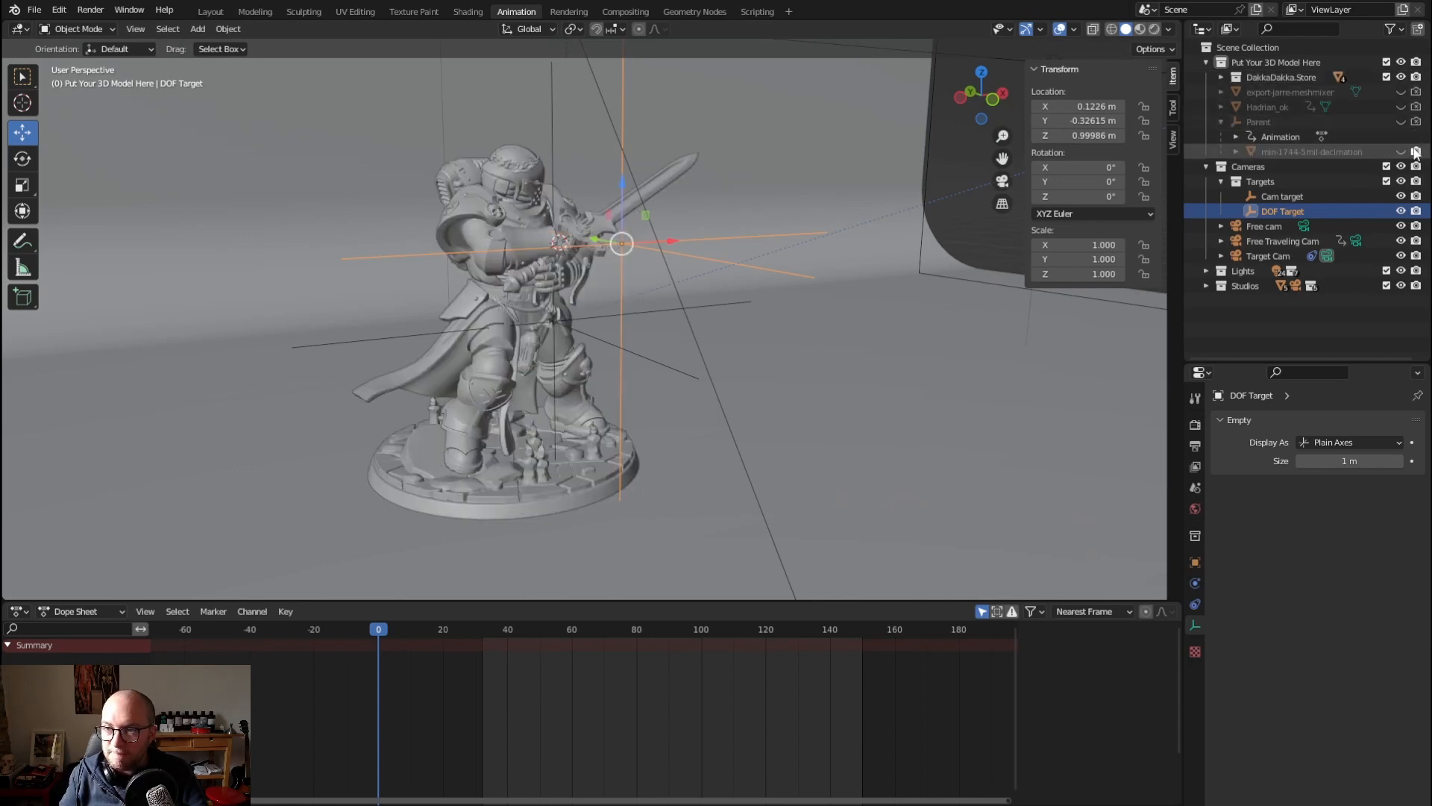
Collapse the Targets collection, make Free Traveling Cam the active scene camera and look through it
click(1221, 181)
click(1356, 212)
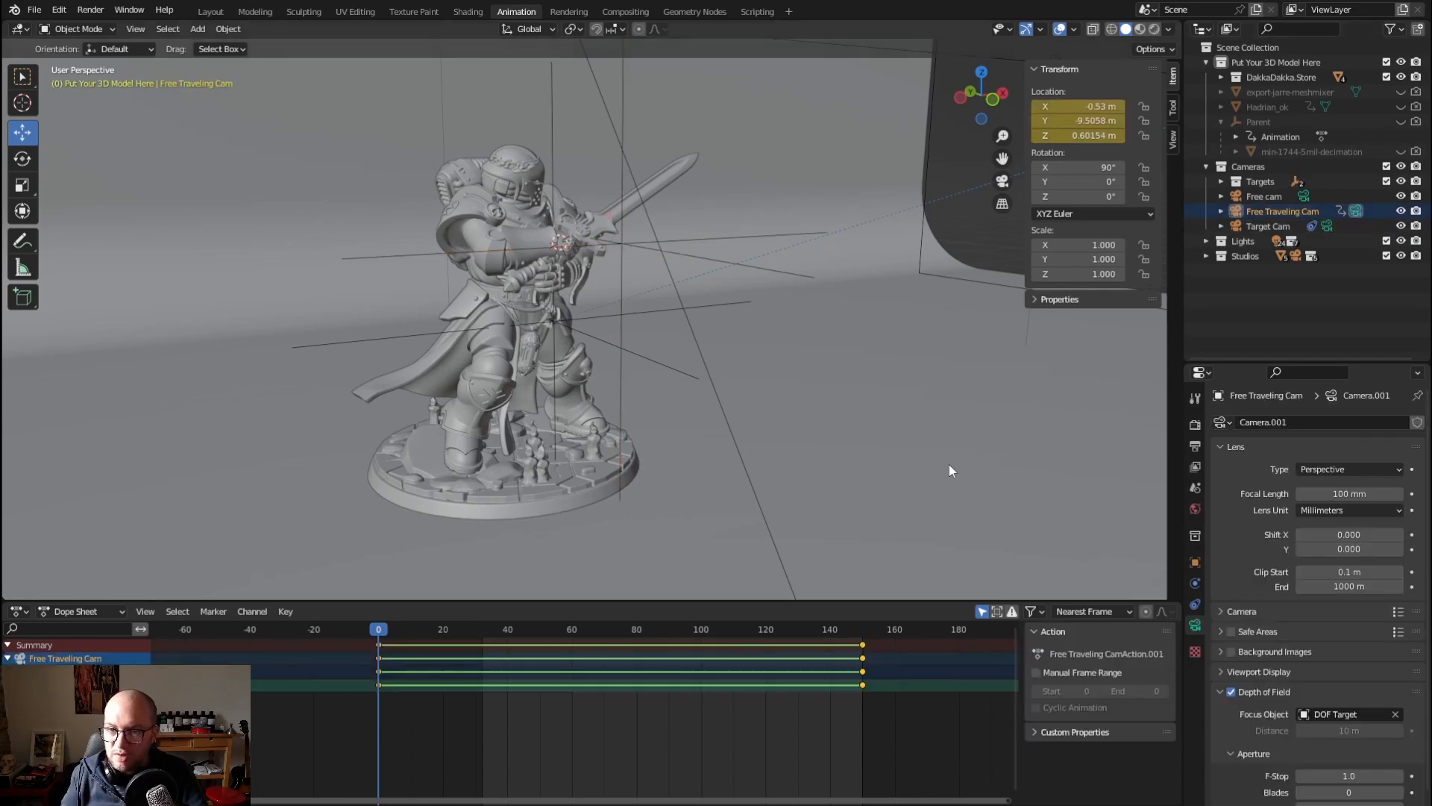
key(KP_0)
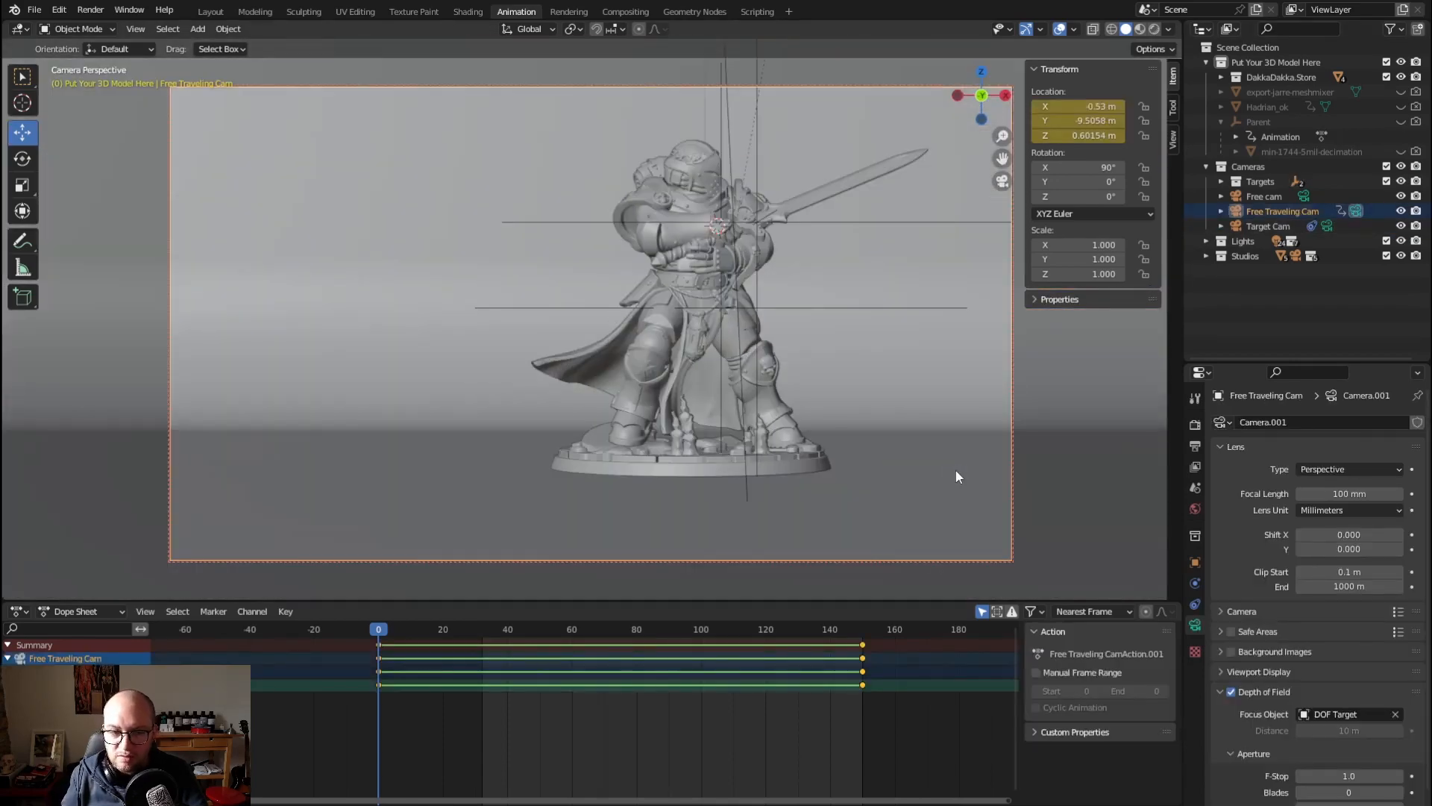
Play the Free Traveling Cam animation, stop it and return the playhead to frame 0
key(space)
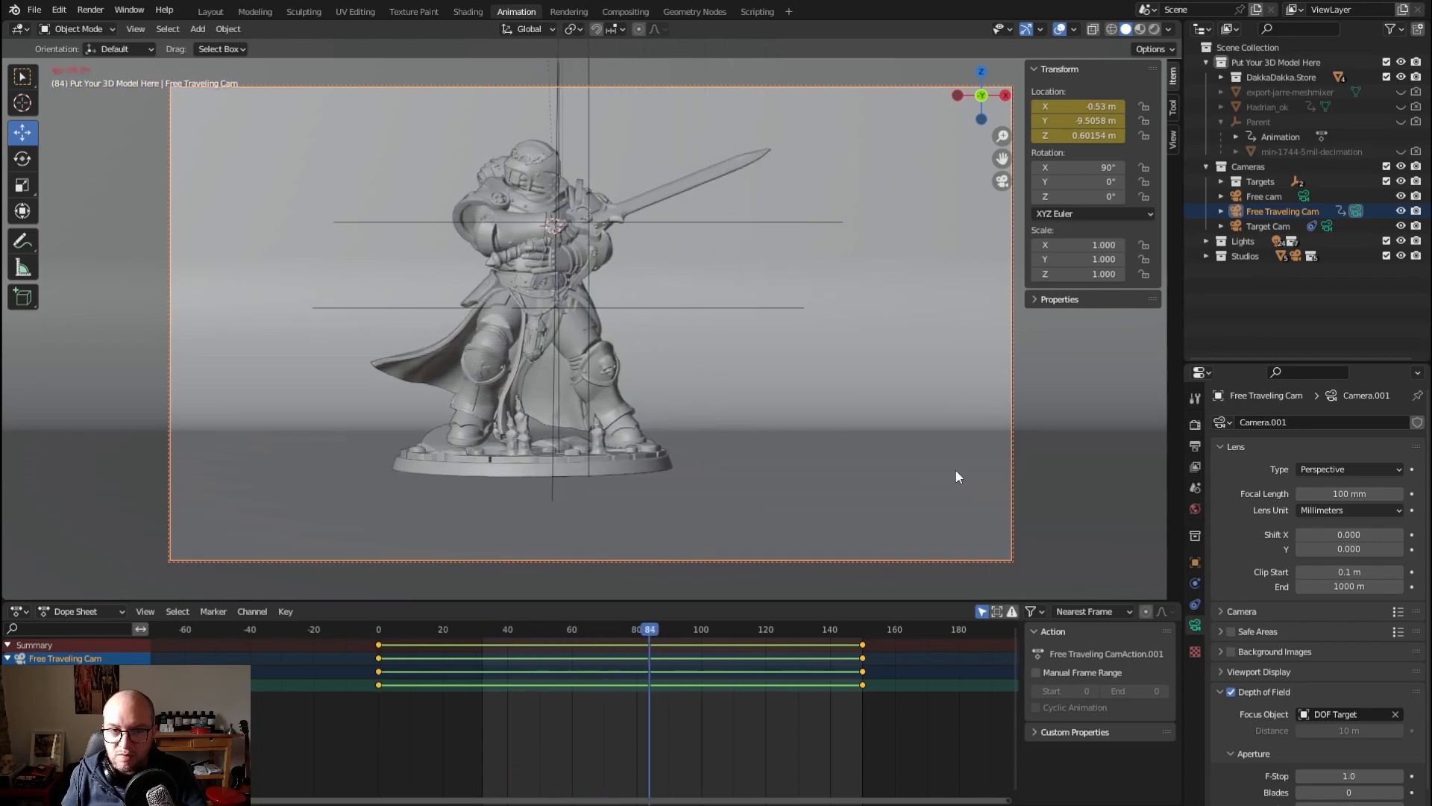
key(space)
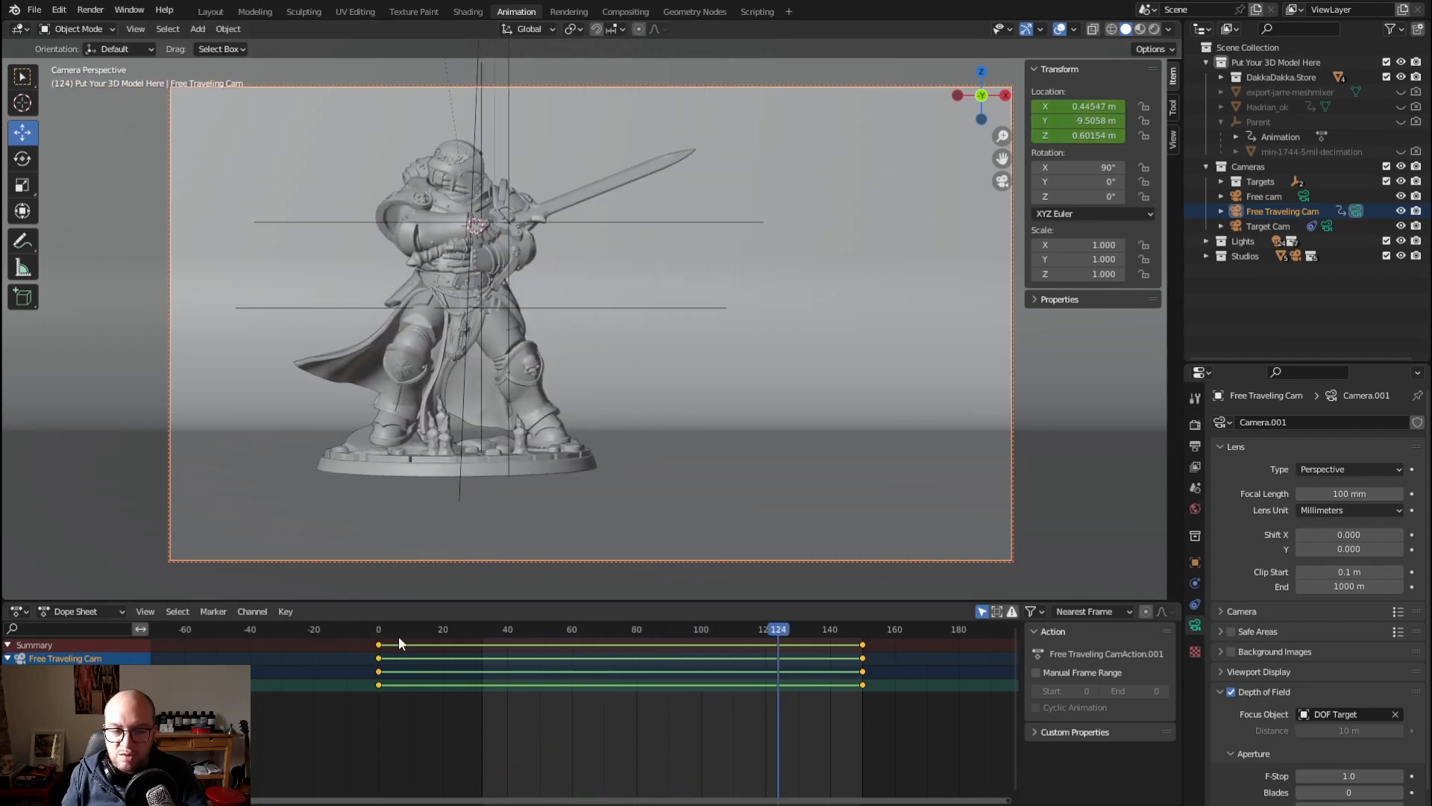
drag(791, 629, 379, 655)
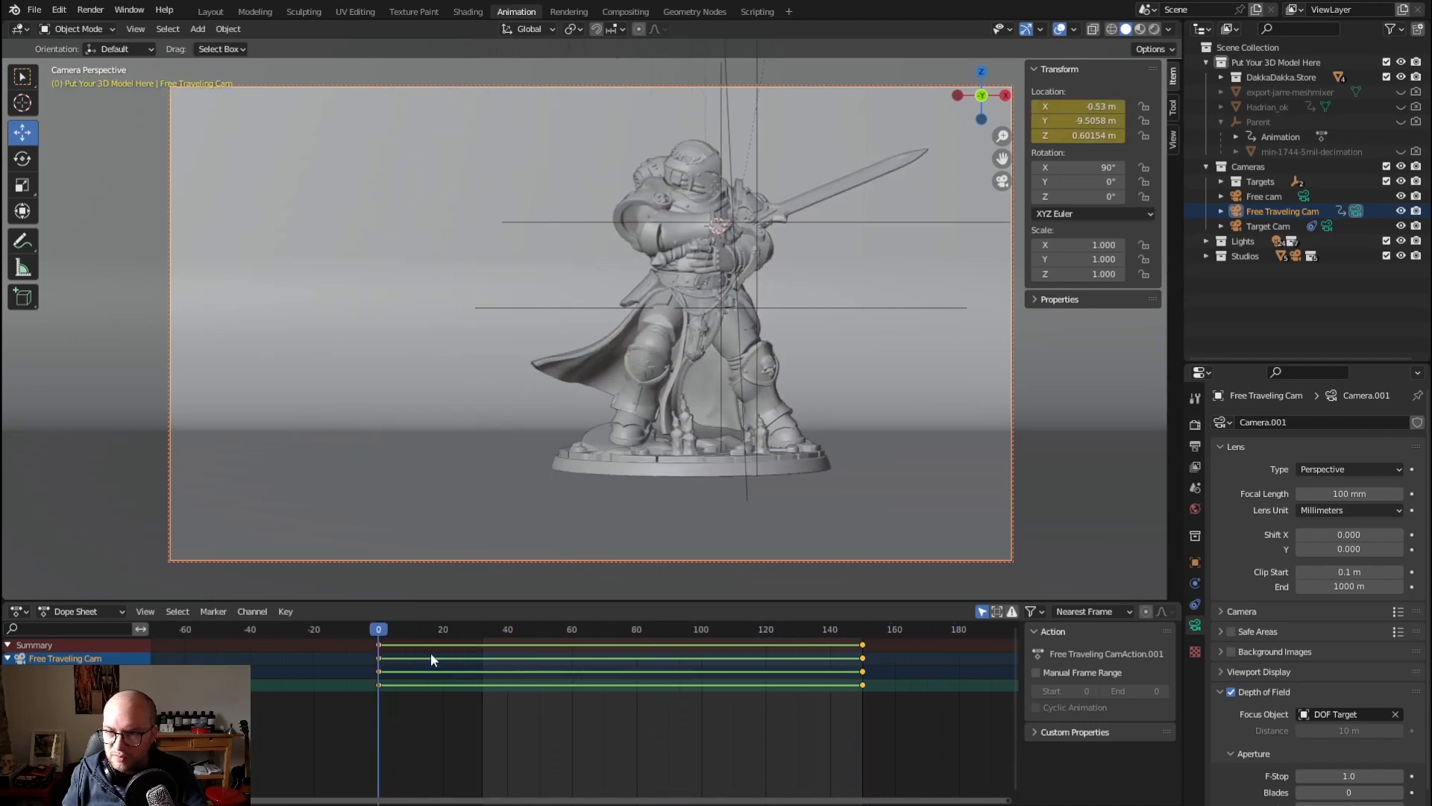
Set the scene's start frame to 1 in the output settings
click(1196, 445)
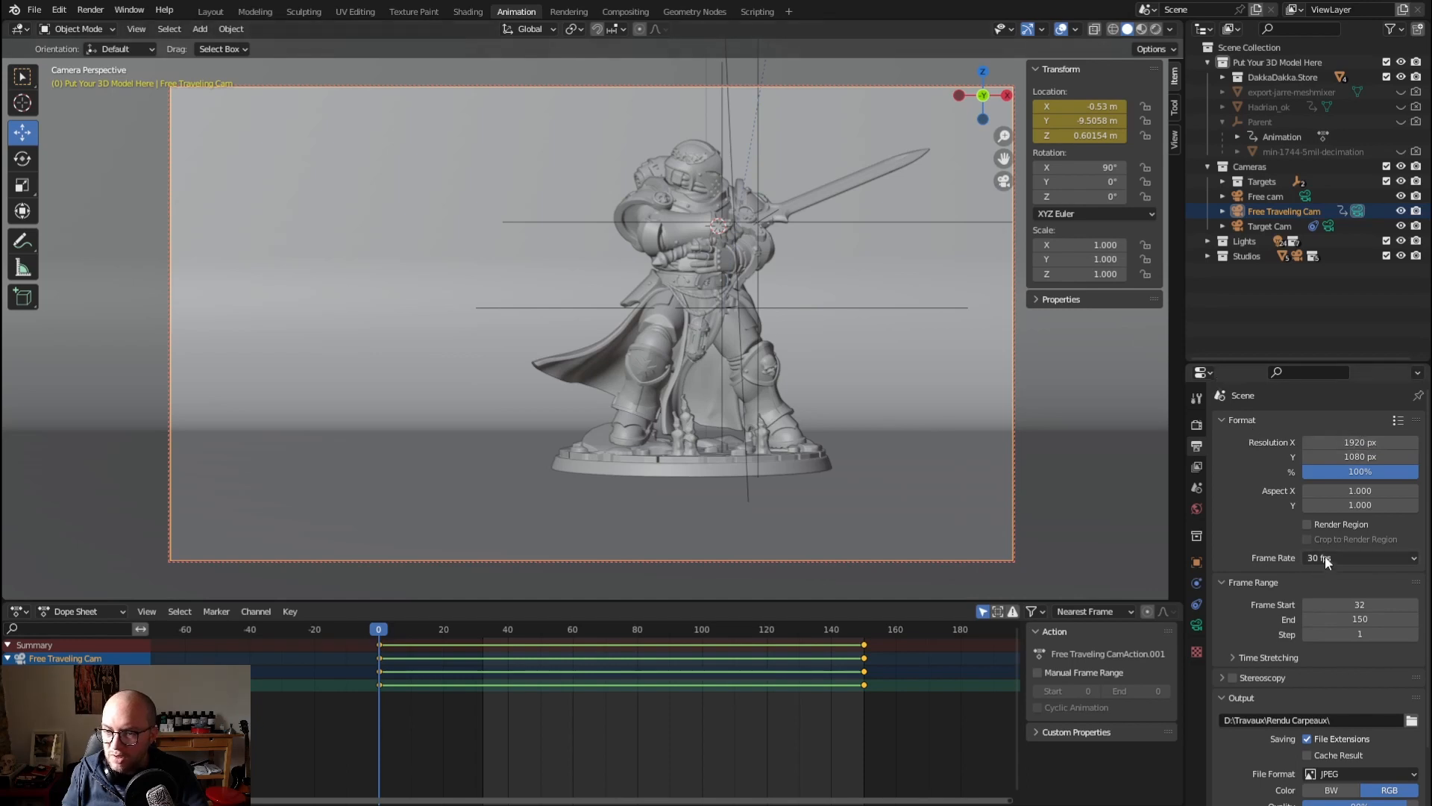
click(1357, 605)
text(1)
key(Return)
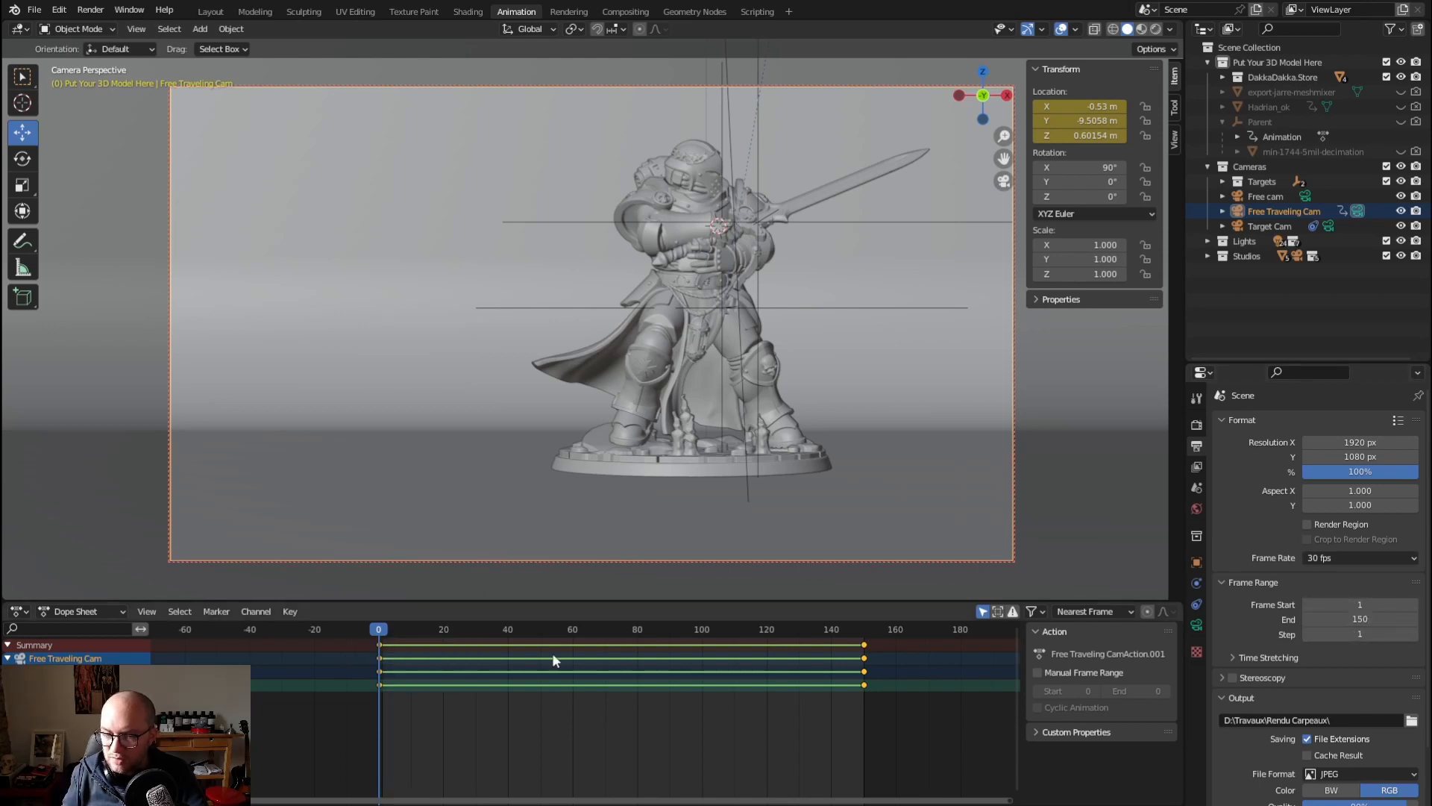
Set the scene's start frame to 0 and clear the object selection
click(1368, 602)
text(0)
key(Return)
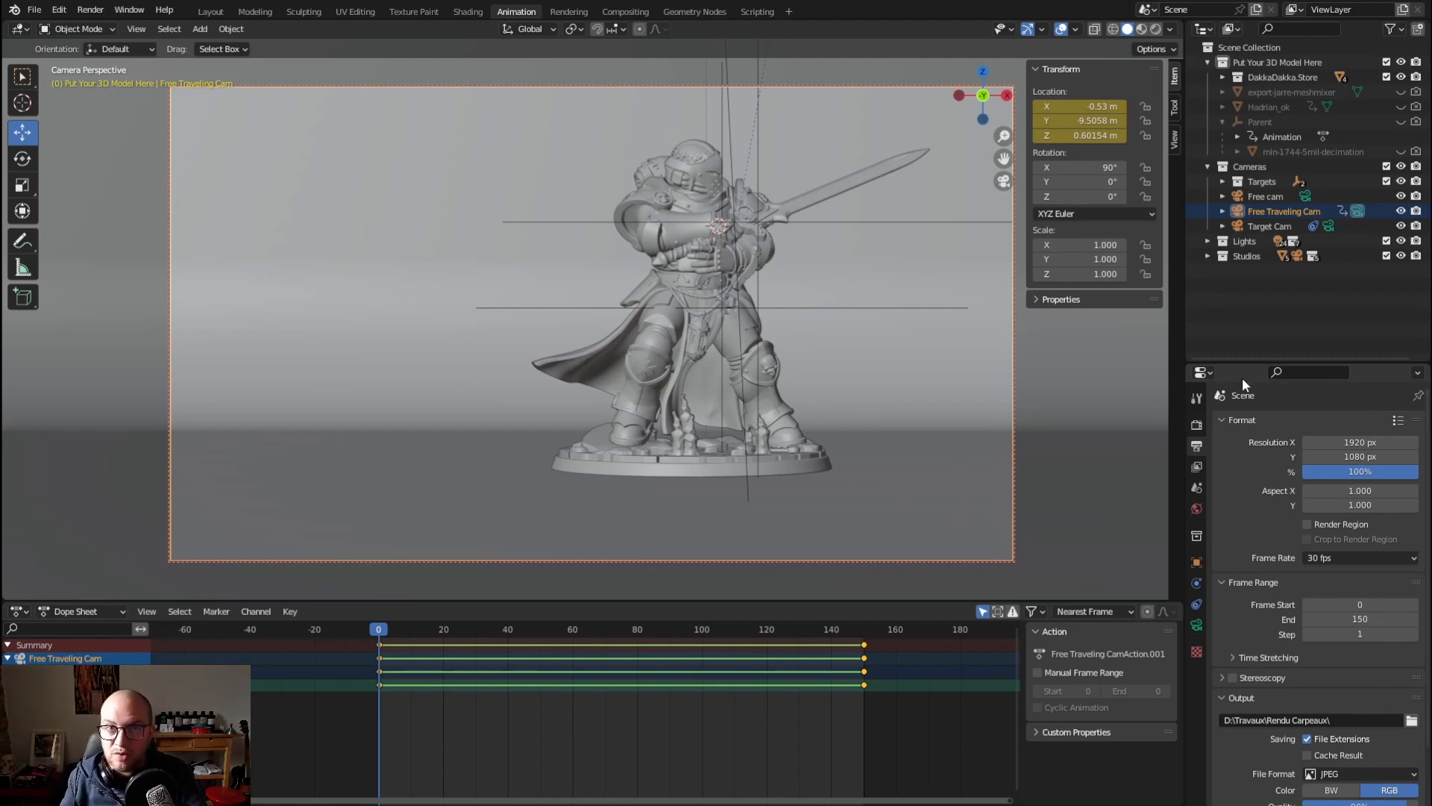
click(1230, 333)
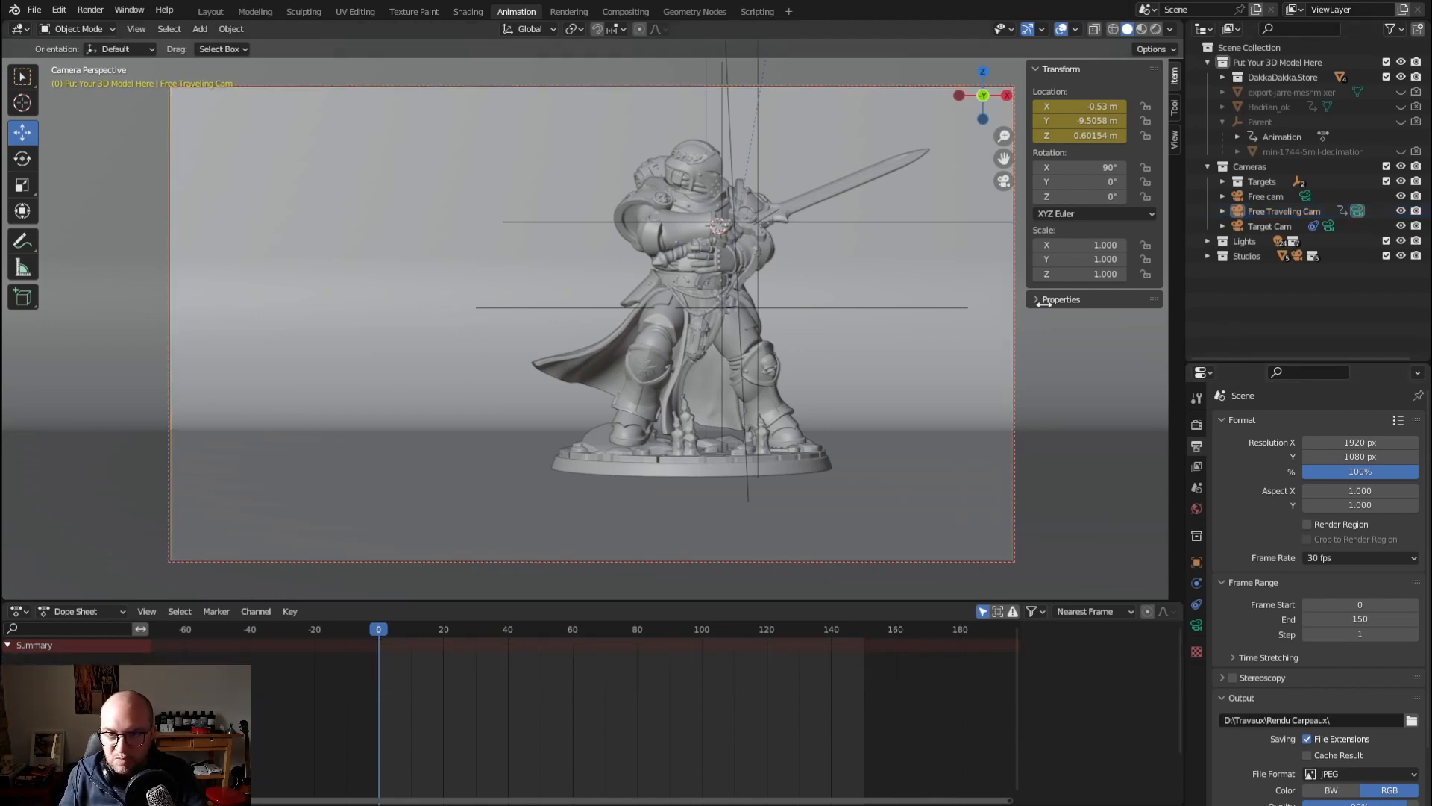
Make Free cam the active scene camera and expand the Lights and Studios collections
click(1305, 196)
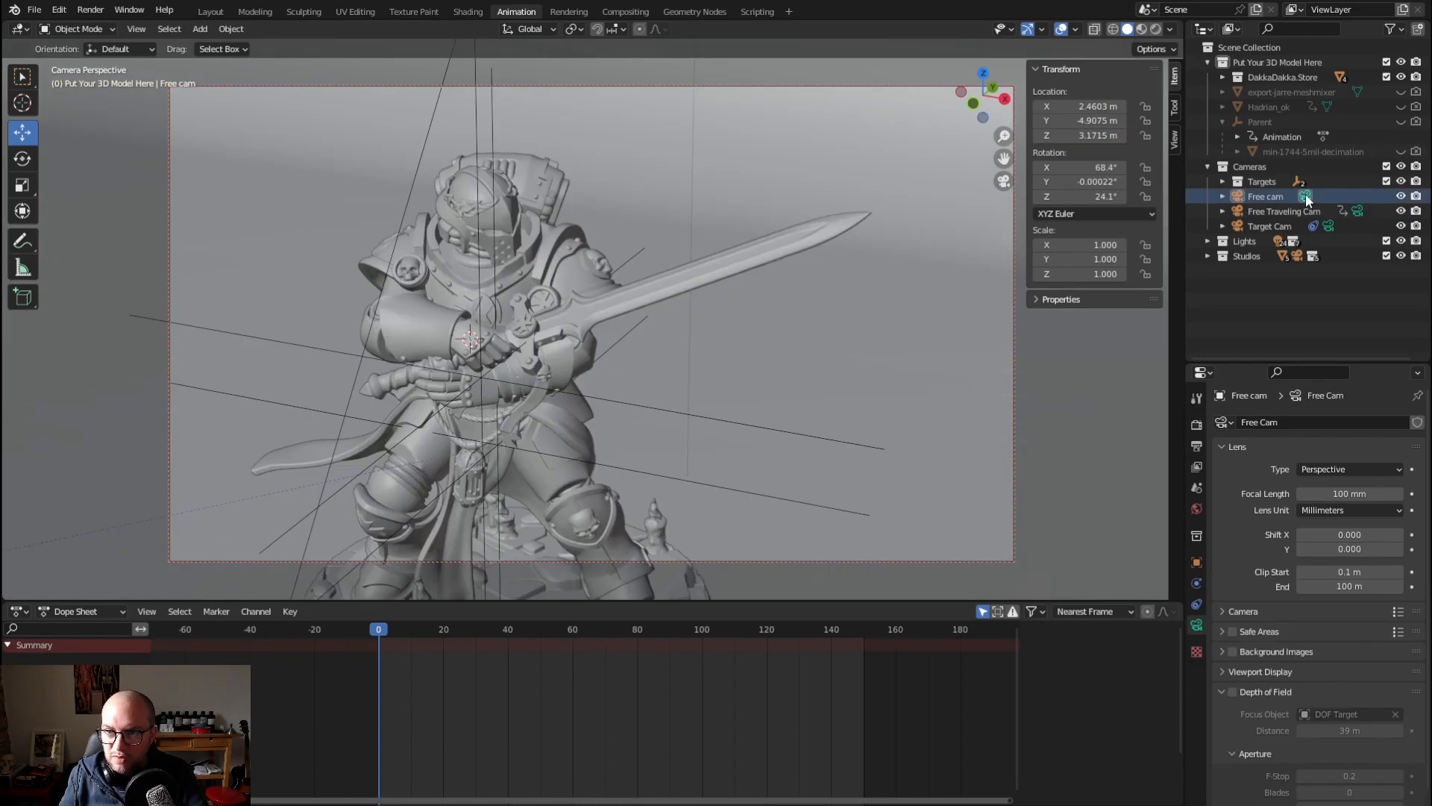
click(1235, 241)
click(1207, 240)
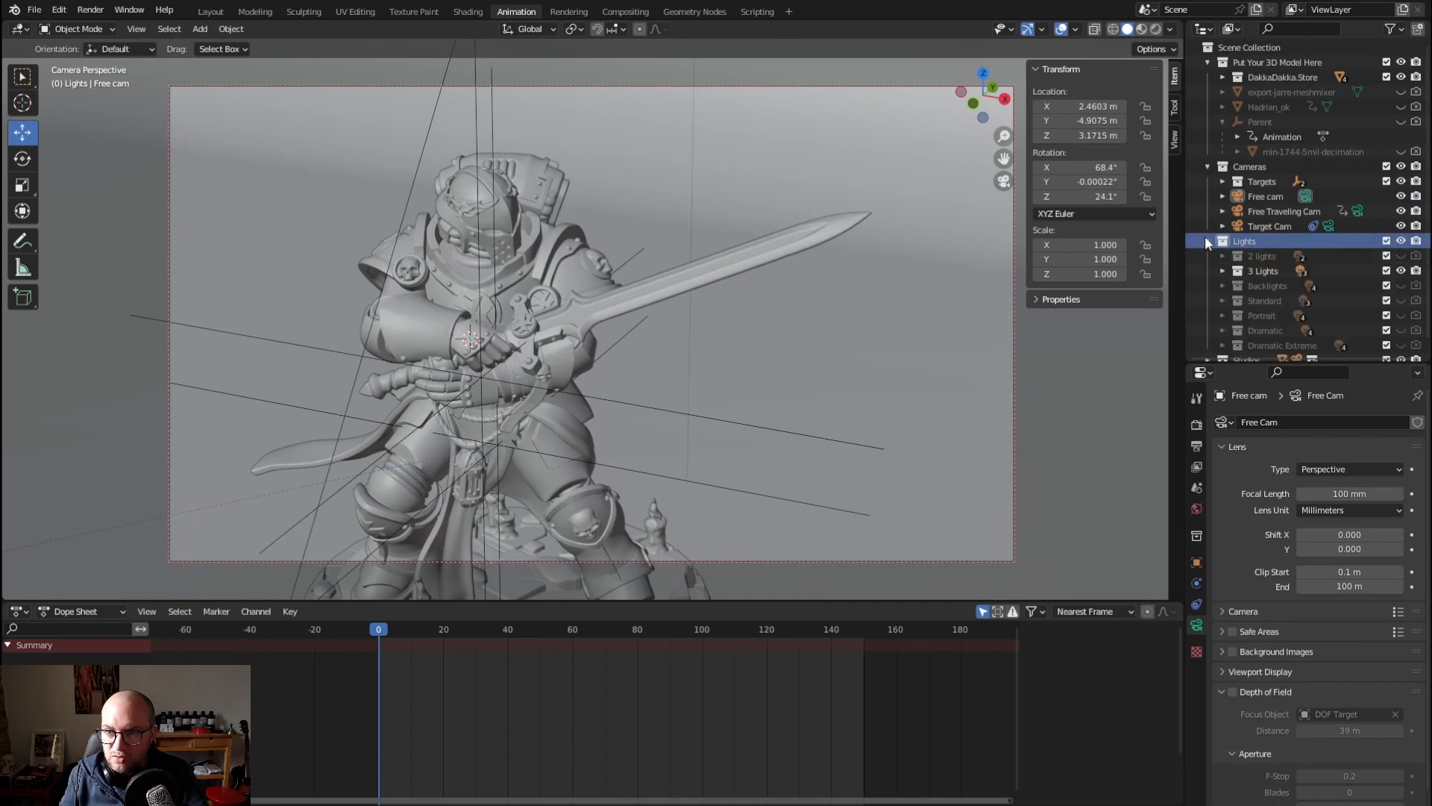
click(1209, 240)
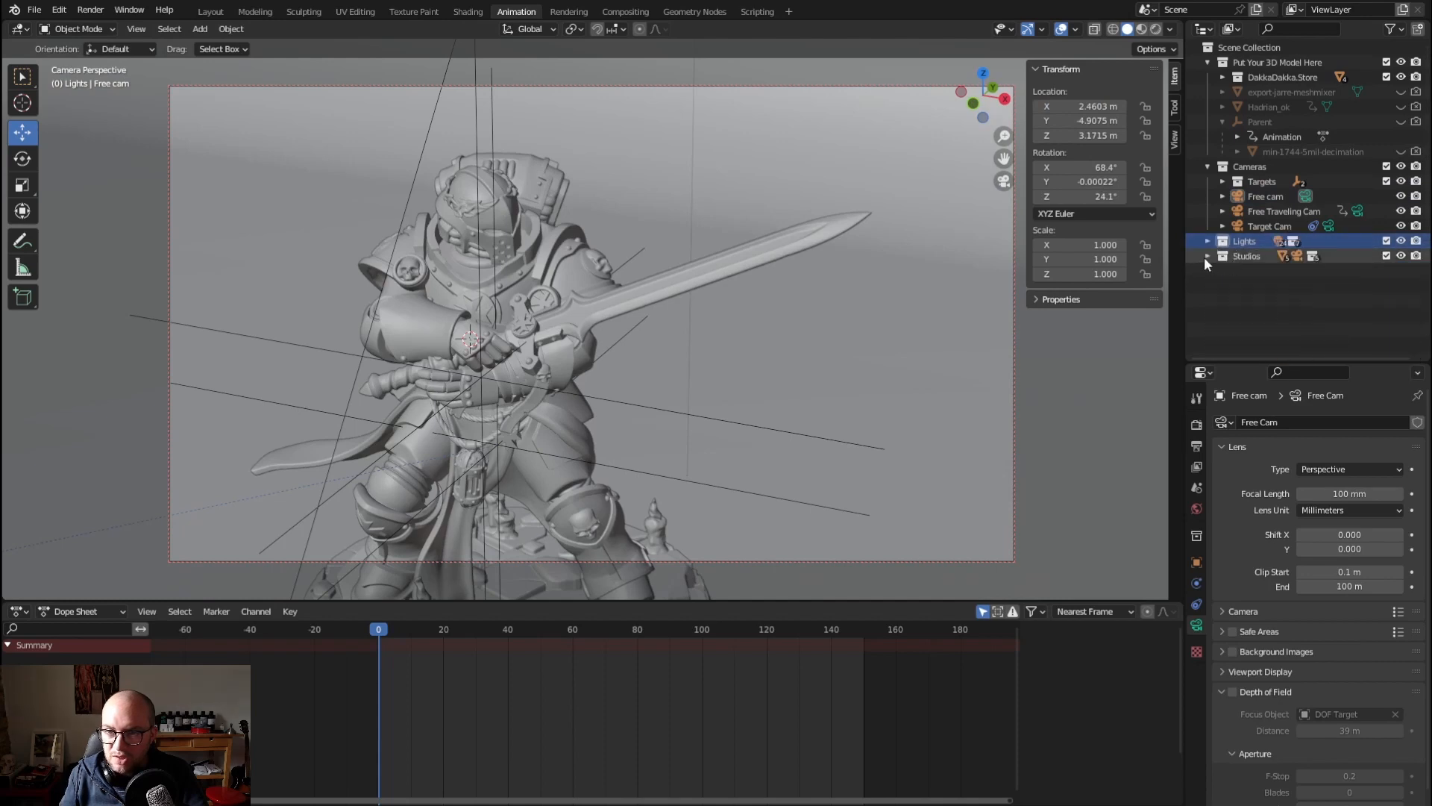
click(1207, 256)
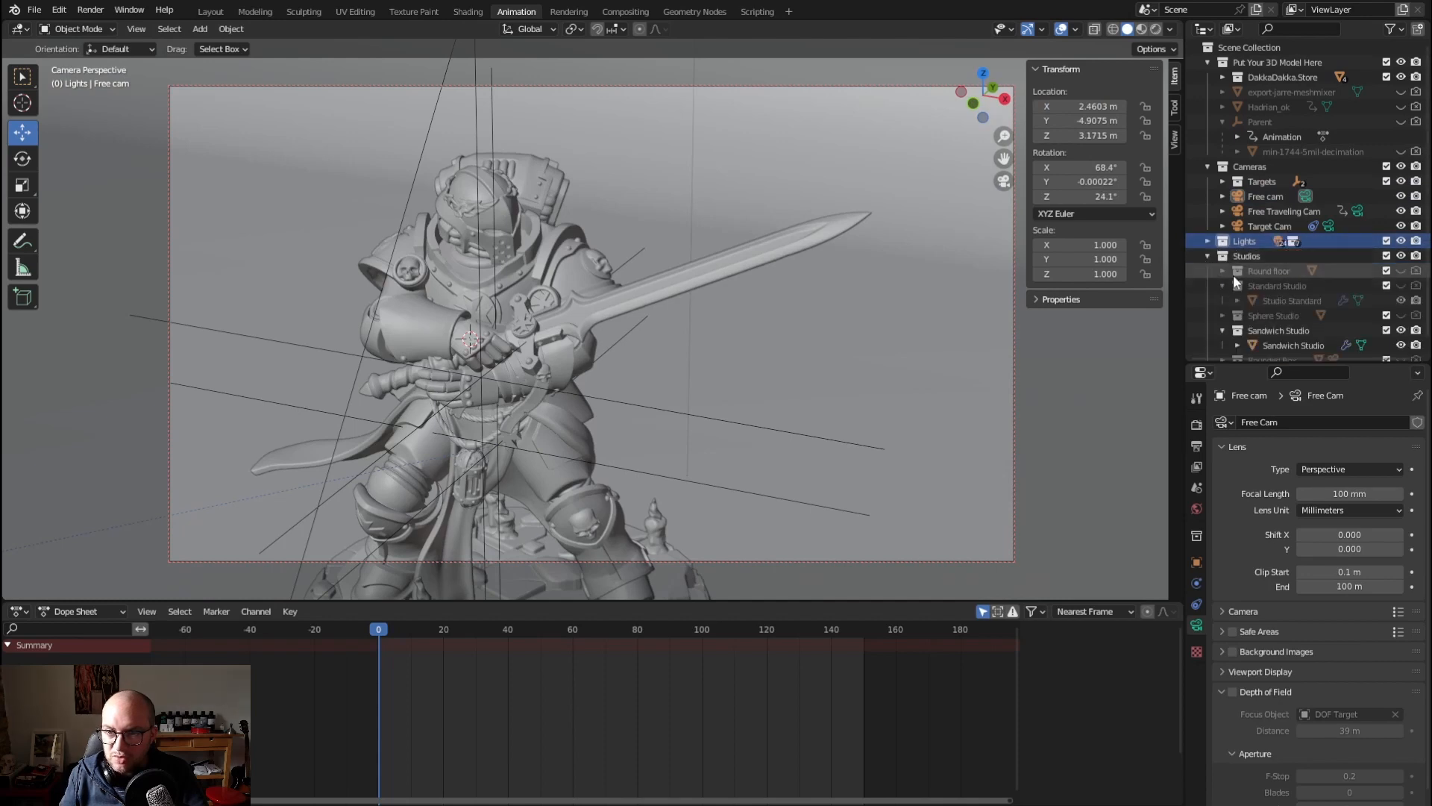
click(1207, 241)
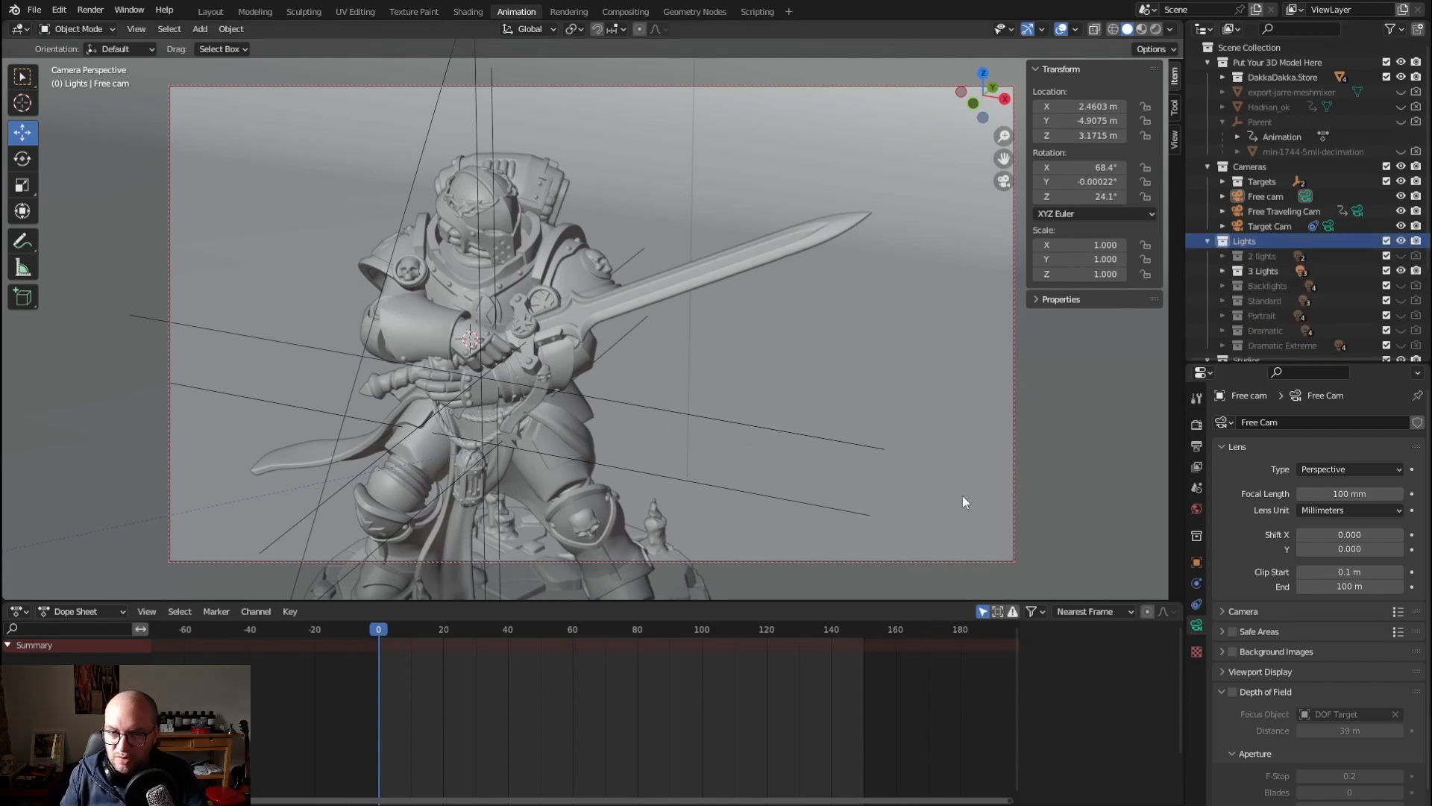
Leave the camera view to examine the light setup and studio backdrop from outside, and return to the Free cam view
key(KP_0)
scroll(962, 507, down, 3)
scroll(925, 455, down, 5)
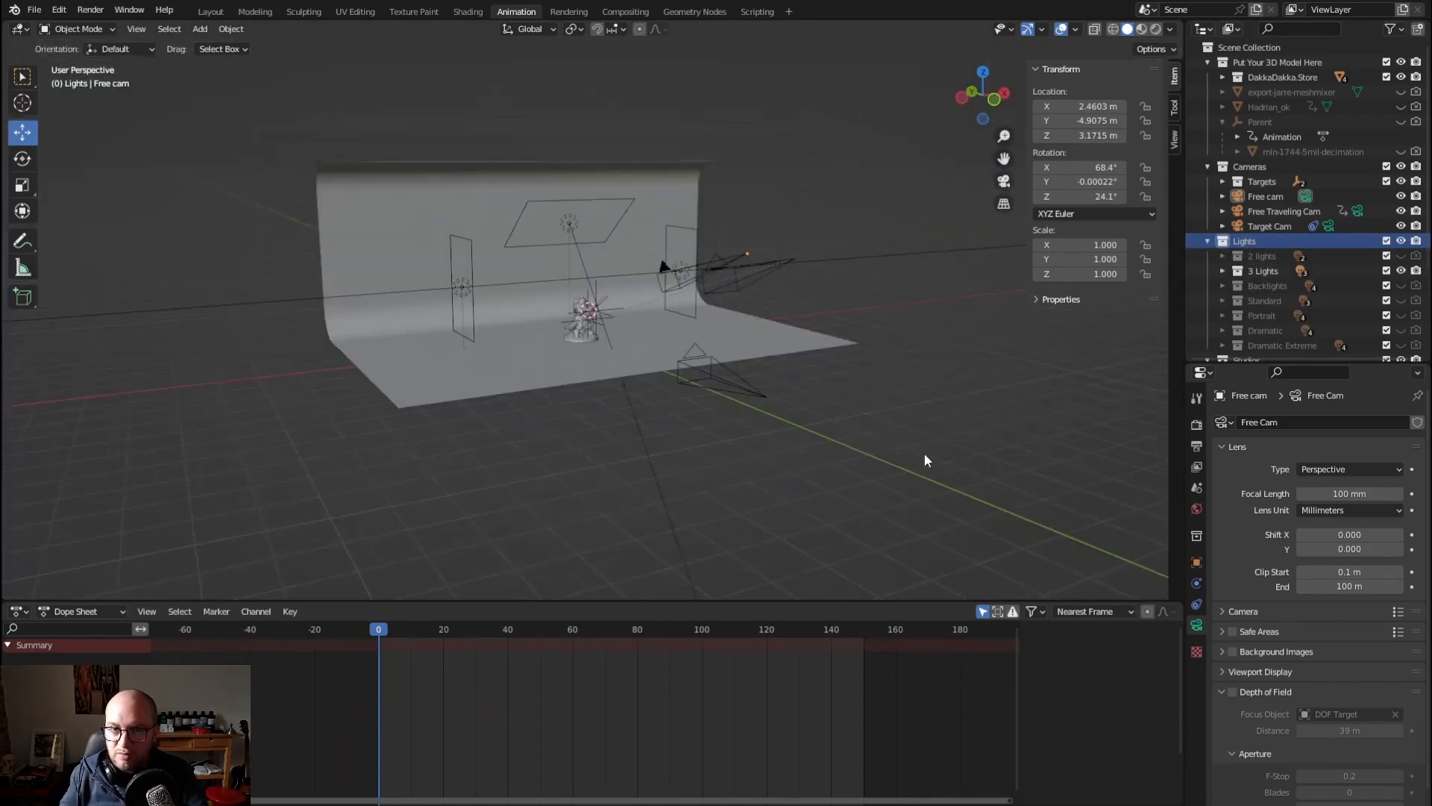
mouse_move(660, 266)
middle_down()
mouse_move(674, 240)
mouse_move(641, 283)
middle_up()
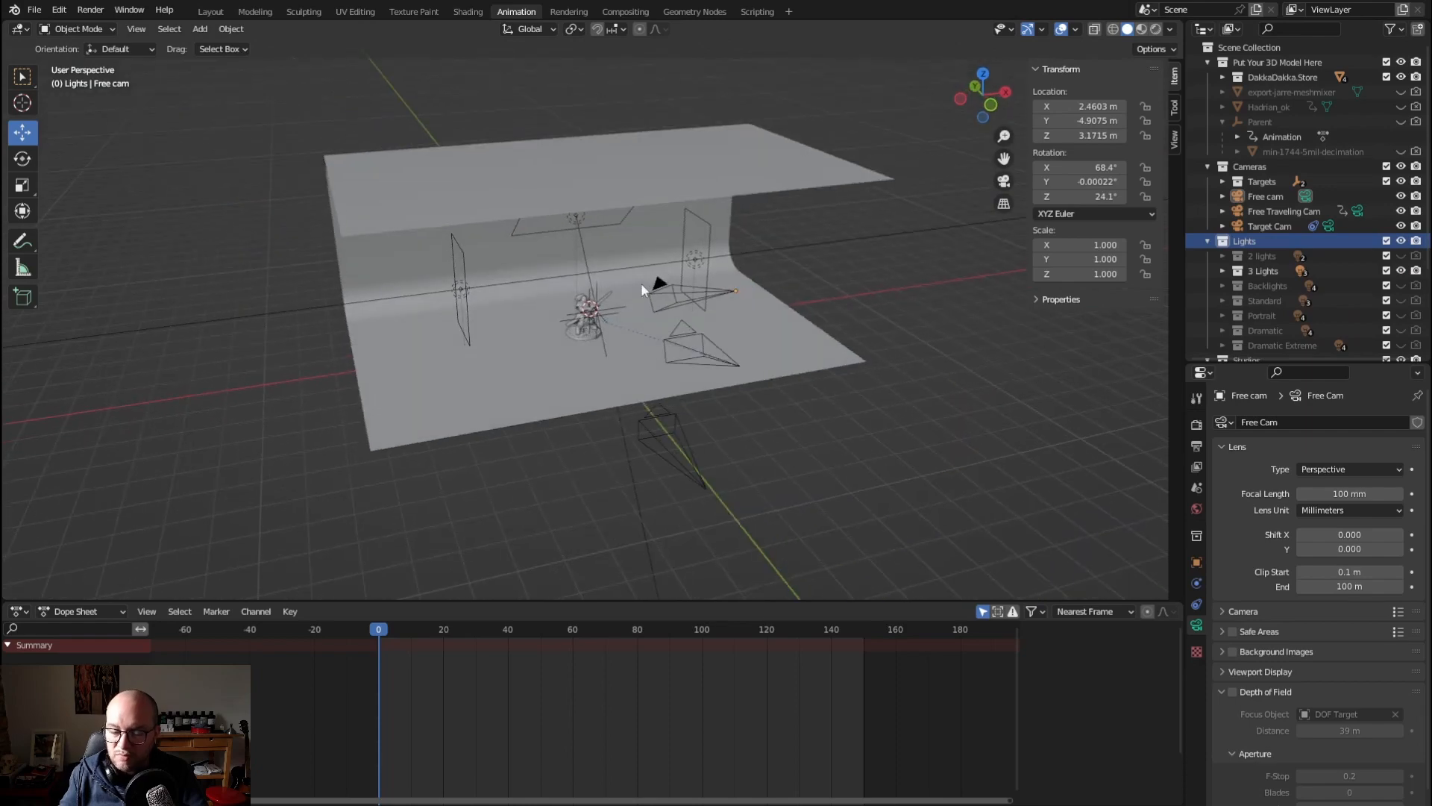
scroll(641, 285, up, 5)
key(KP_0)
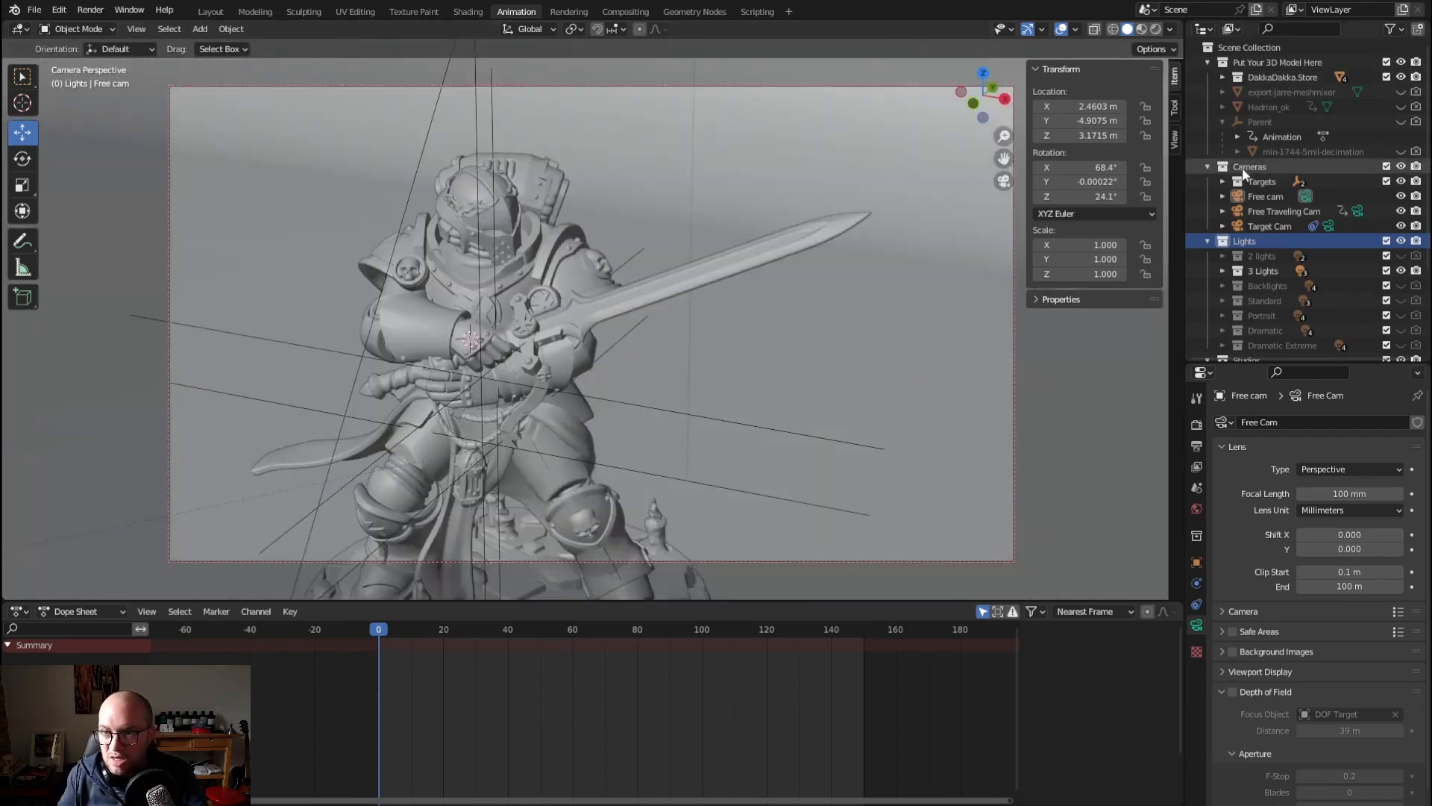
Collapse the Cameras and Lights collections and show the material settings of the Sandwich Studio object
click(1208, 167)
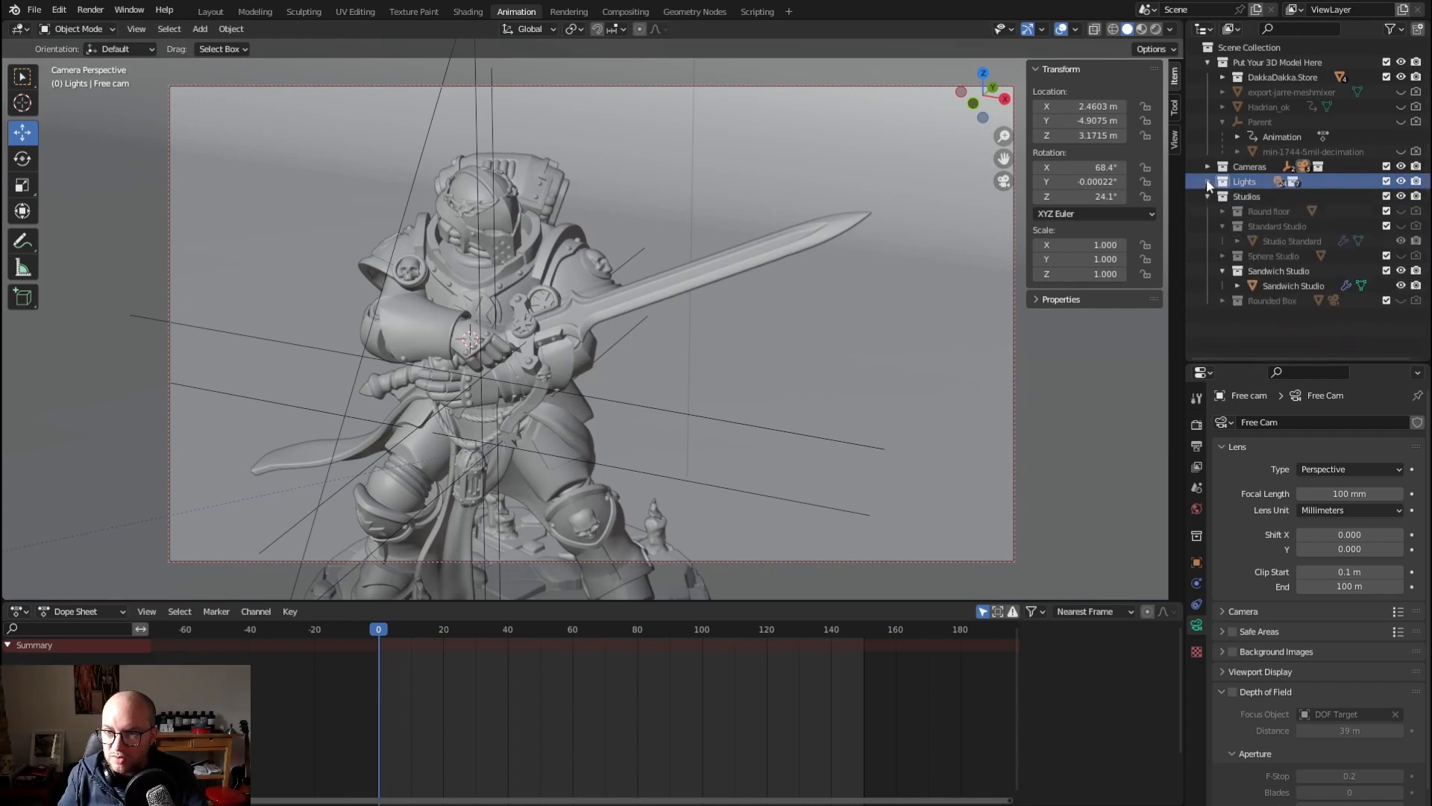
click(1207, 181)
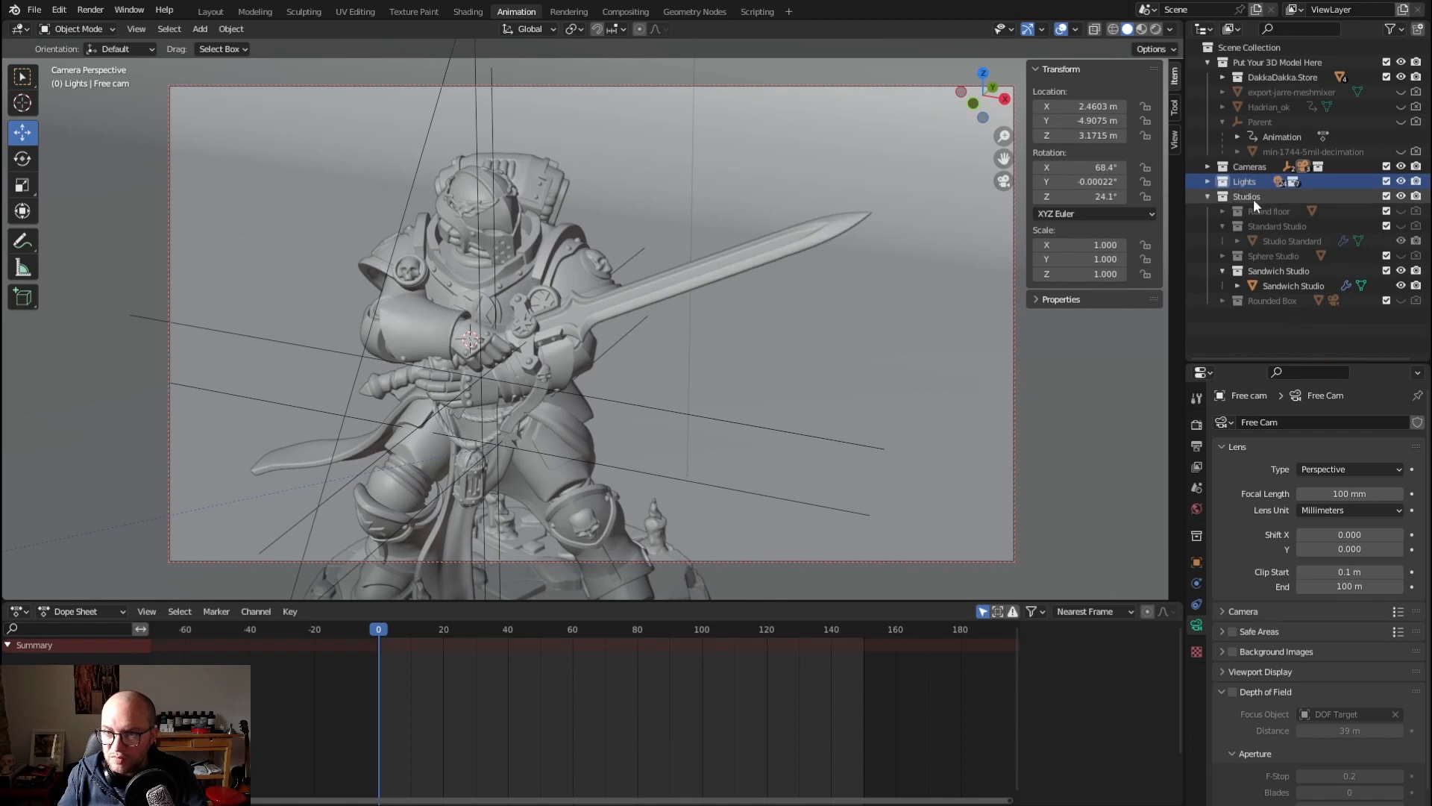
click(1274, 285)
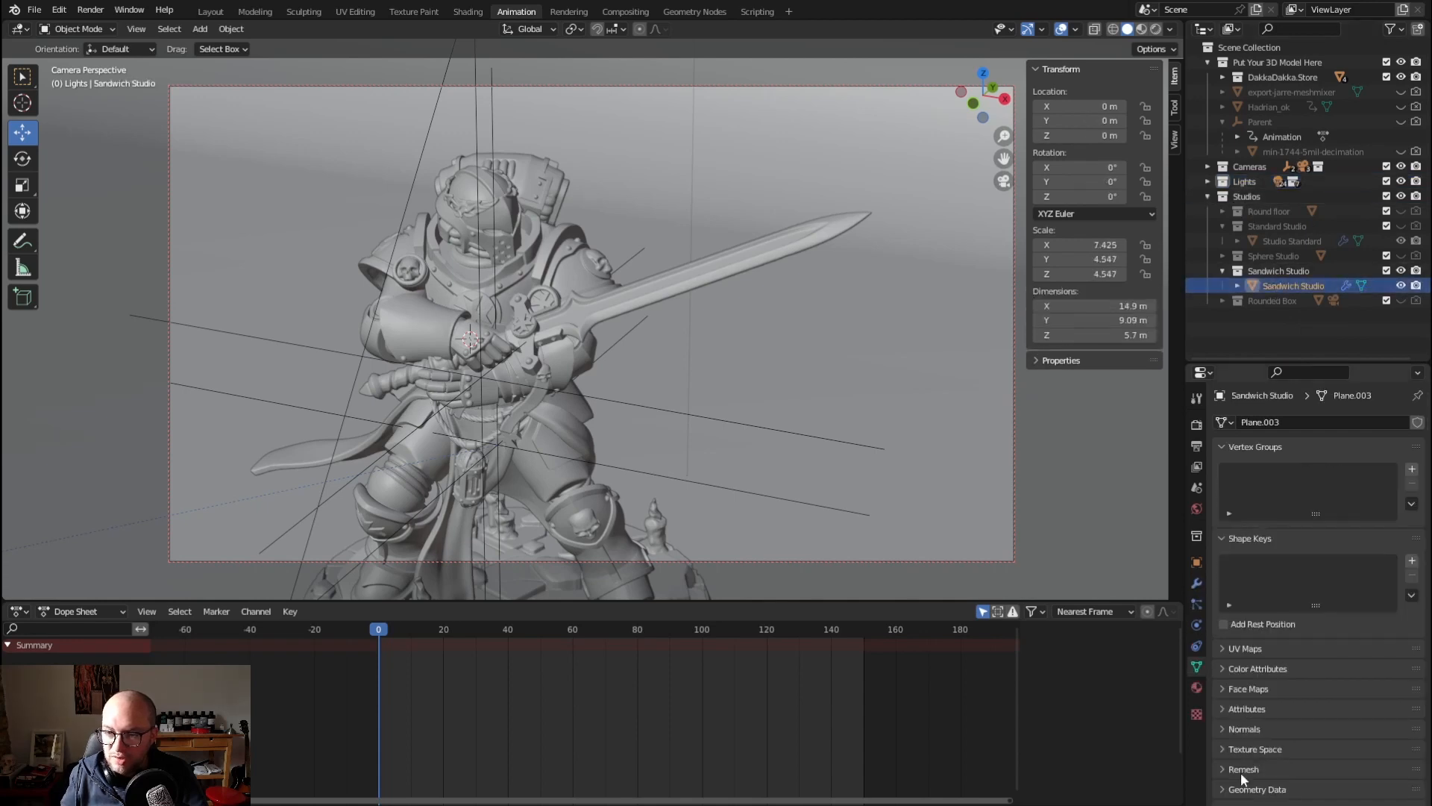
click(1196, 688)
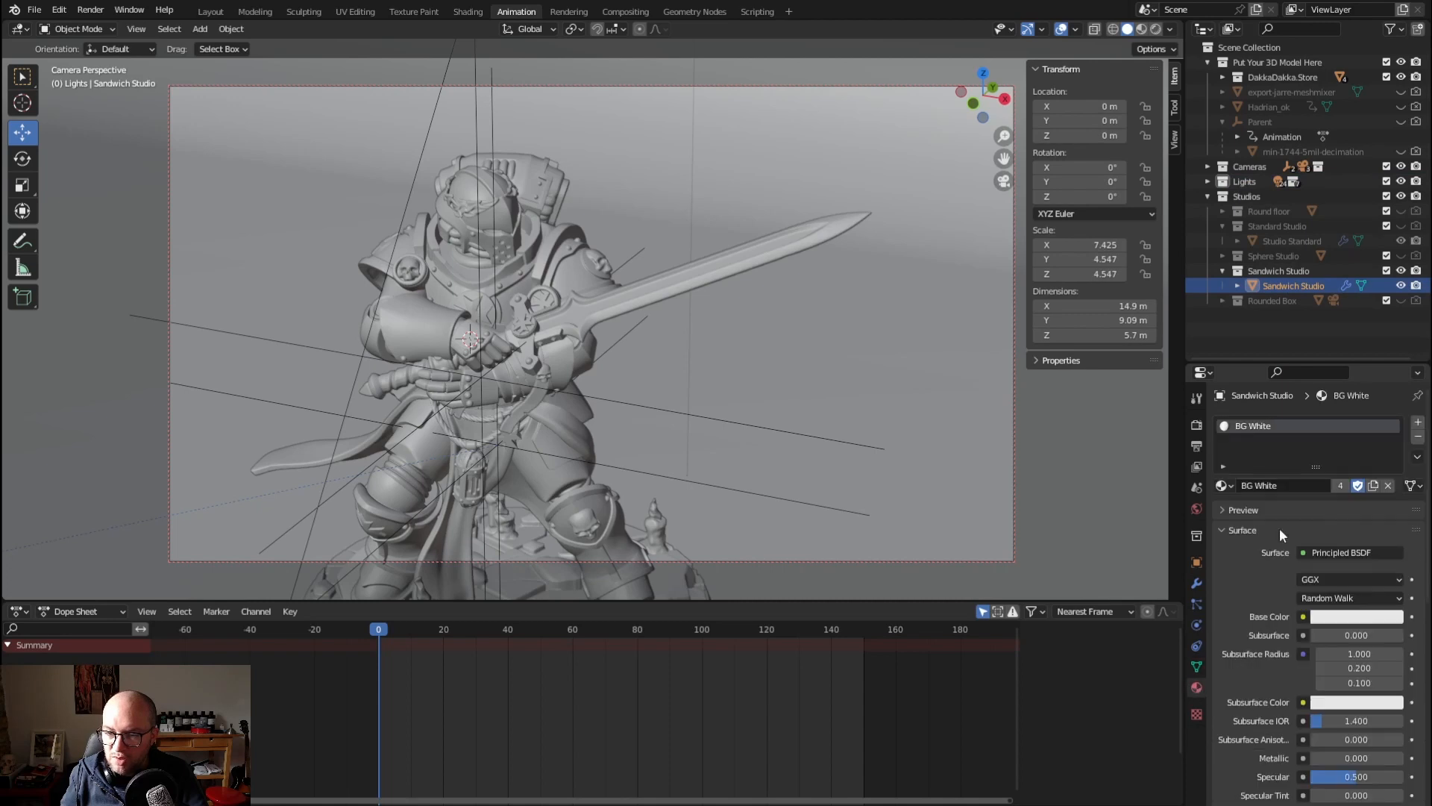
Browse the available background and resin materials for Sandwich Studio without choosing one
click(1226, 486)
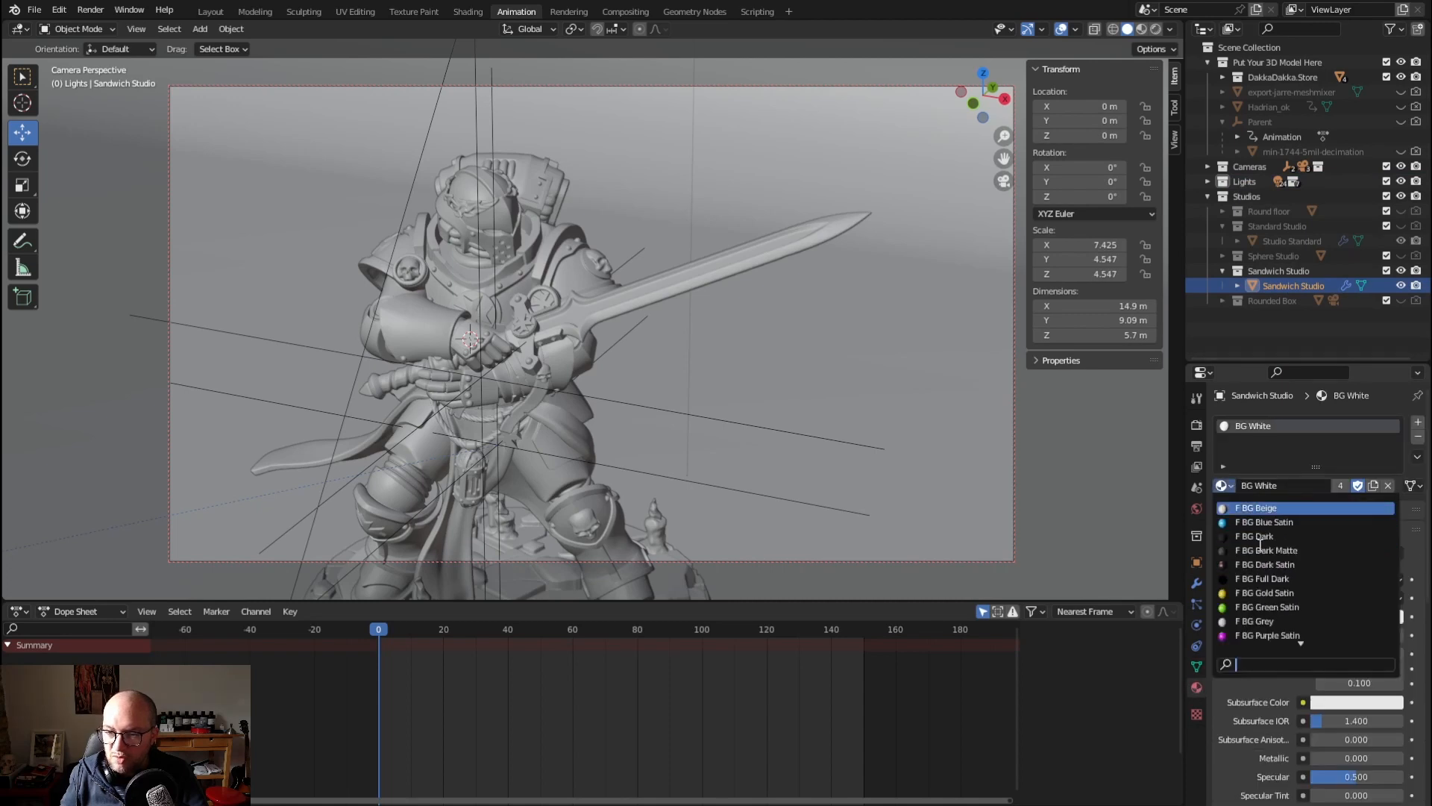
scroll(1258, 550, down, 5)
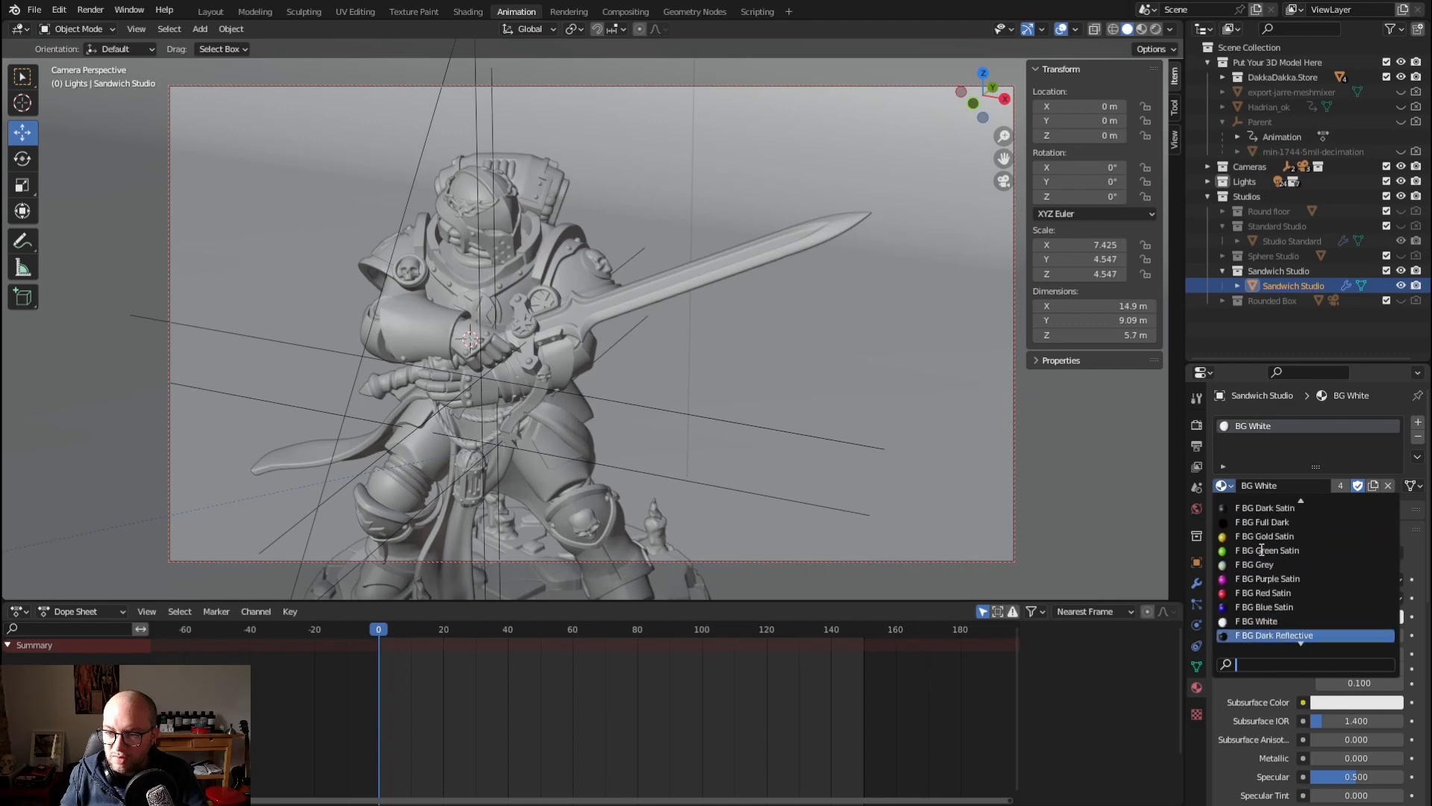
scroll(1257, 550, down, 3)
click(1415, 550)
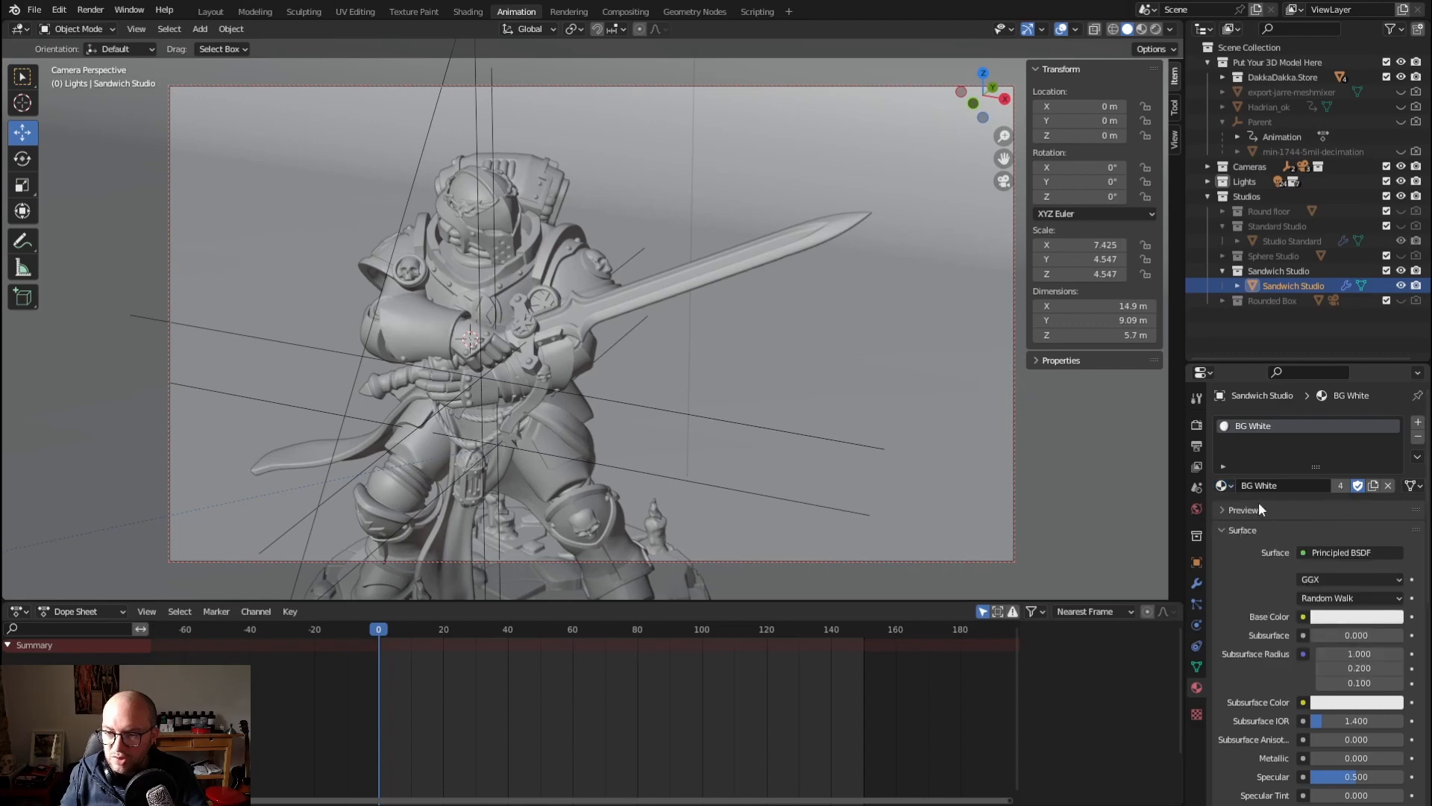
Duplicate the BG White material on Sandwich Studio as BG White 02 and set its base color to light pink
click(1374, 485)
drag(1279, 485, 1359, 475)
text(02)
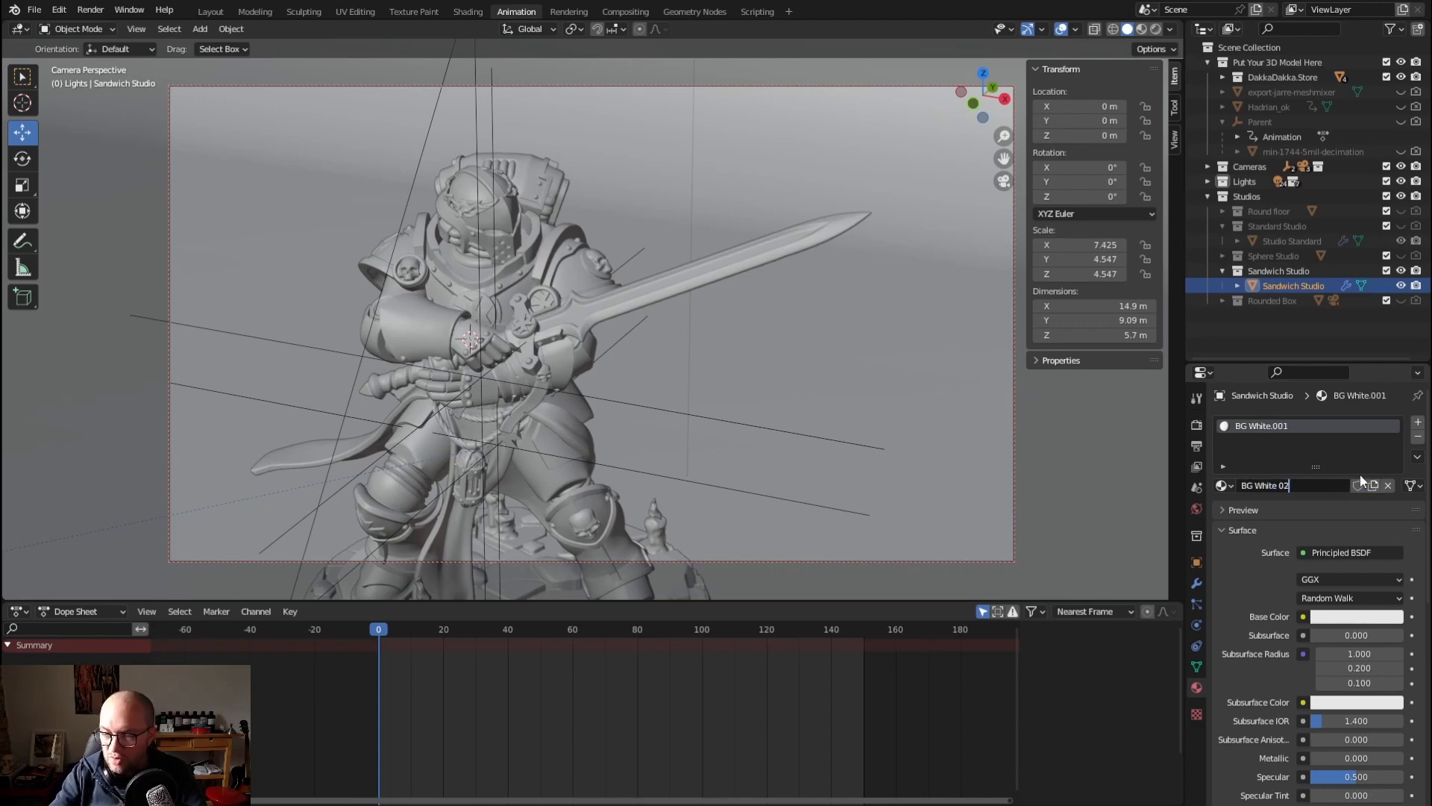
click(1347, 616)
mouse_move(1333, 473)
mouse_down()
mouse_move(1309, 485)
mouse_move(1322, 473)
mouse_up()
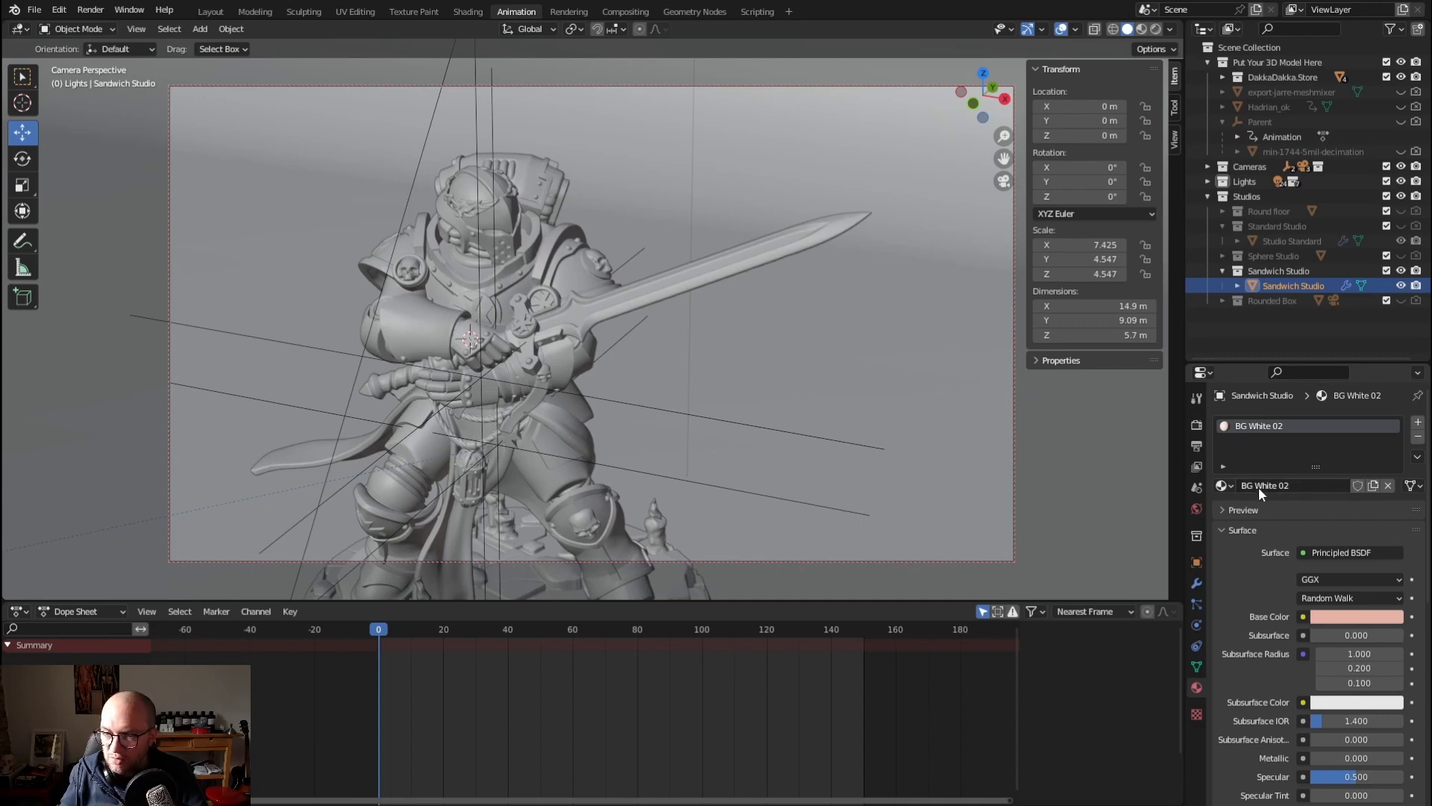
Unlink BG White 02 from Sandwich Studio and assign the BG White material to it
click(1387, 486)
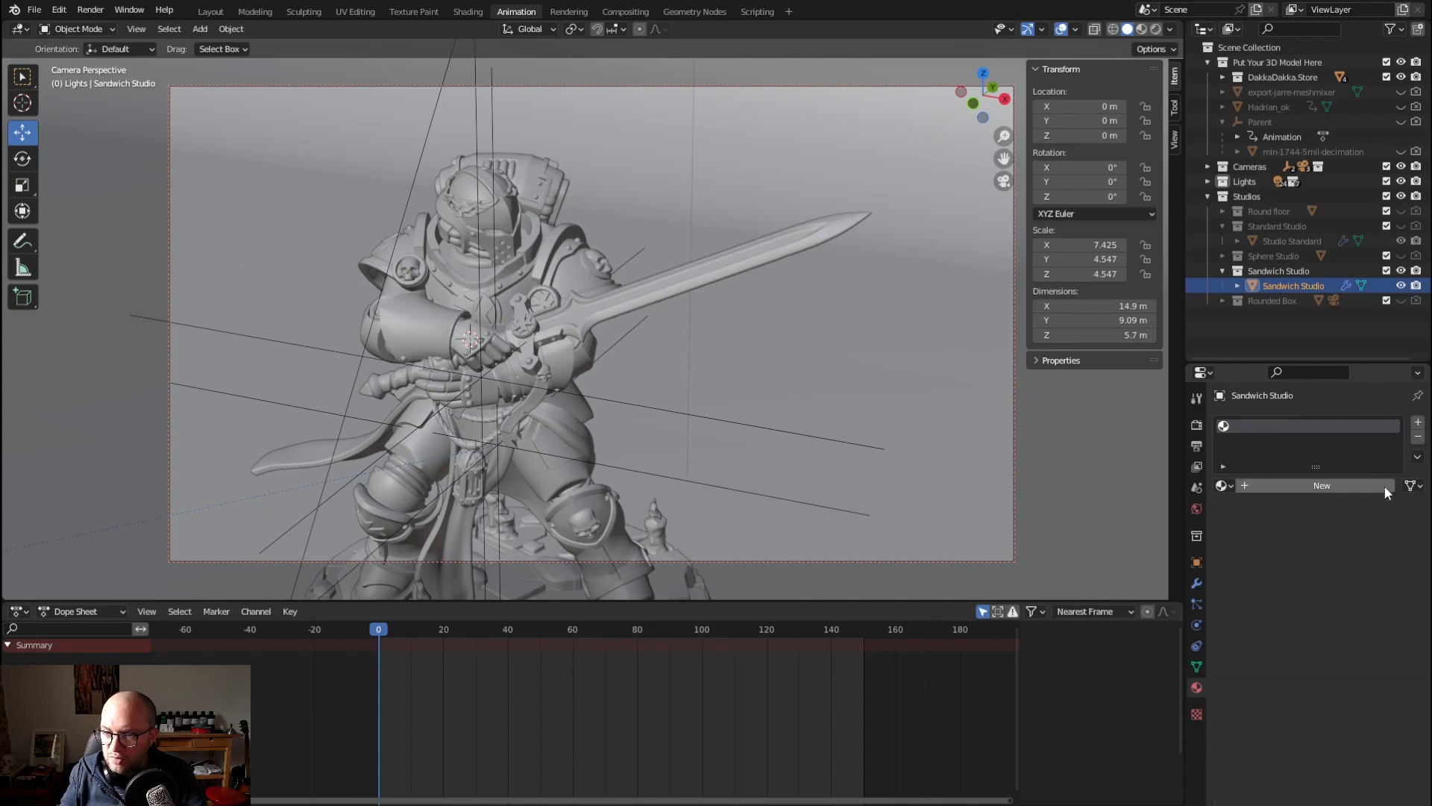
click(1224, 485)
scroll(1256, 526, up, 1)
scroll(1277, 571, down, 9)
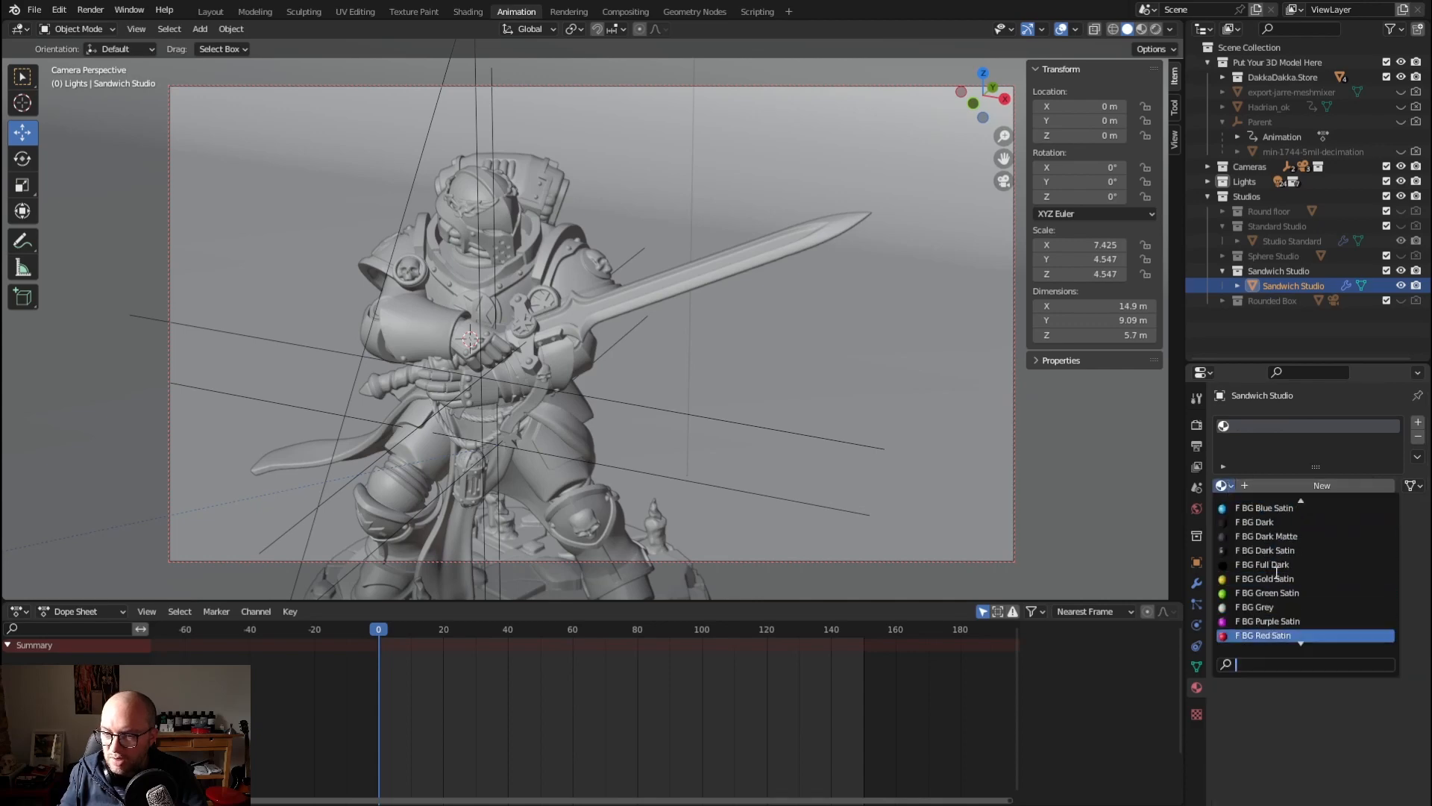
scroll(1272, 580, down, 4)
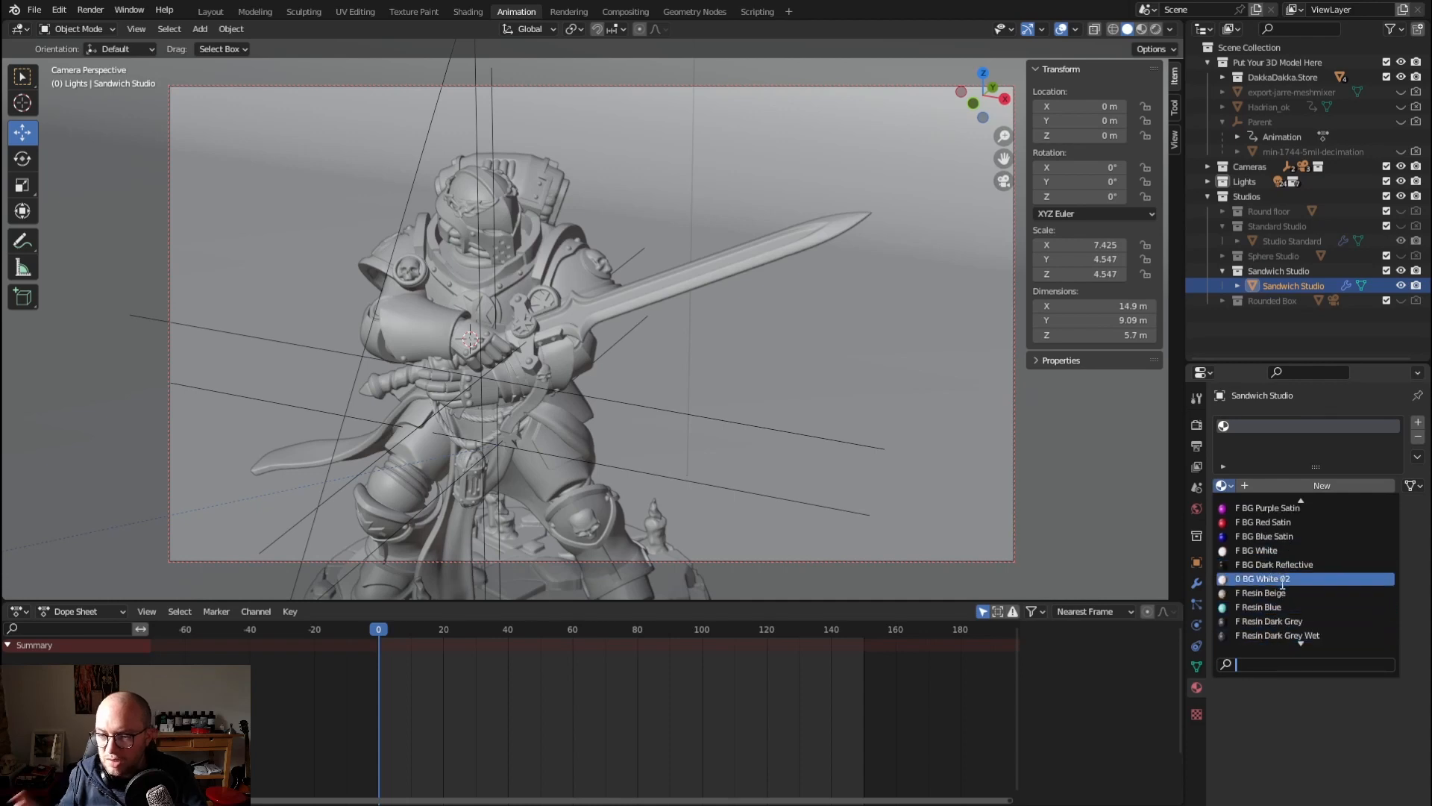
click(1261, 550)
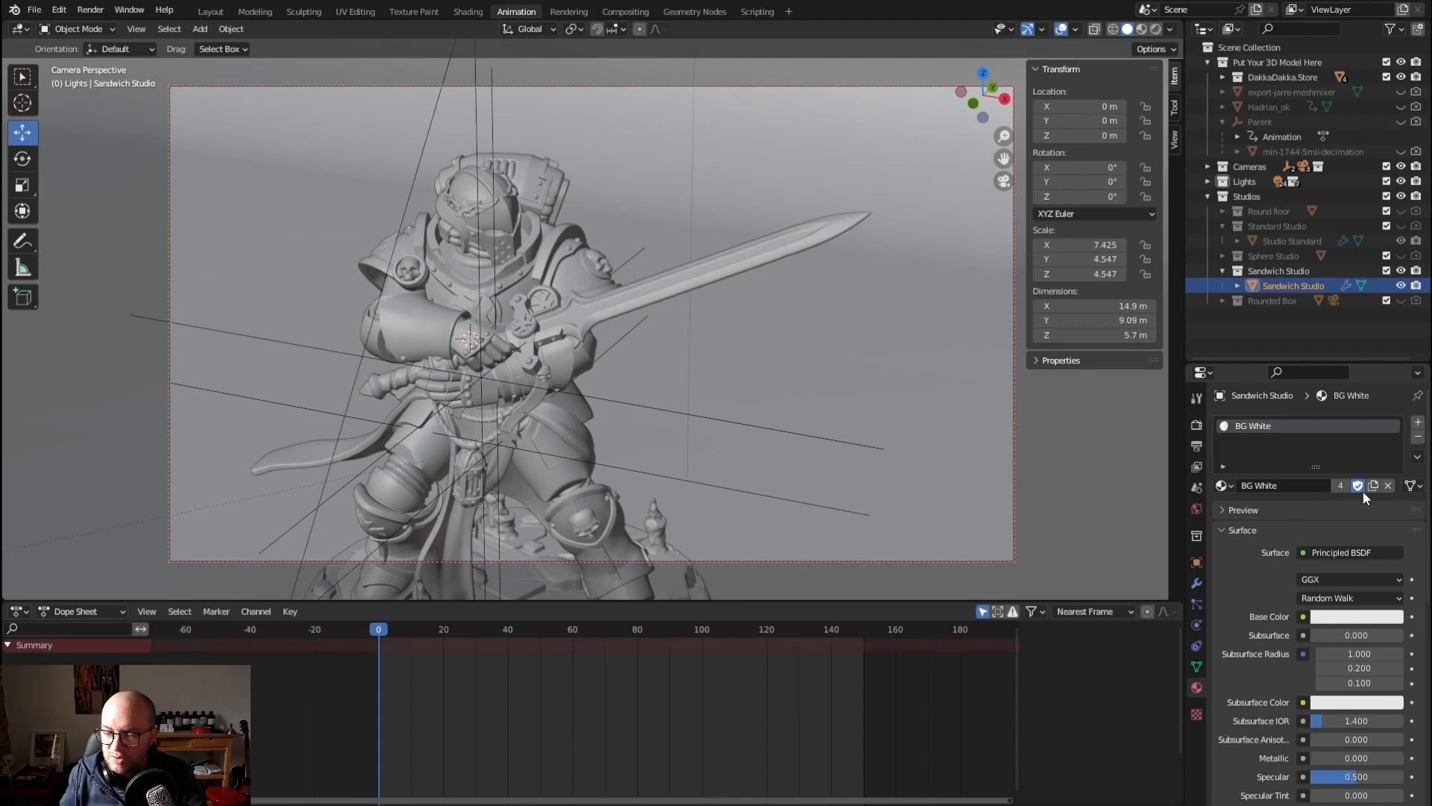
Expand the DakkaDakka.Store collection and inspect the materials of champion_backpack, champion_base, champion_body and champion_legs
click(1222, 77)
click(1268, 93)
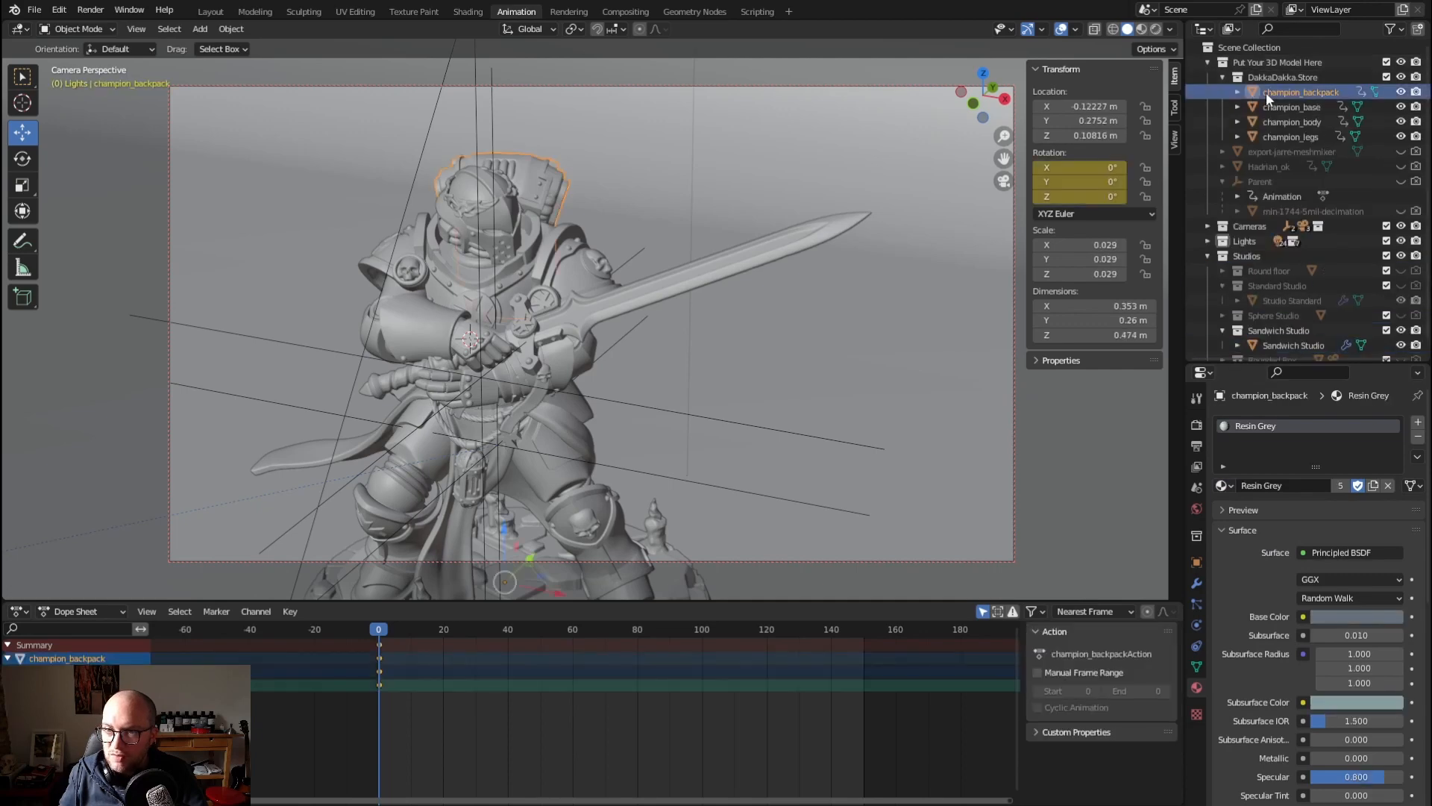
click(1284, 107)
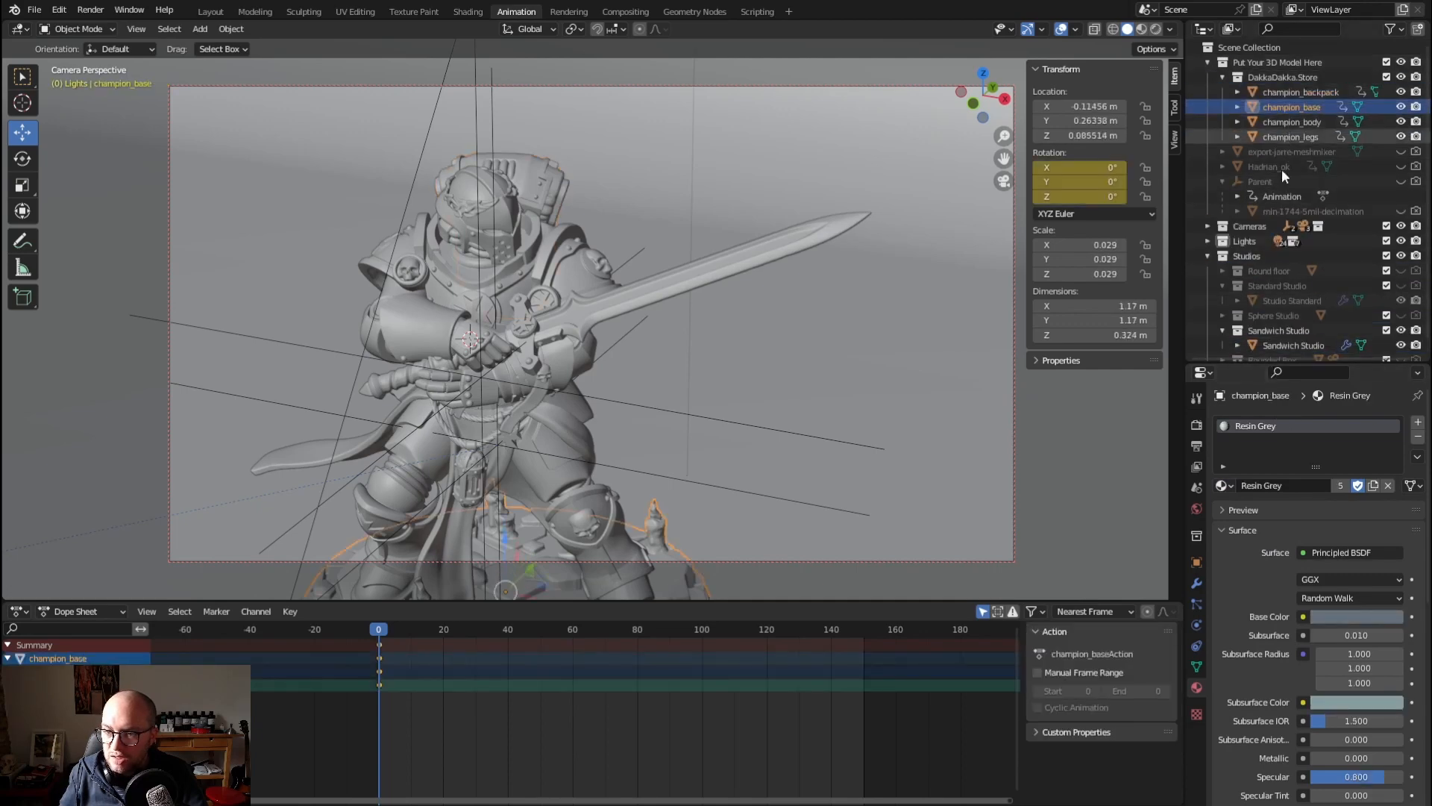
click(1224, 486)
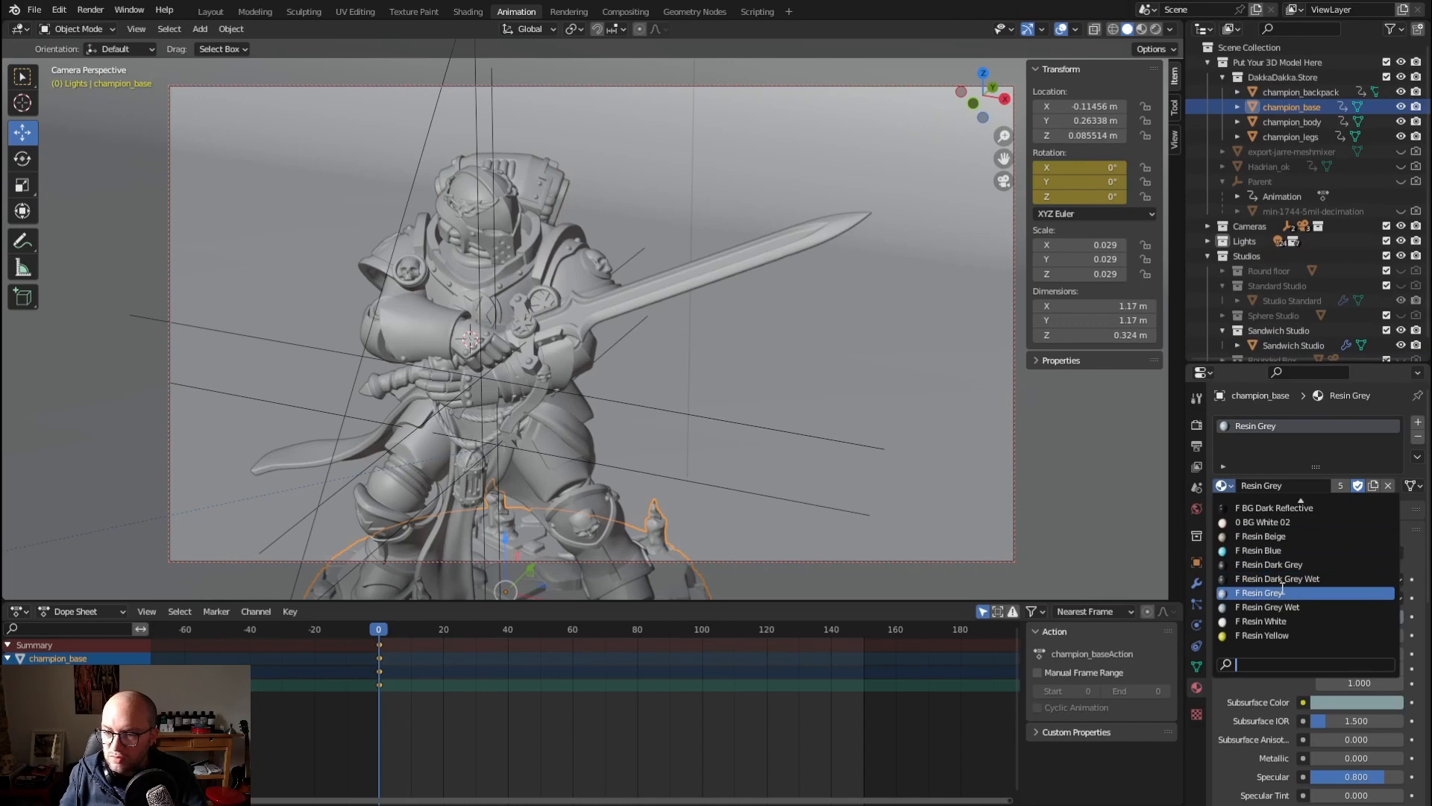
click(1274, 121)
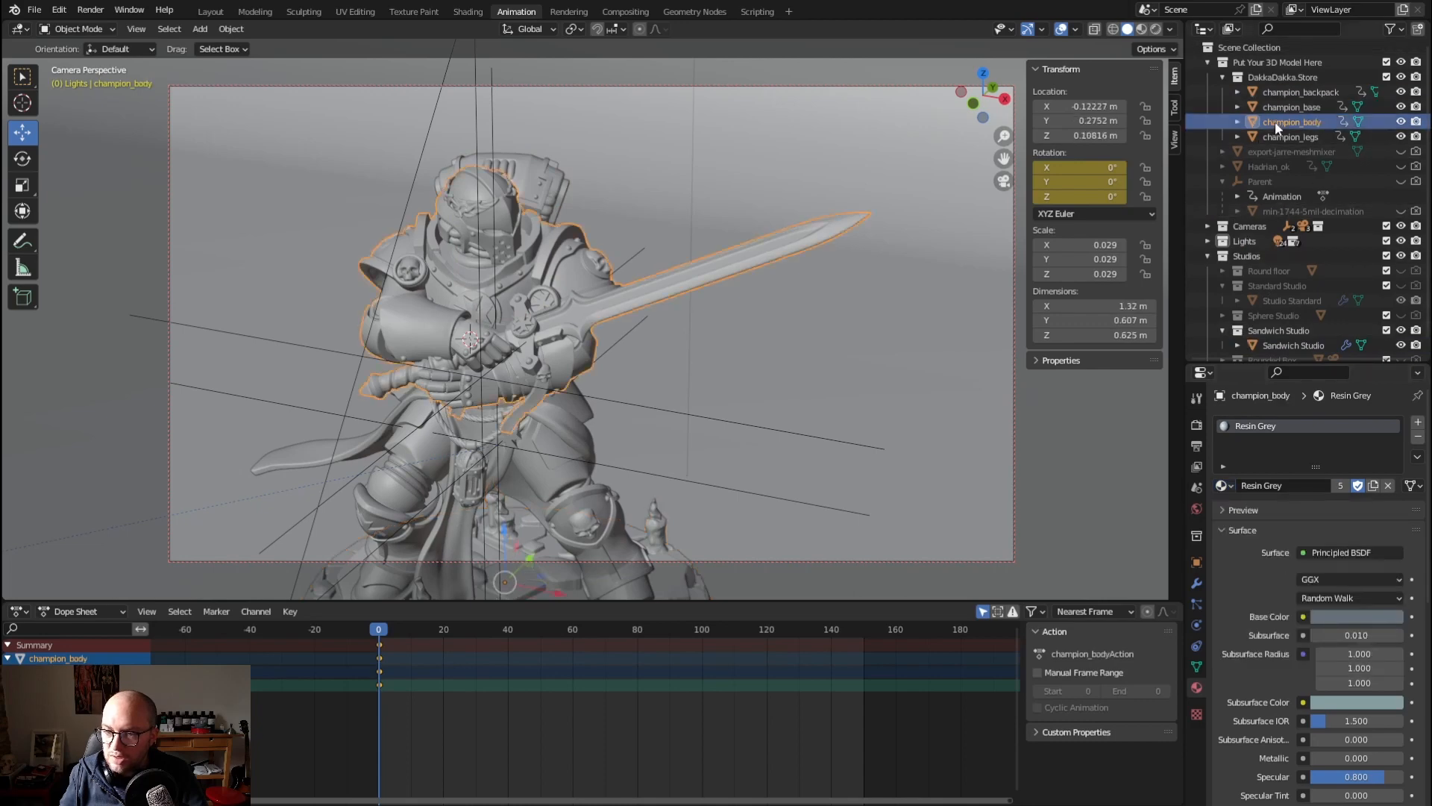
click(1279, 137)
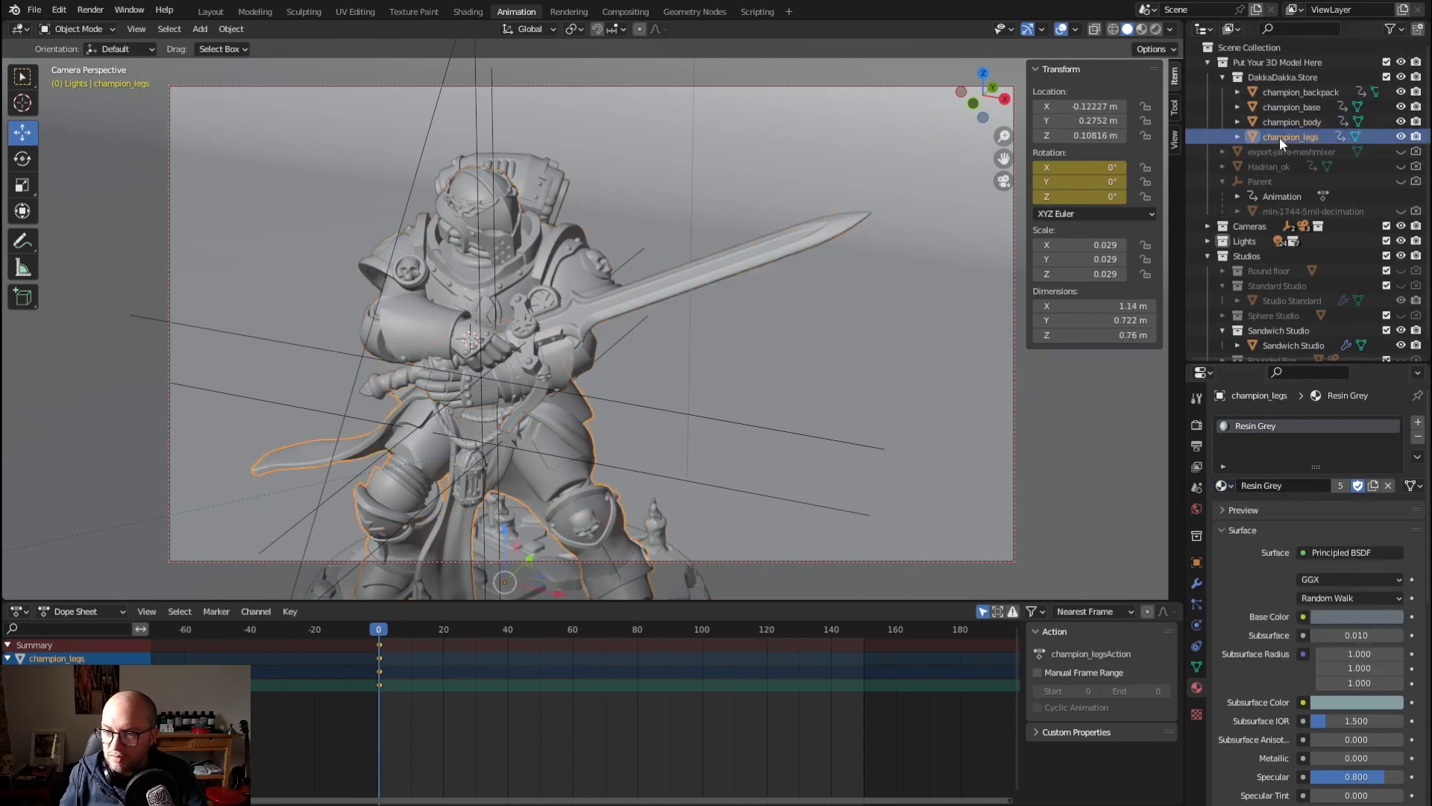
Collapse the Put Your 3D Model Here collection, expand Cameras and view Free cam's lens and depth of field settings
click(1208, 63)
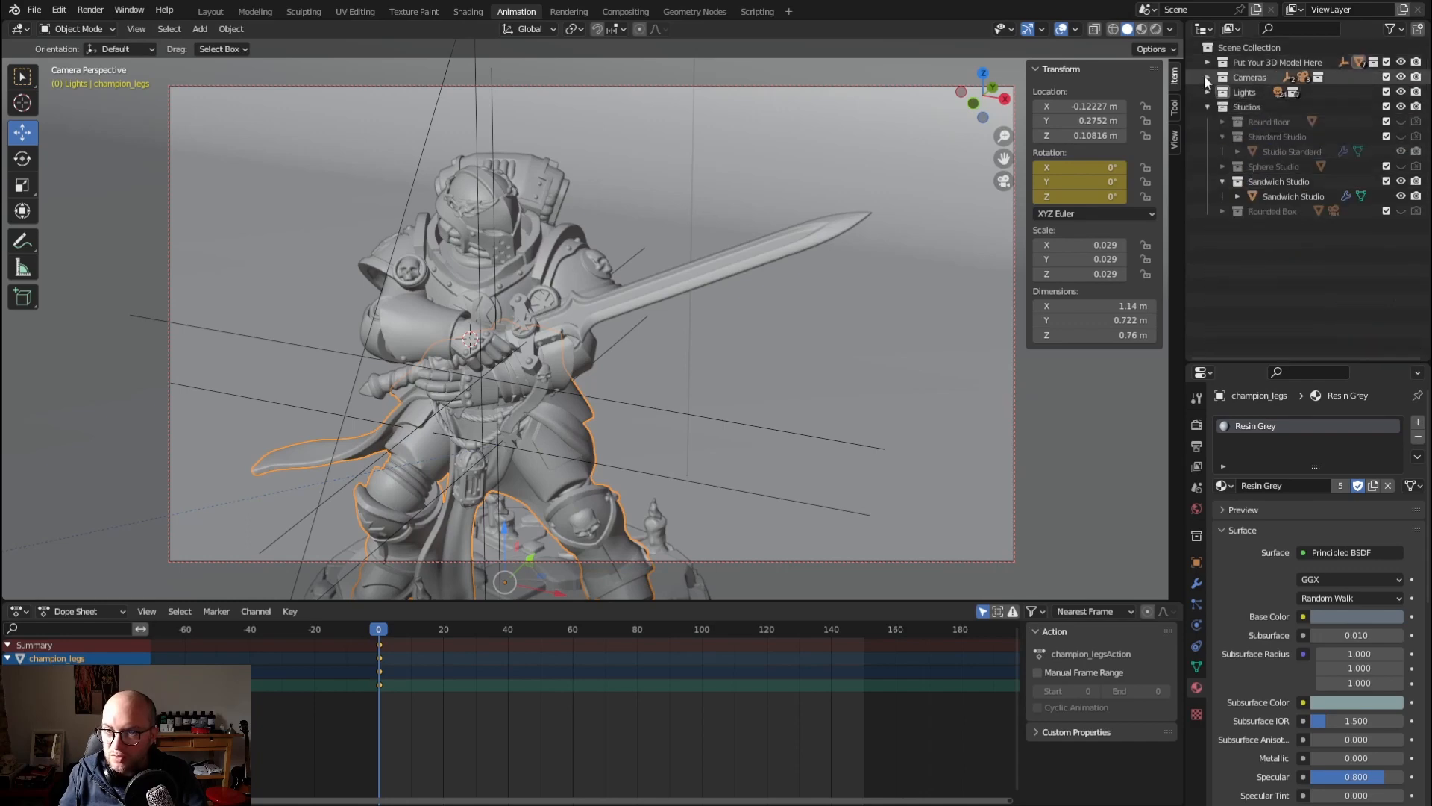
click(1207, 77)
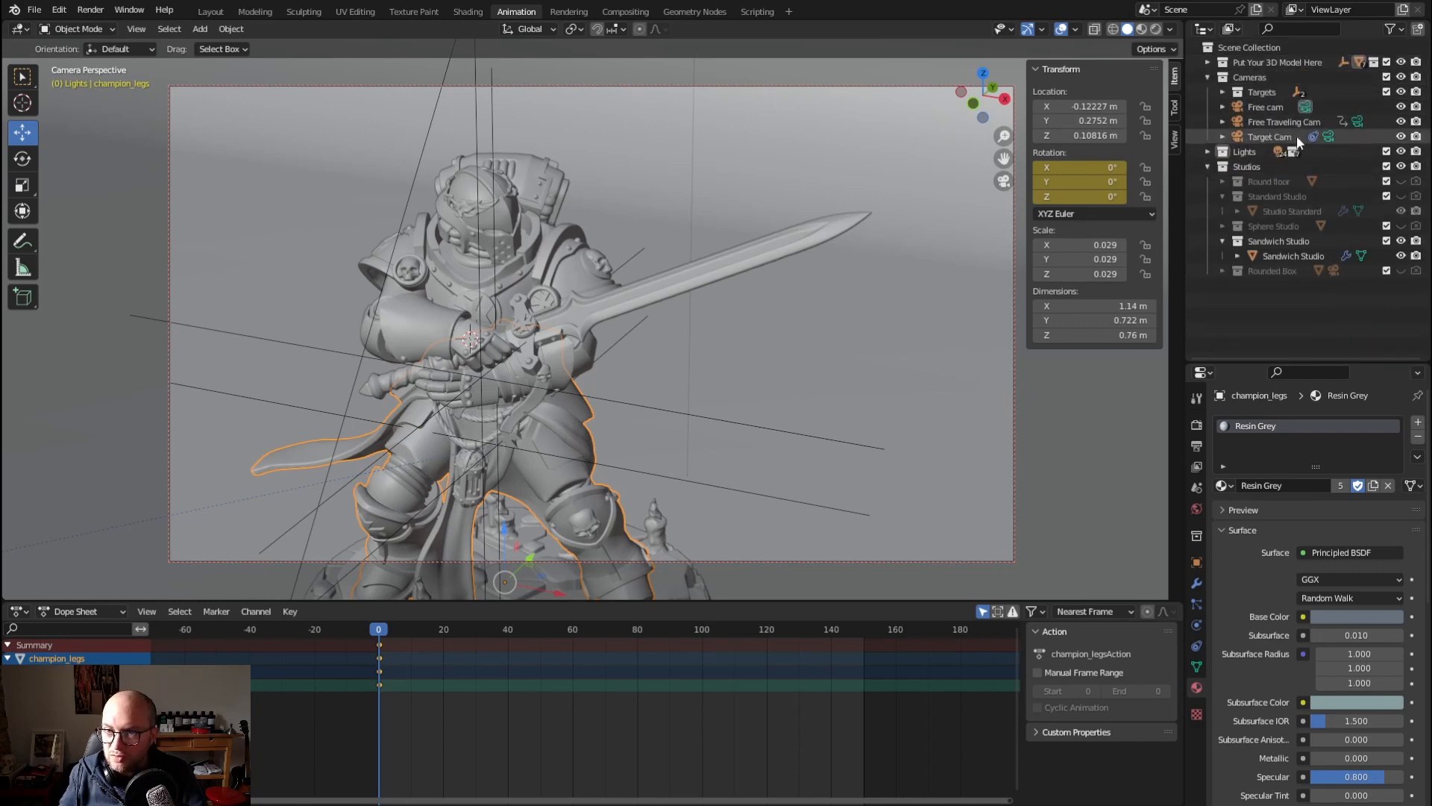
click(1255, 106)
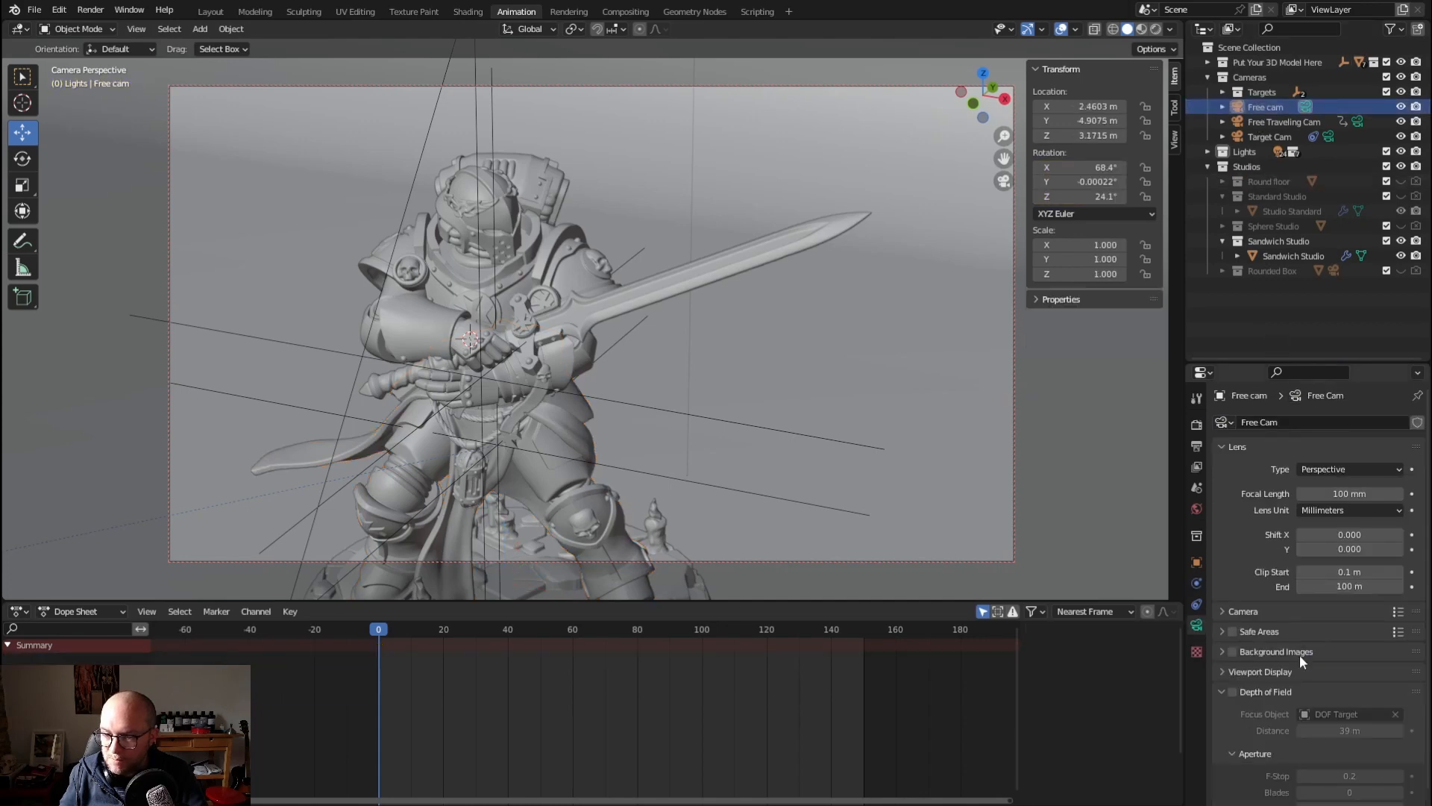
scroll(1251, 652, down, 1)
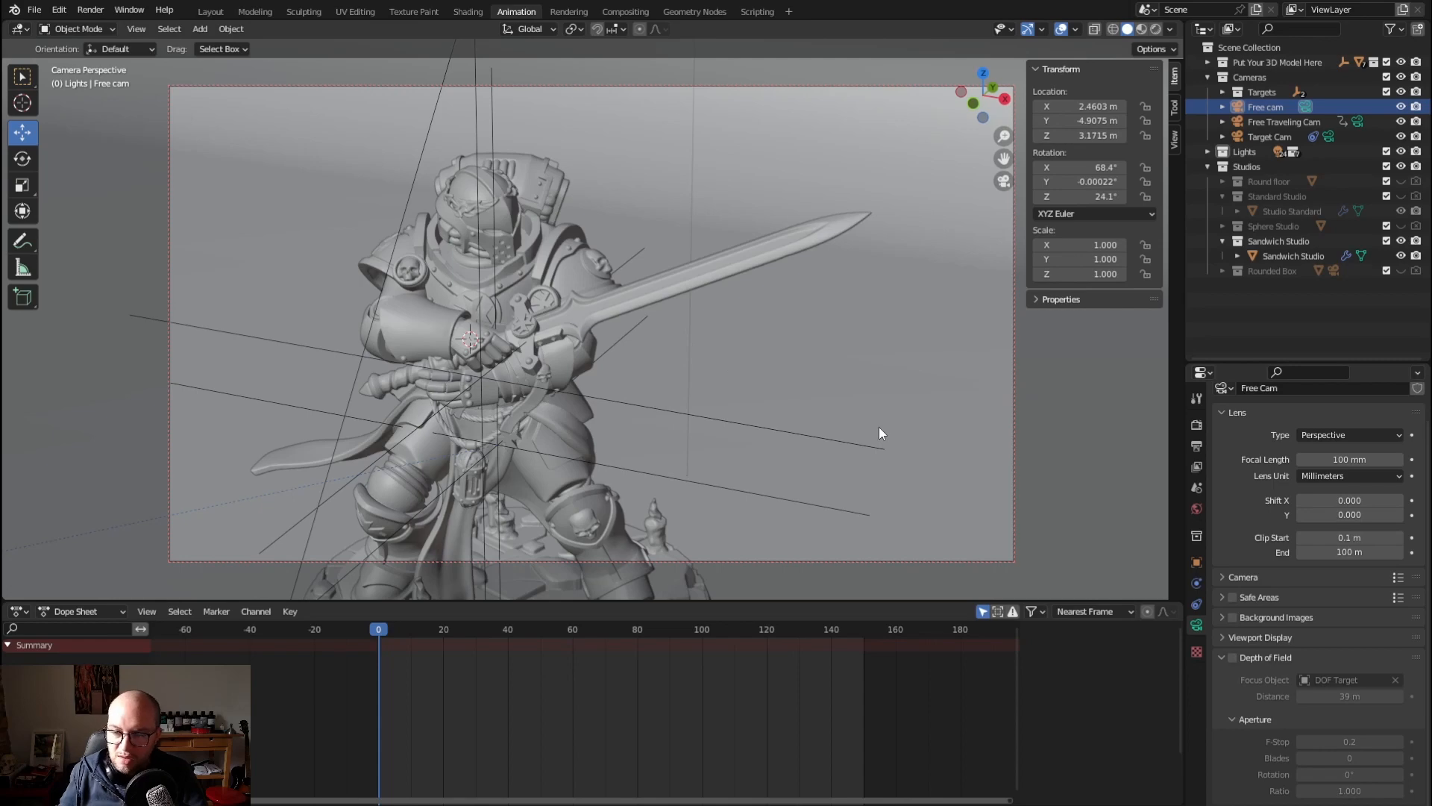
Render the current frame through Free cam and zoom in on the result to examine it
key(F12)
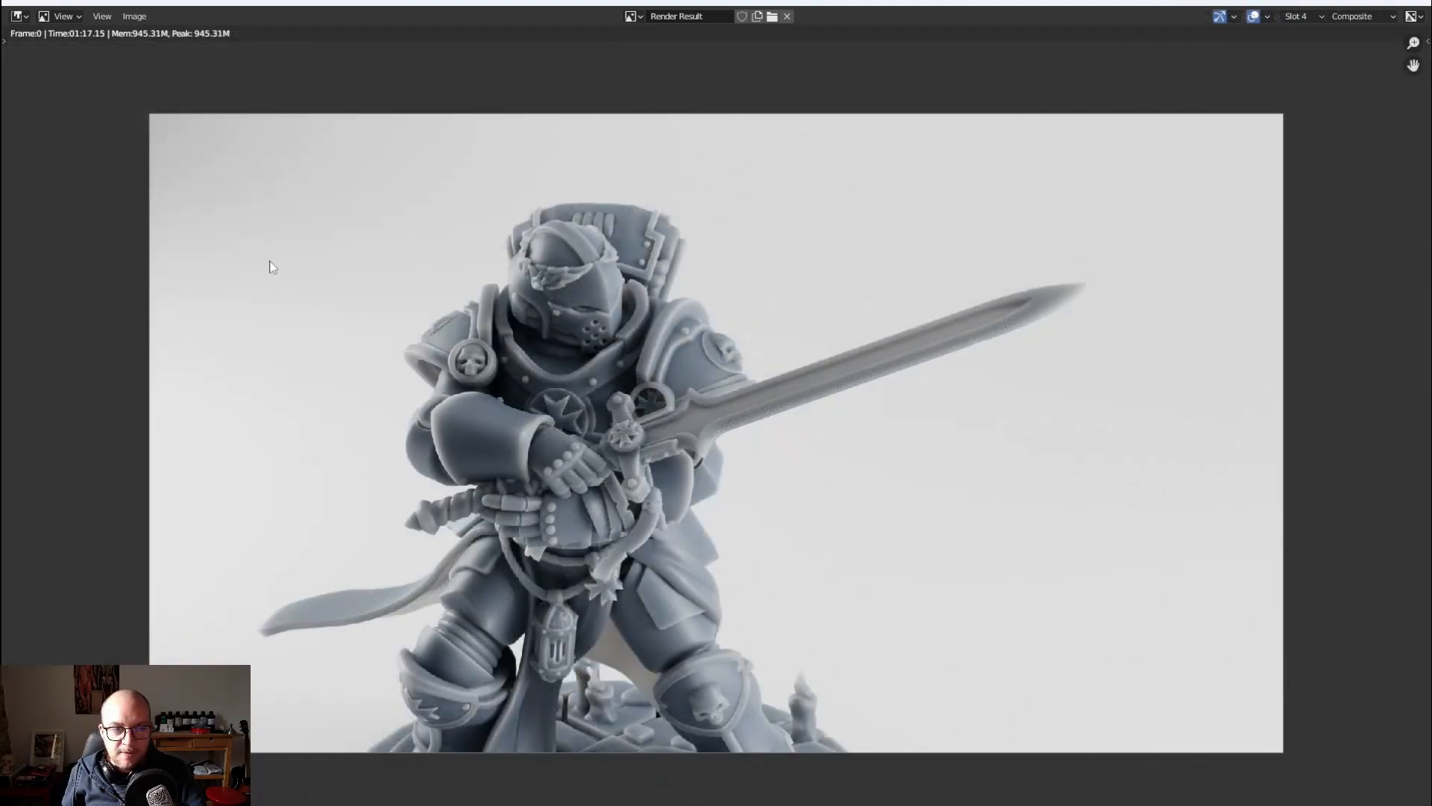
scroll(272, 267, up, 1)
middle_drag(274, 269, 274, 242)
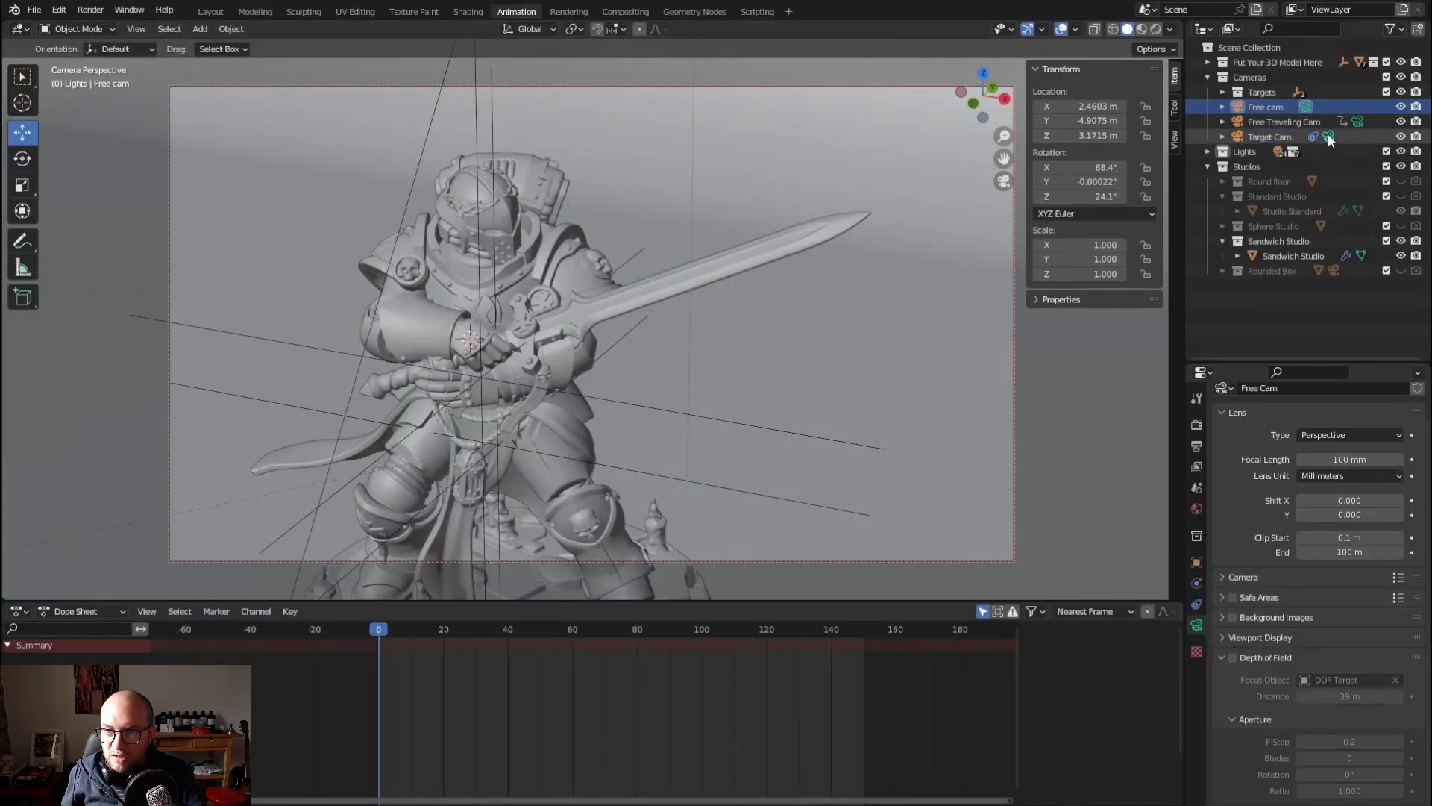
Make Target Cam the active scene camera and expand the Put Your 3D Model Here collection
click(1328, 137)
click(1208, 63)
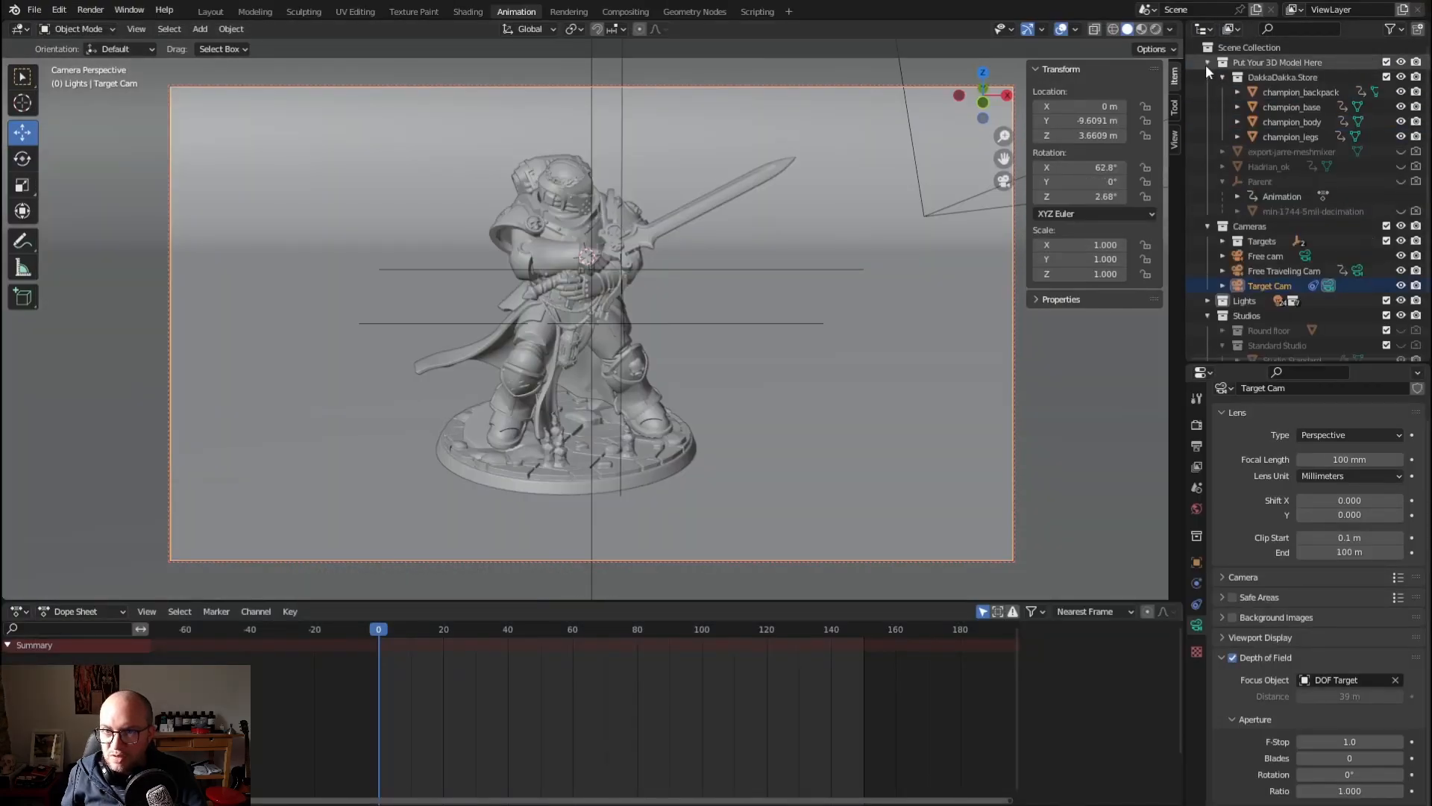
Hide the DakkaDakka.Store collection from the viewport and renders, and unhide the Parent empty with its min-1744-5mil-decimation statue
click(1401, 77)
click(1416, 76)
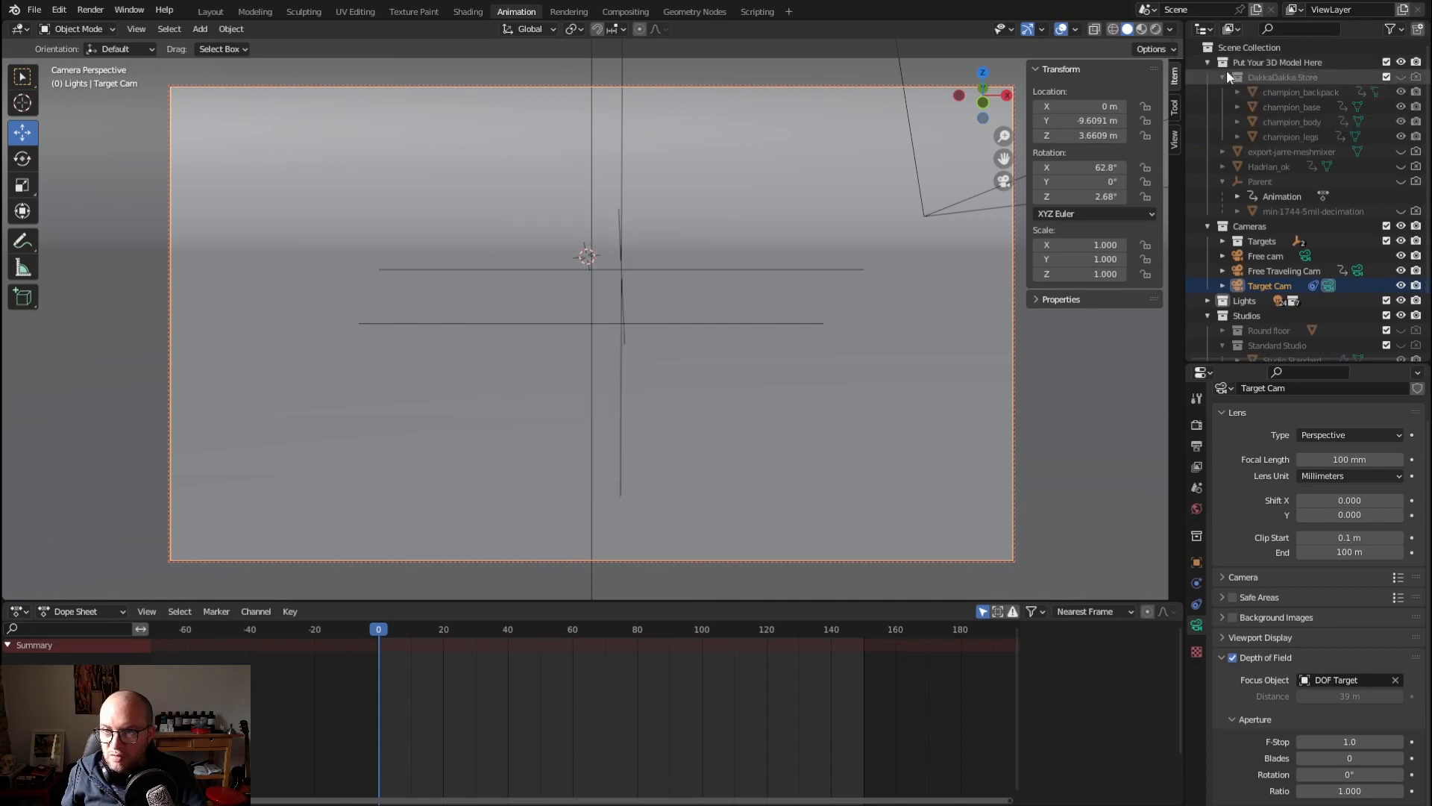
click(1222, 77)
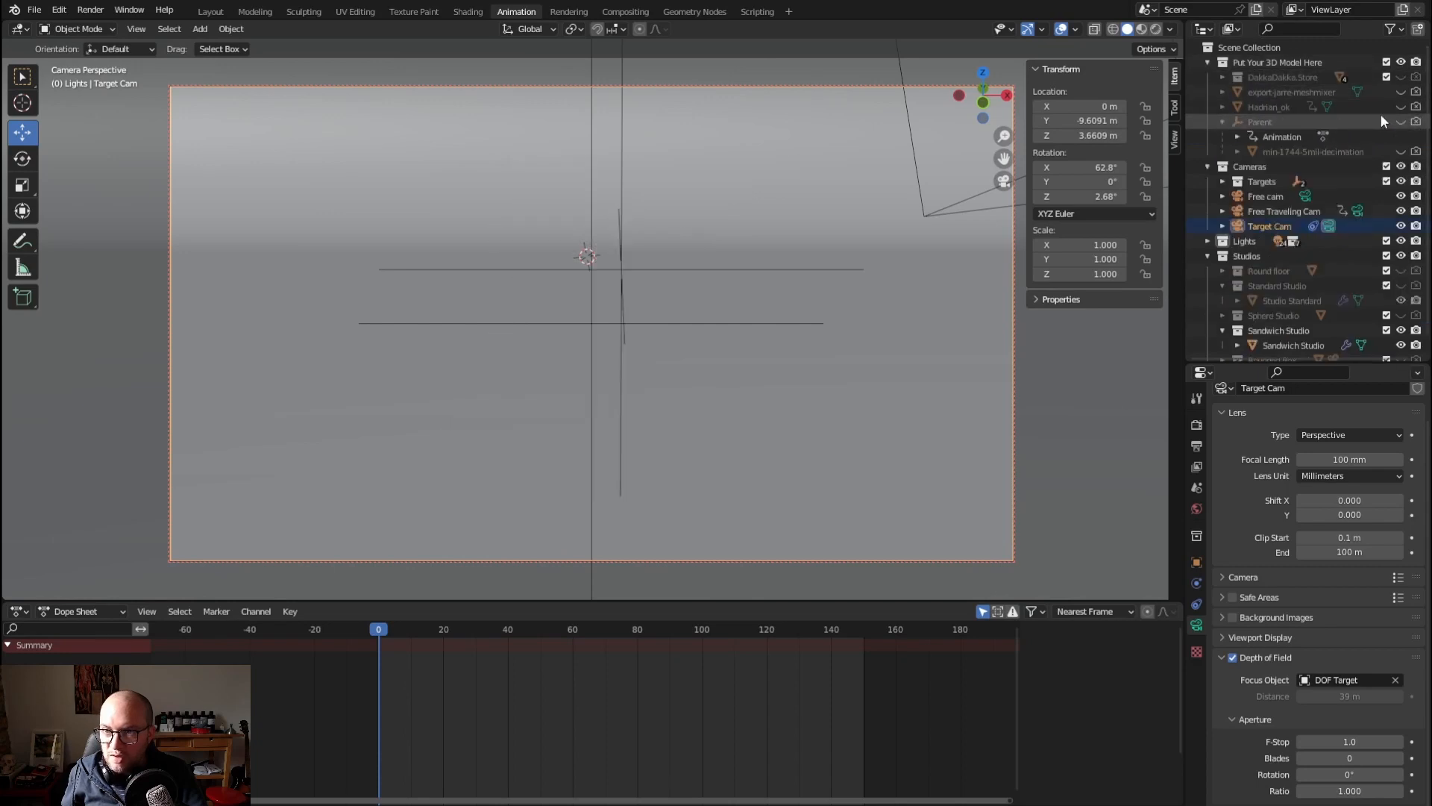
click(1400, 122)
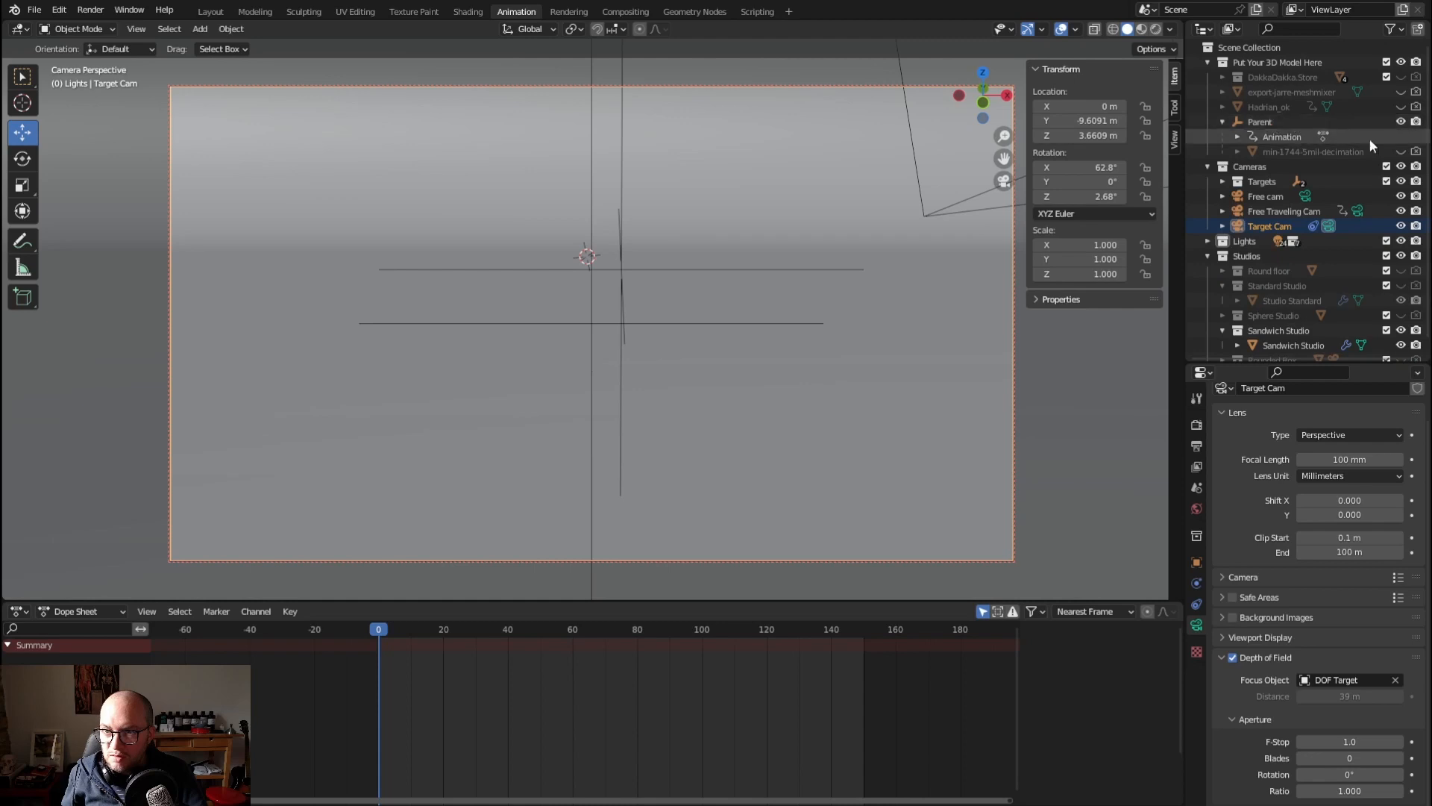
click(1401, 152)
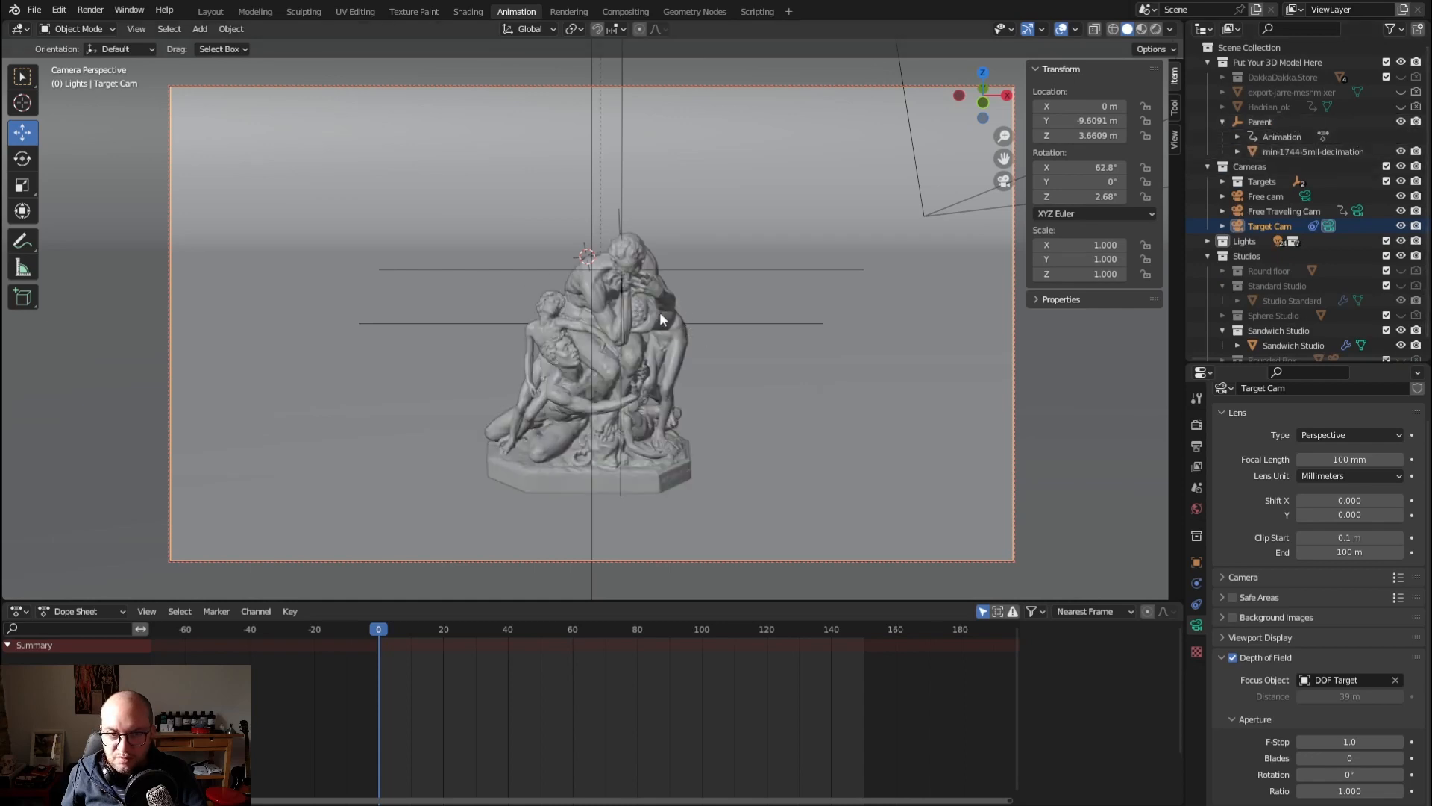
Move Target Cam closer to the statue and lower the Cam target empty to about 0.52 m in Z
scroll(668, 333, up, 1)
scroll(669, 333, up, 1)
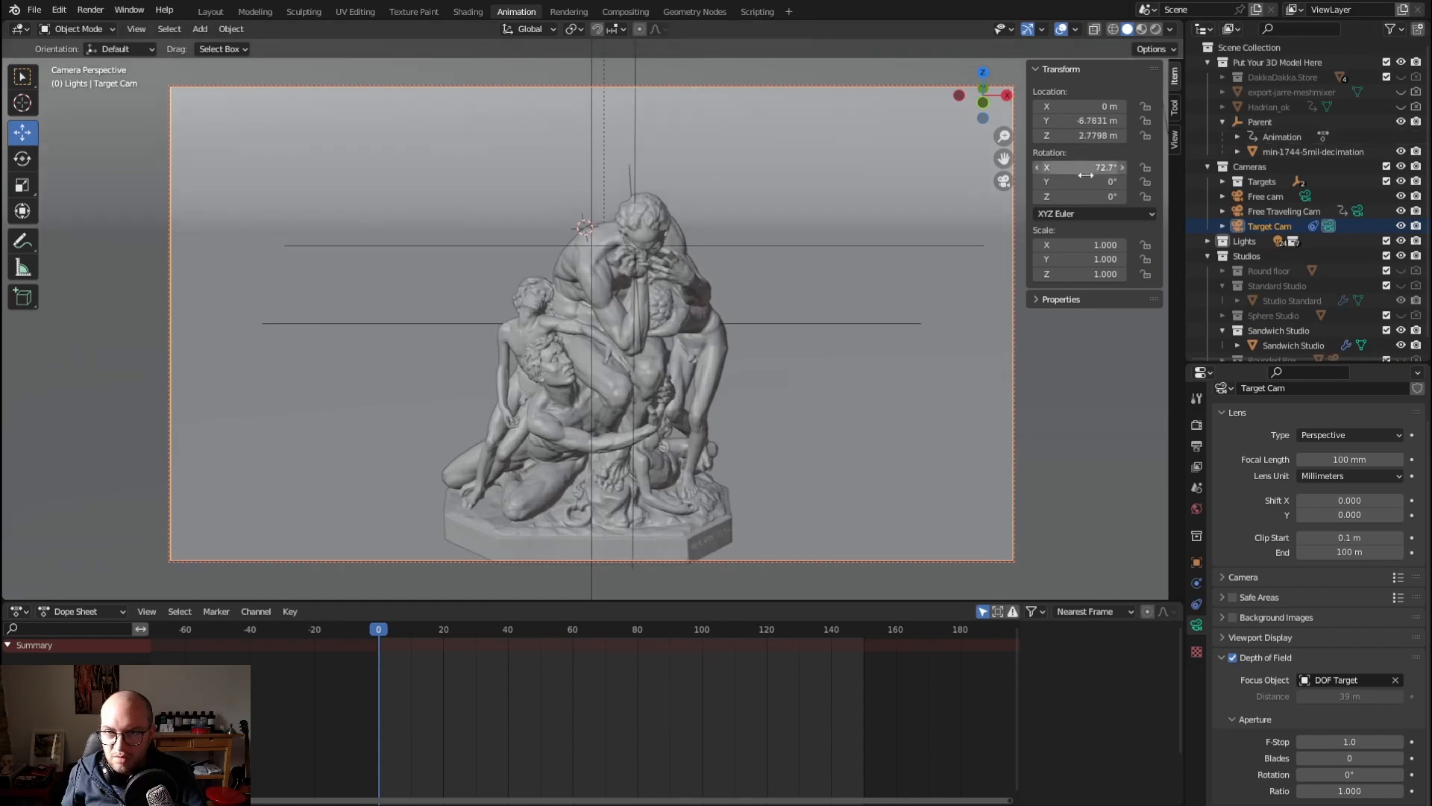
click(1223, 181)
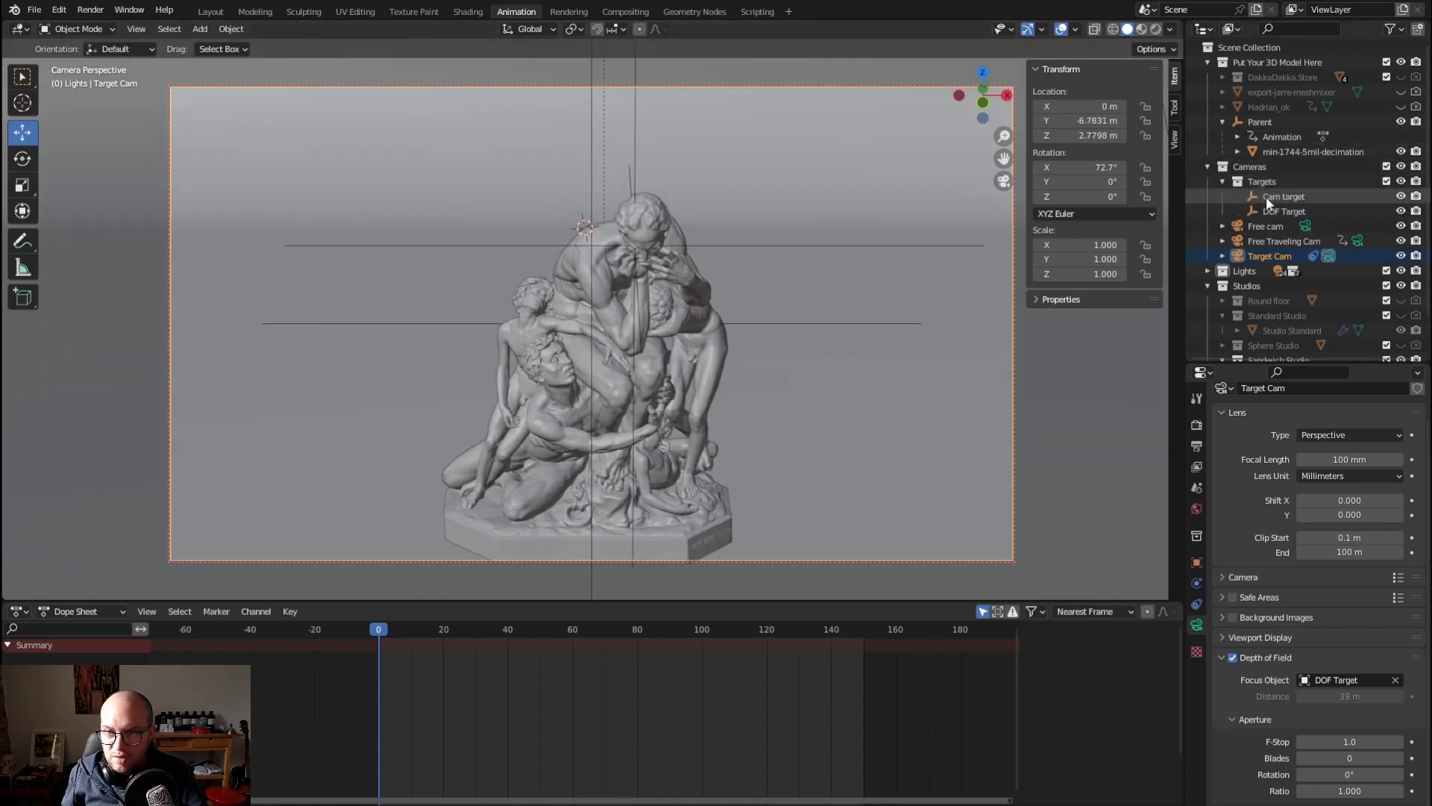
click(1266, 197)
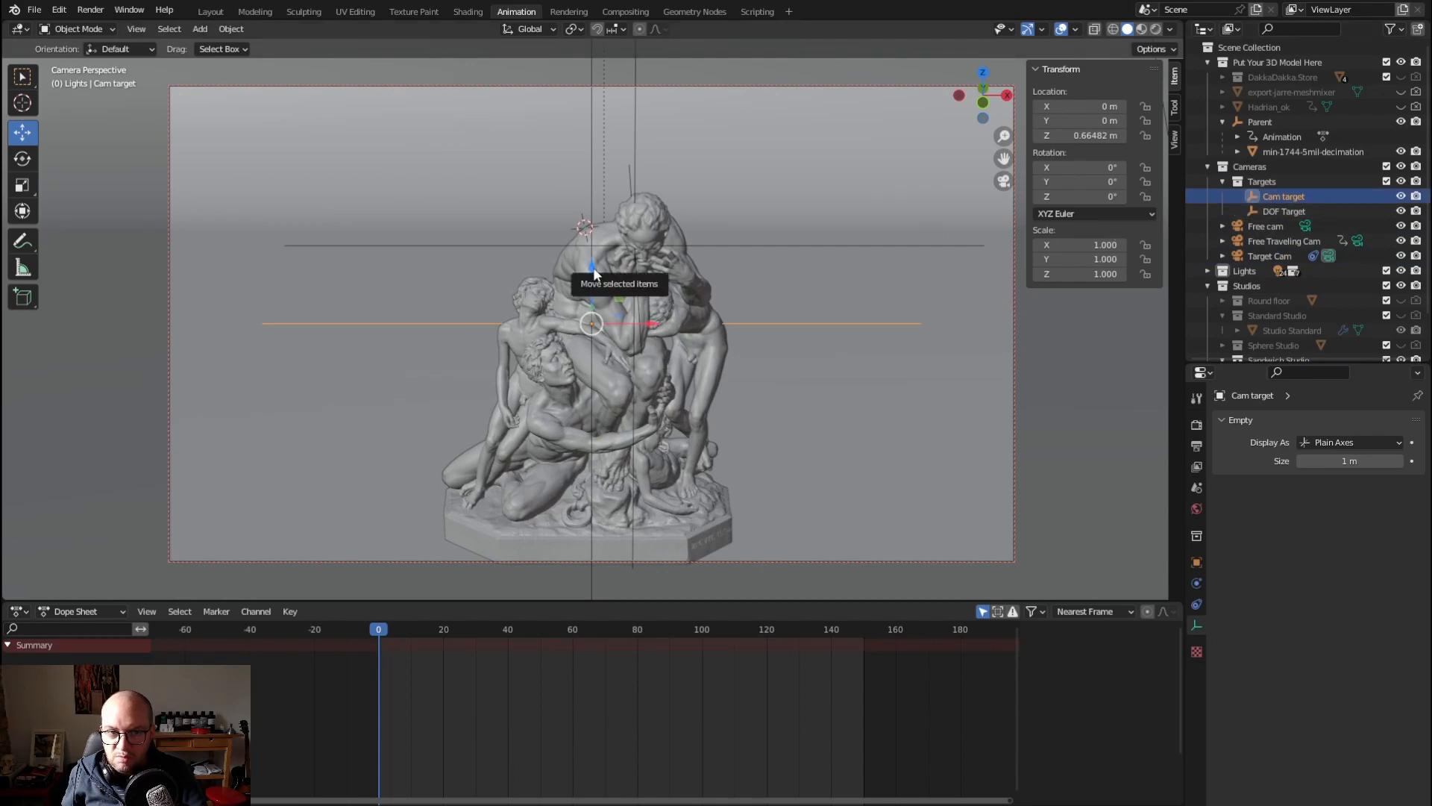
drag(594, 267, 602, 298)
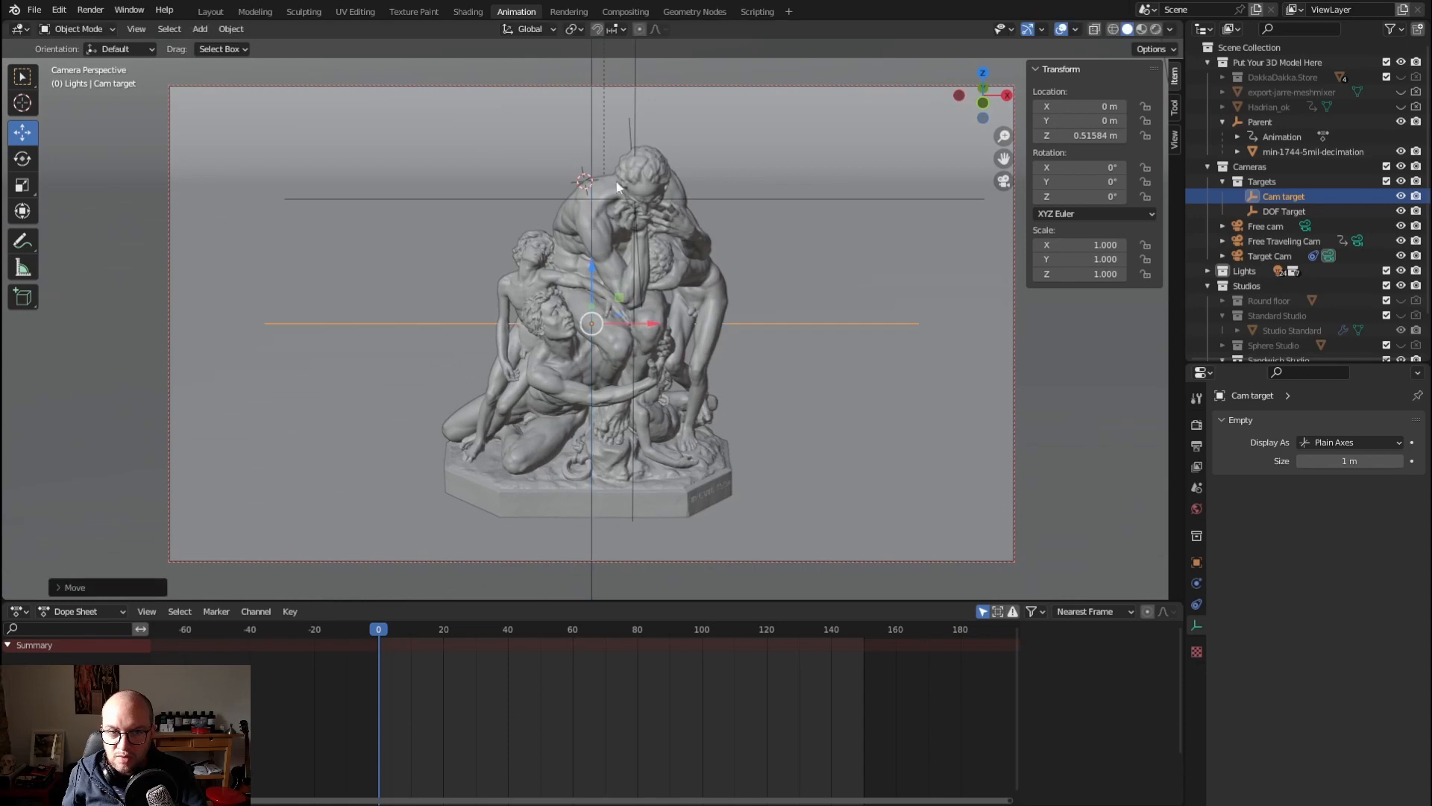
click(1265, 226)
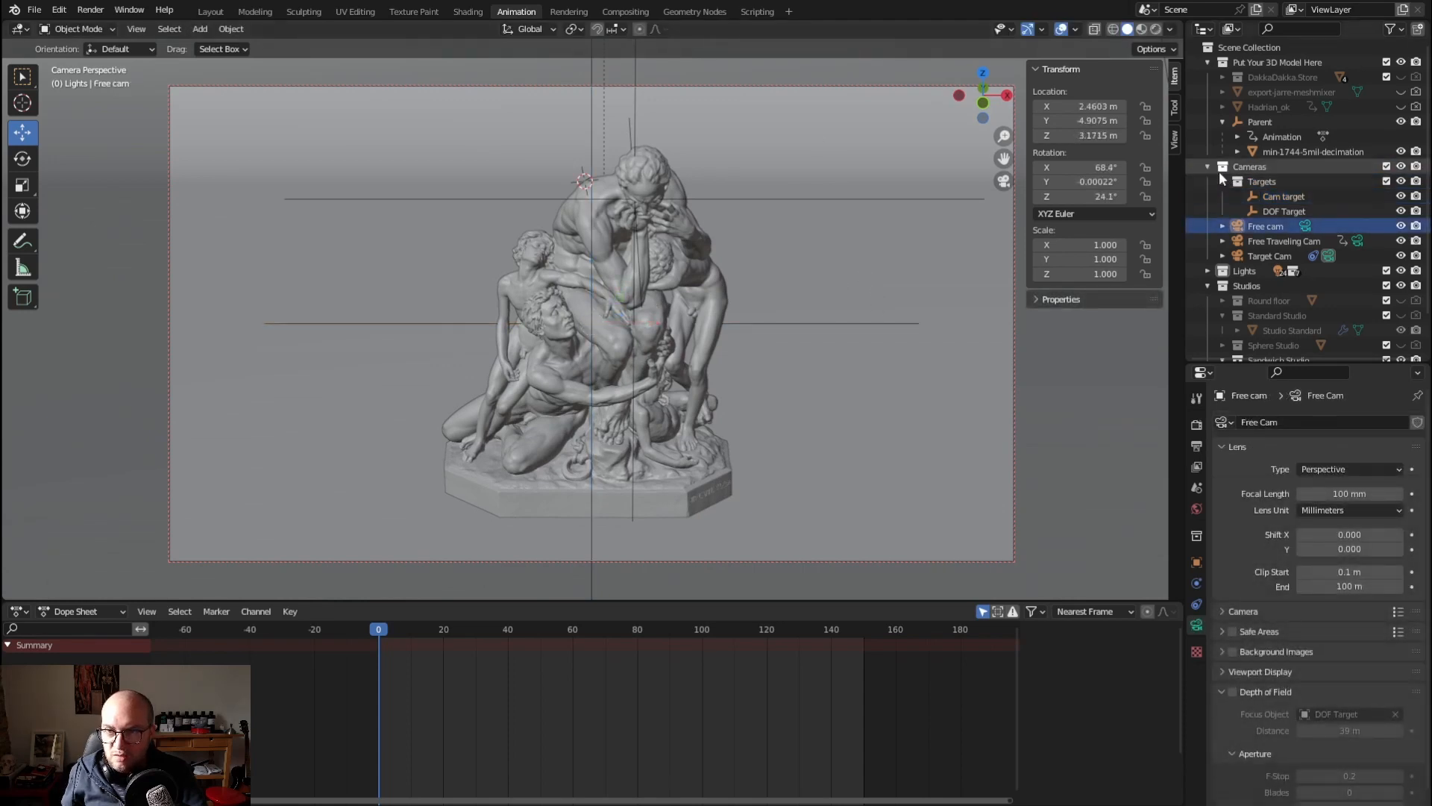
click(1223, 182)
Review the resin materials available for the min-1744-5mil-decimation statue and choose Resin Dark Grey
click(1276, 150)
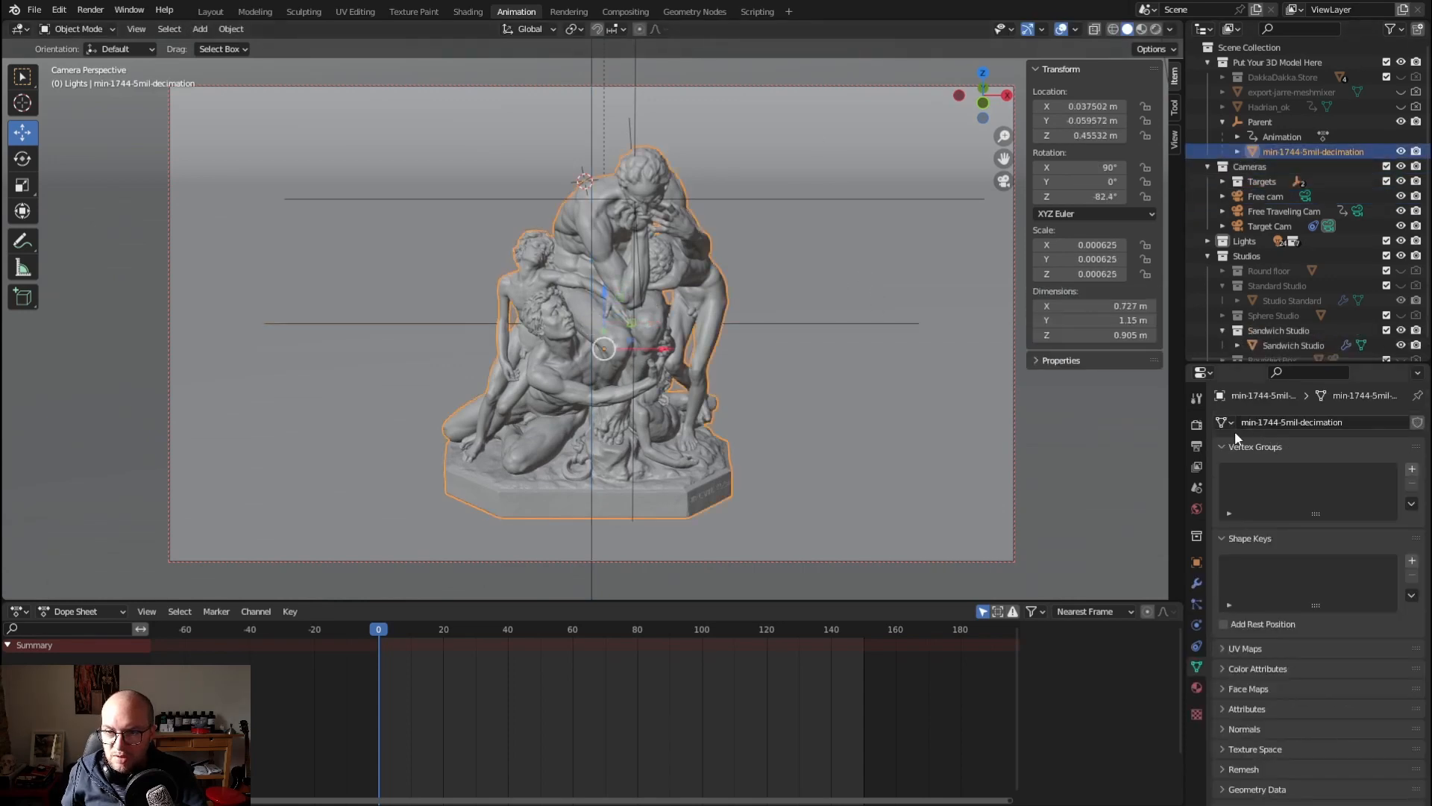
click(1196, 687)
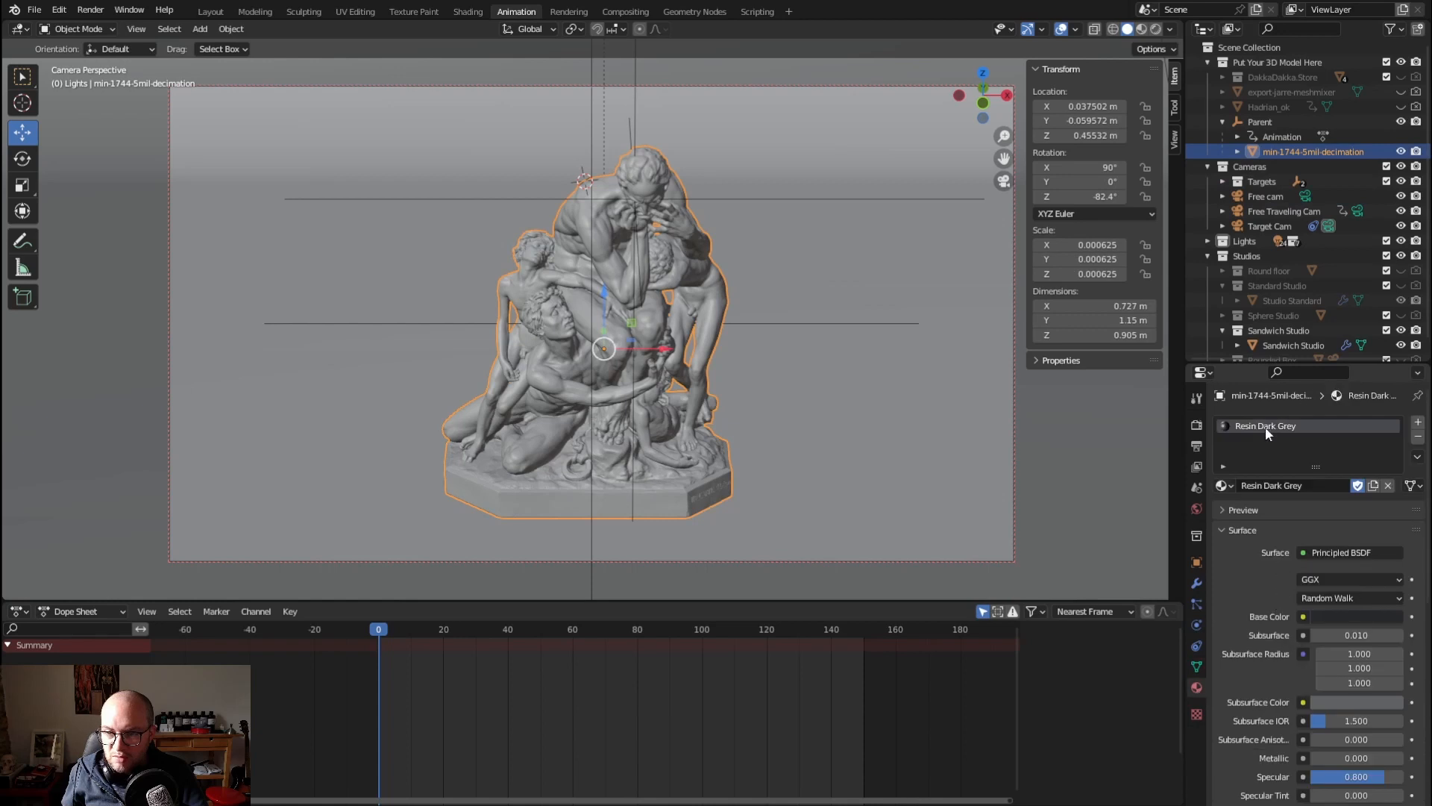
click(1224, 486)
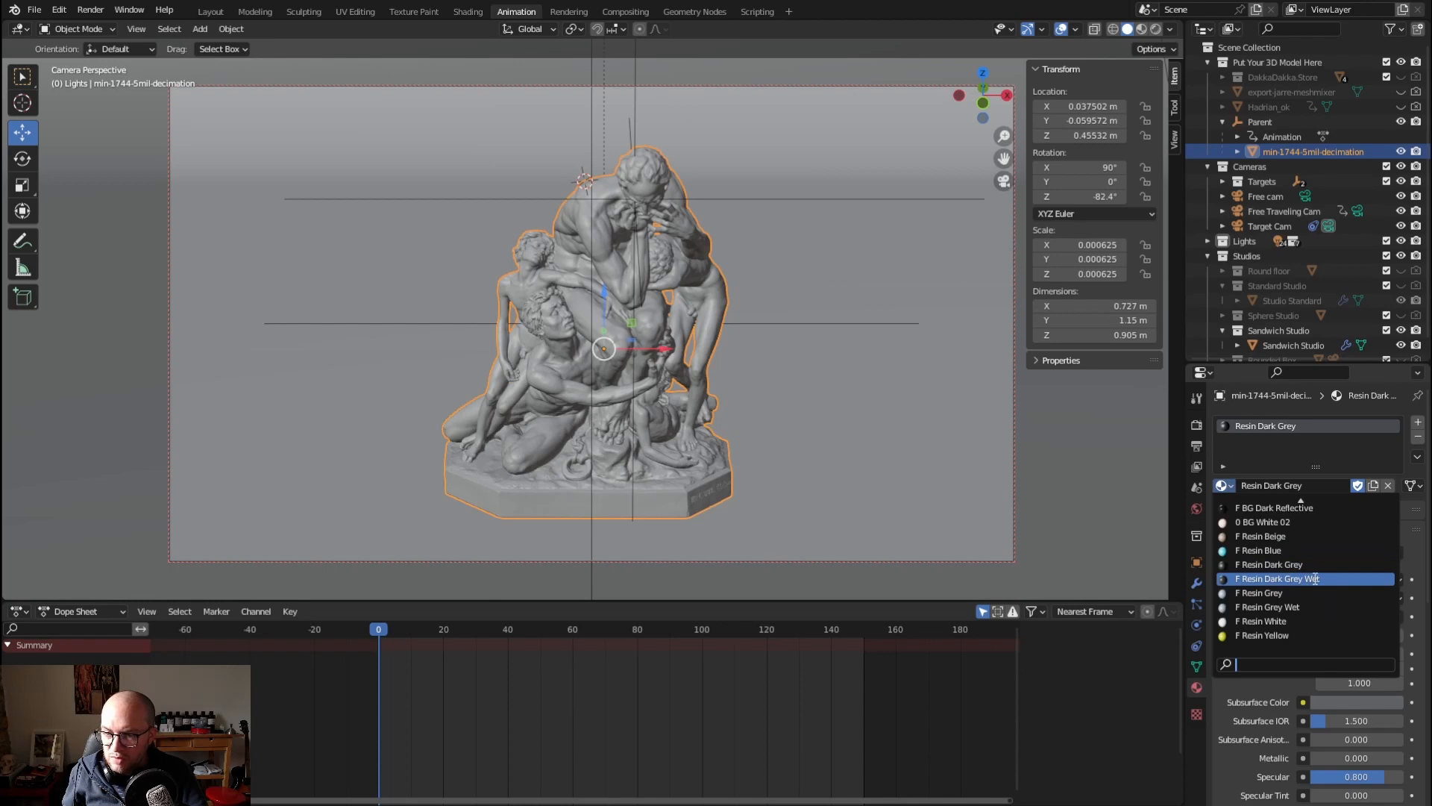
click(1273, 565)
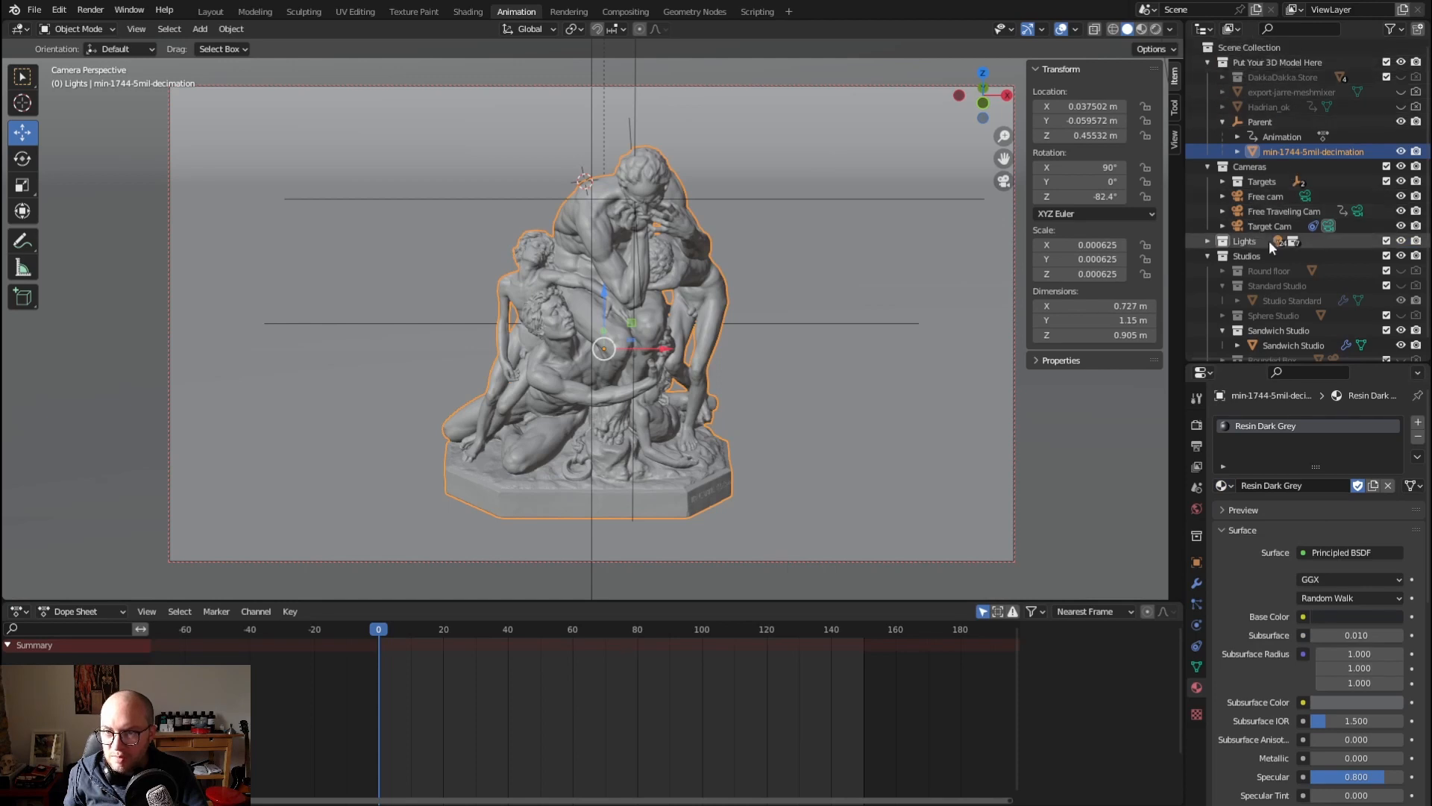
Replace the Sandwich Studio backdrop with the Standard Studio and view Studio Standard's BG Red Satin material
scroll(1266, 321, down, 1)
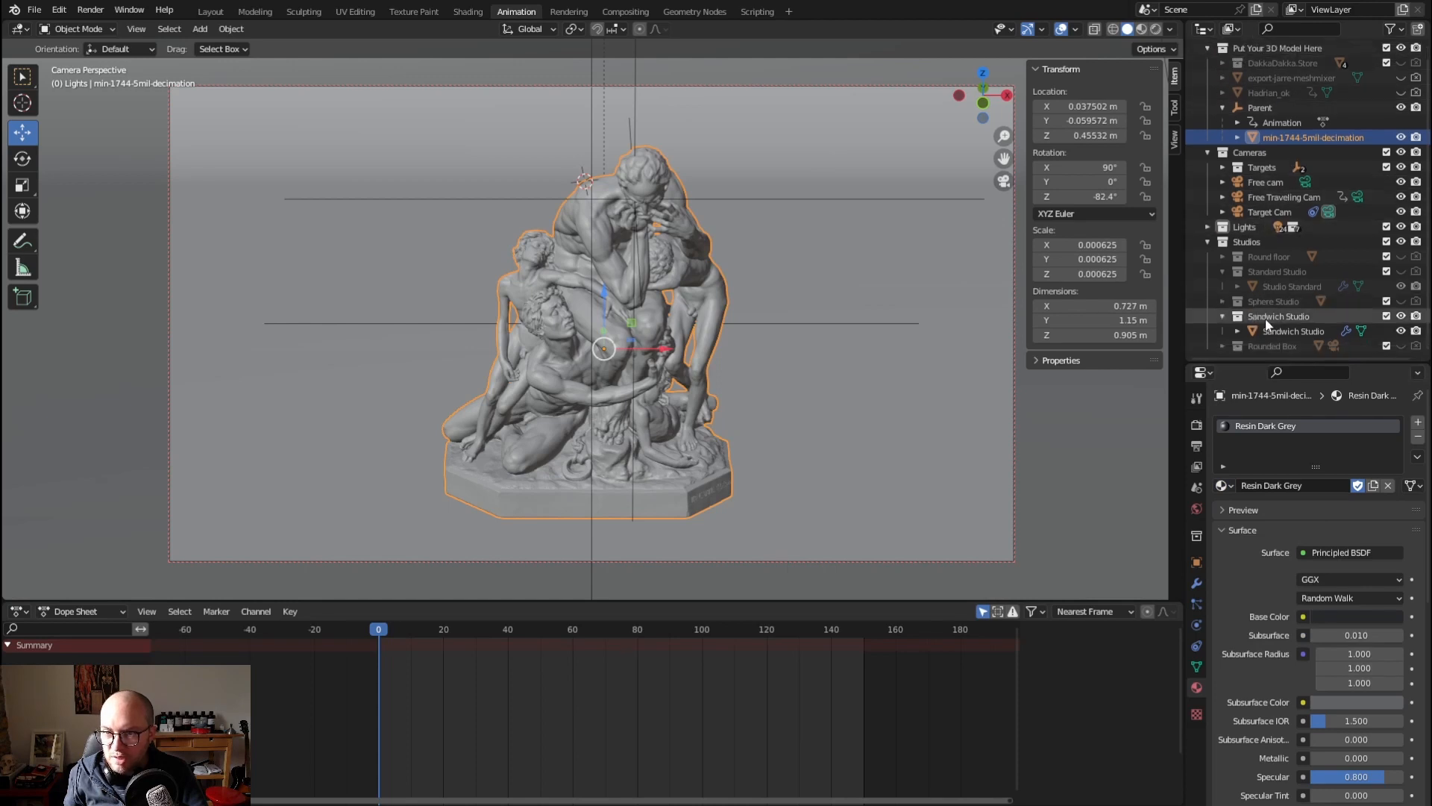
click(1224, 319)
click(1401, 330)
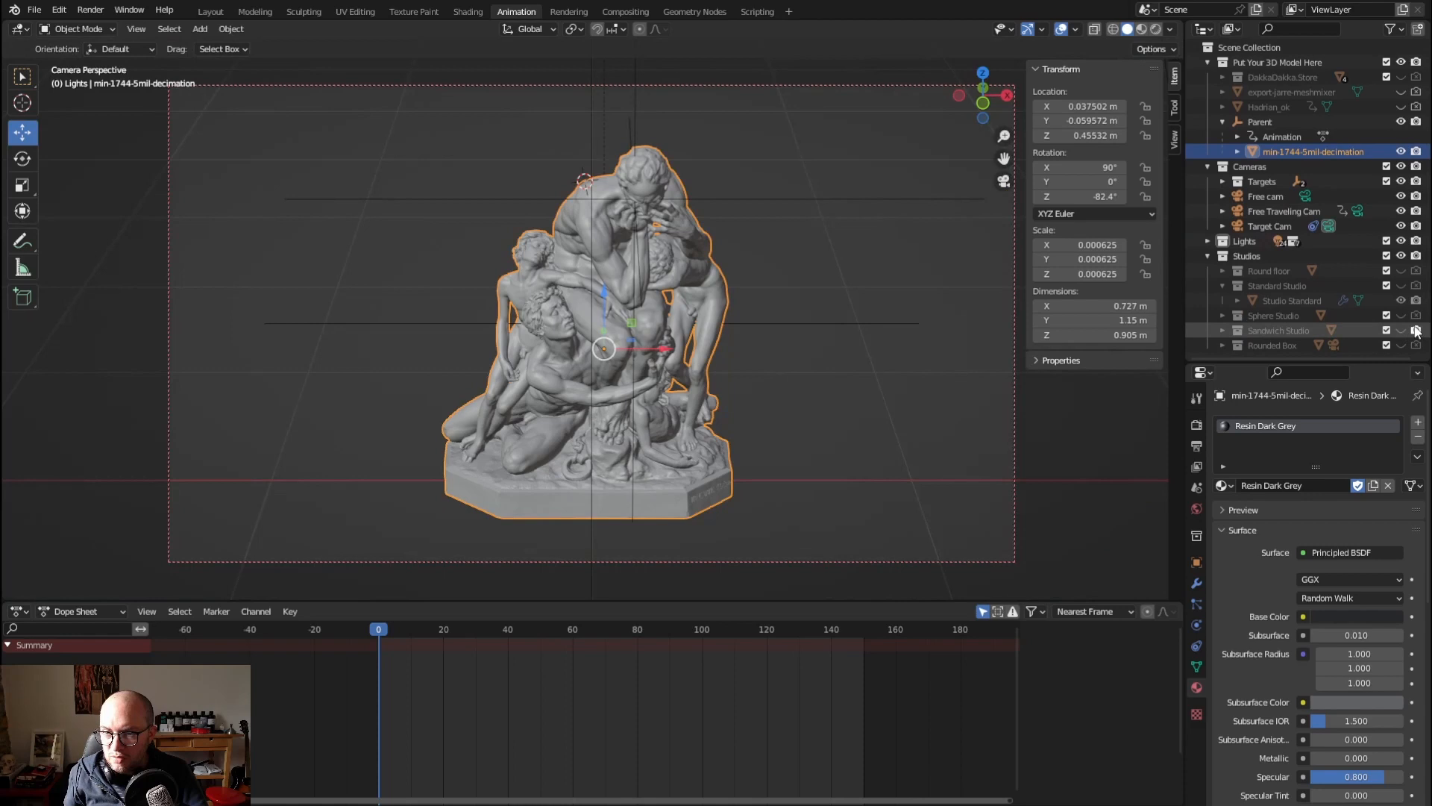
click(1401, 286)
click(1278, 300)
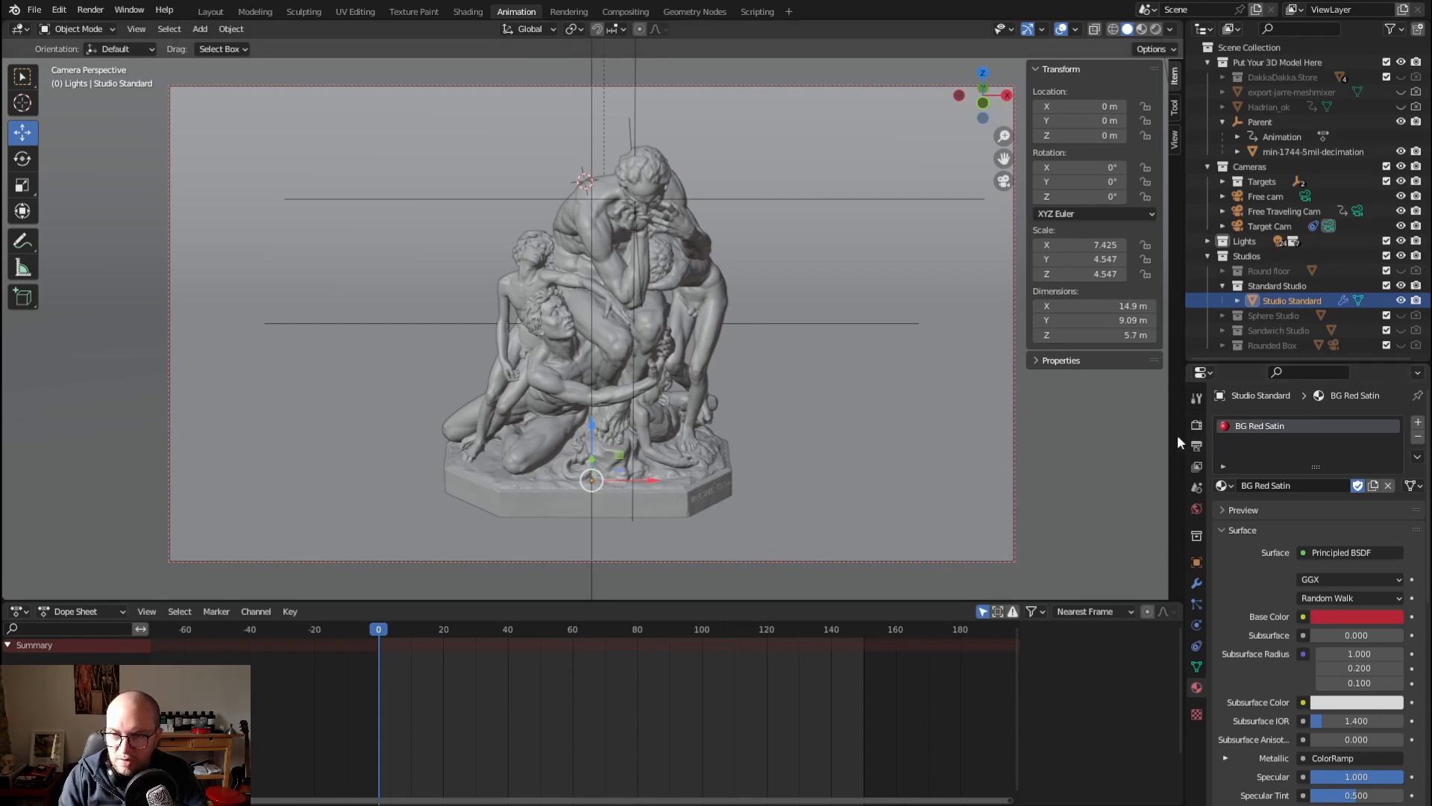
Select Target Cam, render the current frame through it and close the render result
click(1270, 226)
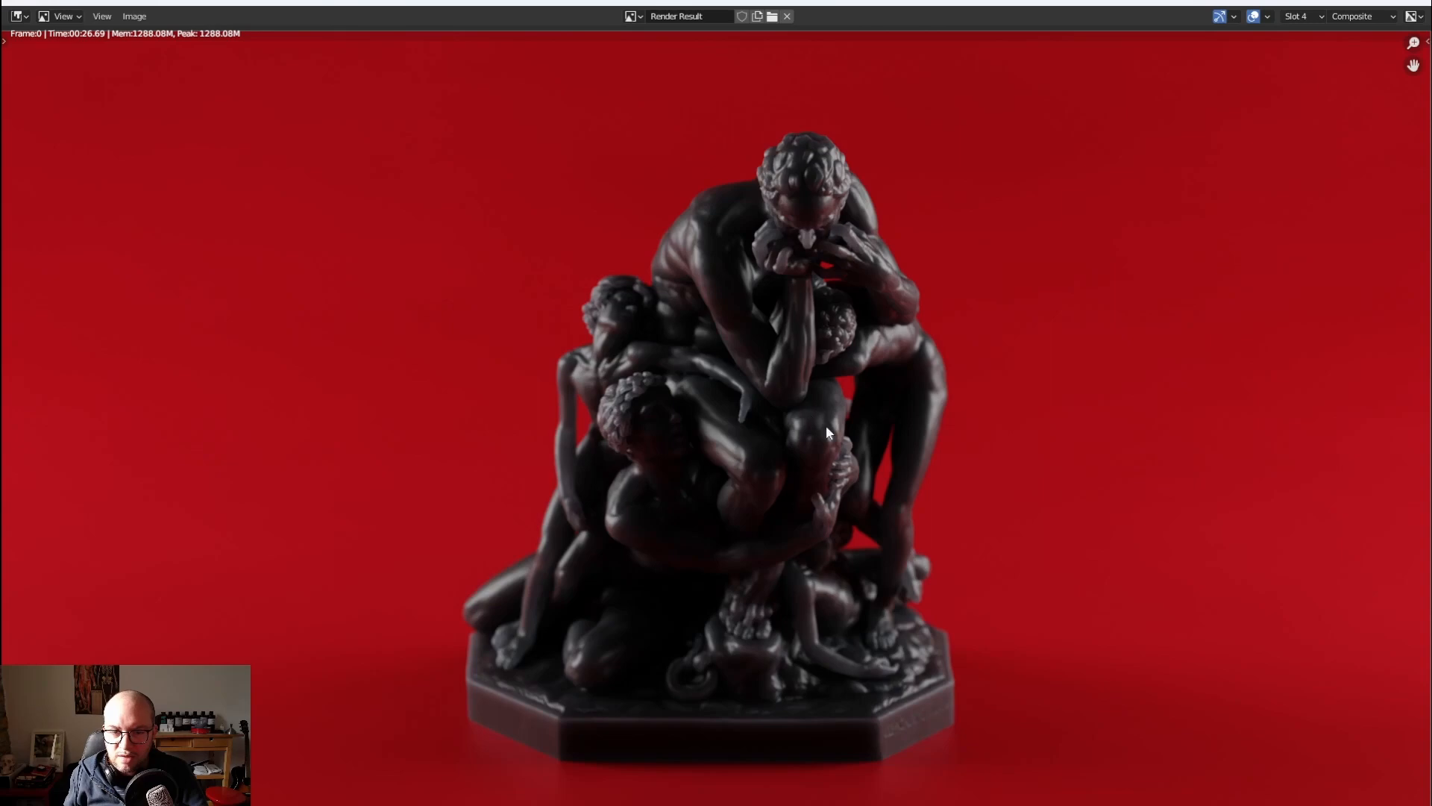
click(1412, 3)
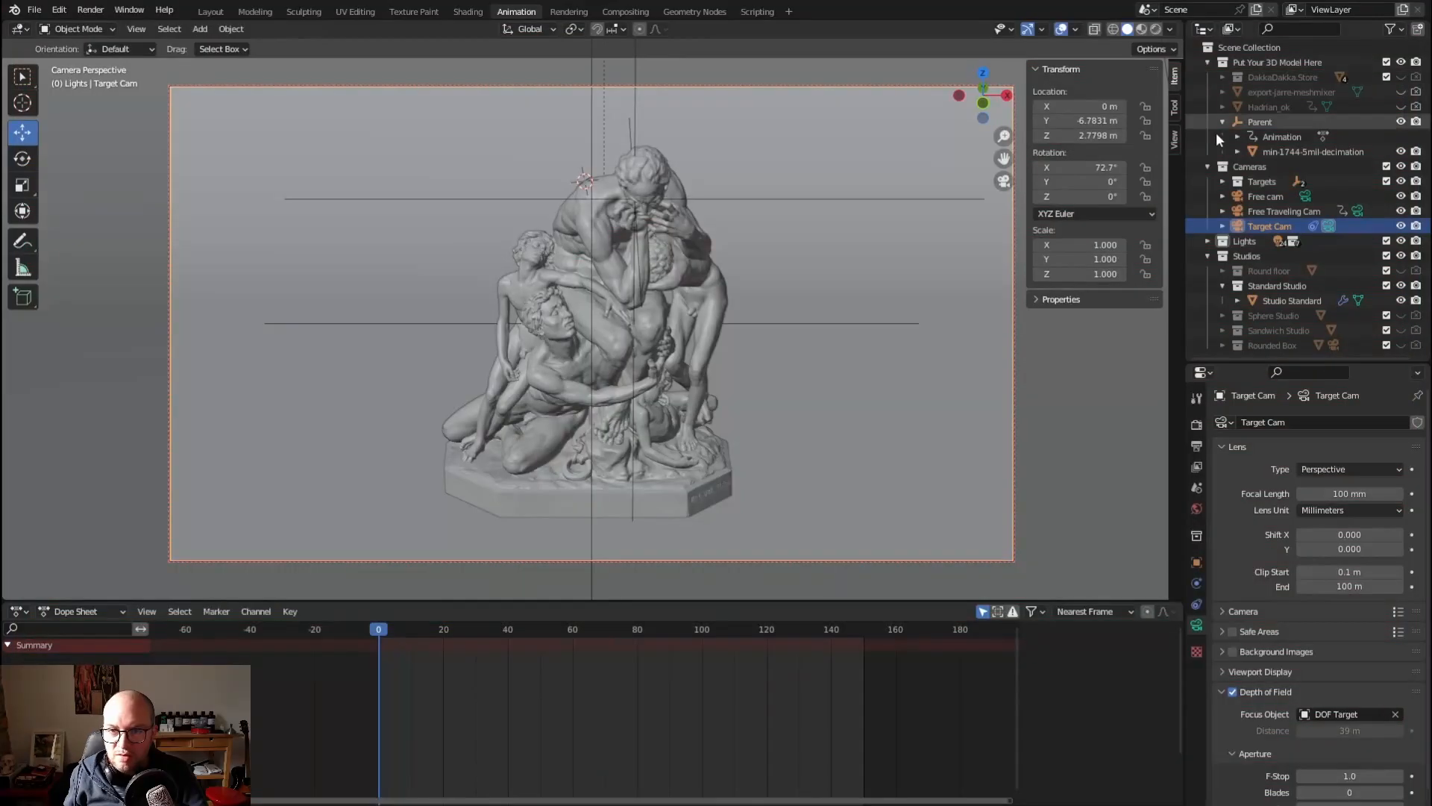
Make Free cam the active scene camera and move it to a close, low-angle view of the statue's upper figures
click(1306, 196)
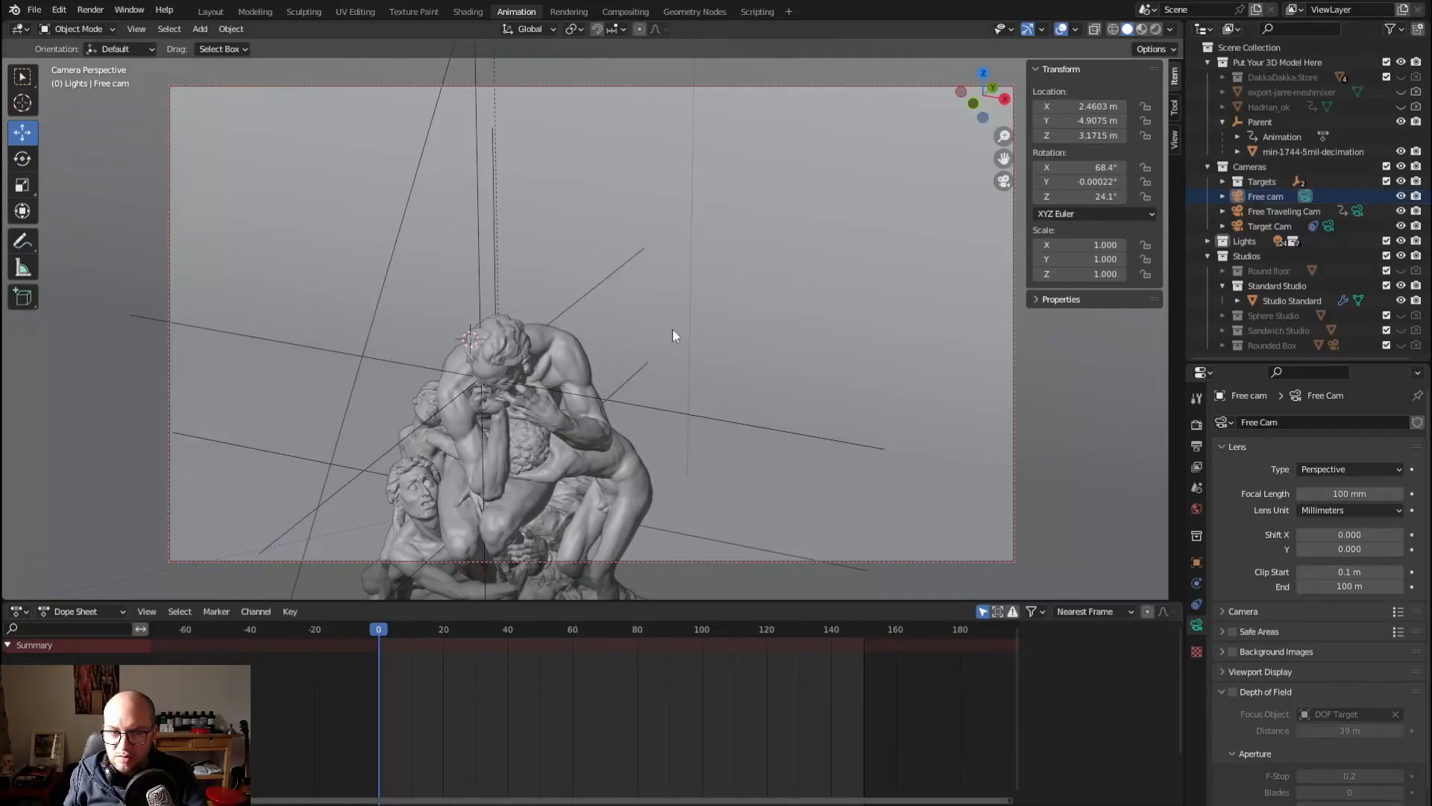
scroll(673, 329, down, 3)
scroll(548, 308, up, 5)
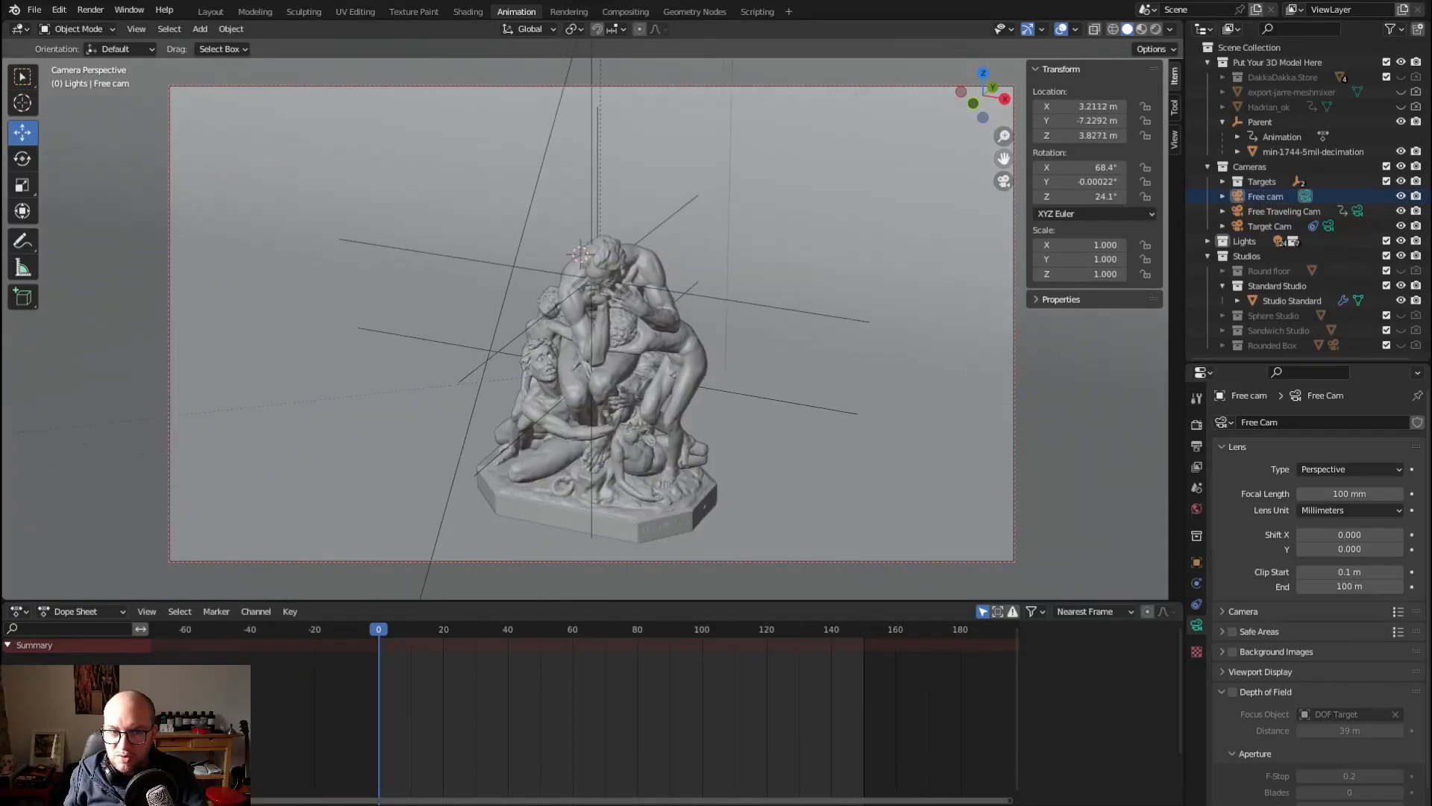
middle_drag(584, 276, 554, 191)
scroll(676, 191, down, 5)
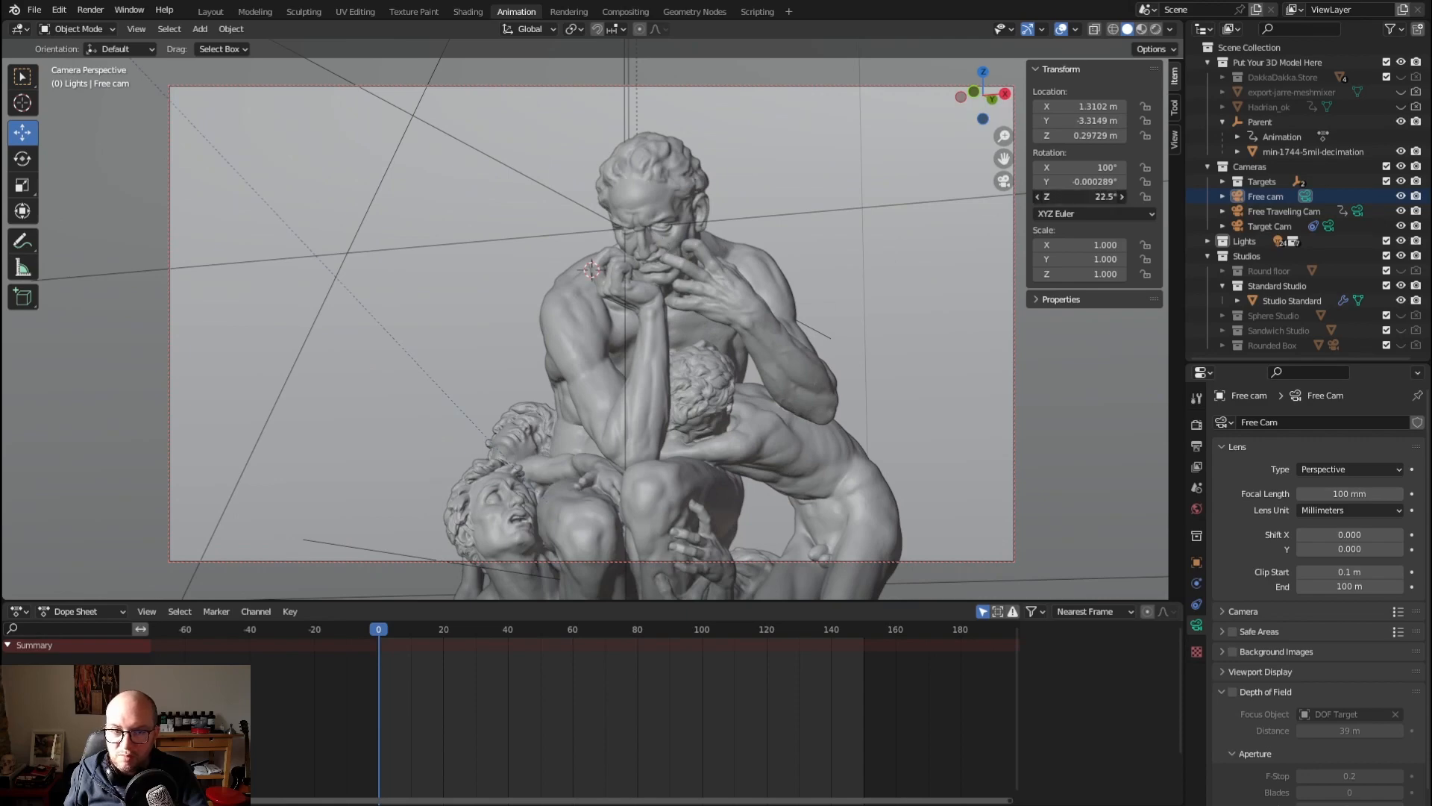
Roll Free cam to a Y rotation of about -19.5° and move it closer to frame the thinking figure
mouse_move(1093, 196)
mouse_down()
mouse_move(1106, 196)
mouse_move(1100, 181)
mouse_move(1037, 182)
mouse_move(952, 144)
mouse_move(1096, 182)
mouse_up()
drag(1004, 159, 991, 140)
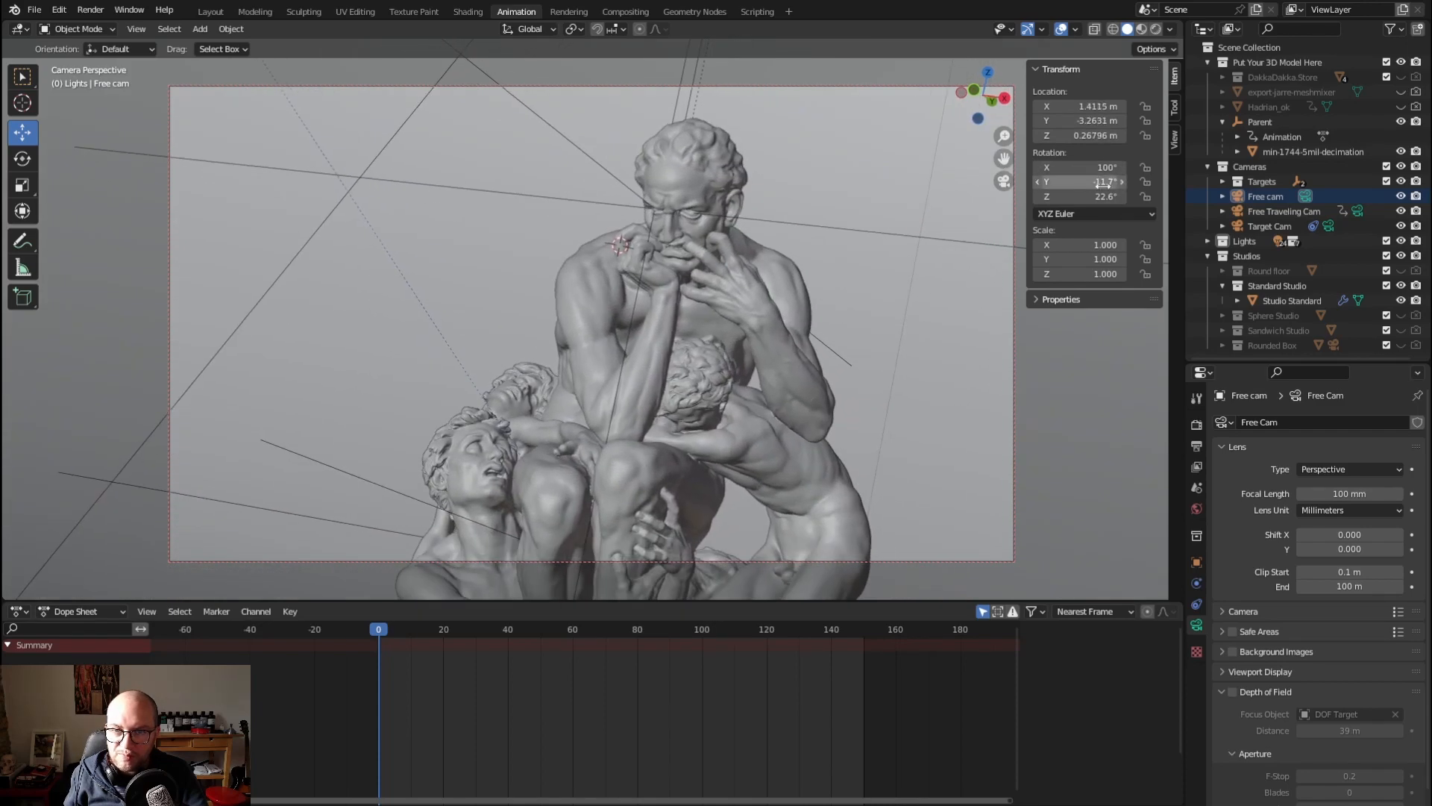
drag(1104, 182, 949, 172)
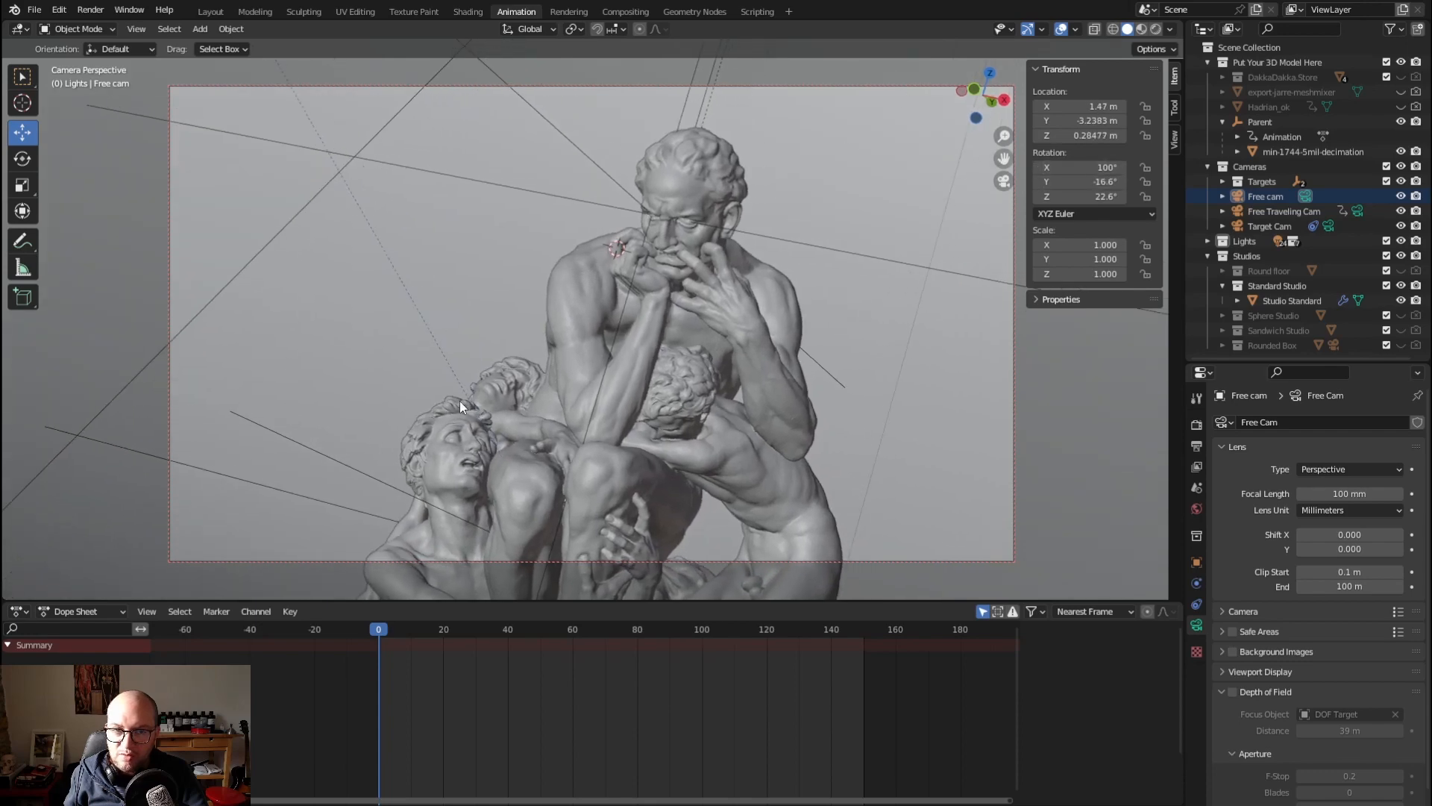
drag(1104, 182, 1029, 159)
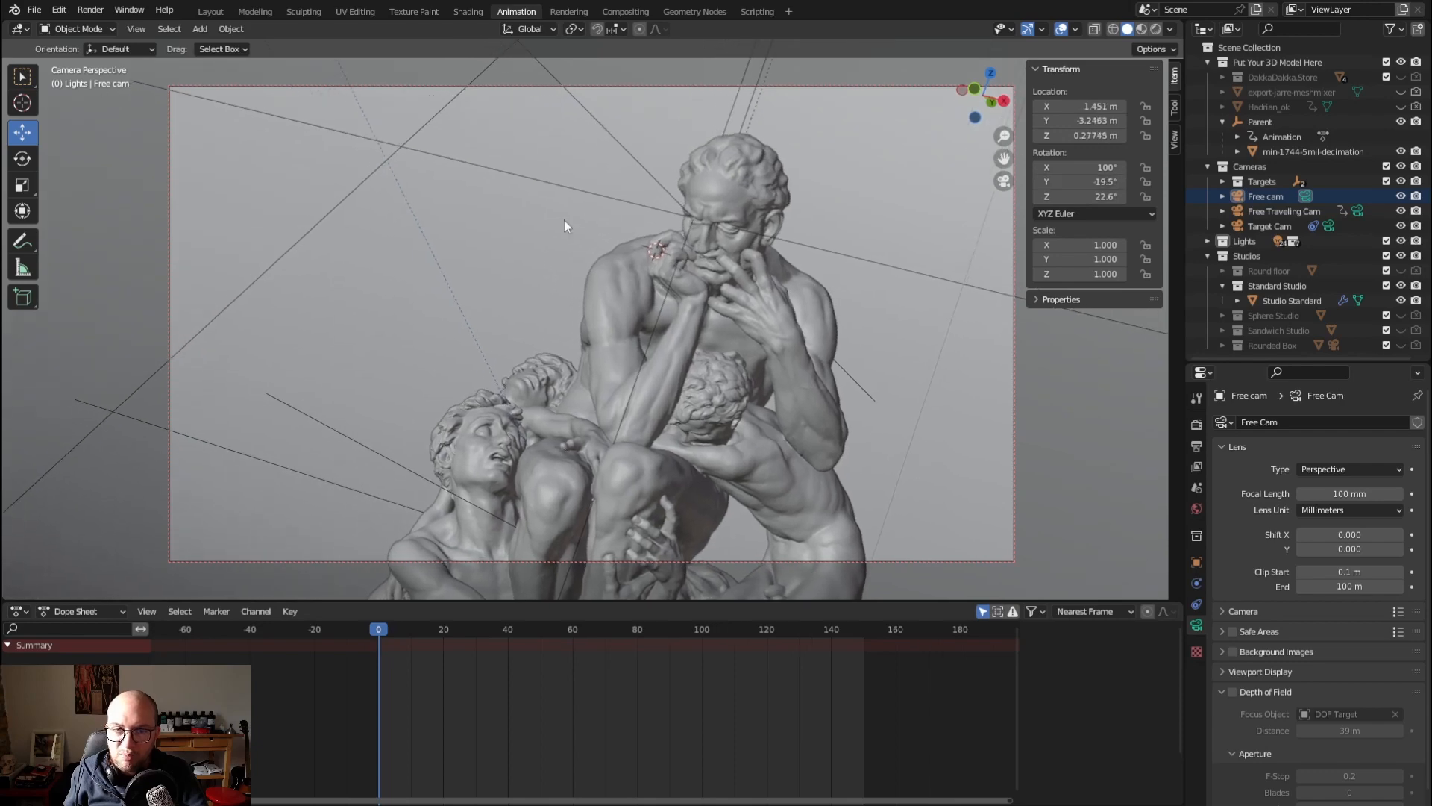
scroll(564, 221, up, 2)
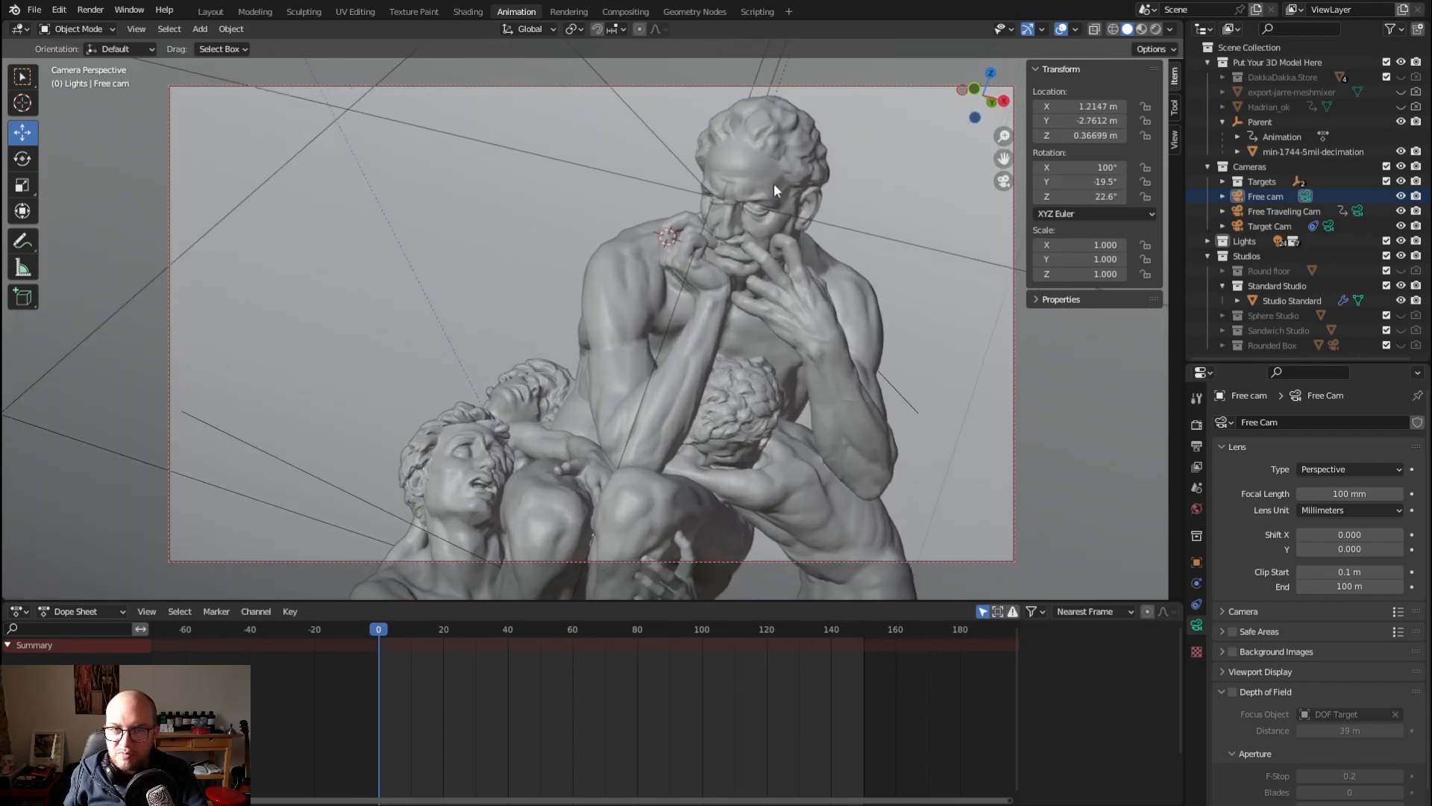
shift+middle_drag(887, 172, 885, 181)
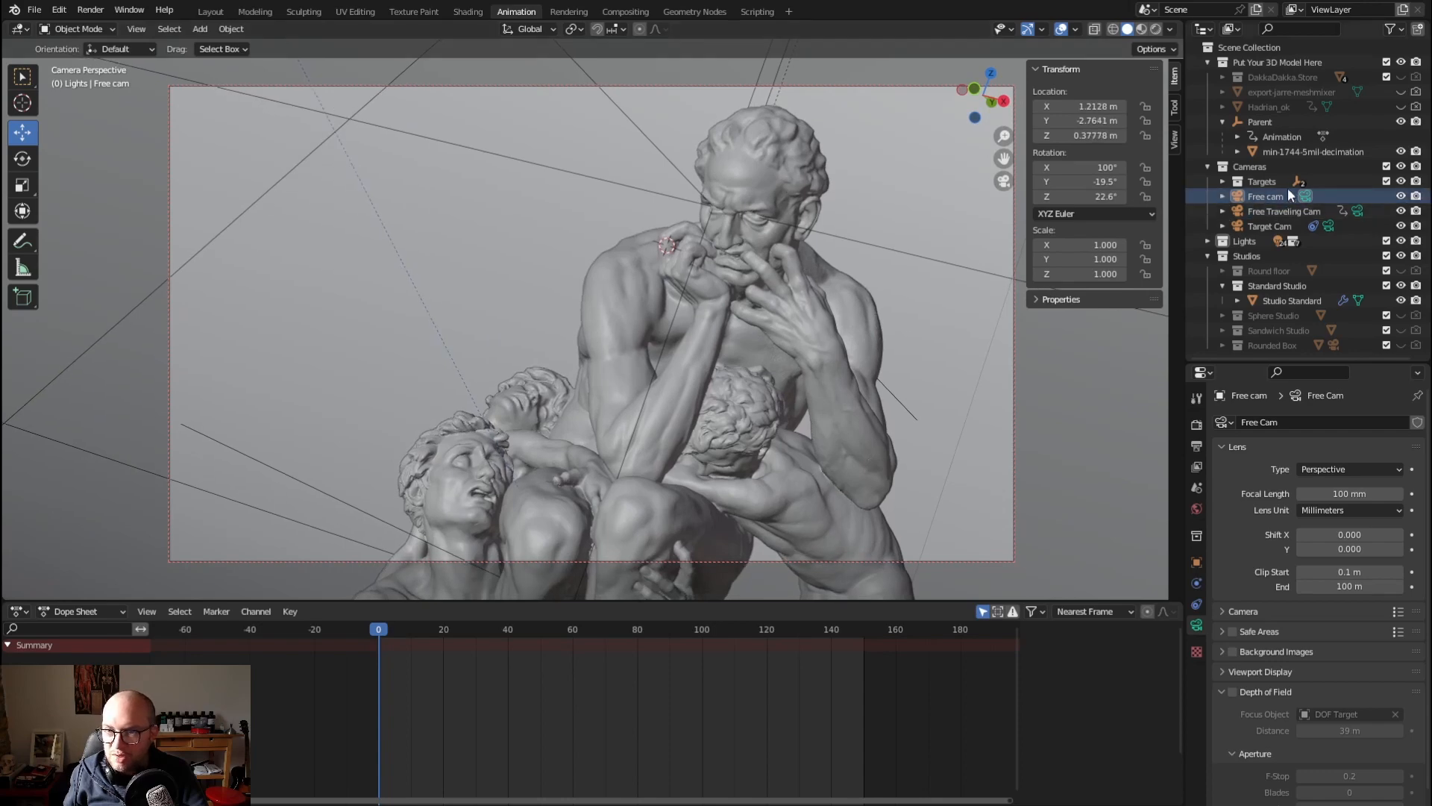
Assign the Resin White material to the min-1744-5mil-decimation statue
click(1278, 151)
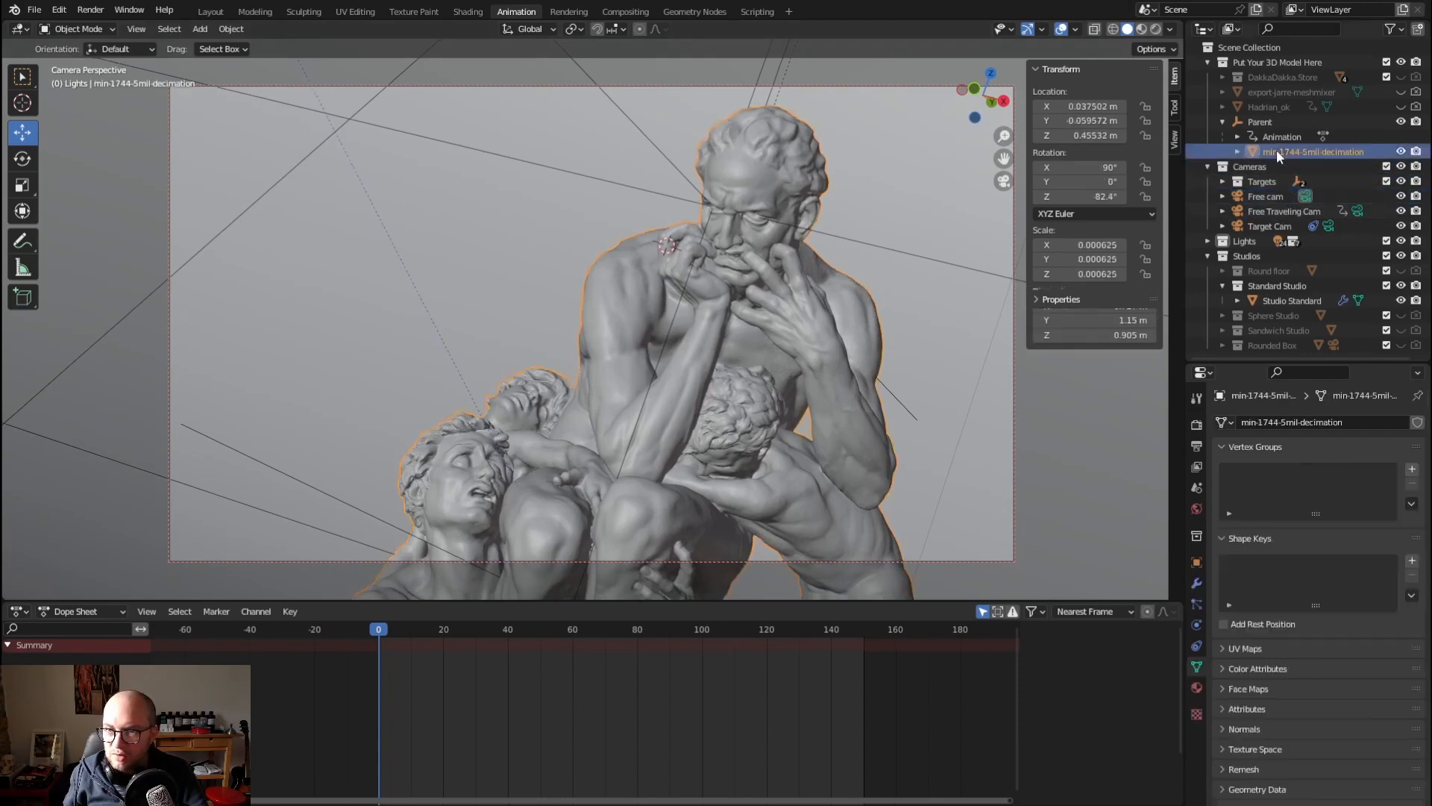
click(1197, 687)
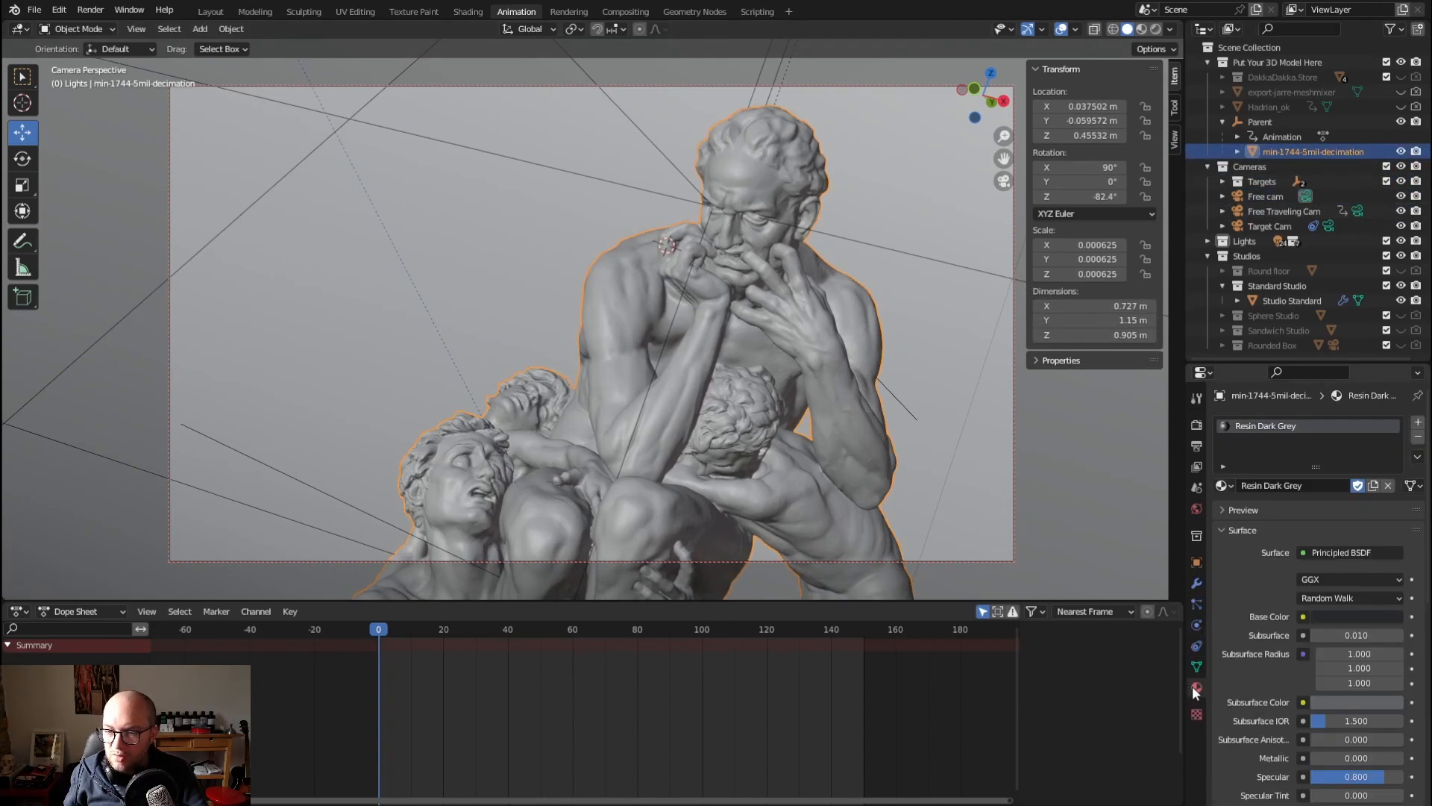
click(1224, 486)
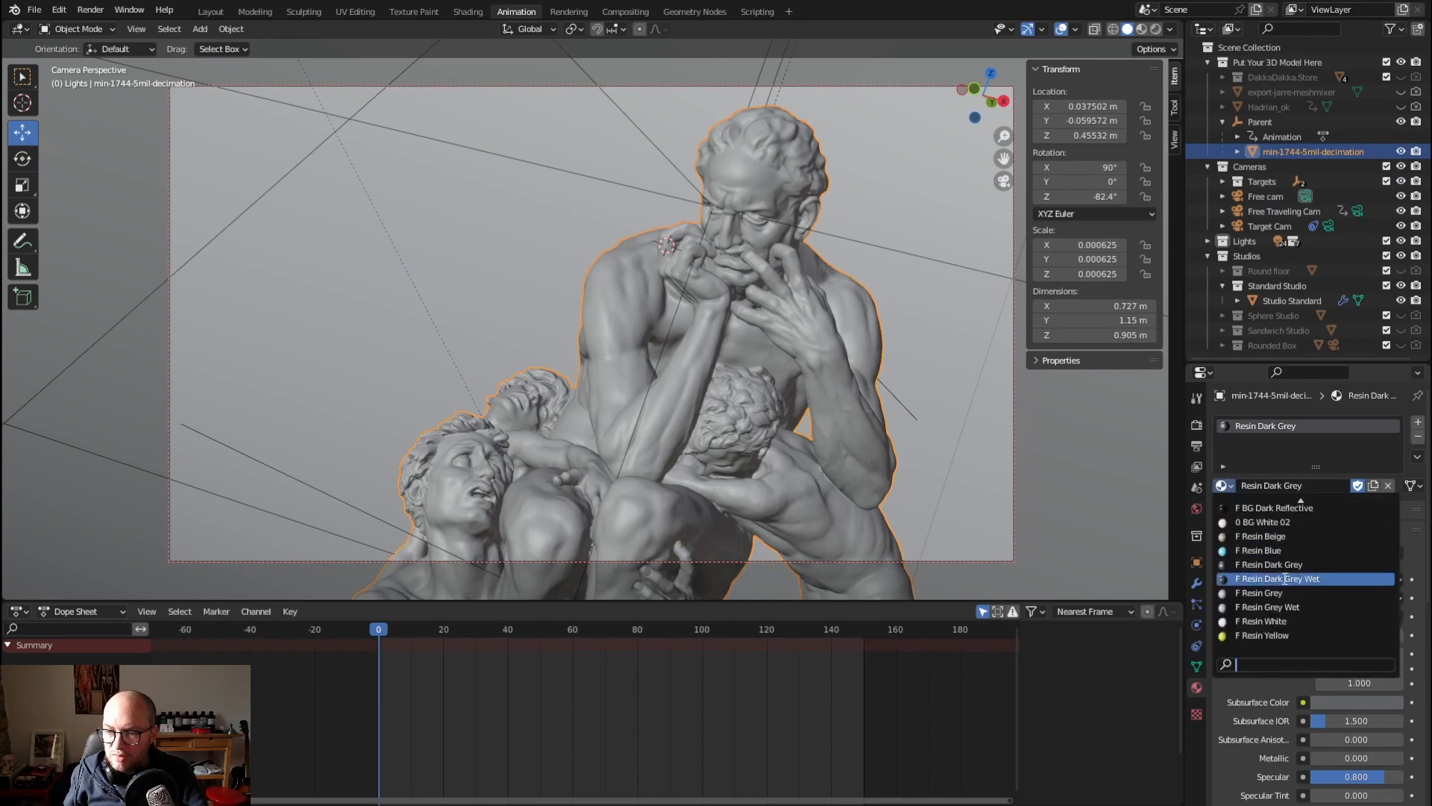
click(1262, 622)
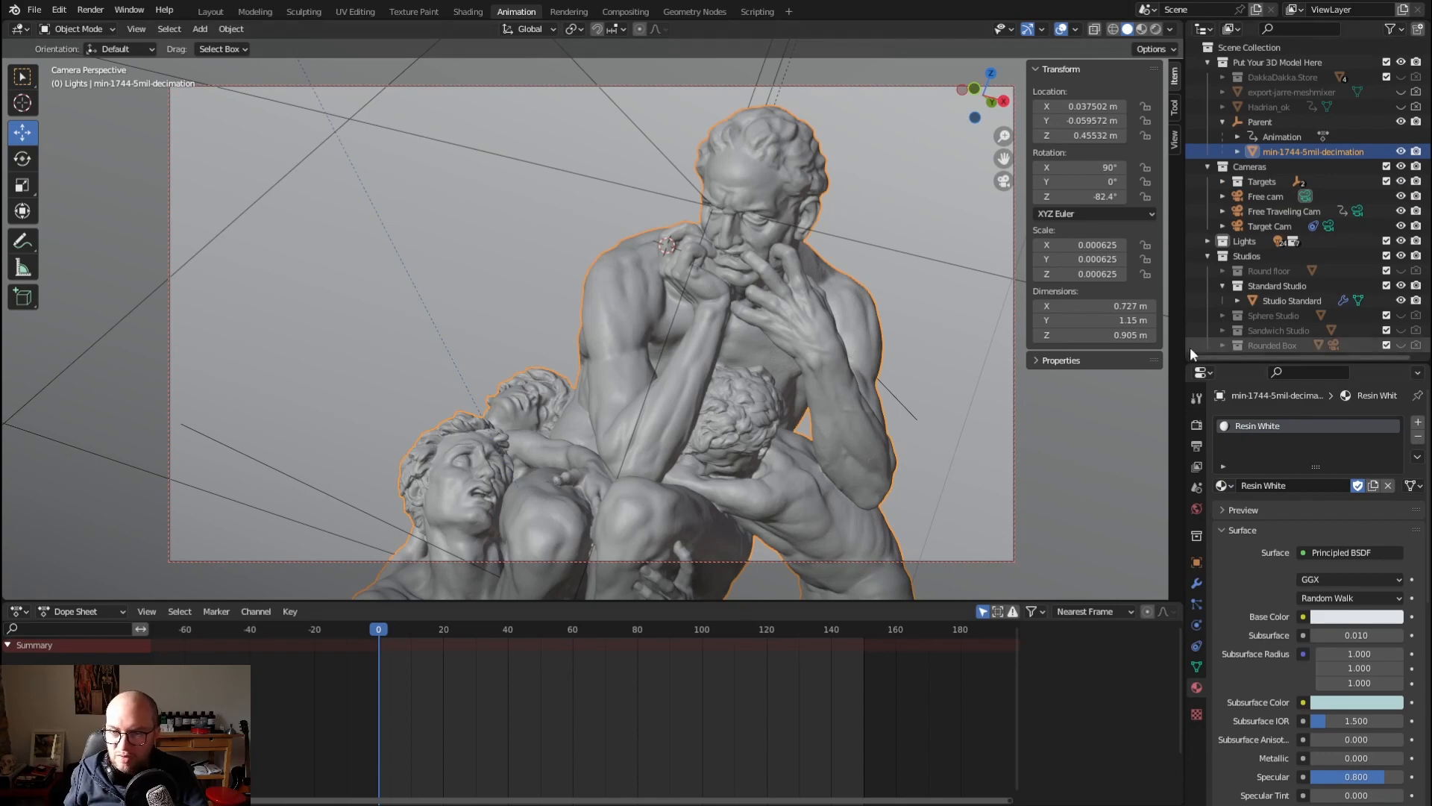
Enable depth of field on Free cam and render the current frame
click(1262, 196)
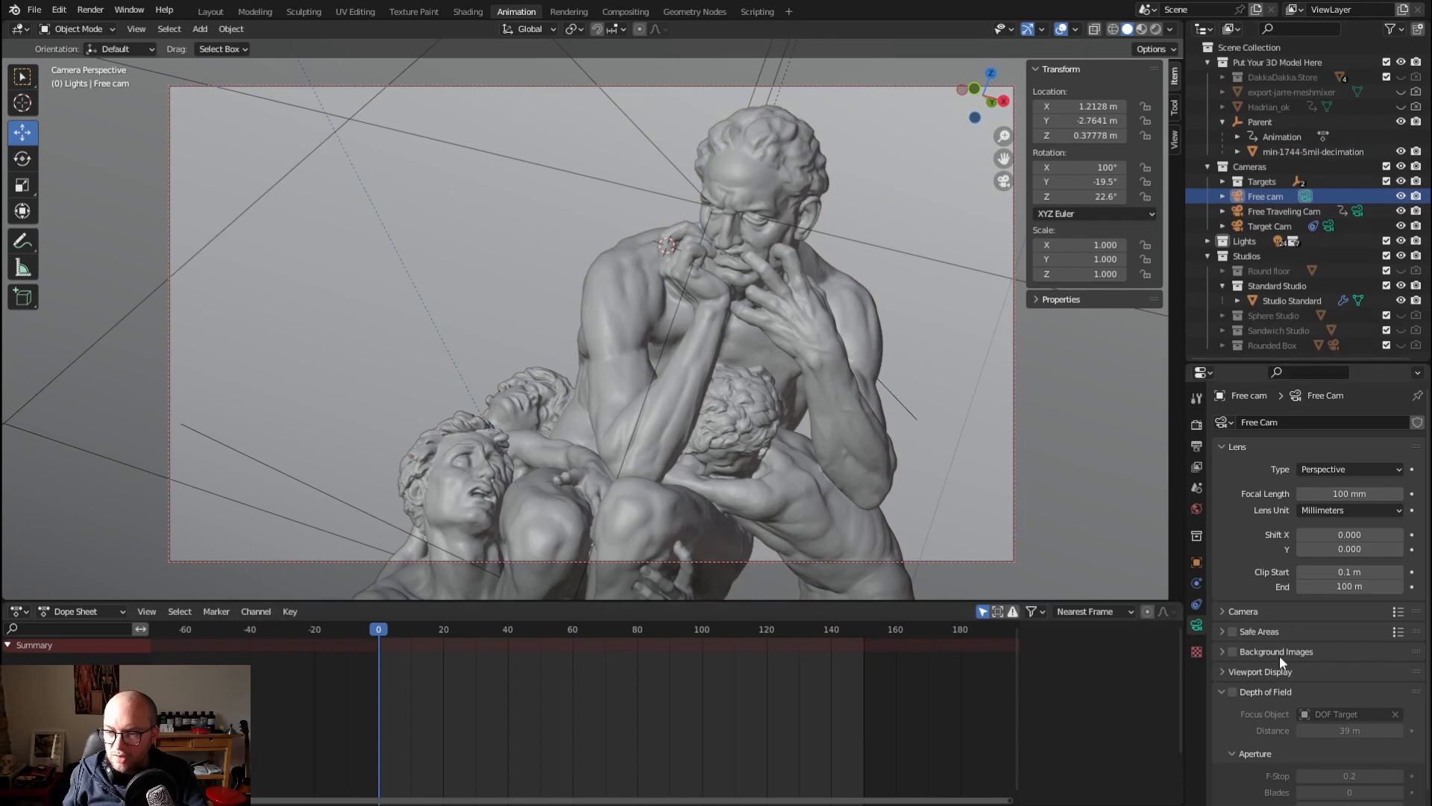
click(1241, 692)
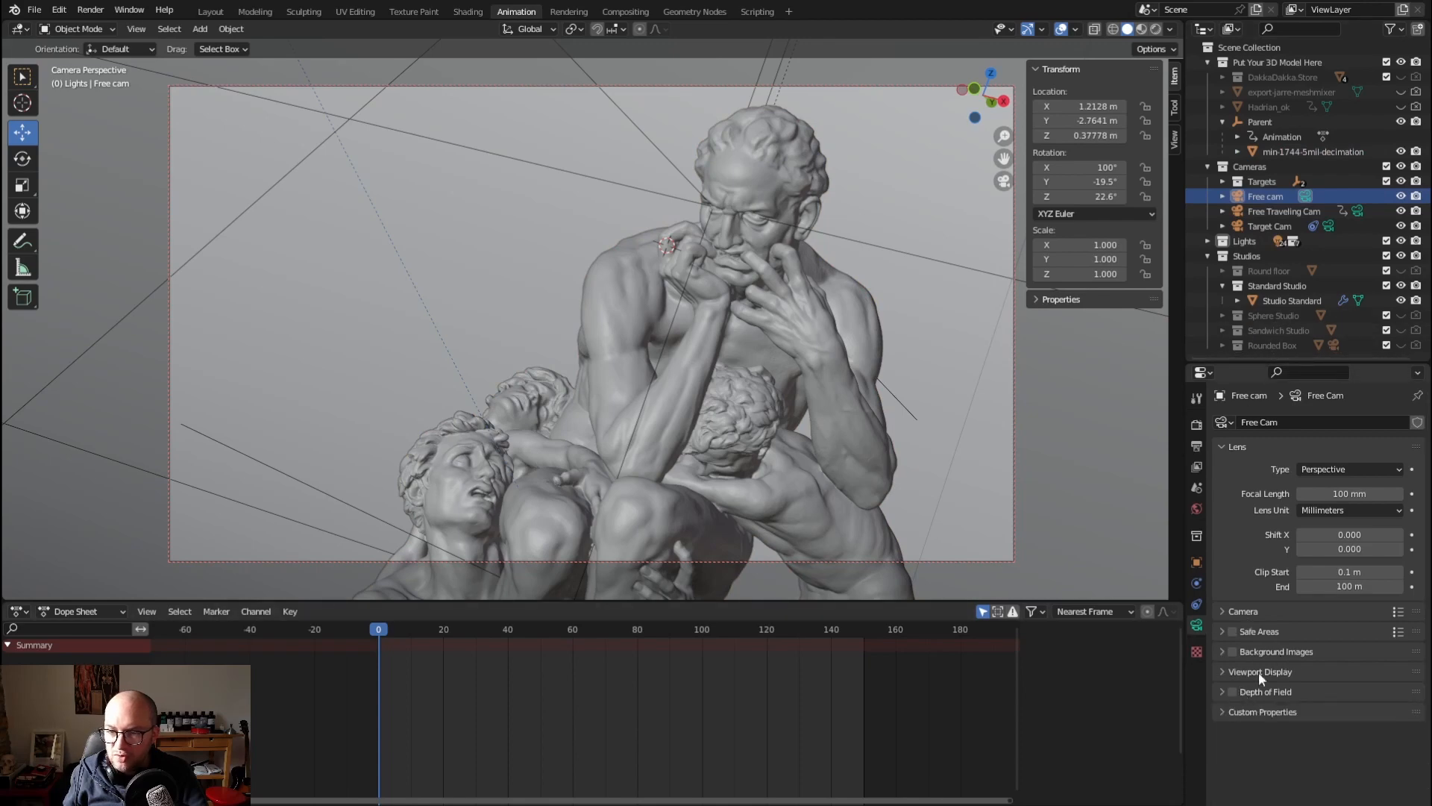
click(1221, 691)
click(1232, 692)
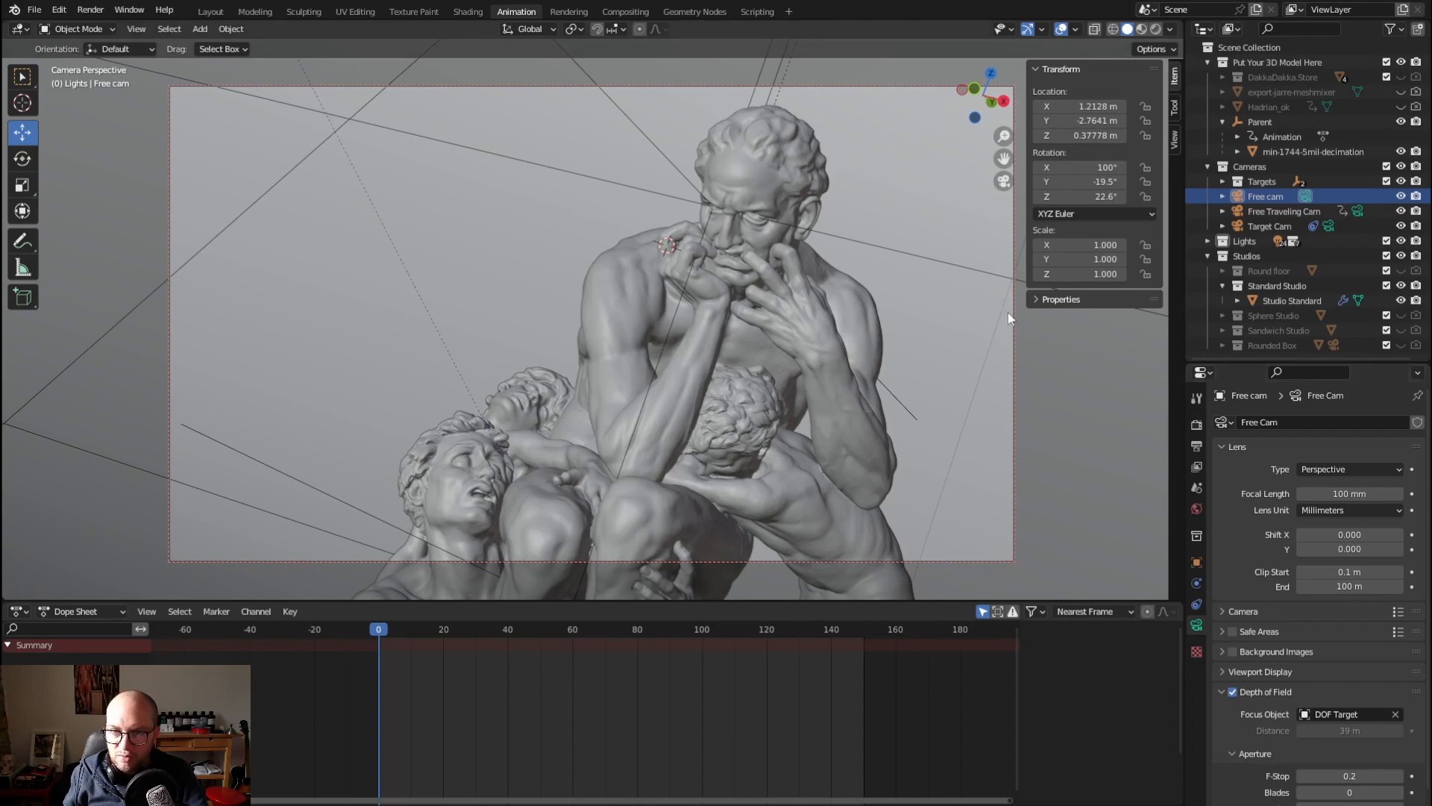
key(F12)
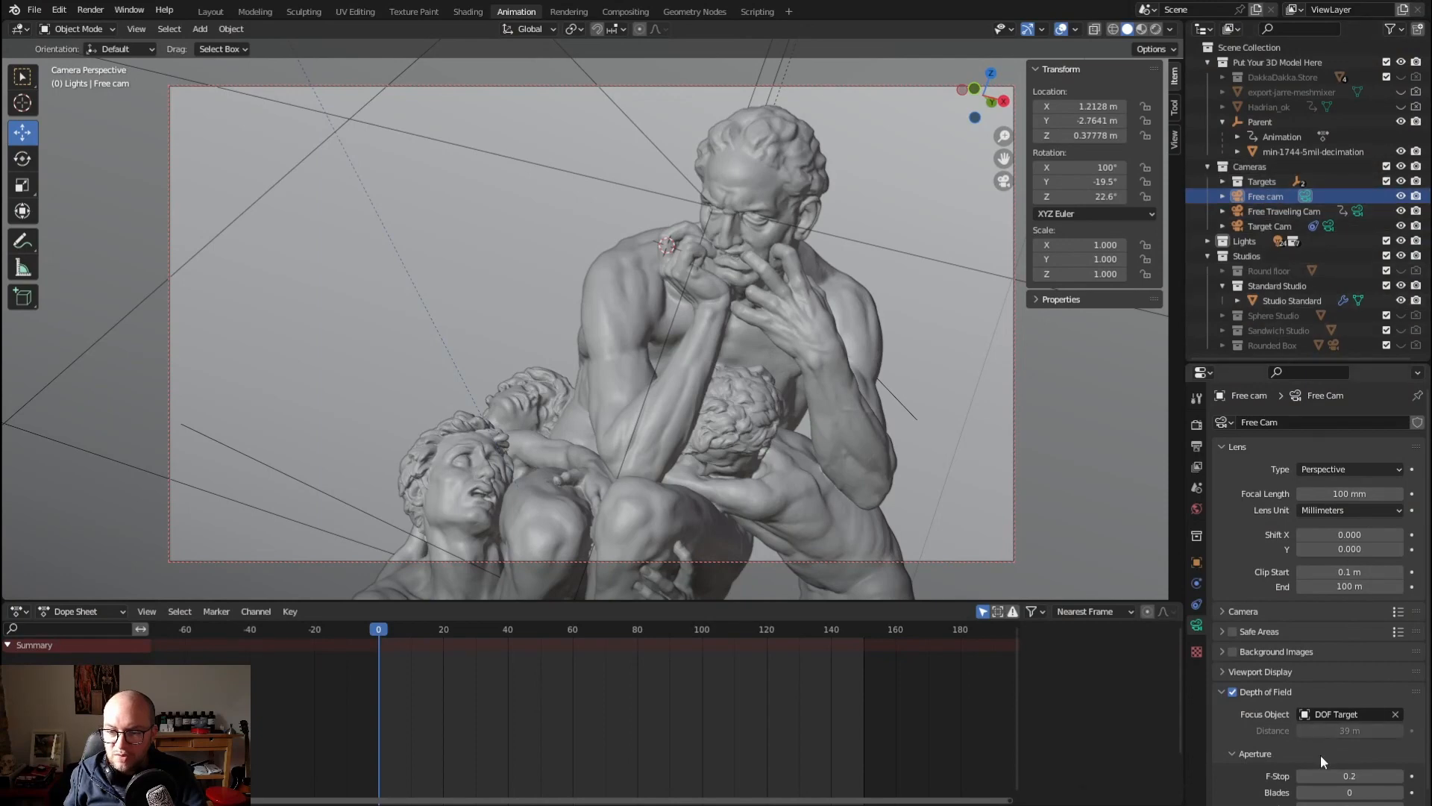
Set Free cam's depth-of-field F-Stop to 1.0, render the current frame and close the render window
click(1334, 774)
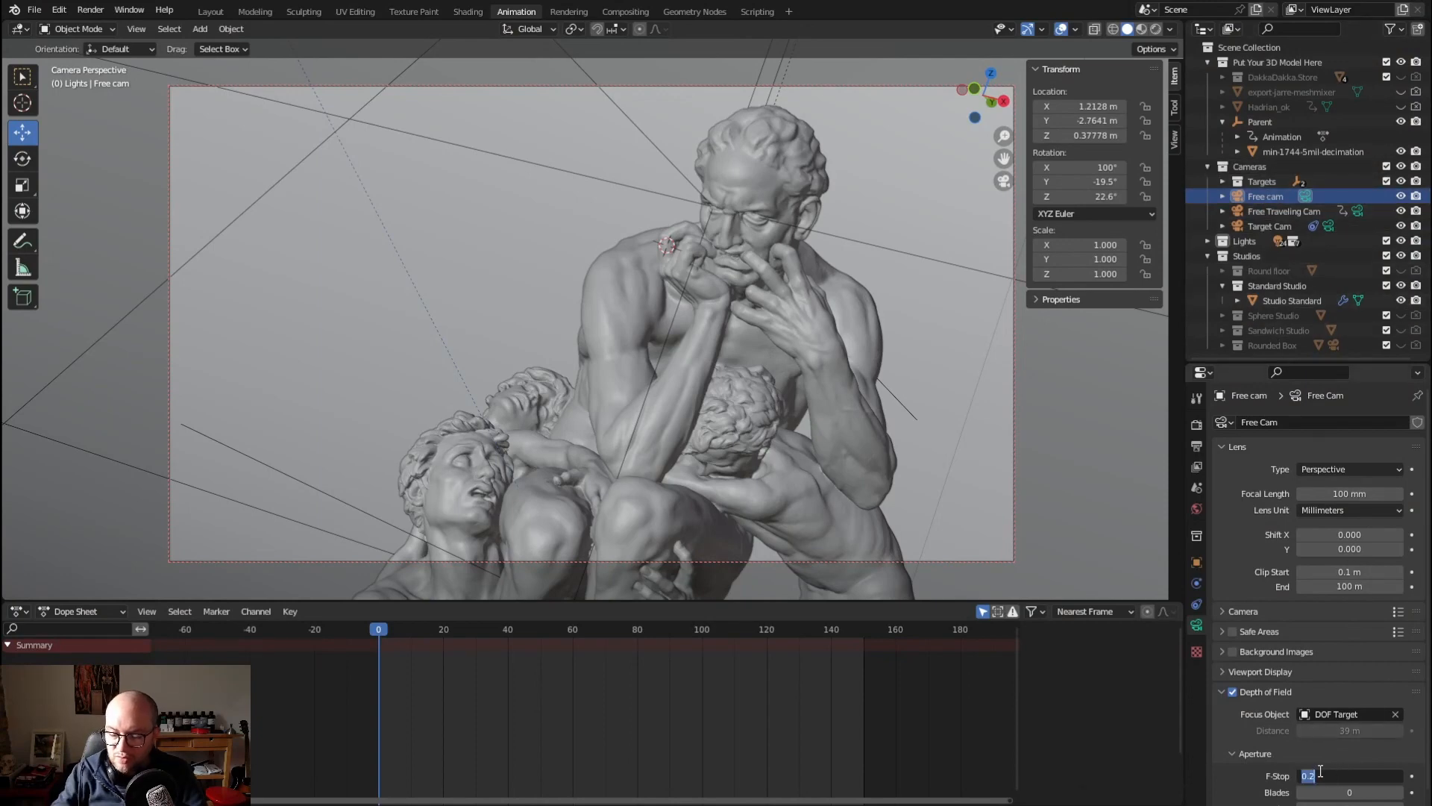
text(1)
key(Return)
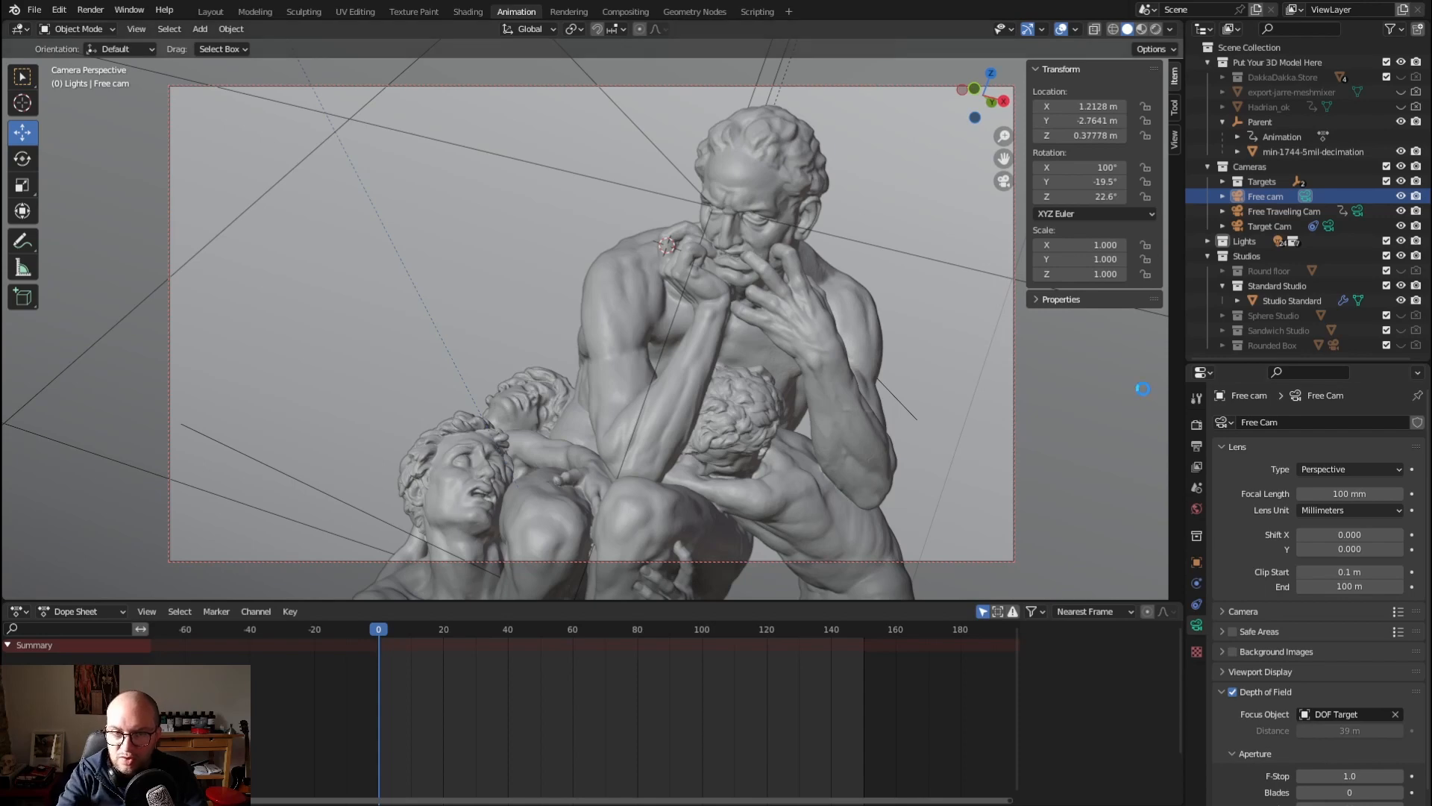
key(F12)
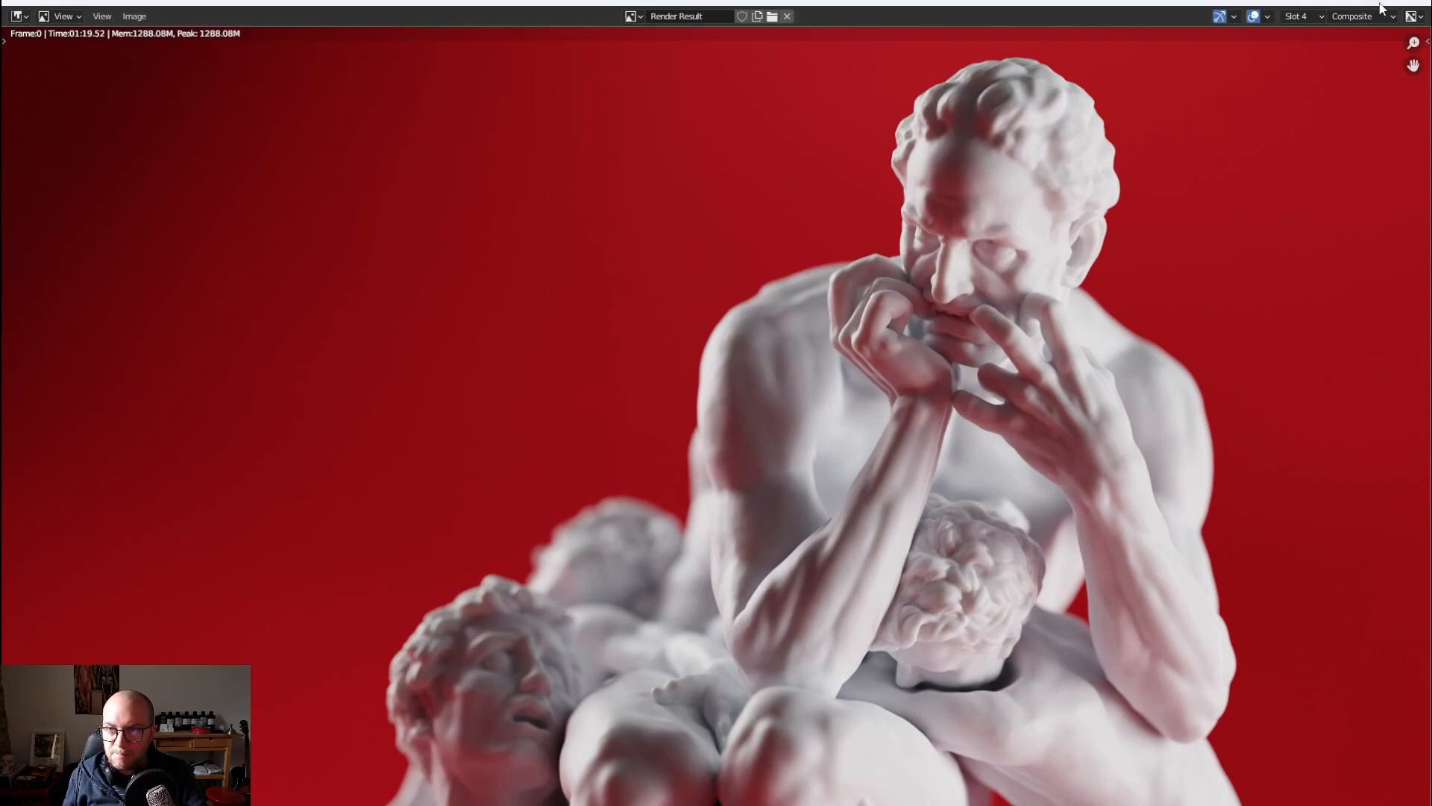
click(1413, 4)
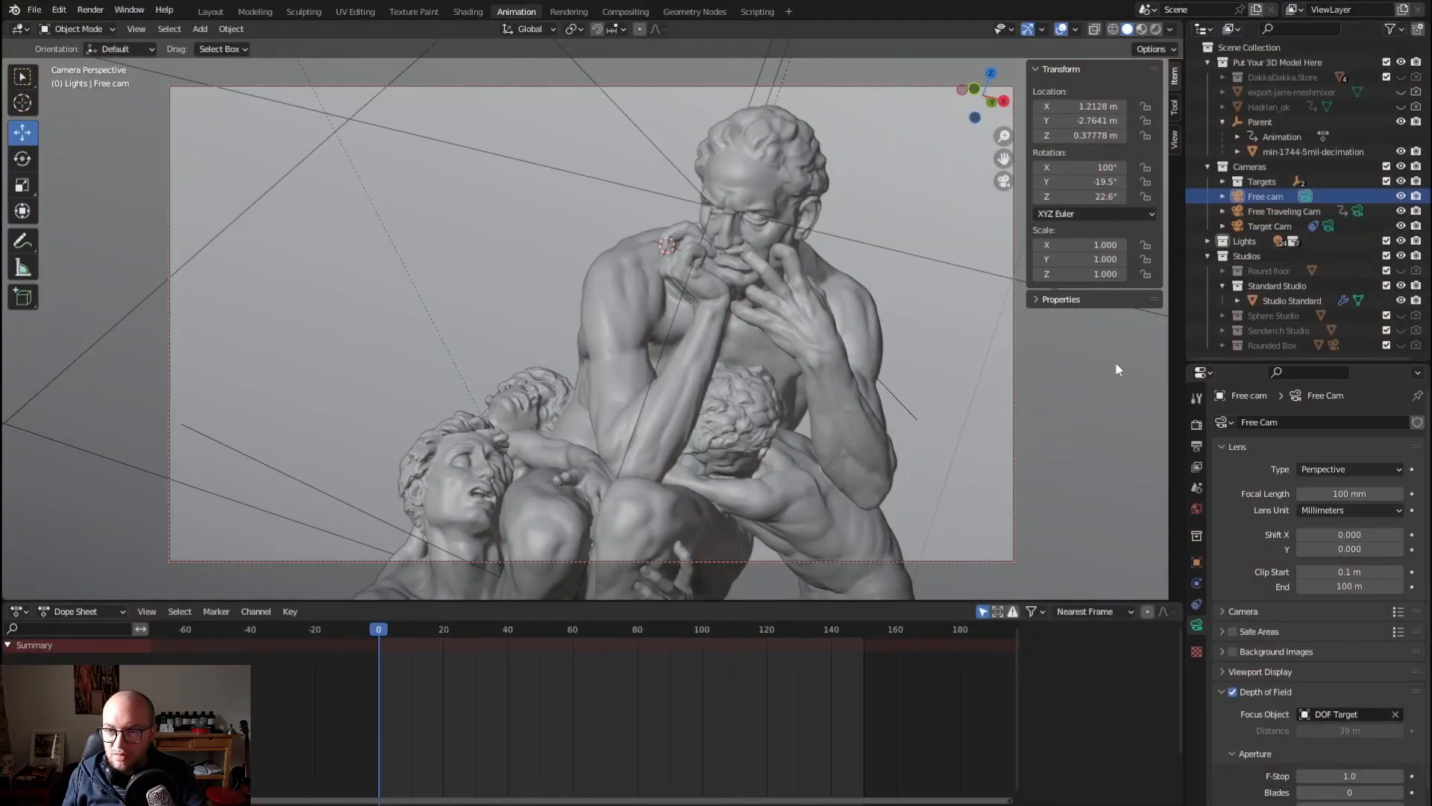
Leave the camera view and switch the studio lighting from the 3 Lights collection to 2 lights
key(KP_0)
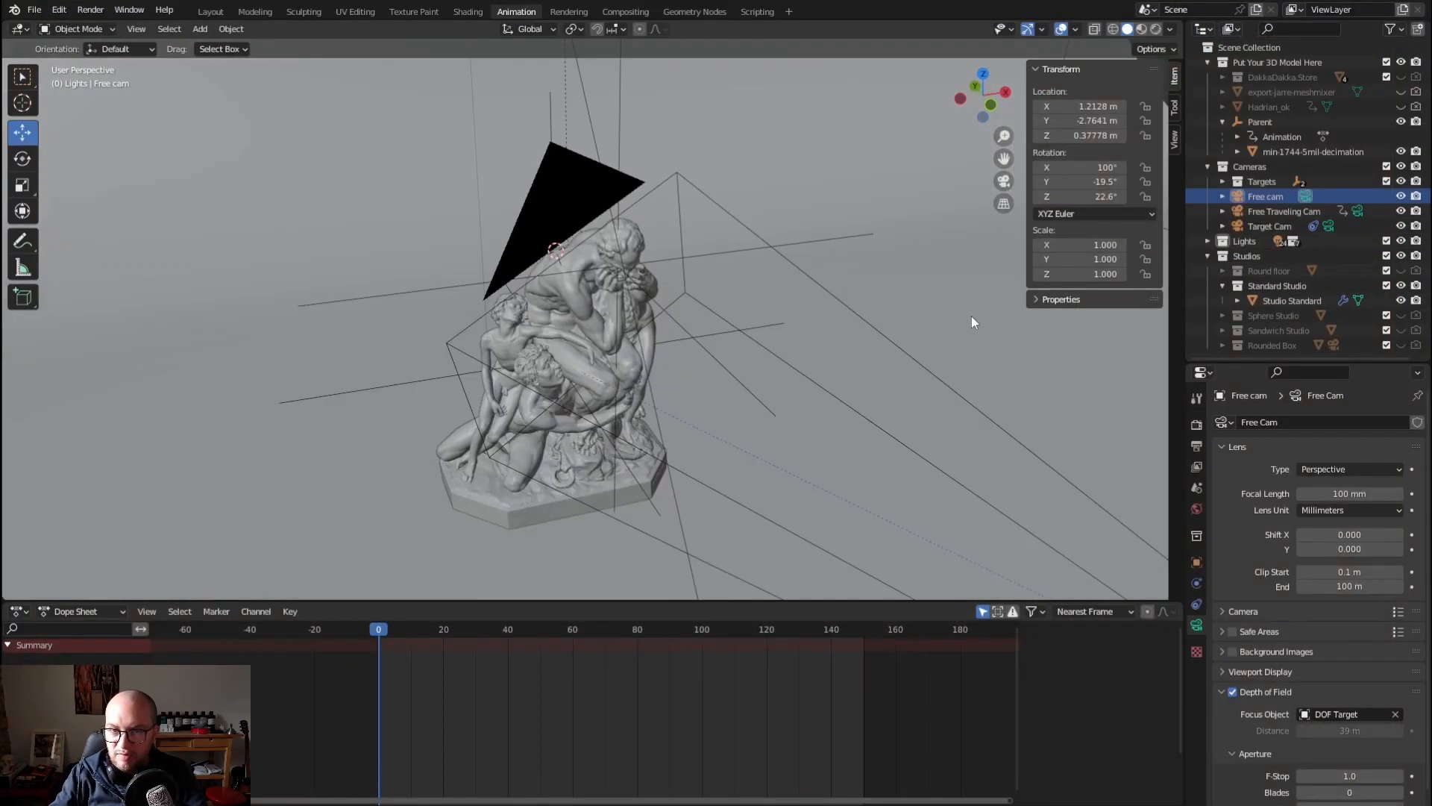
scroll(828, 354, down, 9)
middle_drag(739, 356, 739, 317)
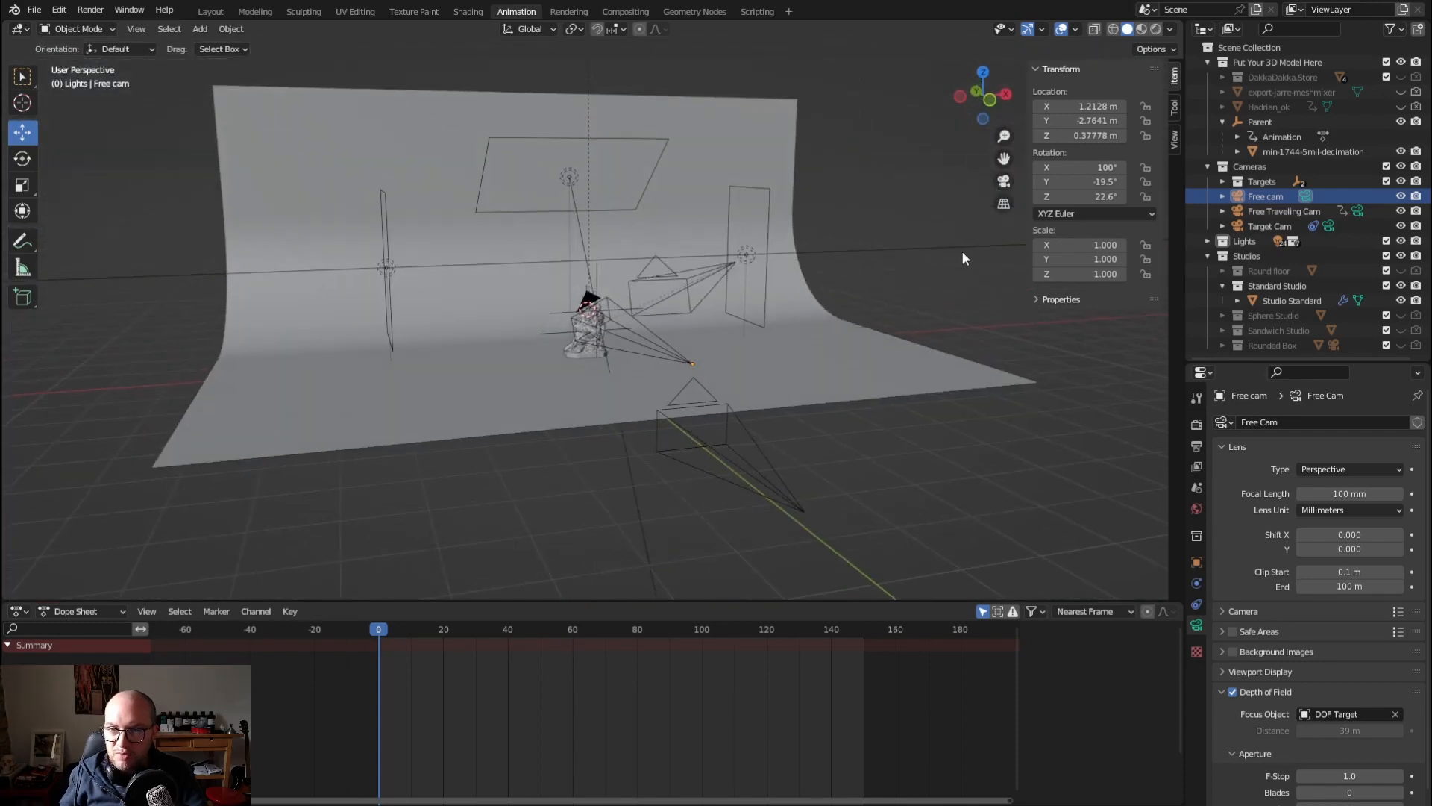
click(1222, 286)
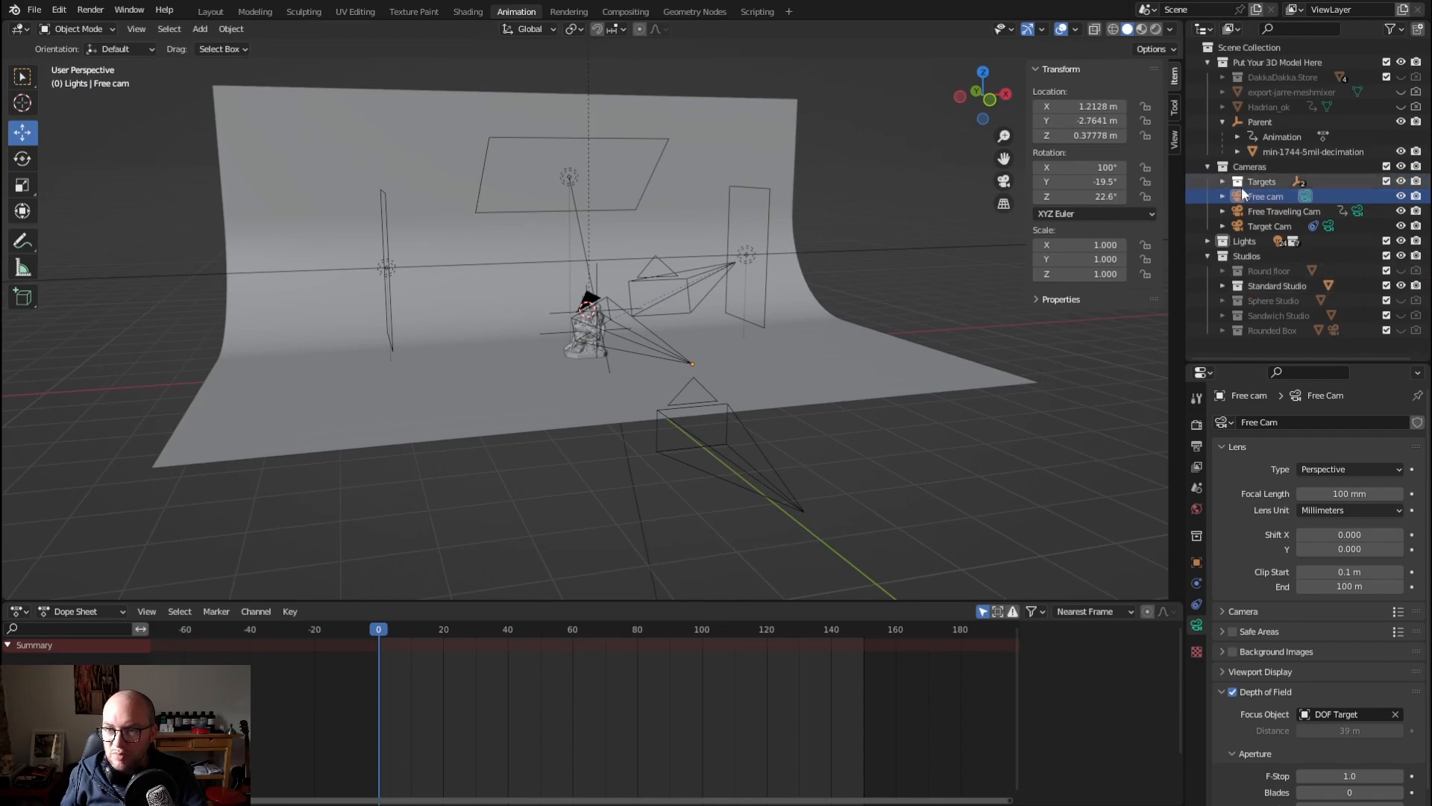
click(1207, 241)
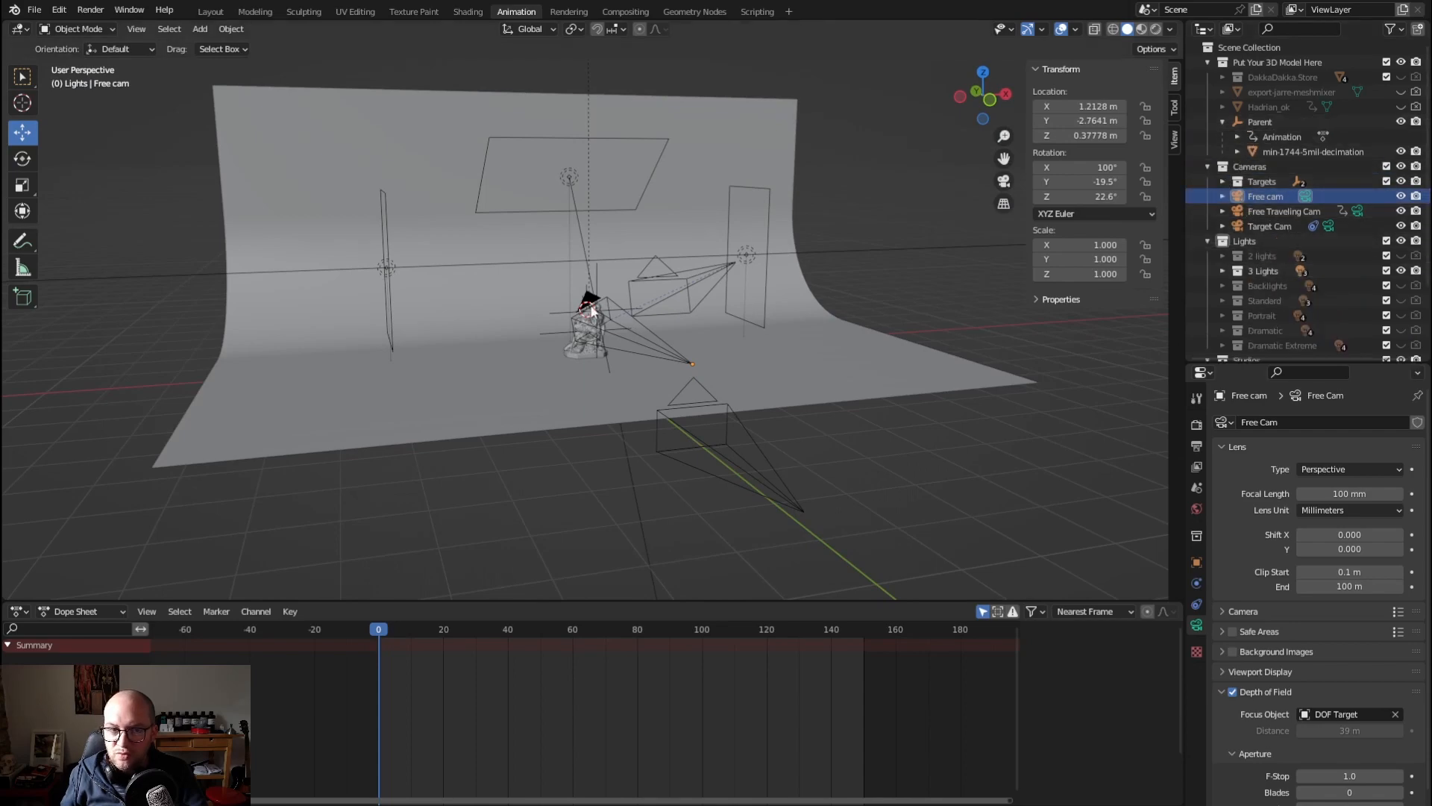
scroll(959, 303, up, 6)
mouse_move(600, 303)
middle_down()
mouse_move(681, 336)
mouse_move(582, 321)
middle_up()
scroll(576, 321, down, 6)
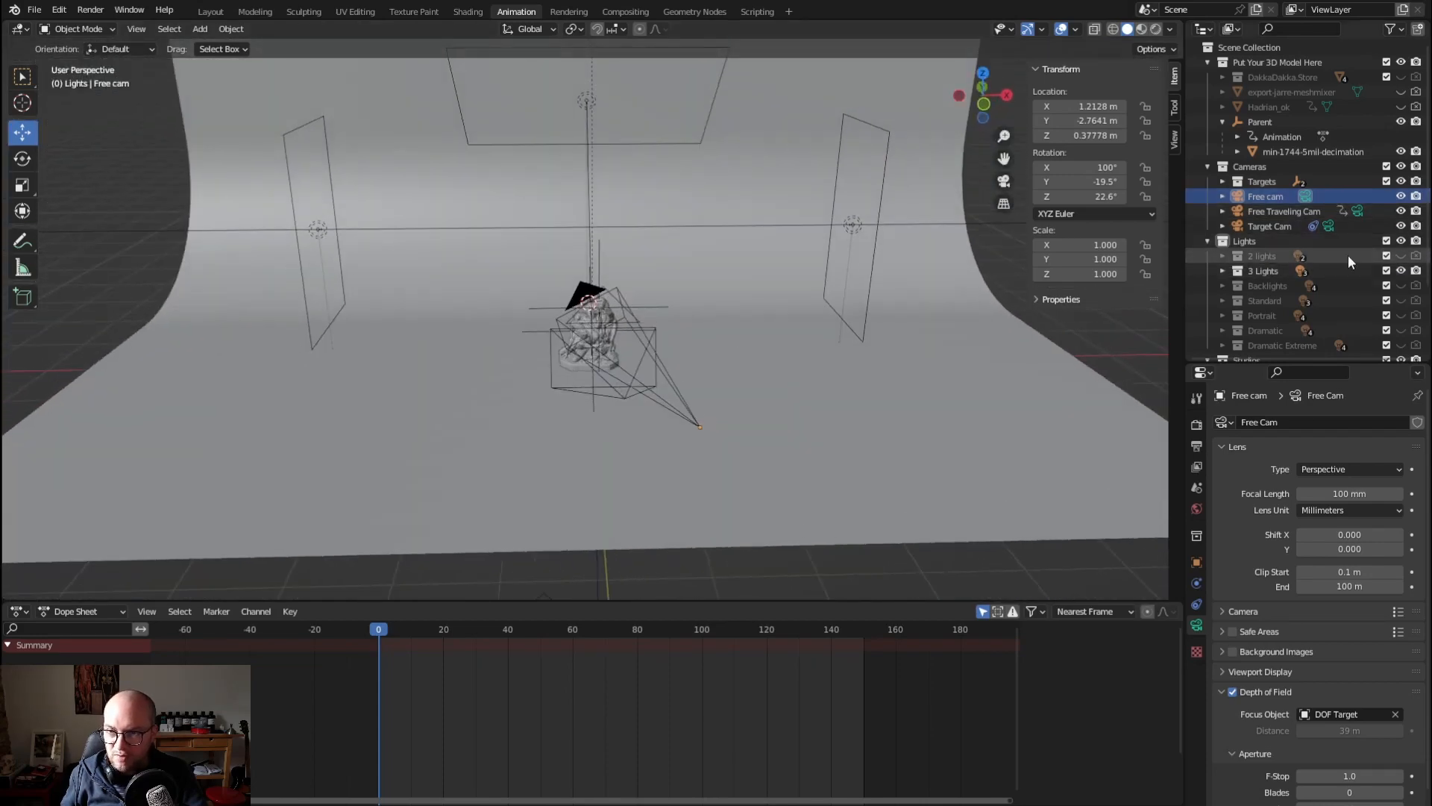
click(1402, 256)
click(1402, 271)
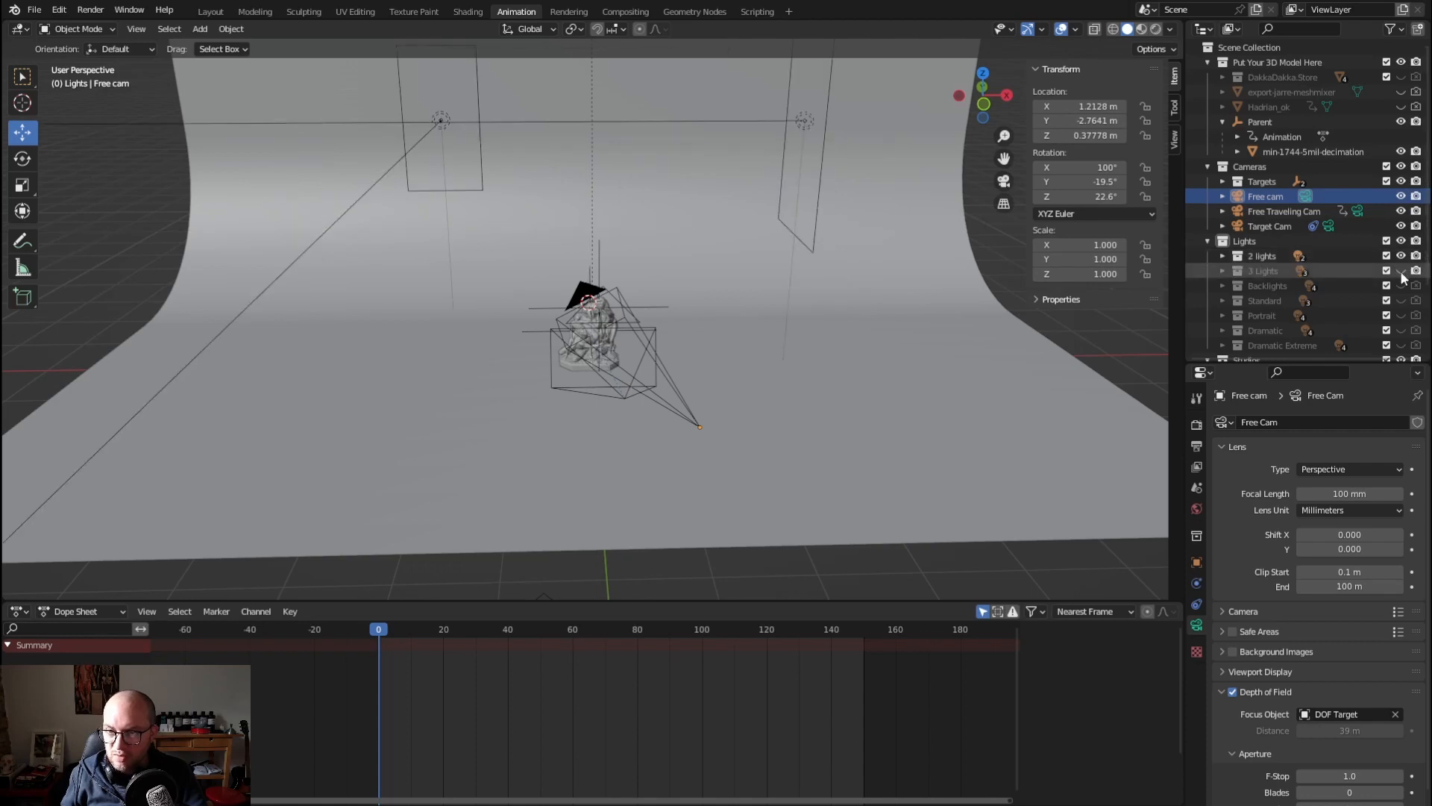
Make Target Cam the active scene camera and look through it
scroll(1264, 197, down, 2)
scroll(1264, 197, up, 2)
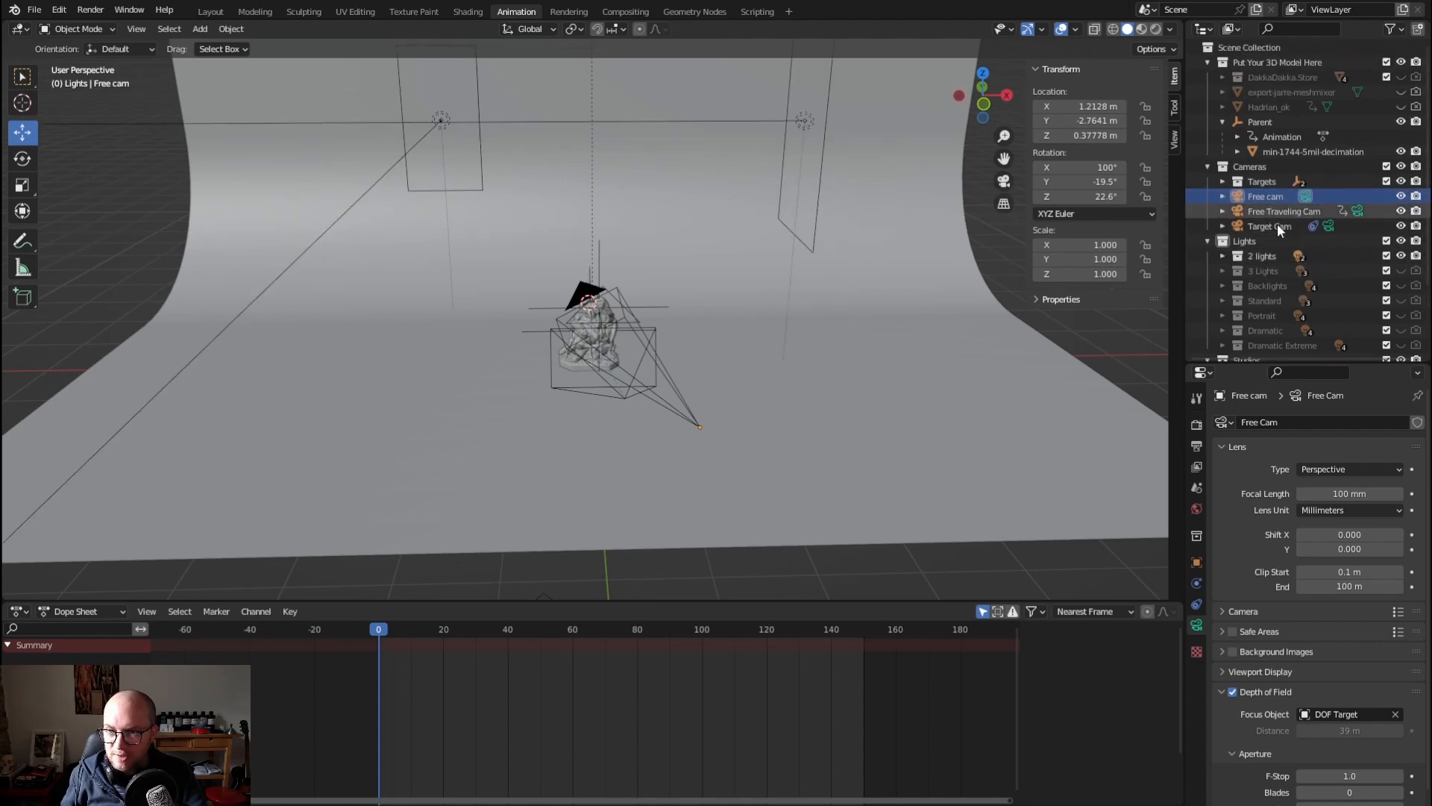
click(1327, 226)
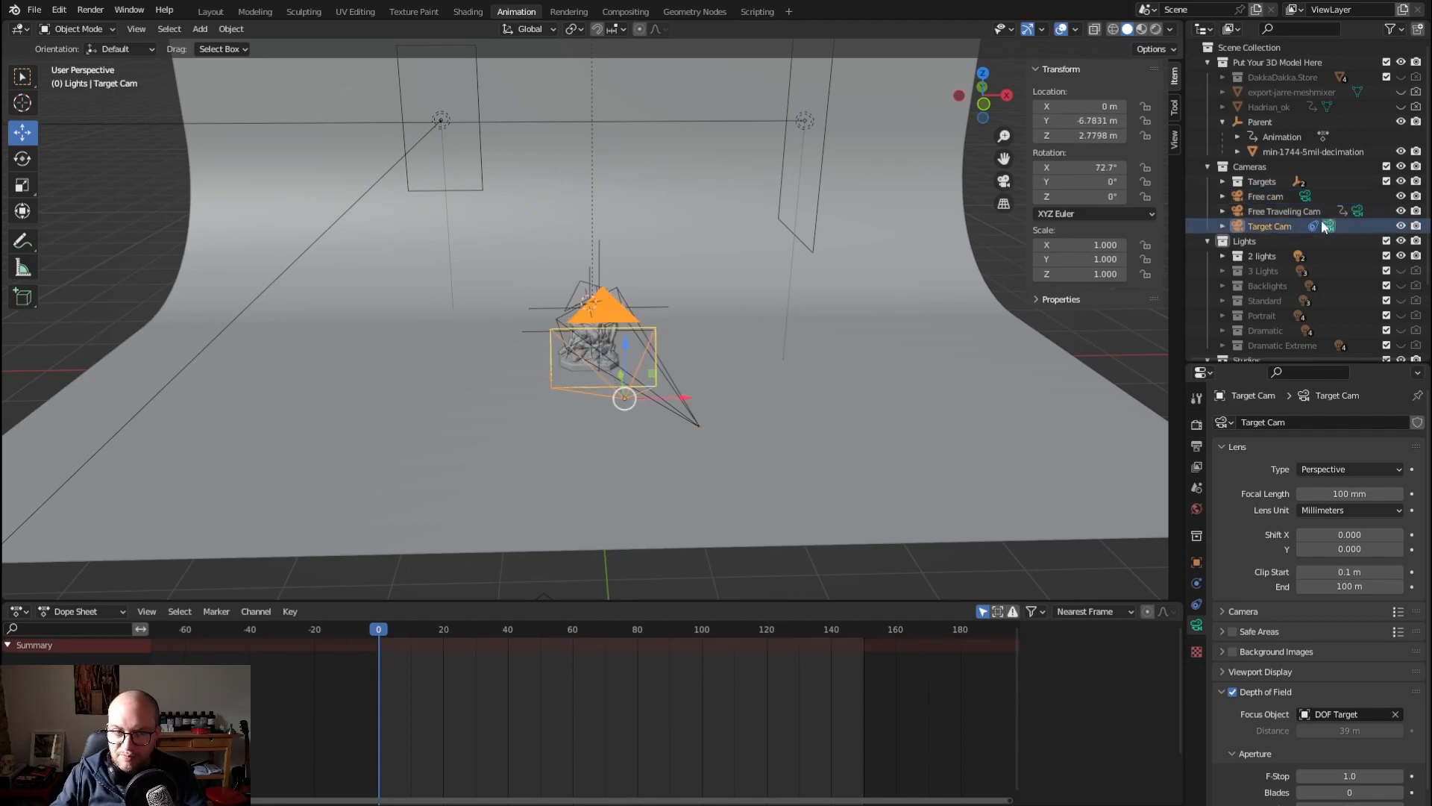
key(KP_0)
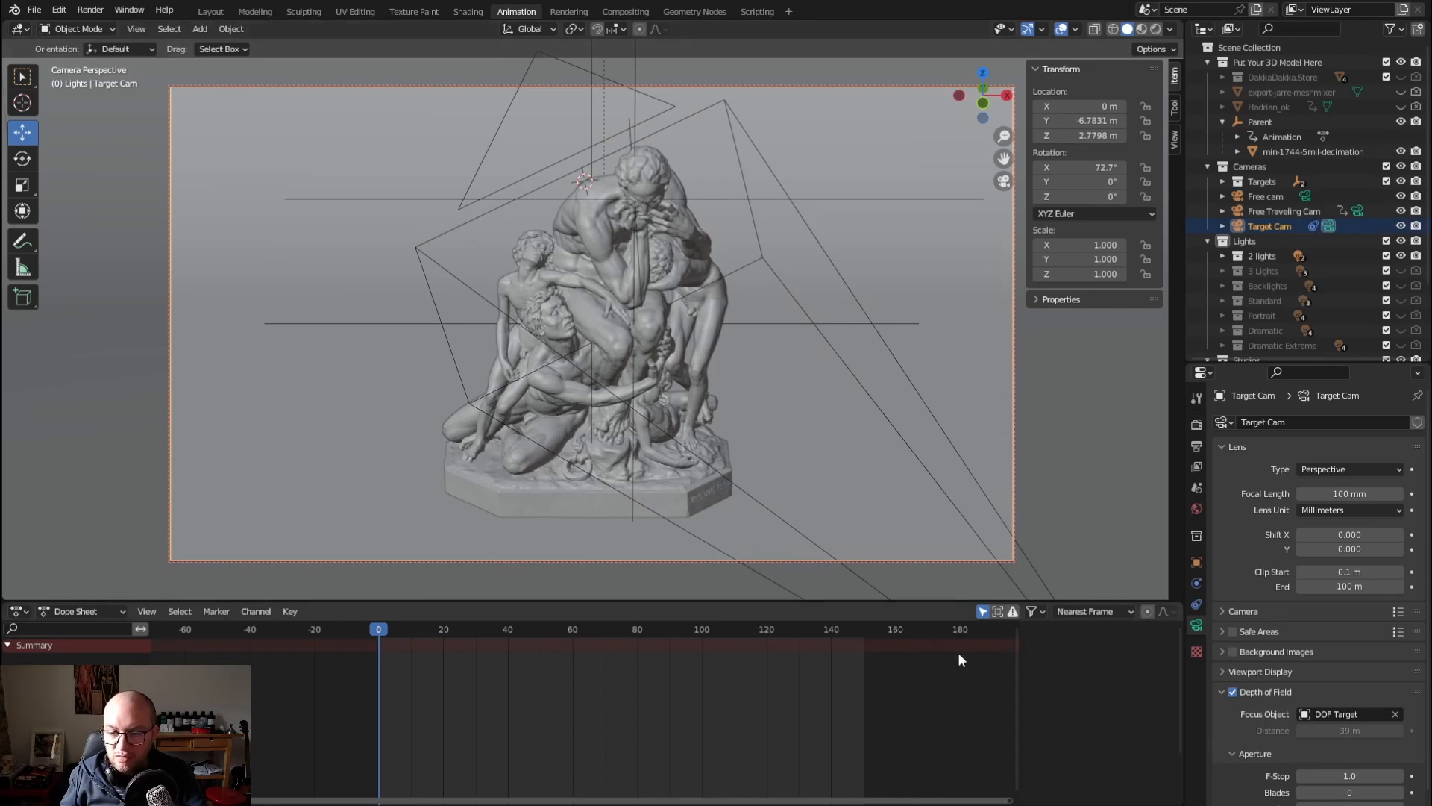
Choose Slot 3 for the render result and render the current frame with the 2 lights setup
click(568, 12)
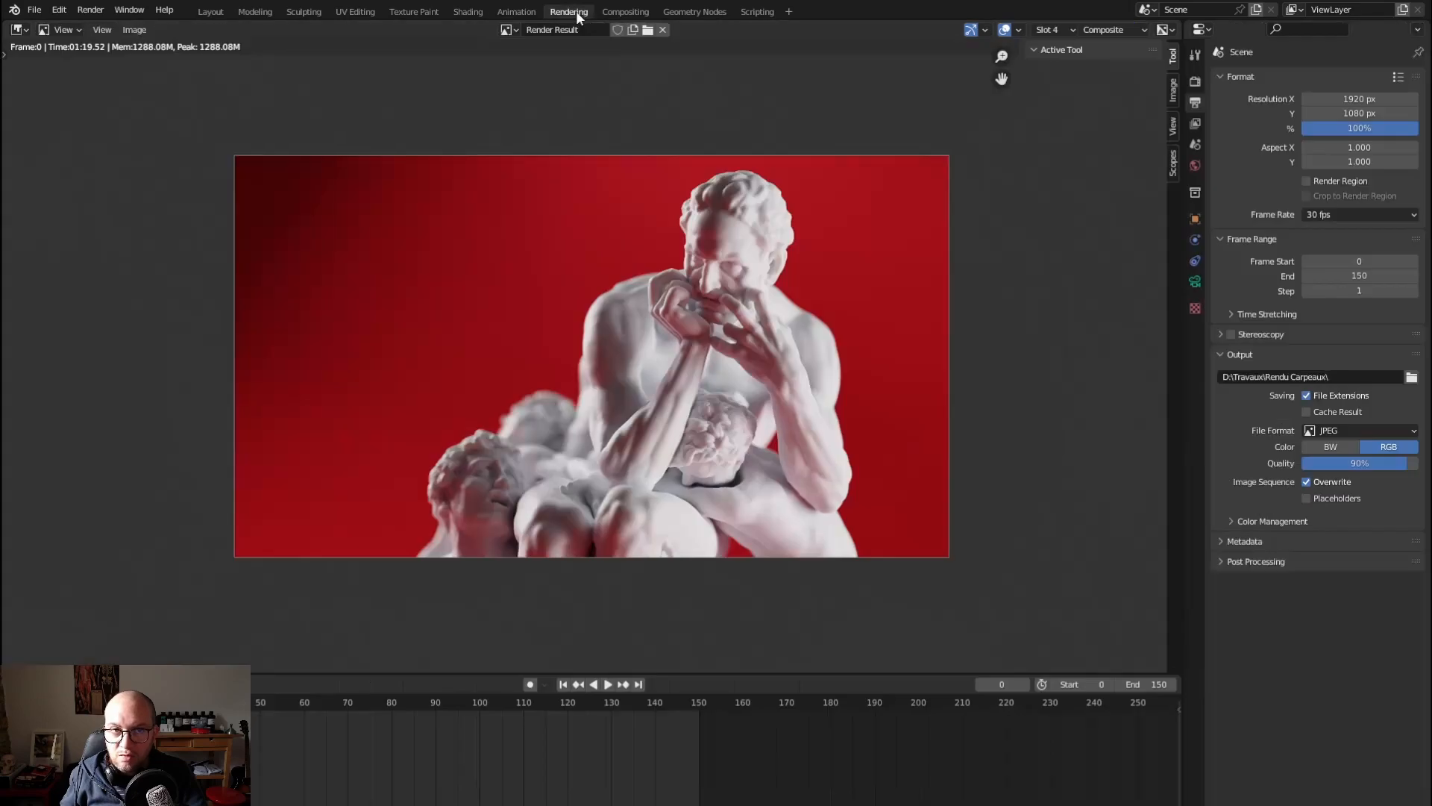
click(1067, 30)
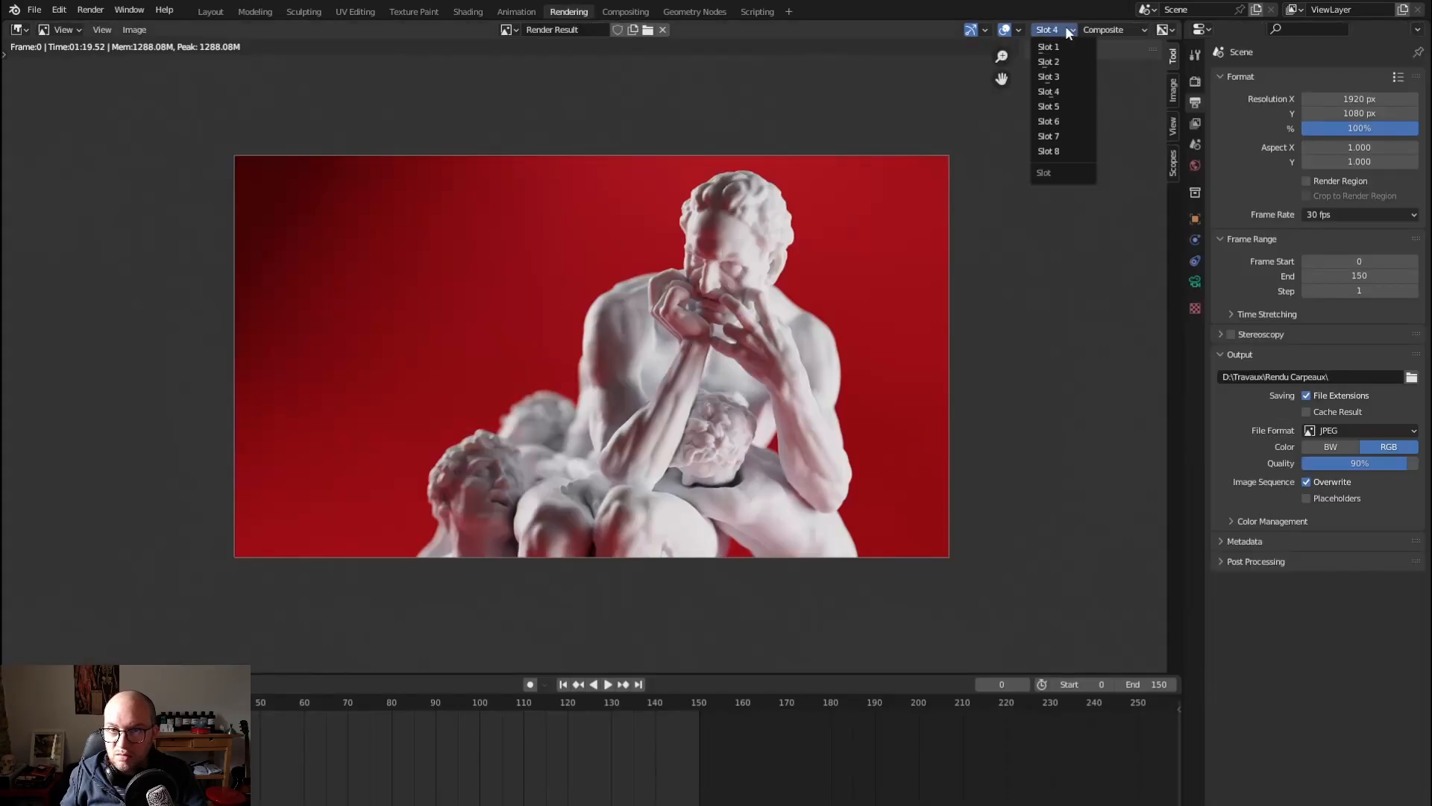
click(1060, 77)
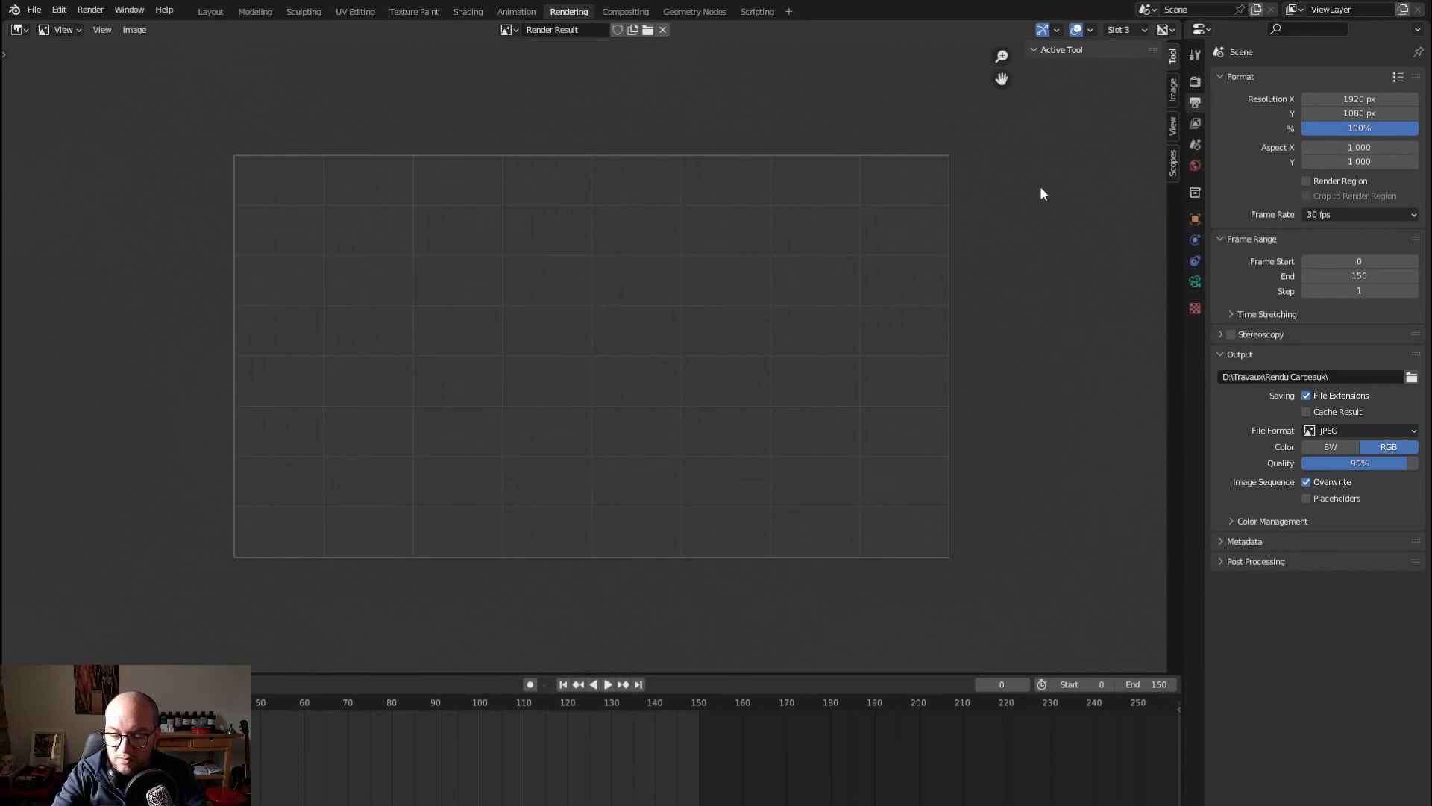
key(F12)
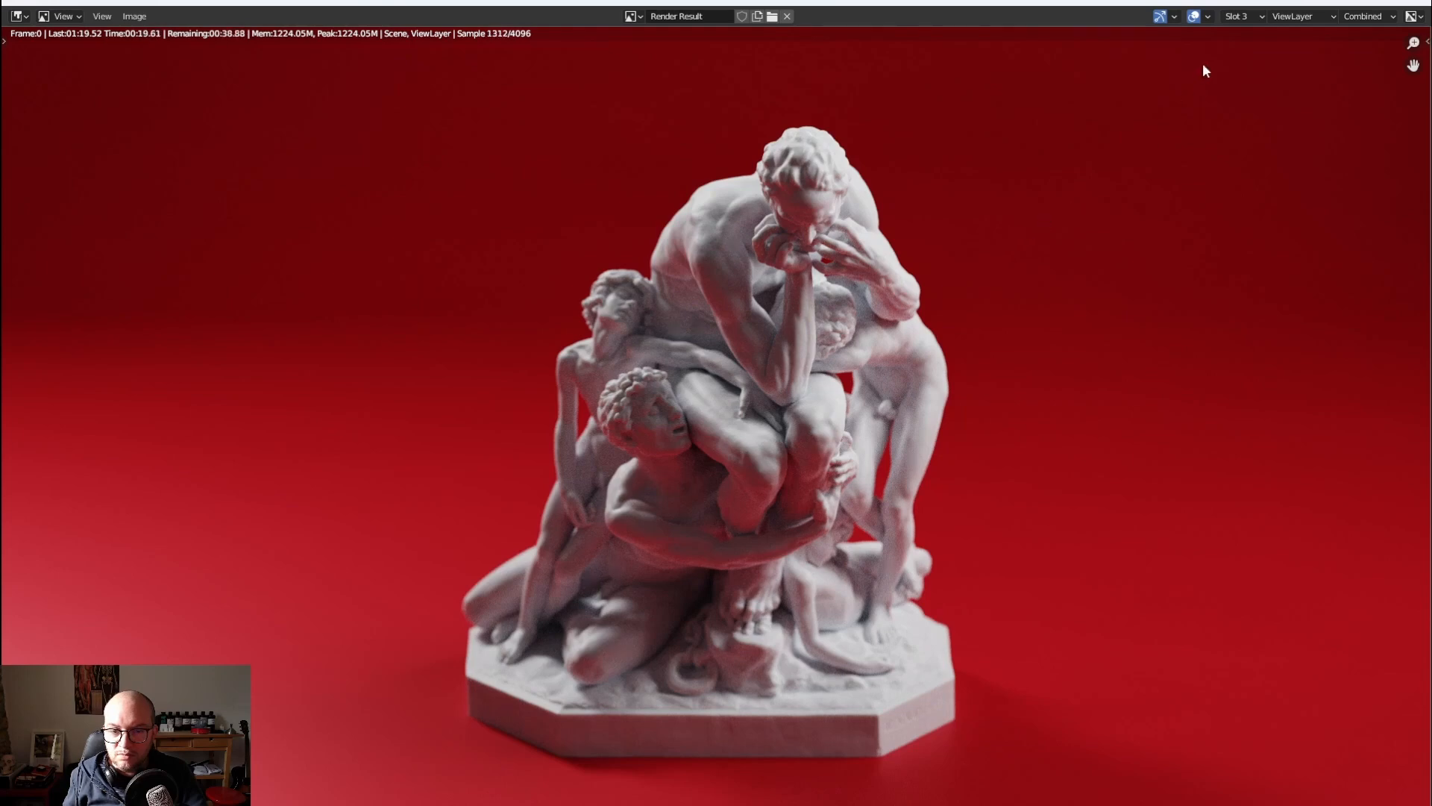
Compare the close-up render in Slot 4 with the full-statue render in Slot 3
click(1243, 18)
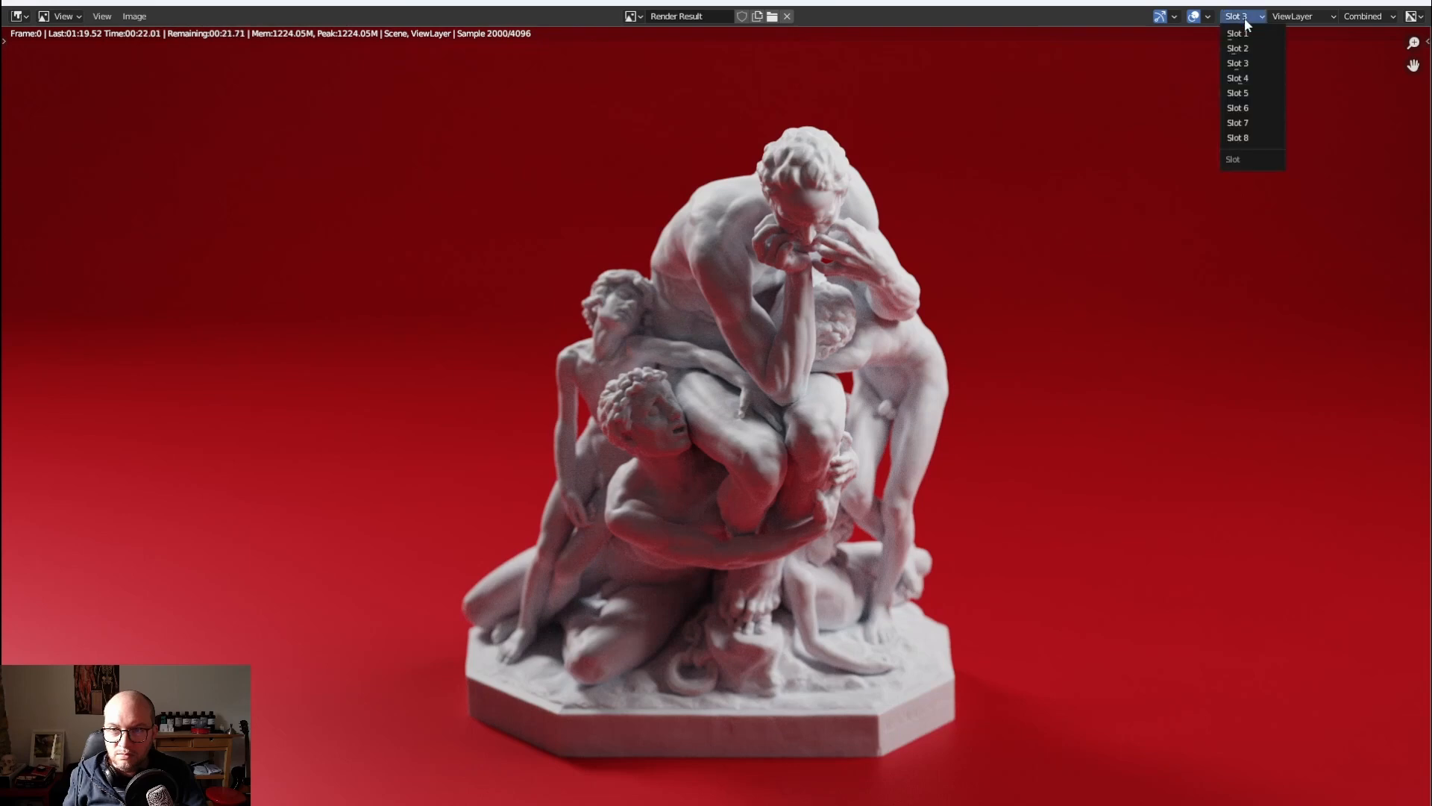
click(1238, 78)
click(1297, 16)
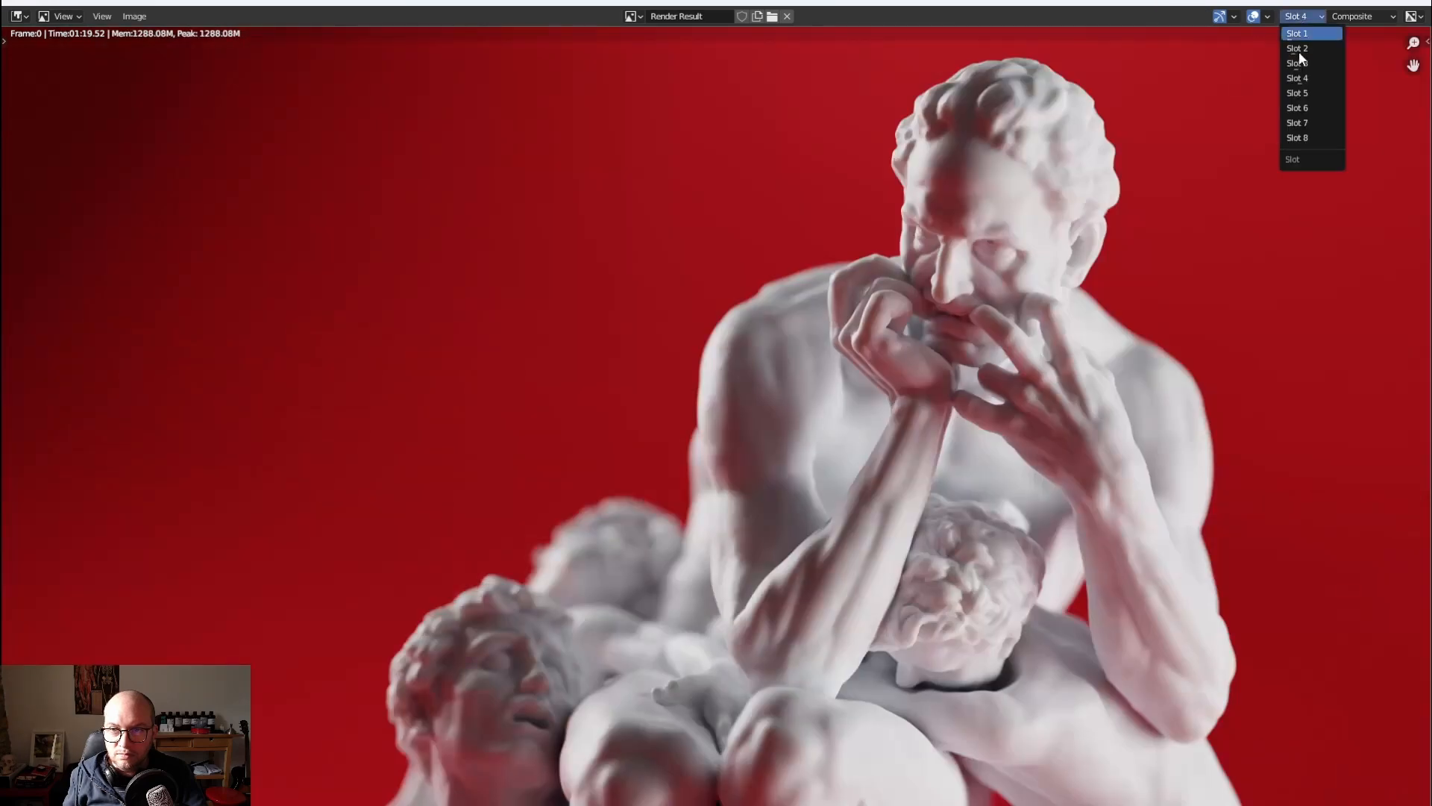
click(1299, 52)
click(1368, 18)
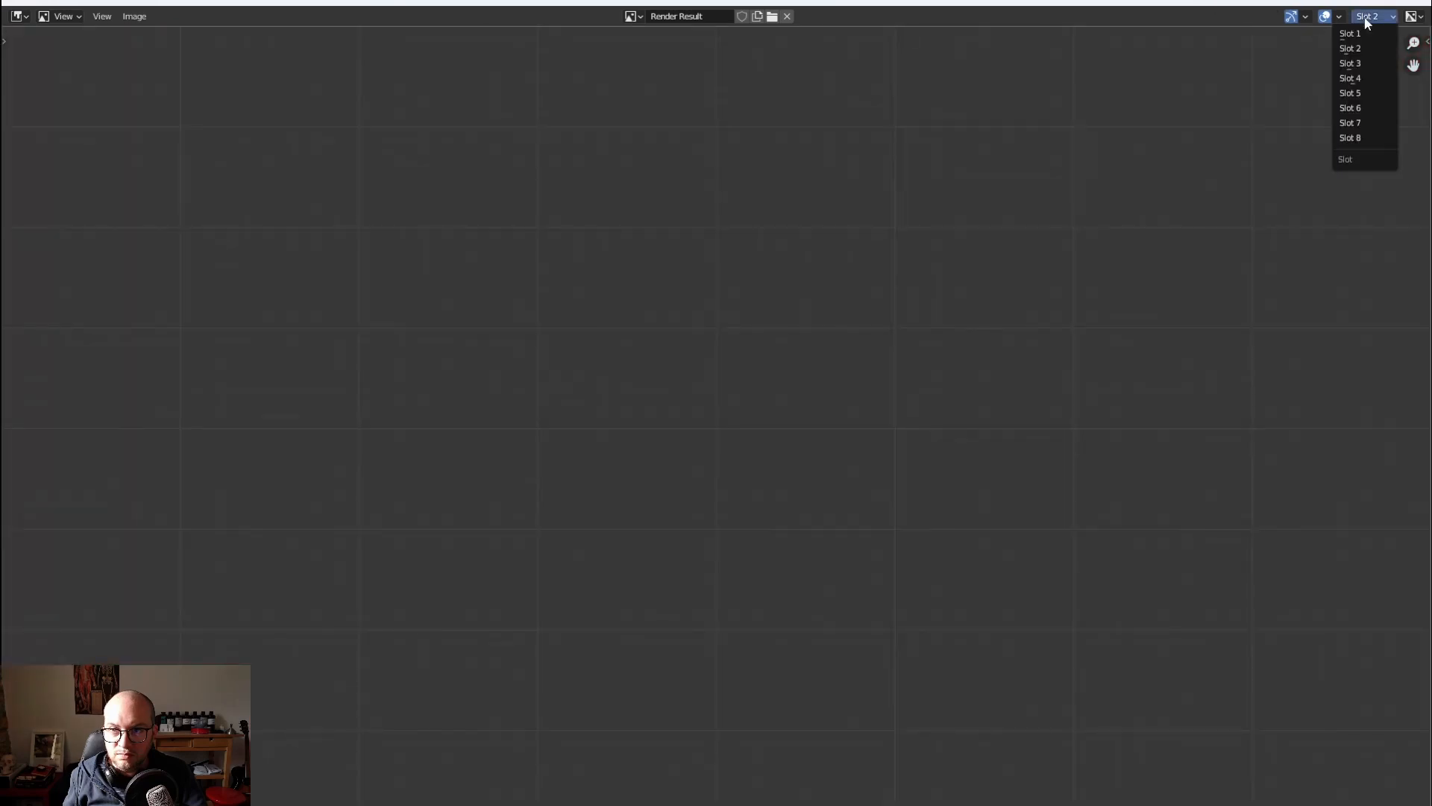
click(1350, 60)
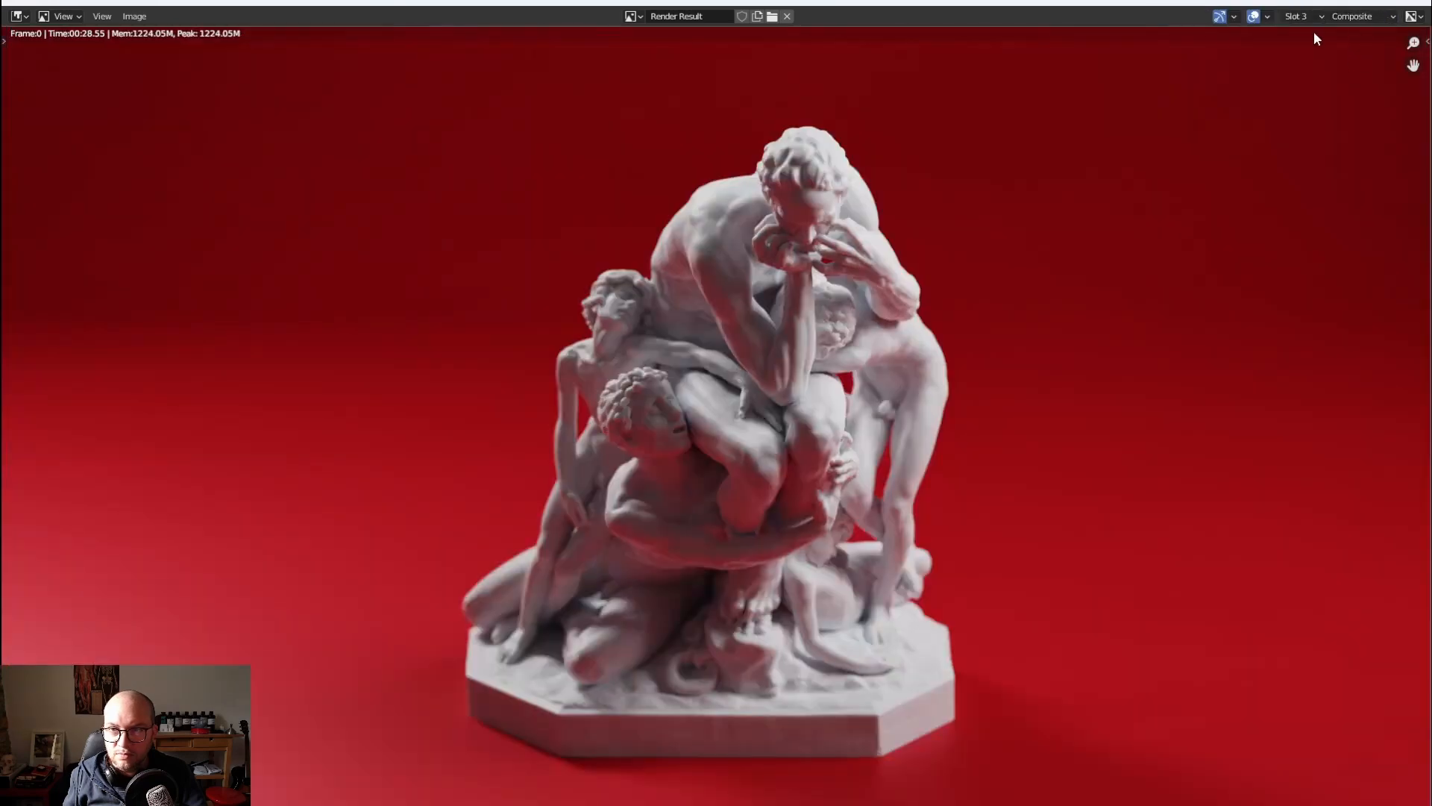
Choose the empty Slot 2 for the render result and close the render window
click(1300, 17)
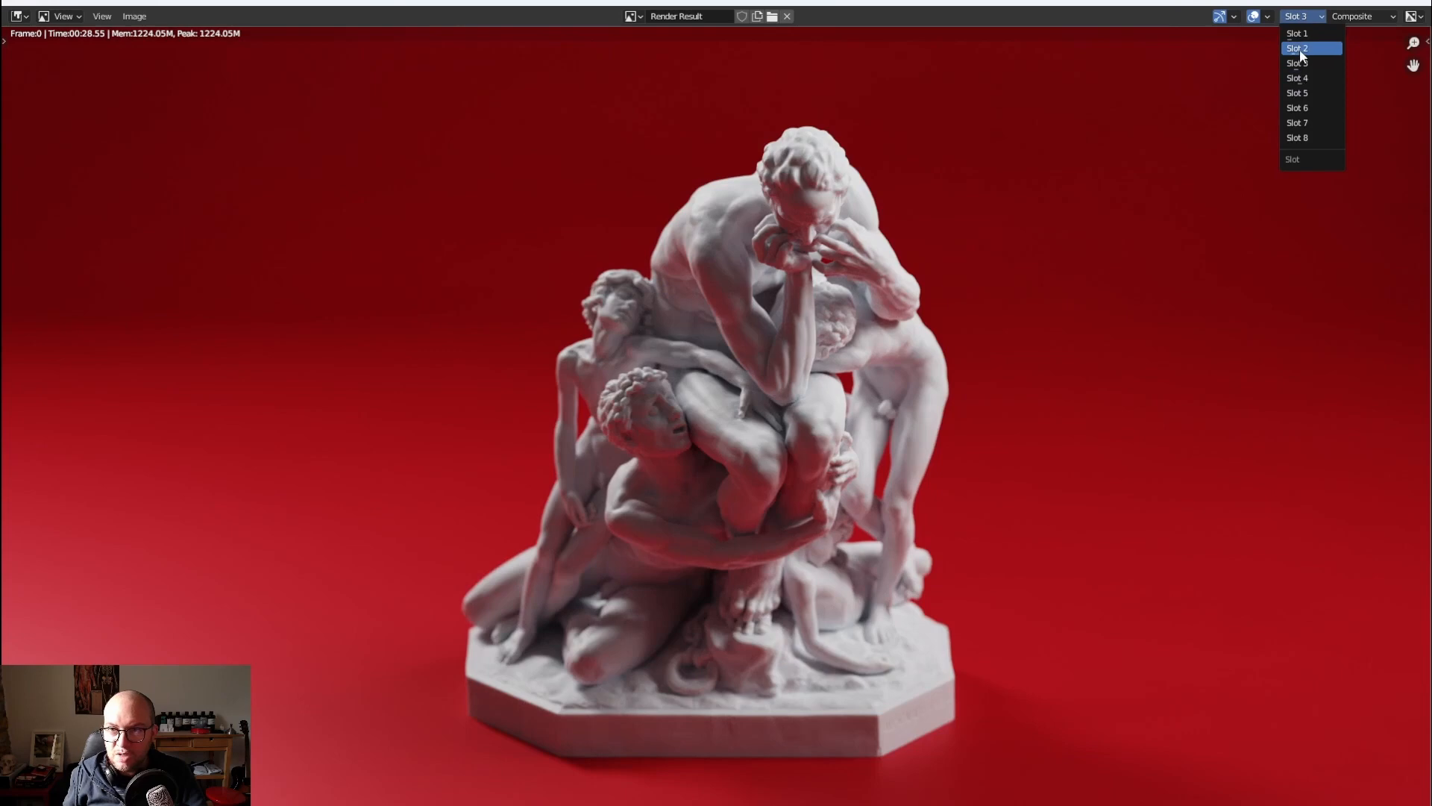
click(1299, 49)
click(1336, 2)
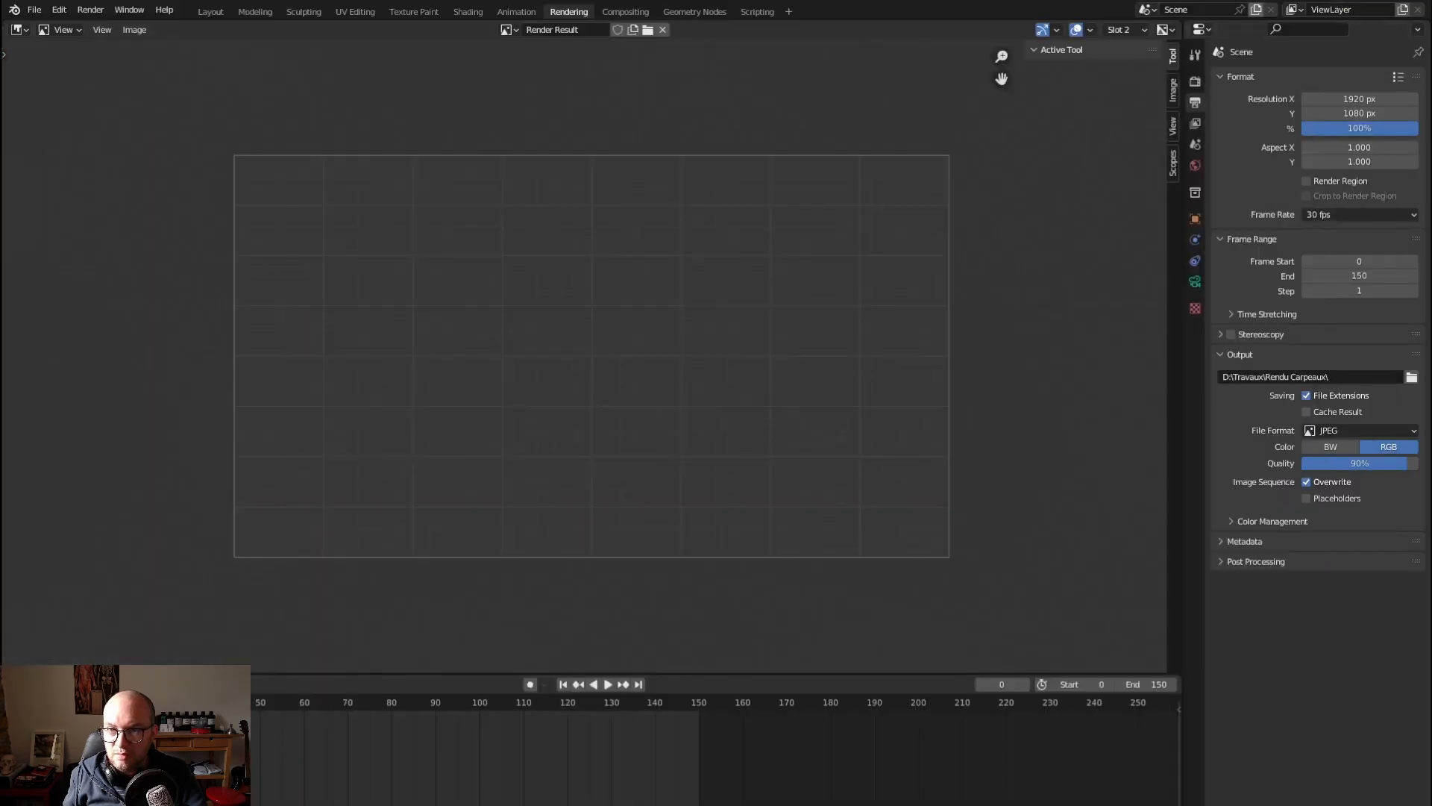
Disable 2 lights and enable 3 Lights in both viewport and renders, and render the current frame
click(209, 13)
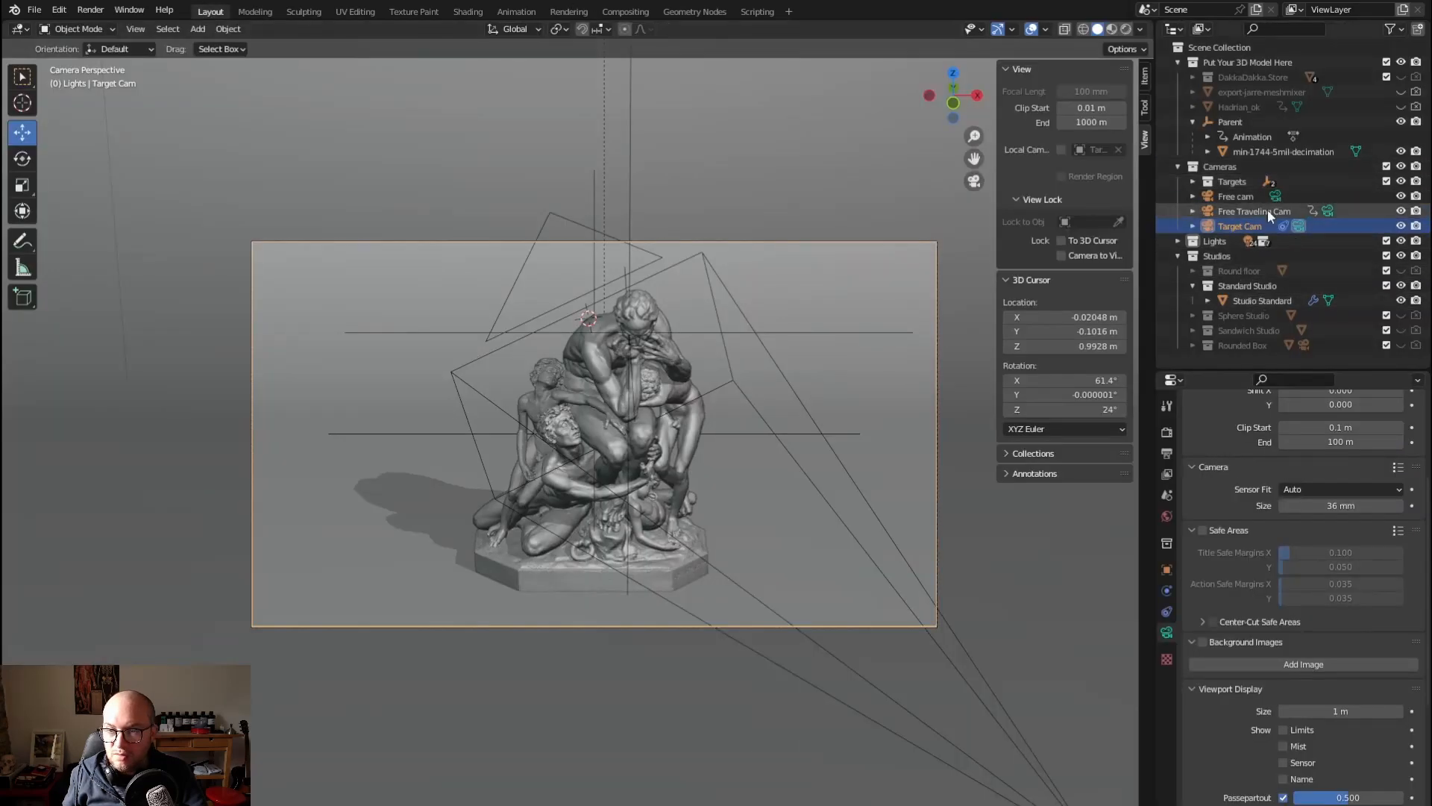
click(1178, 241)
click(1401, 256)
click(1416, 257)
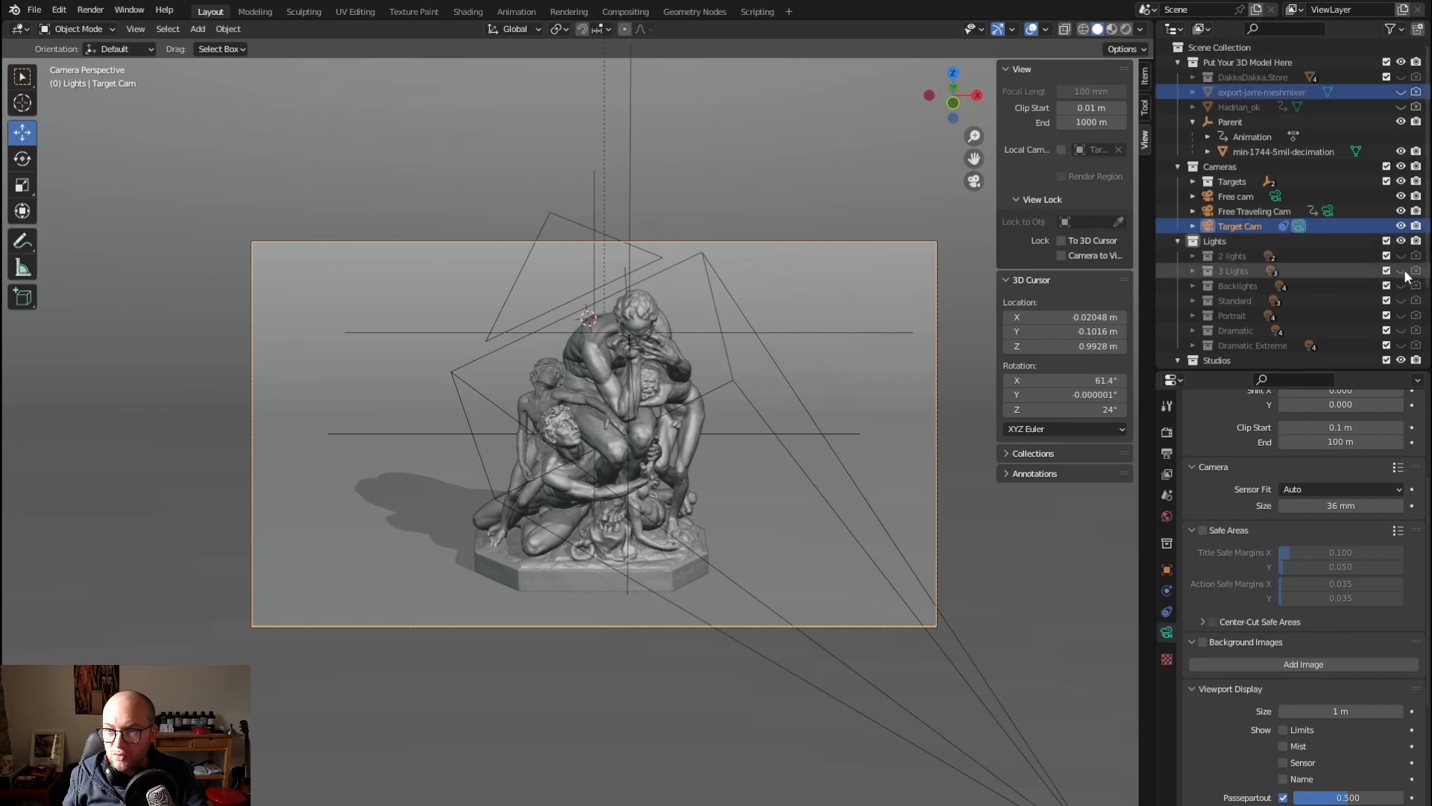
click(1401, 271)
click(1416, 271)
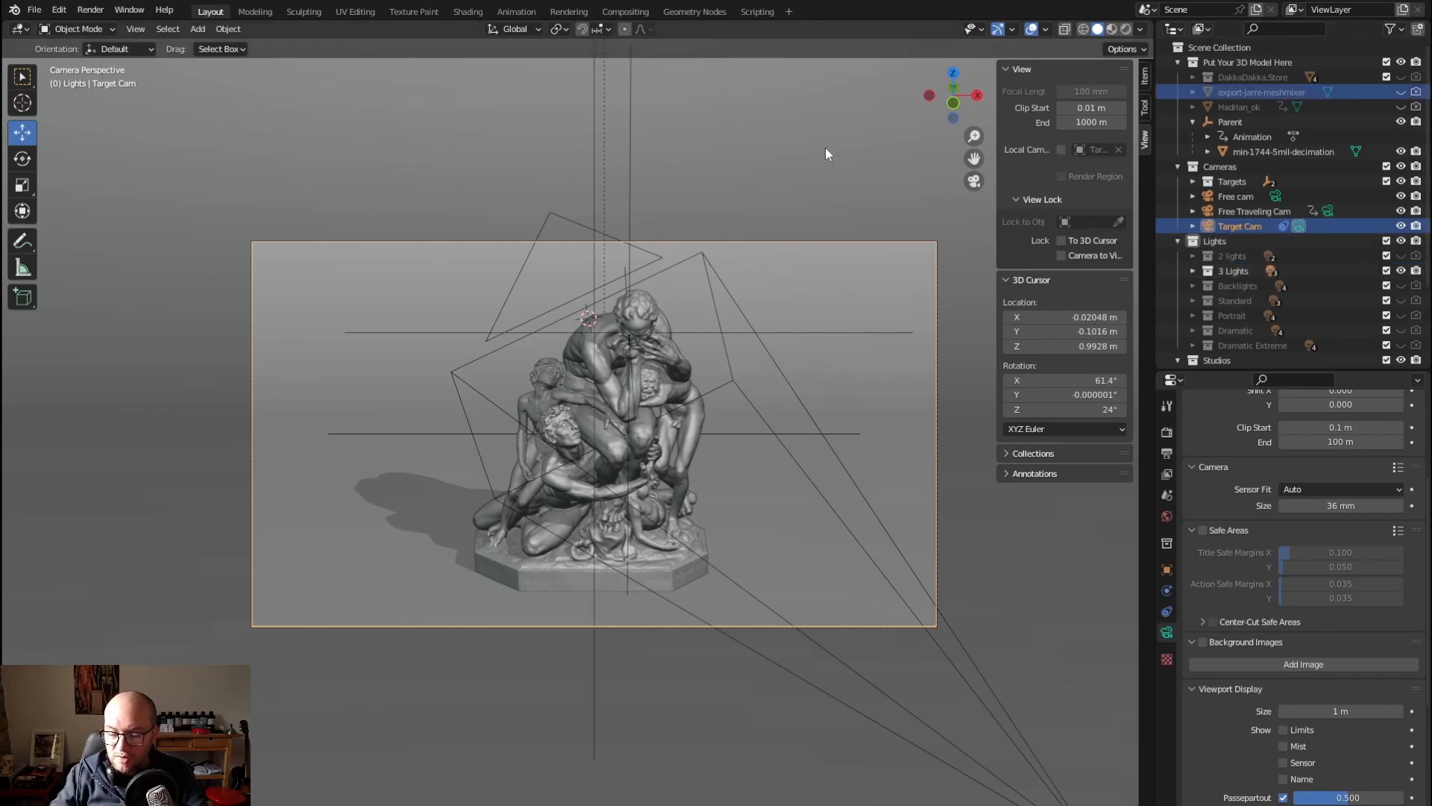
key(F12)
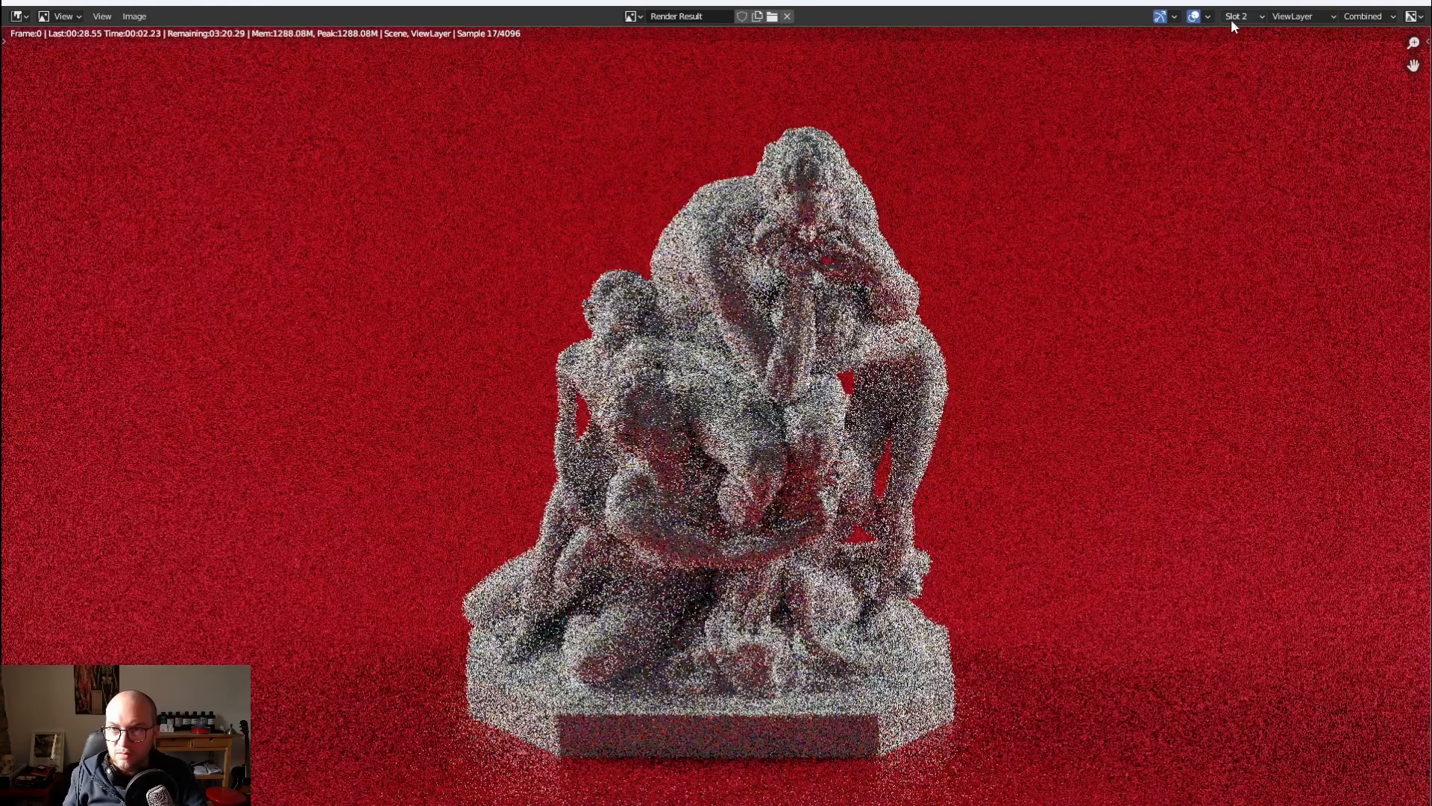
Compare the 2 lights render in Slot 3 with the 3 Lights render in Slot 2, and close the render window
click(1232, 20)
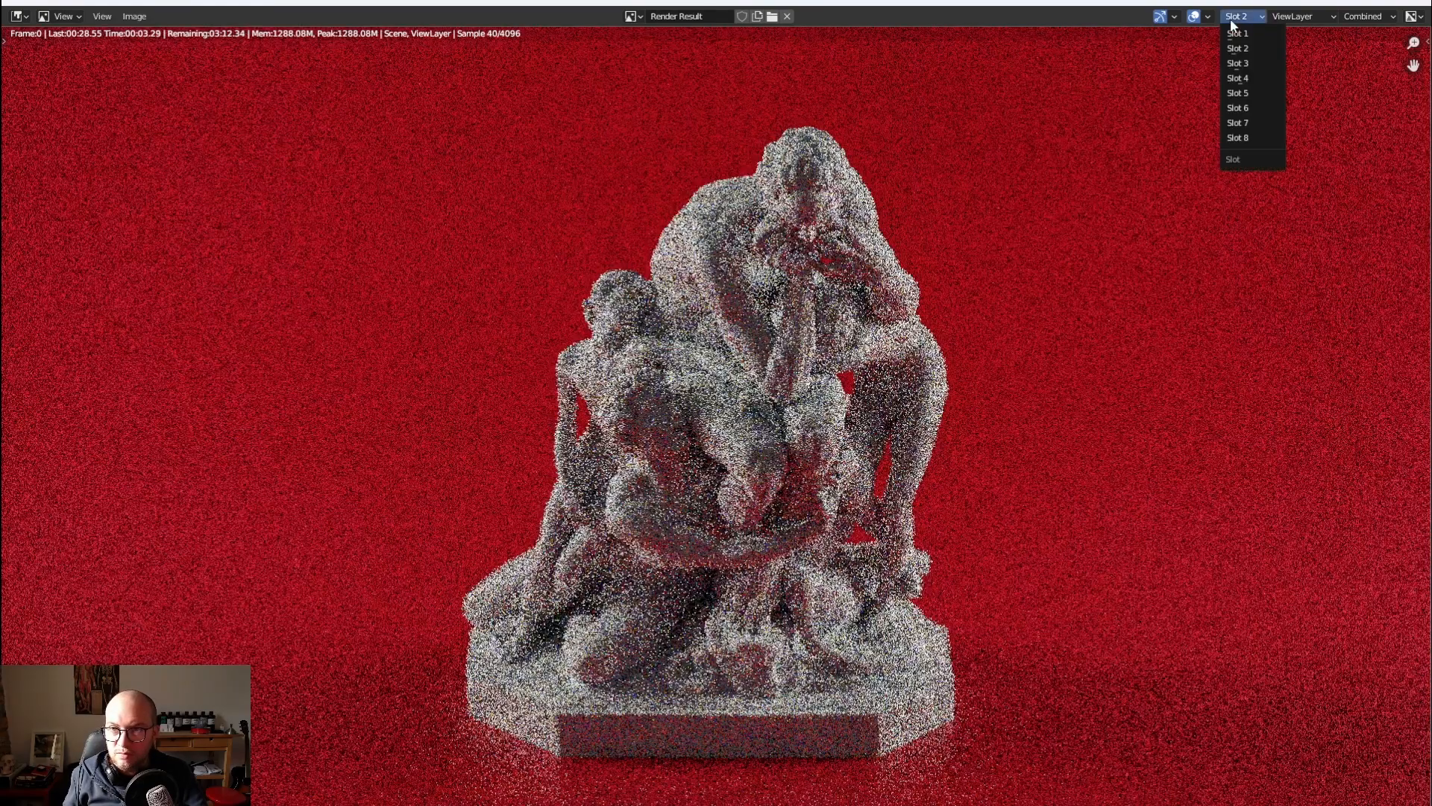
click(1233, 60)
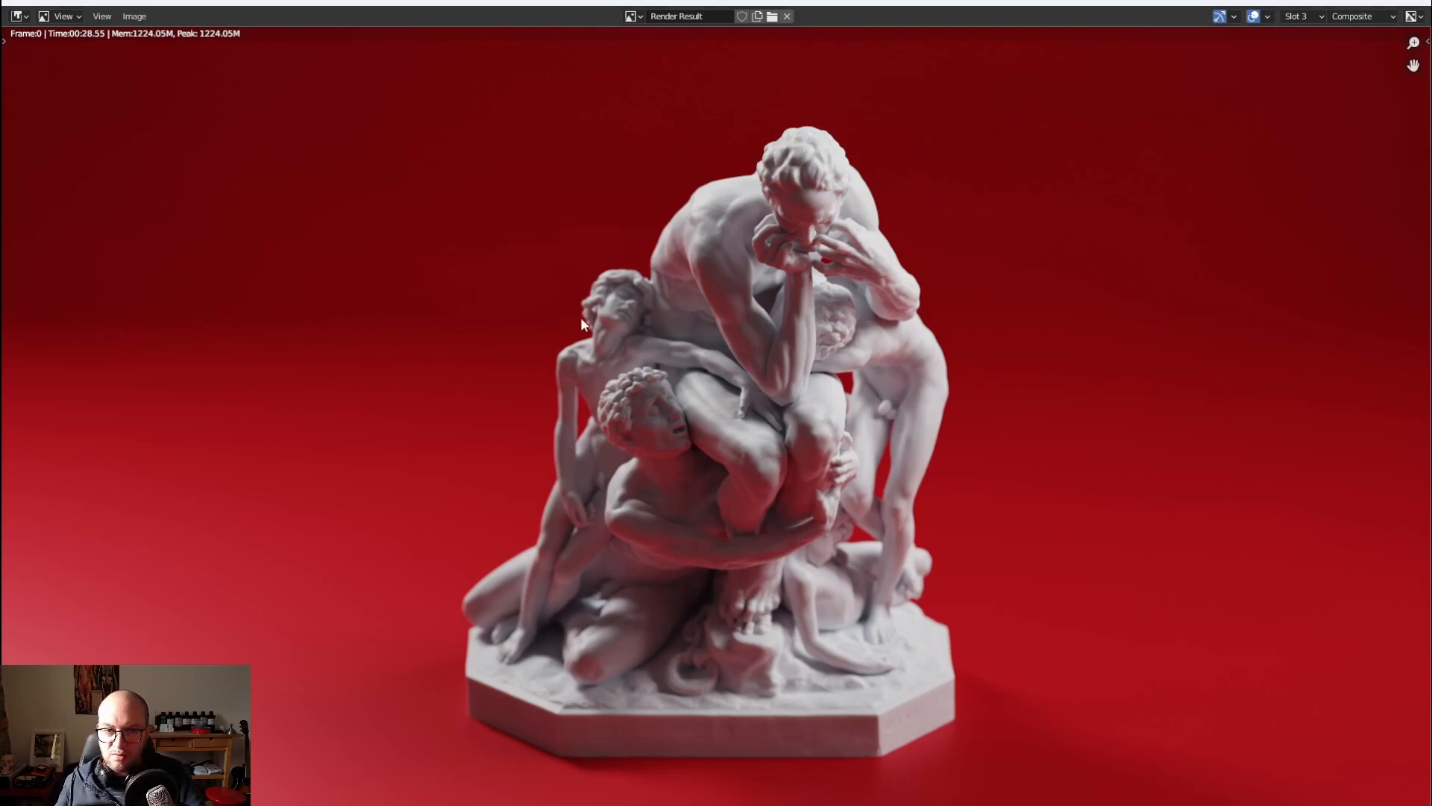
click(1300, 16)
click(1300, 52)
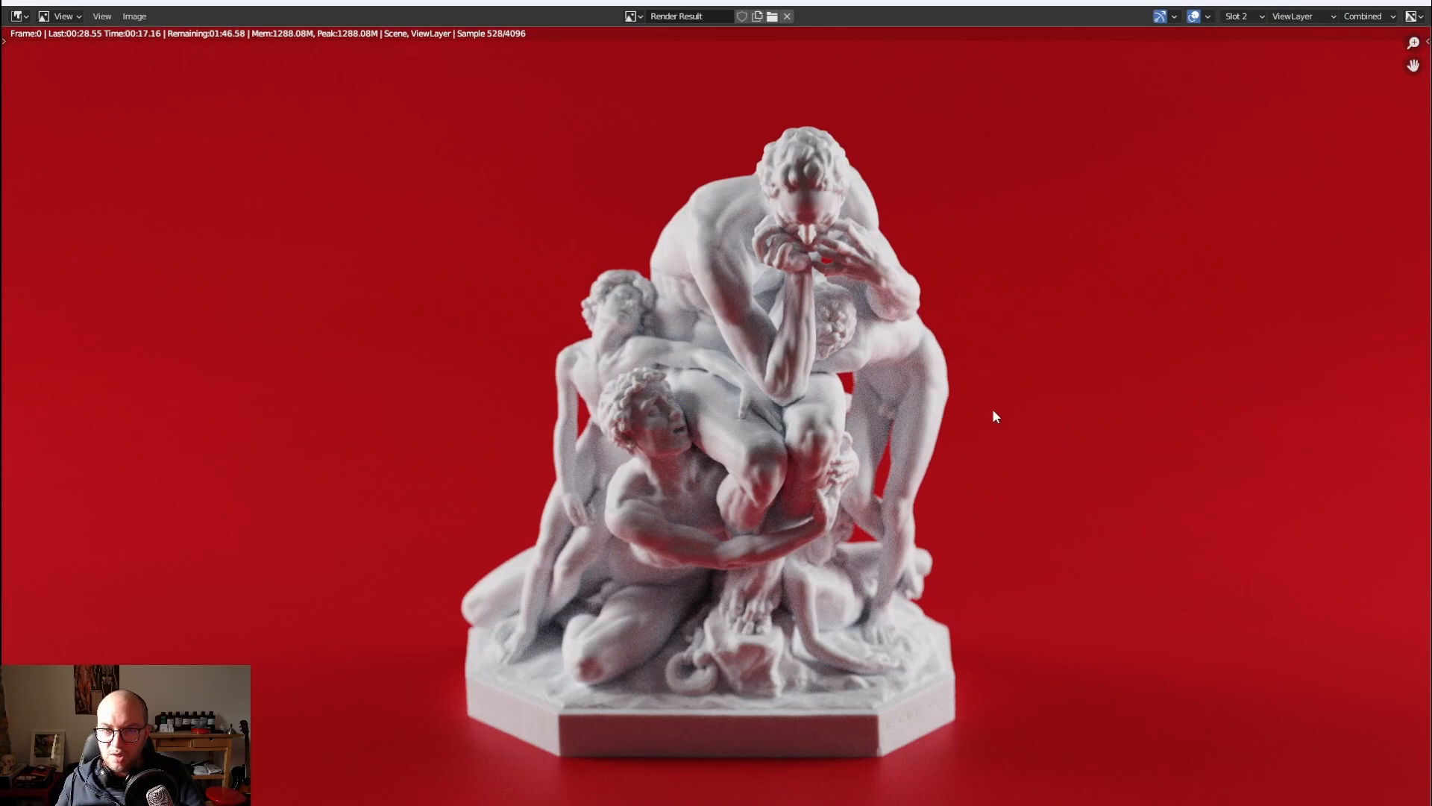
click(1236, 16)
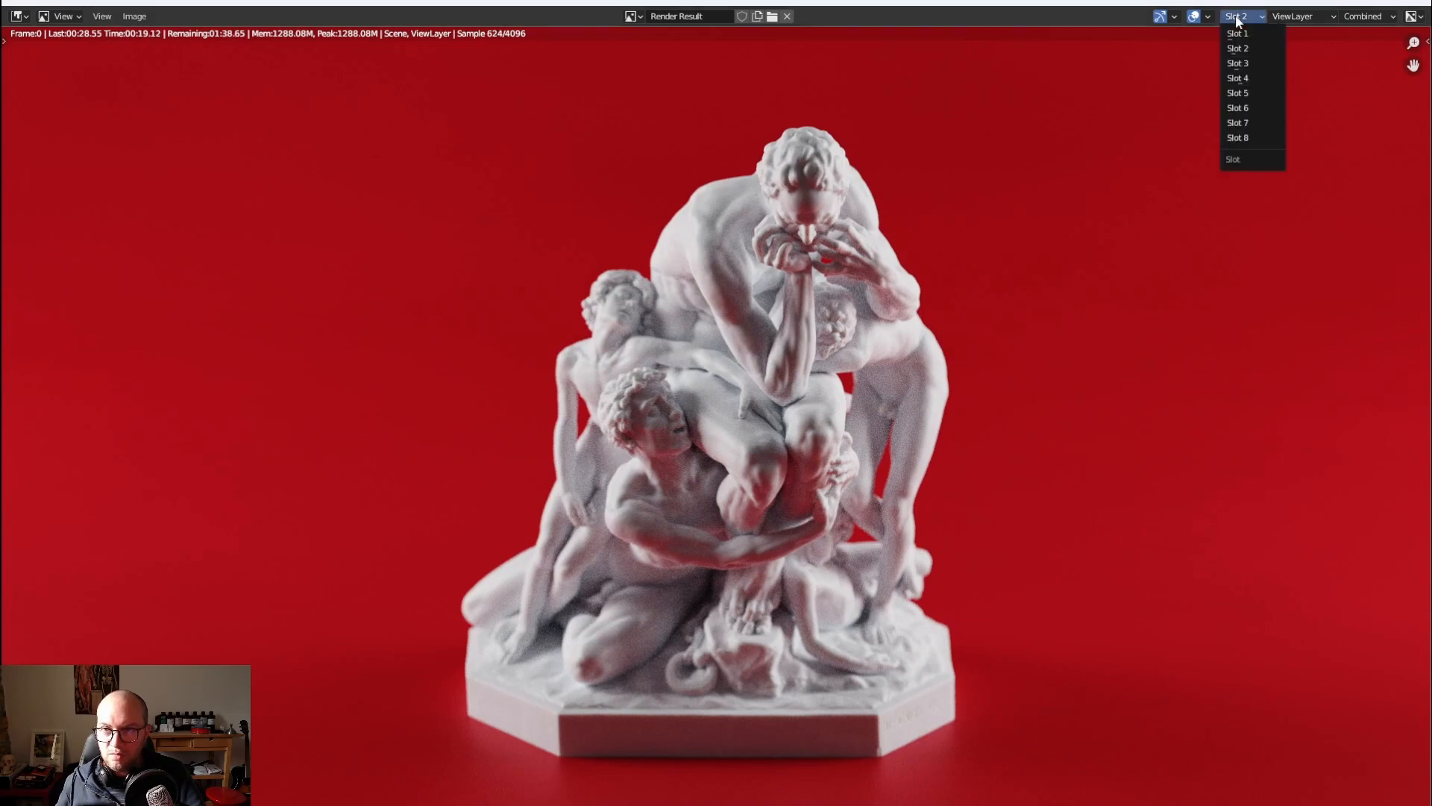
click(1238, 63)
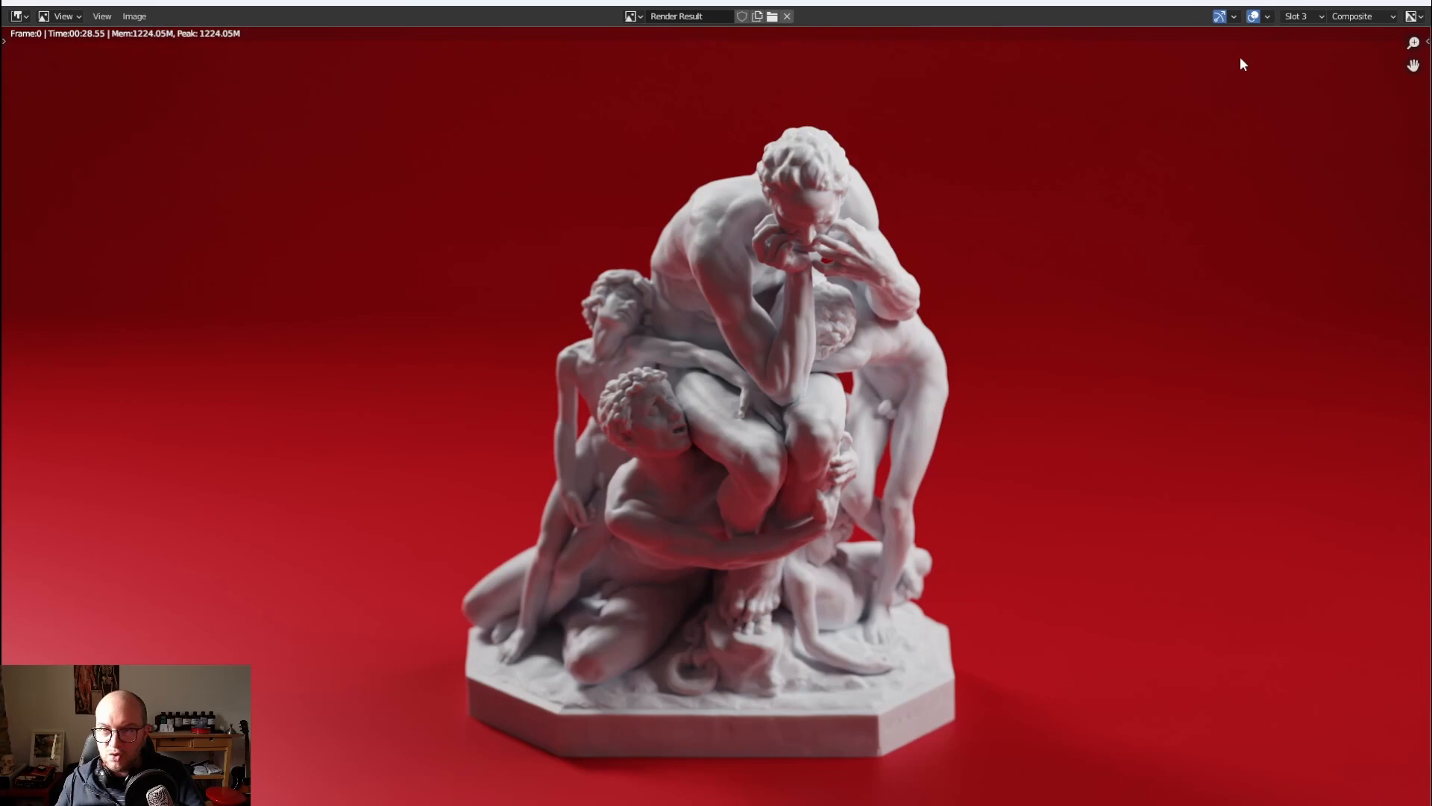
click(1296, 16)
click(1298, 52)
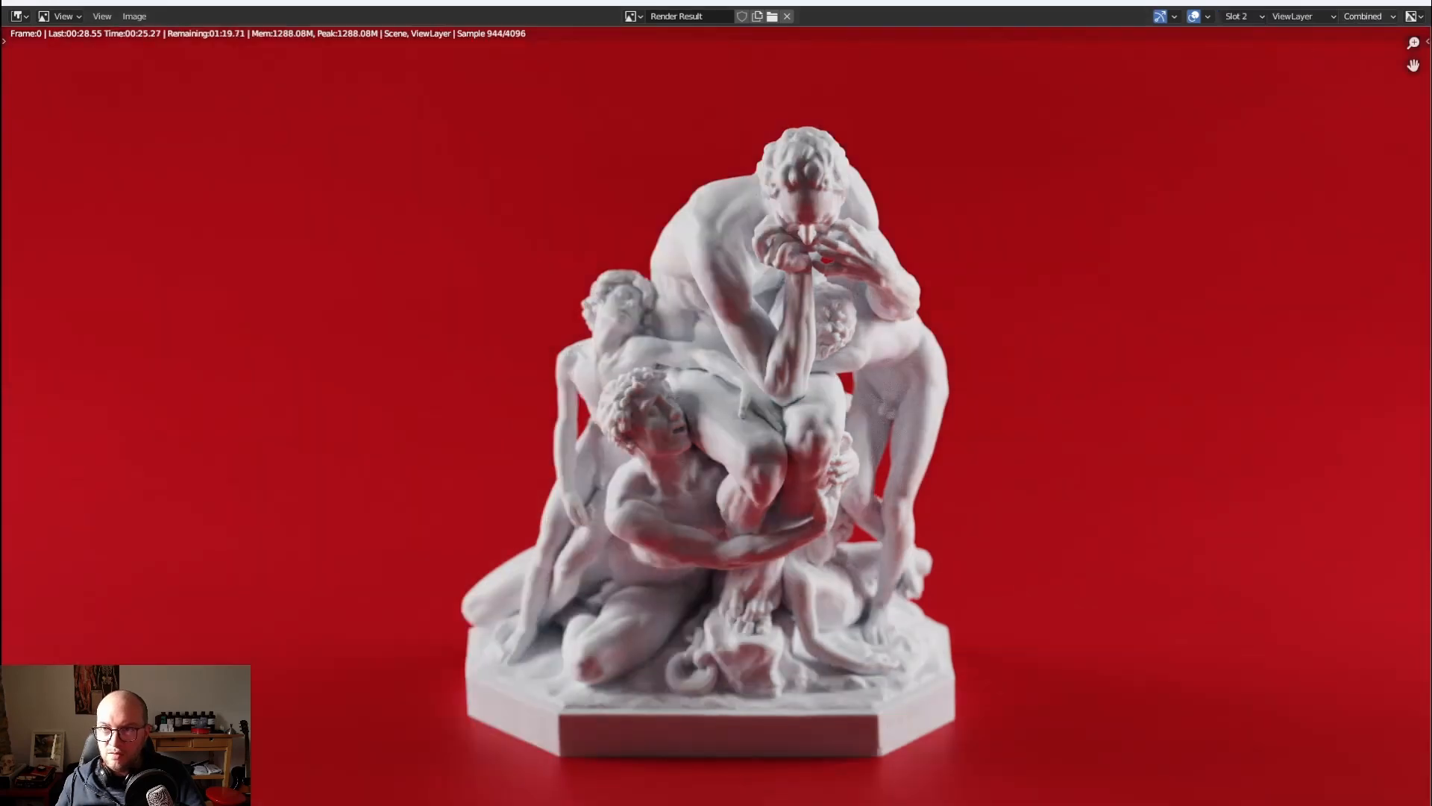
click(1352, 3)
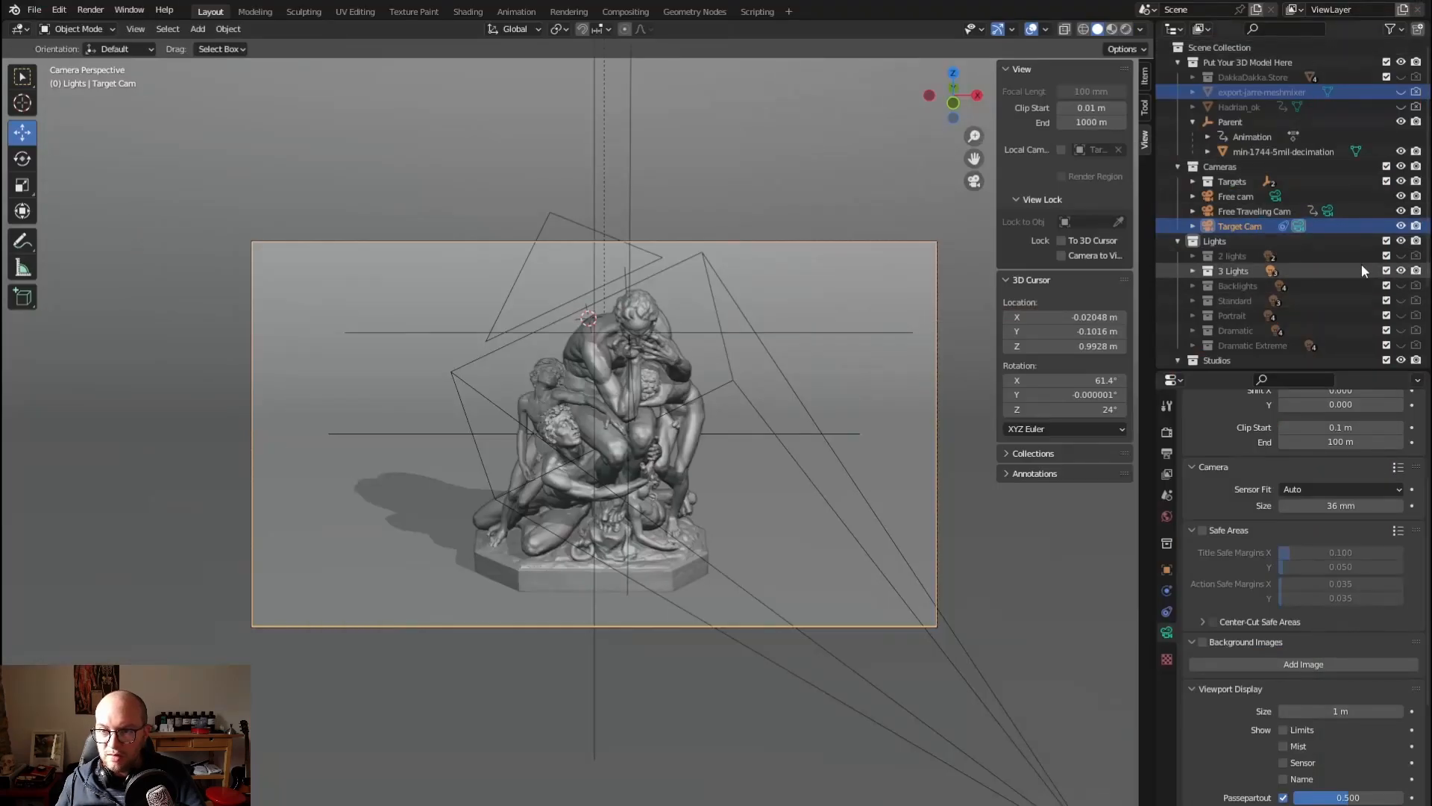
Turn off the 3 Lights setup and go through the Backlights, Standard, Portrait, Dramatic and Dramatic Extreme light collections
click(1401, 271)
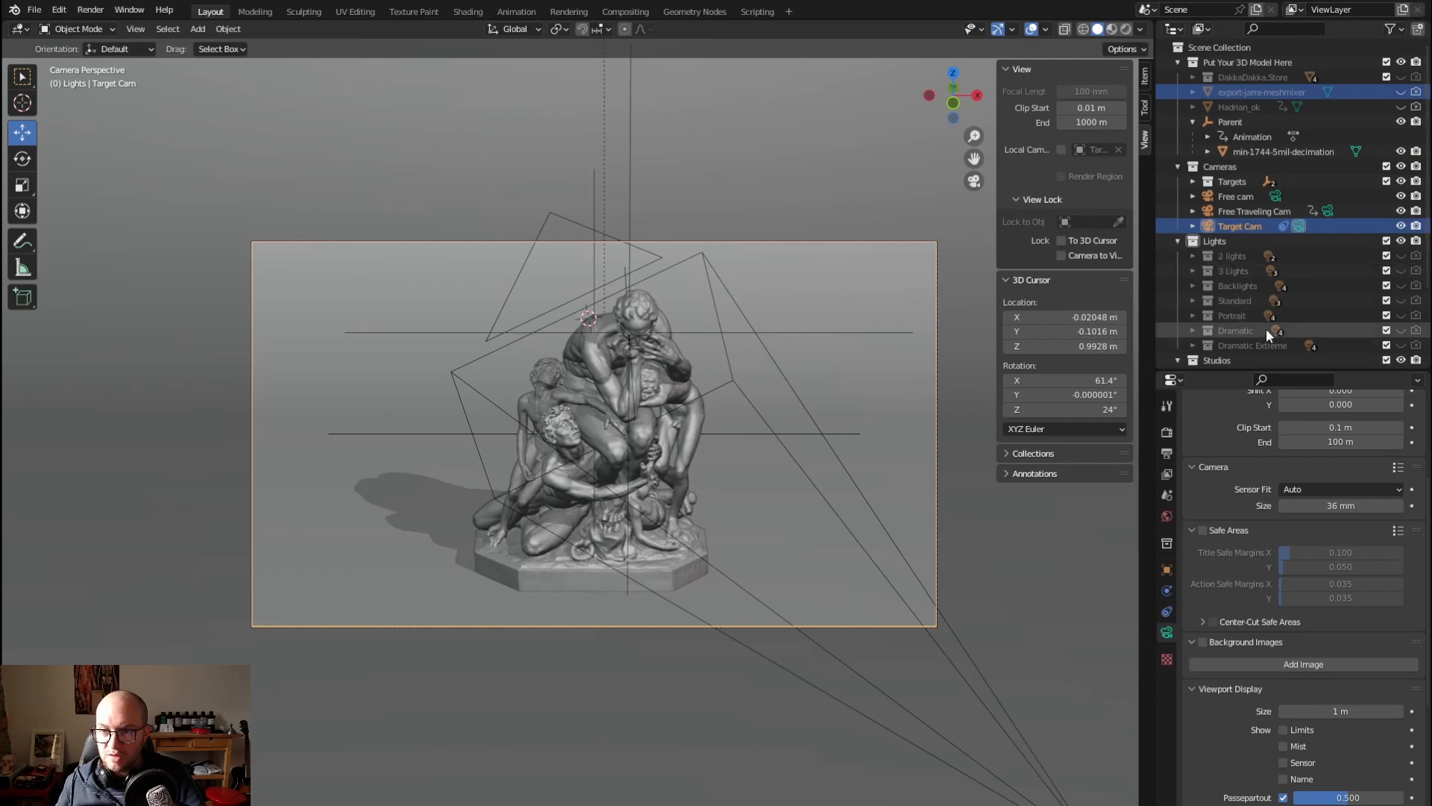
click(1237, 299)
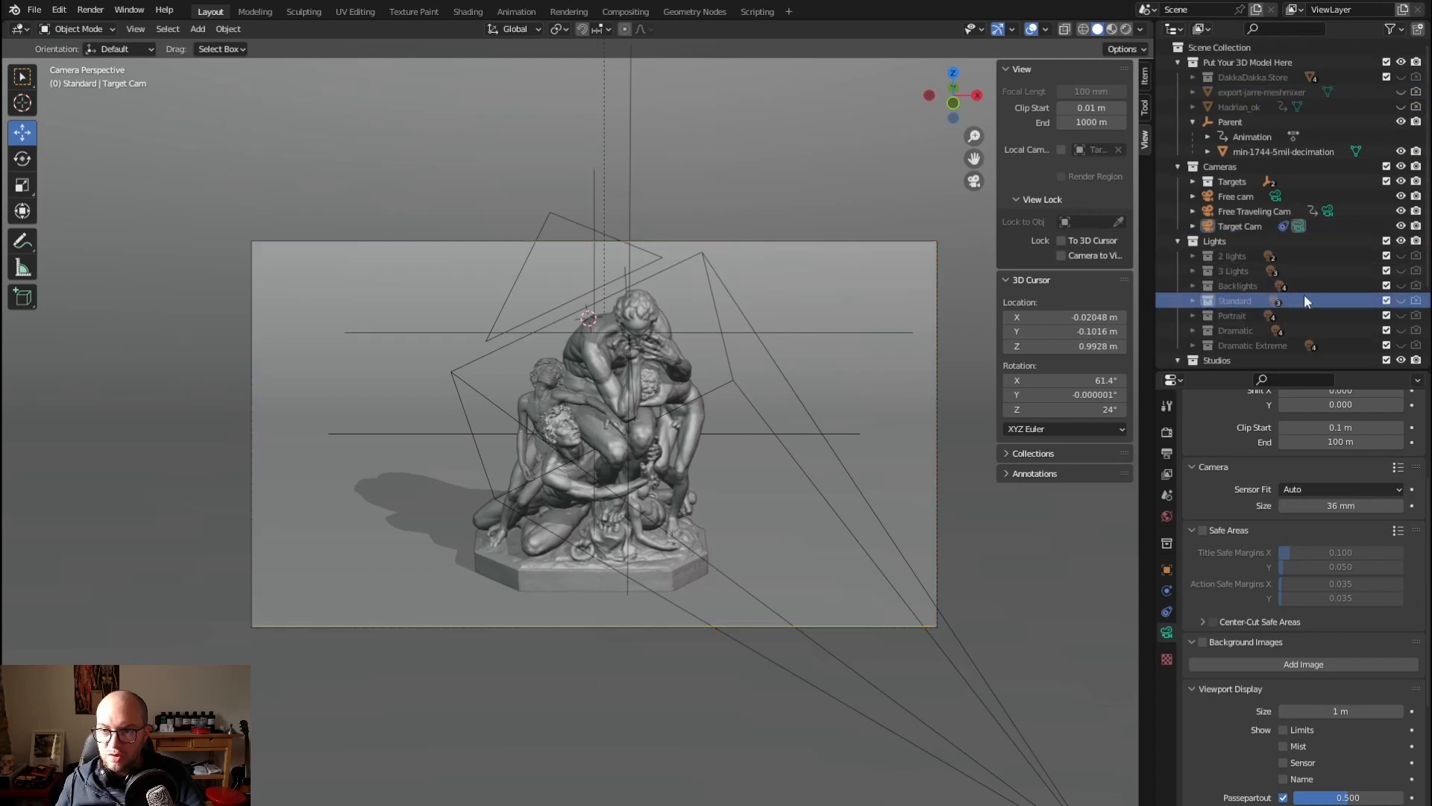
click(1232, 285)
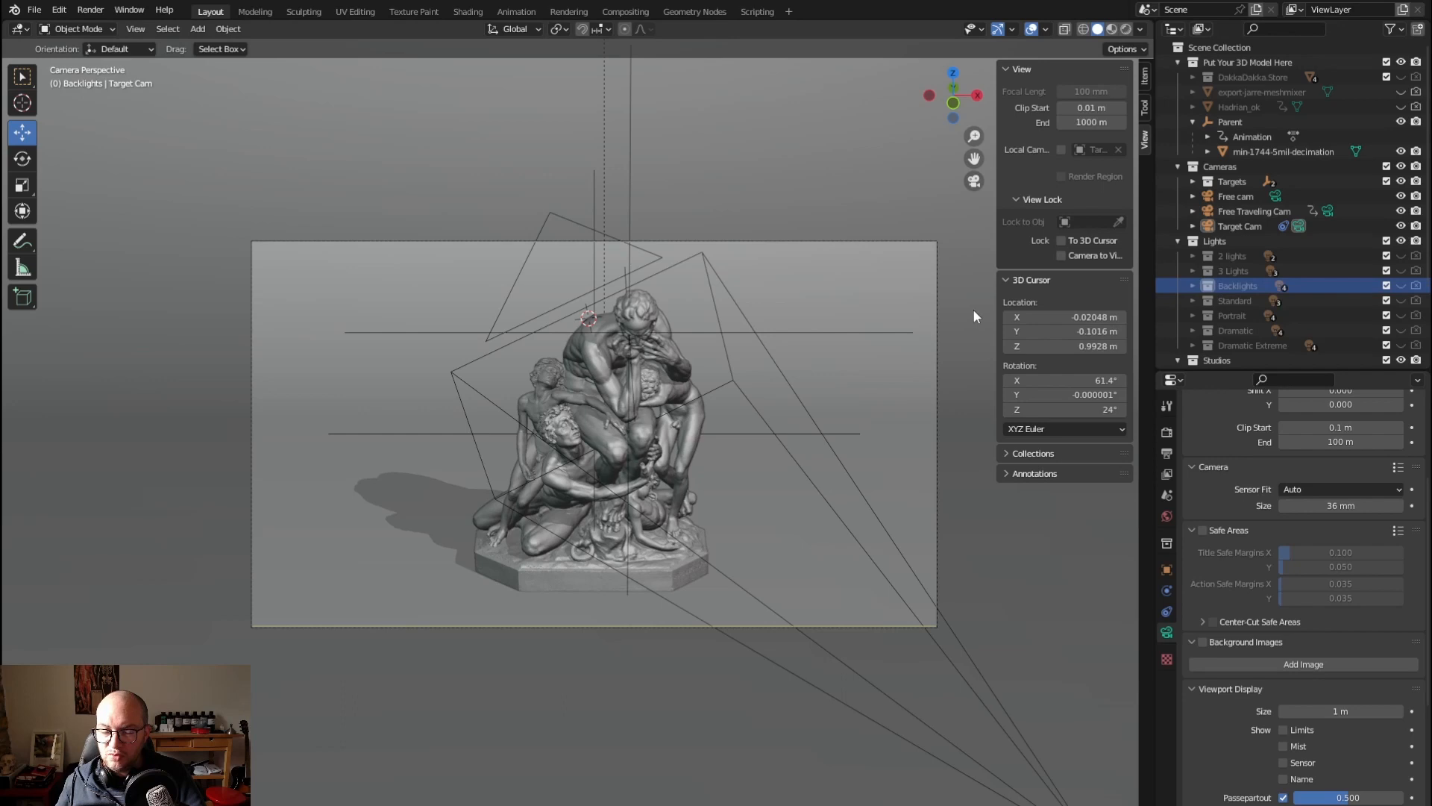
click(1247, 302)
click(1229, 316)
click(1231, 330)
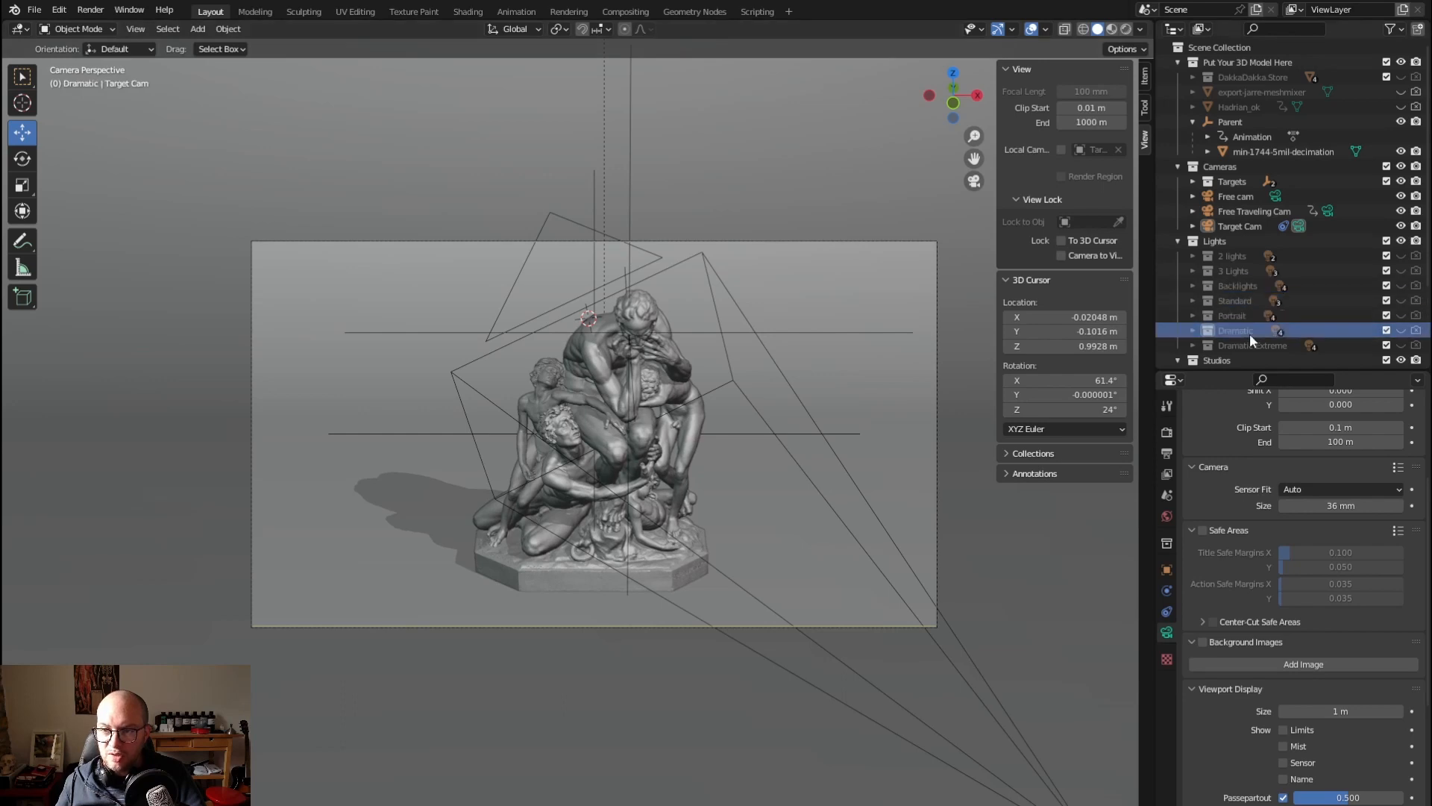
click(1255, 343)
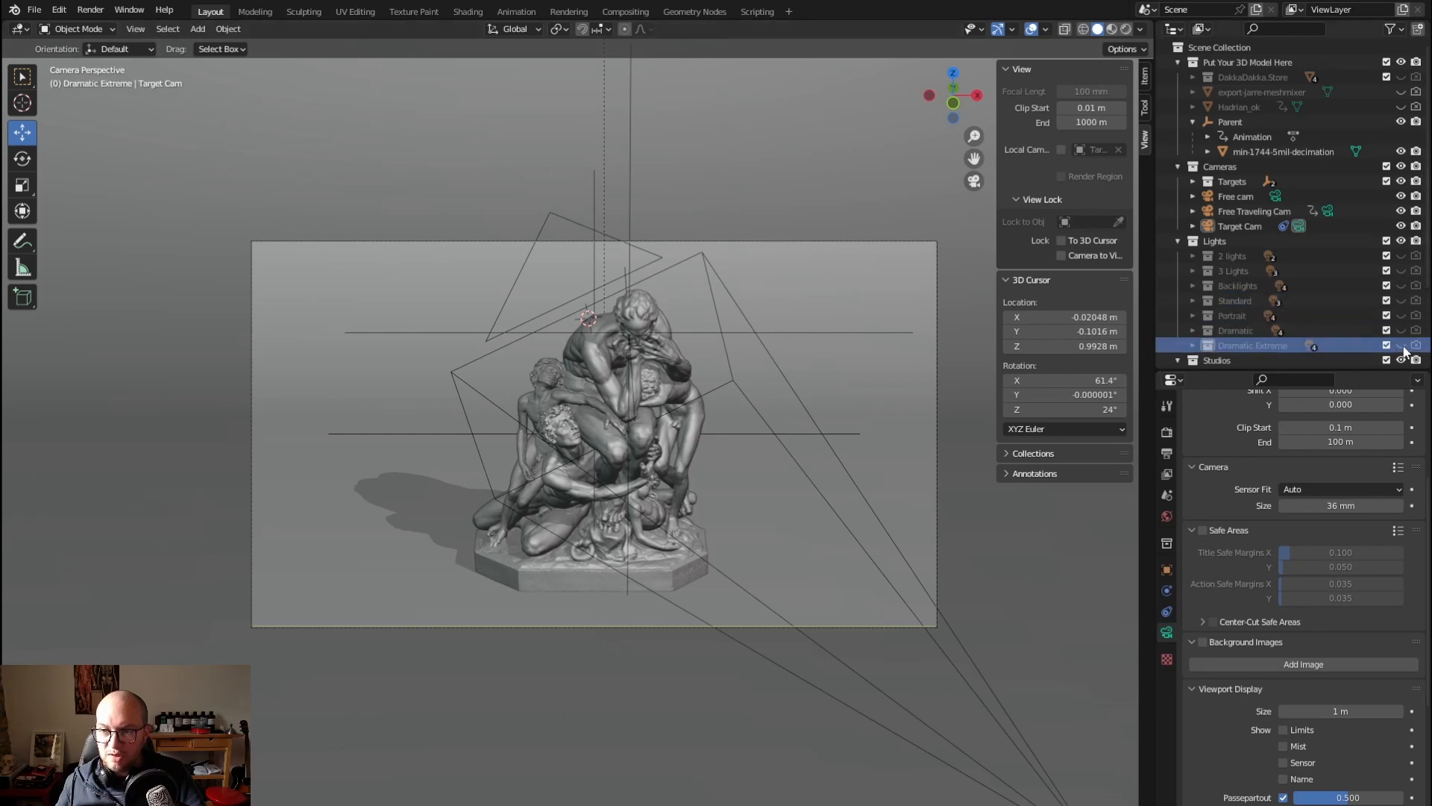
Enable the Backlights collection in both the viewport and renders
click(1400, 286)
click(1406, 286)
click(1416, 286)
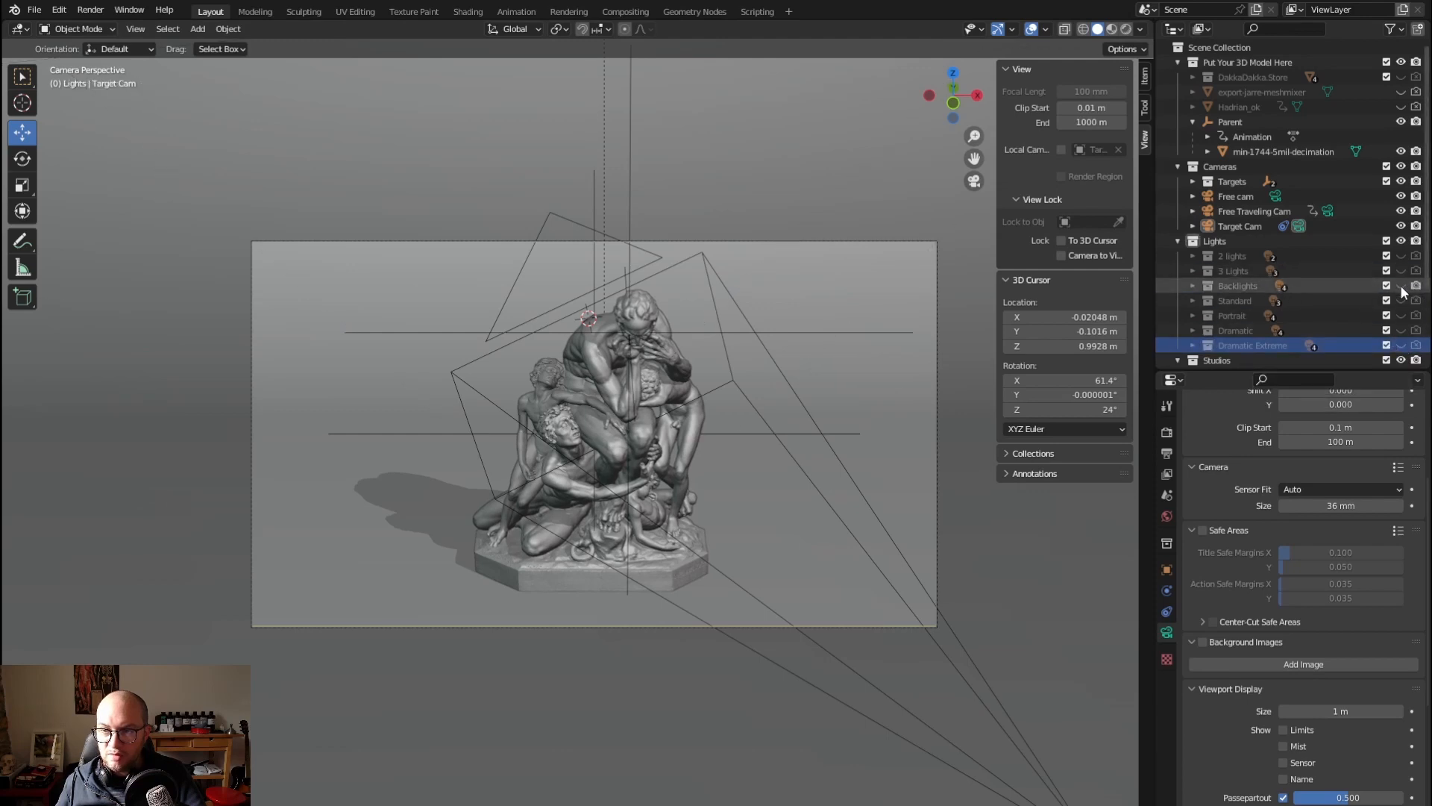
click(1402, 286)
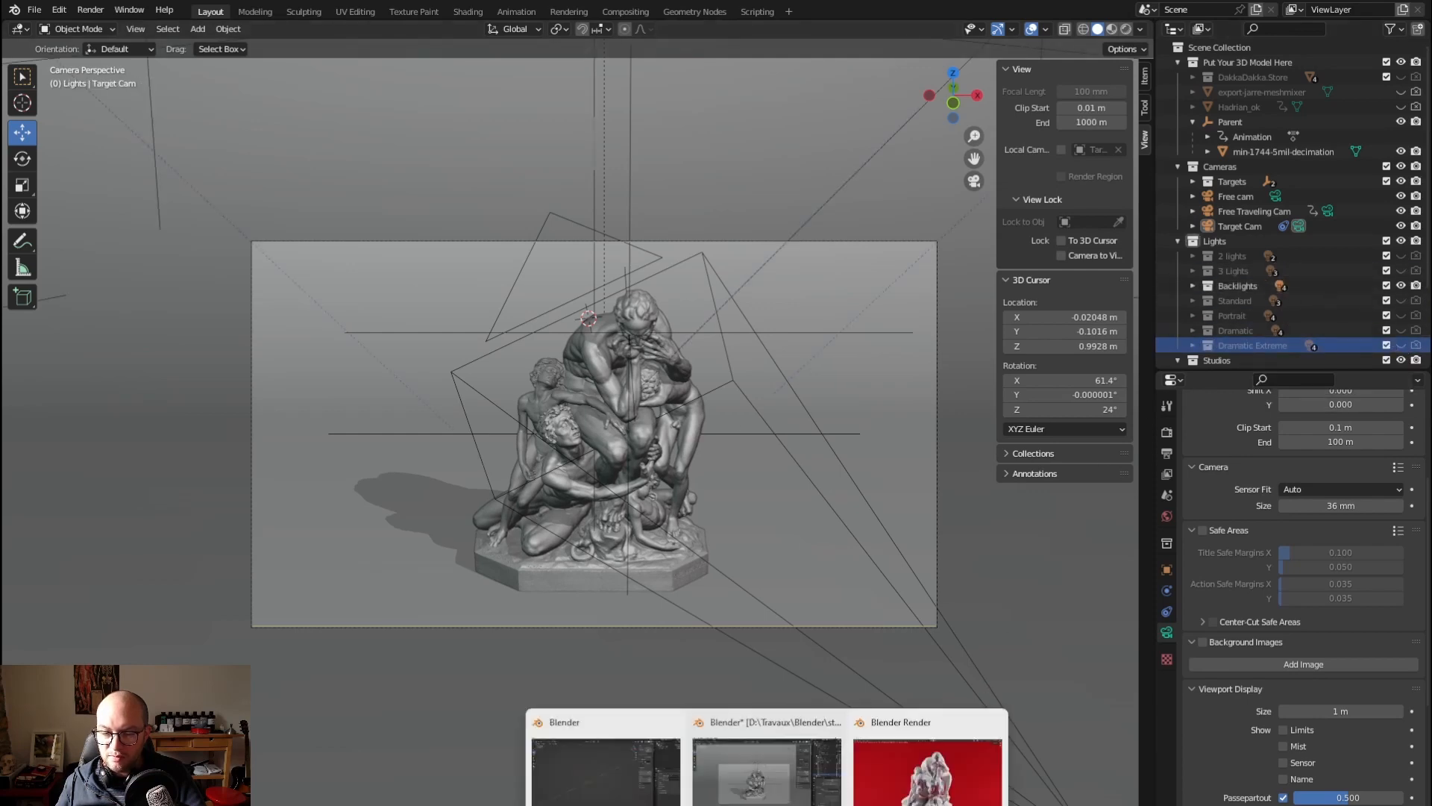
Switch to the render window, choose Slot 1 for the result, and render the current frame with the backlights
click(906, 783)
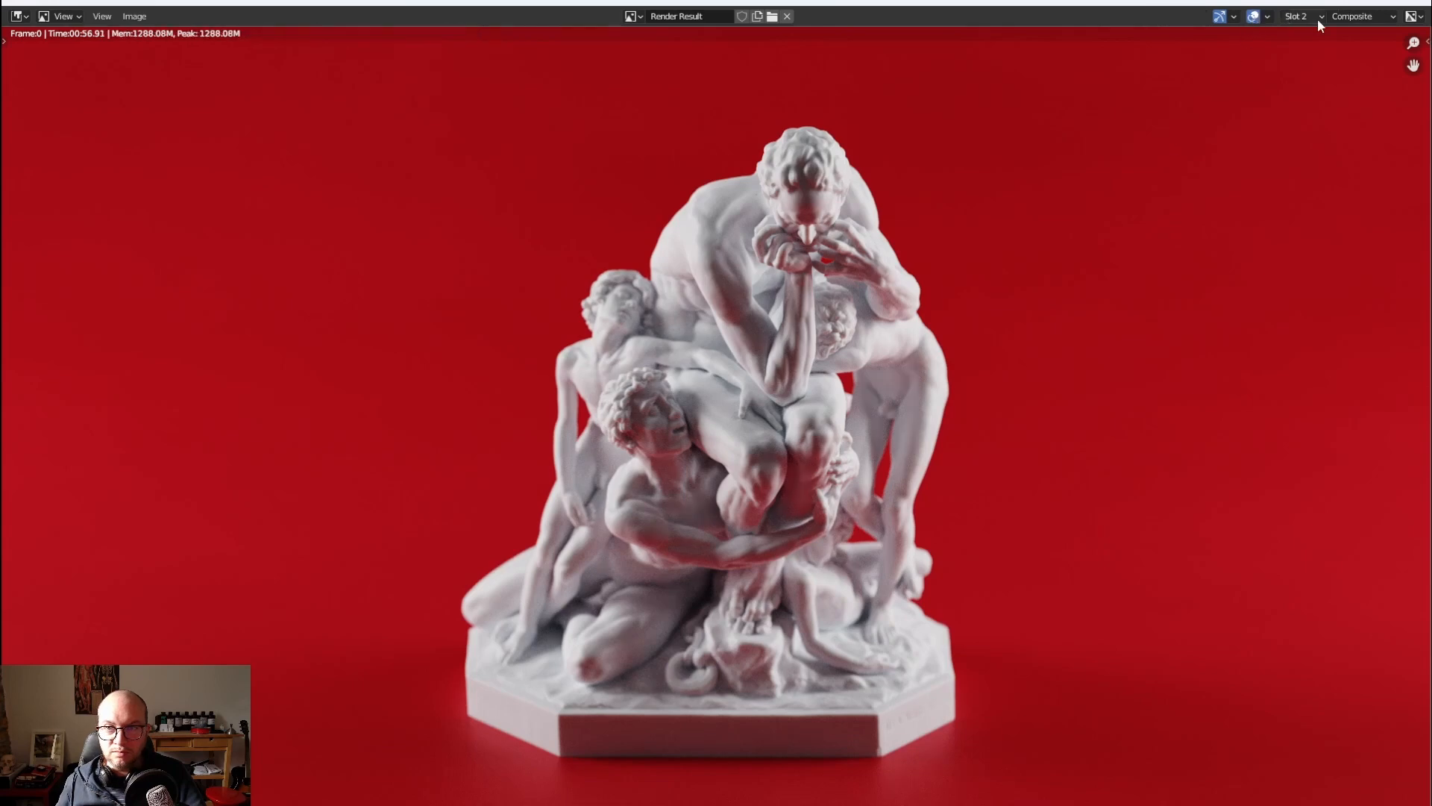
click(1321, 17)
click(1308, 33)
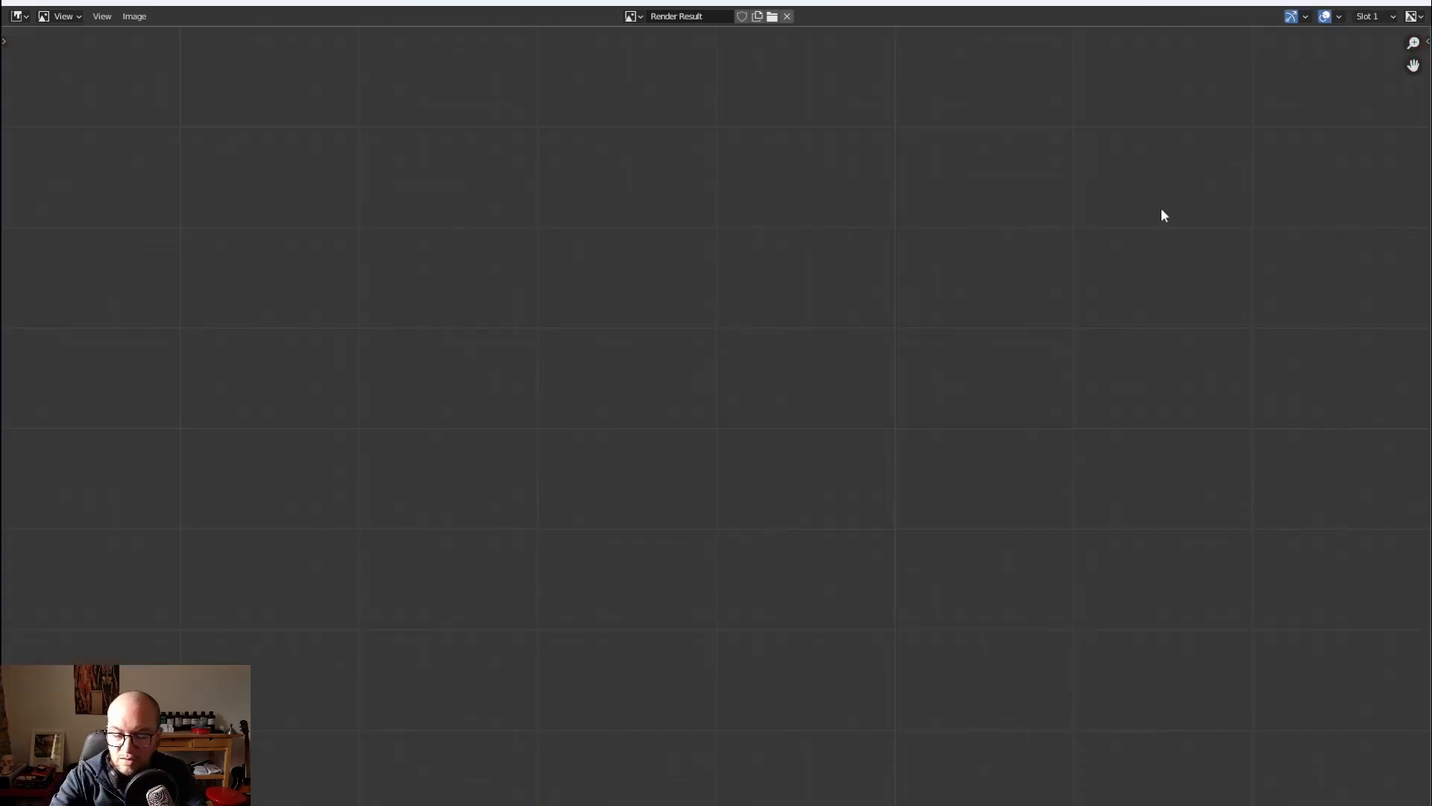
key(F12)
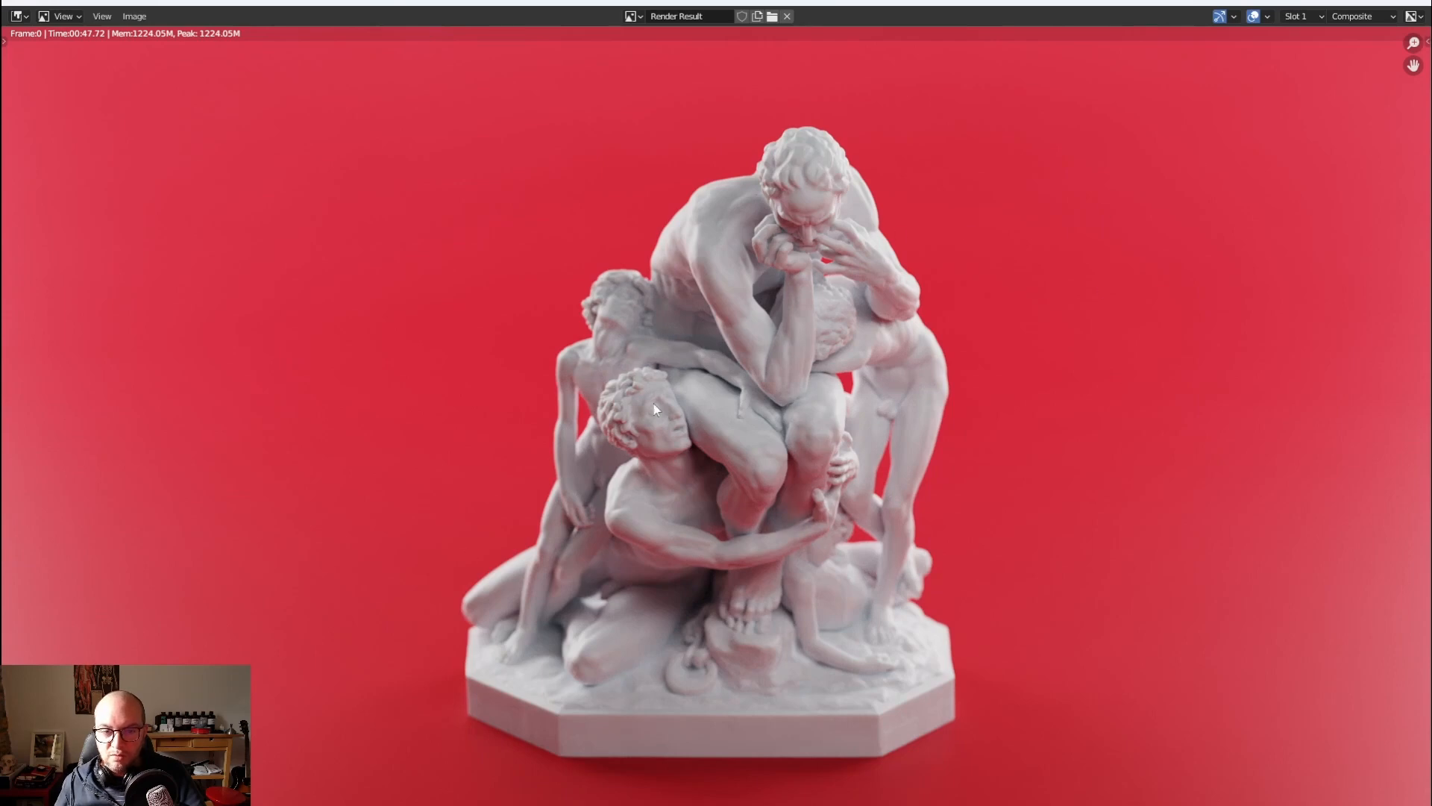
Compare the Backlights render in Slot 1 with the renders in Slots 2 and 3, and close the render window
click(1301, 16)
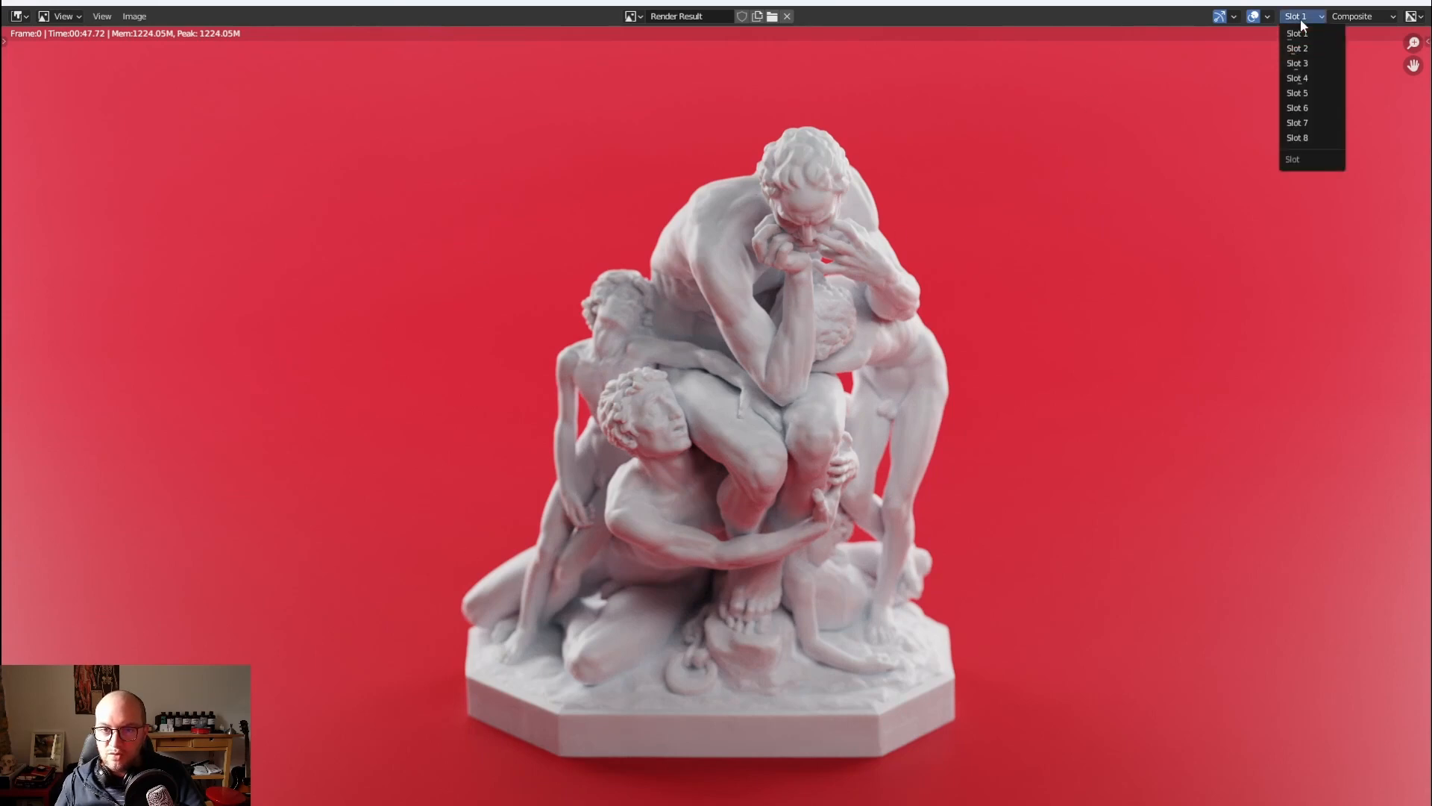
click(1301, 17)
click(1299, 51)
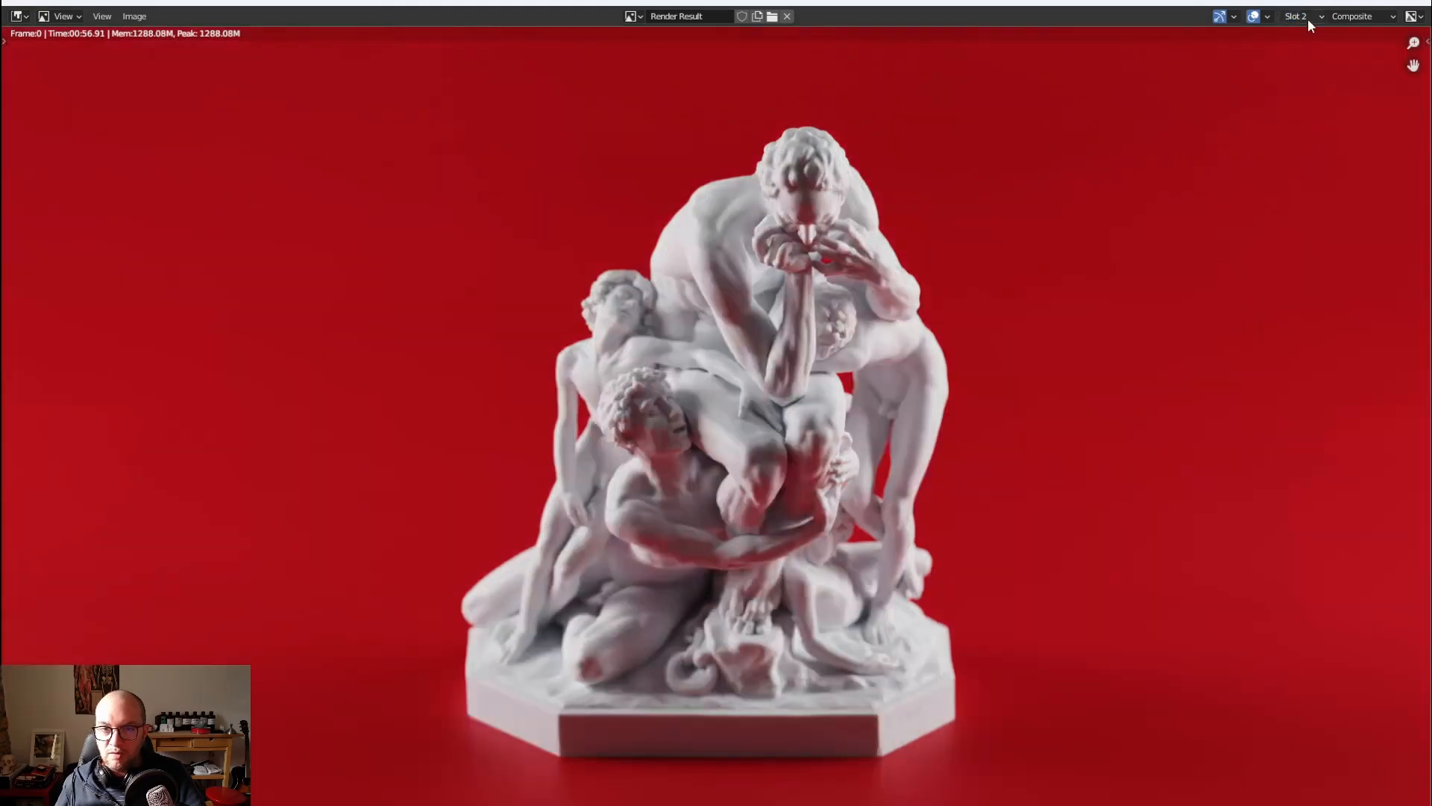
click(1302, 16)
click(1299, 67)
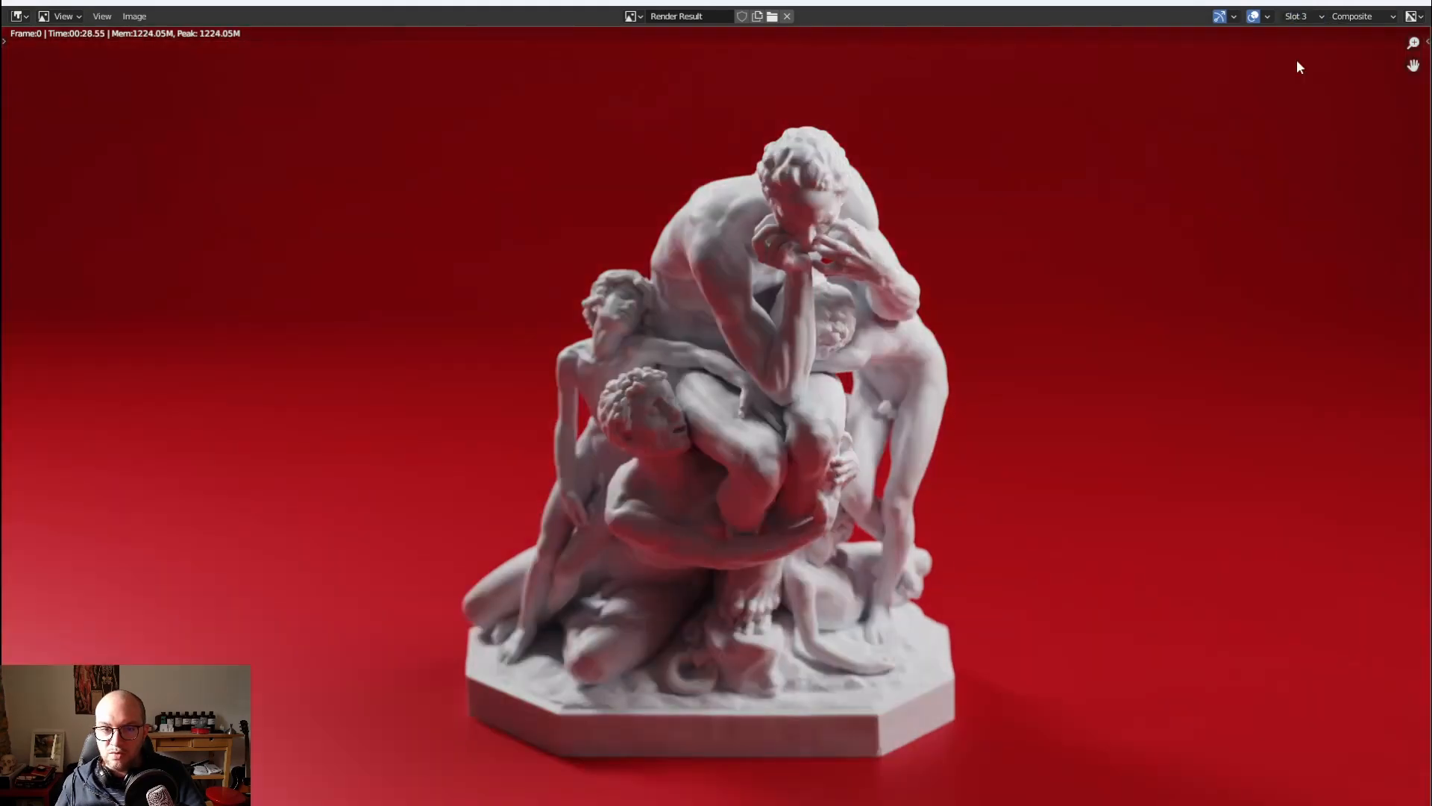
click(1305, 18)
click(1302, 49)
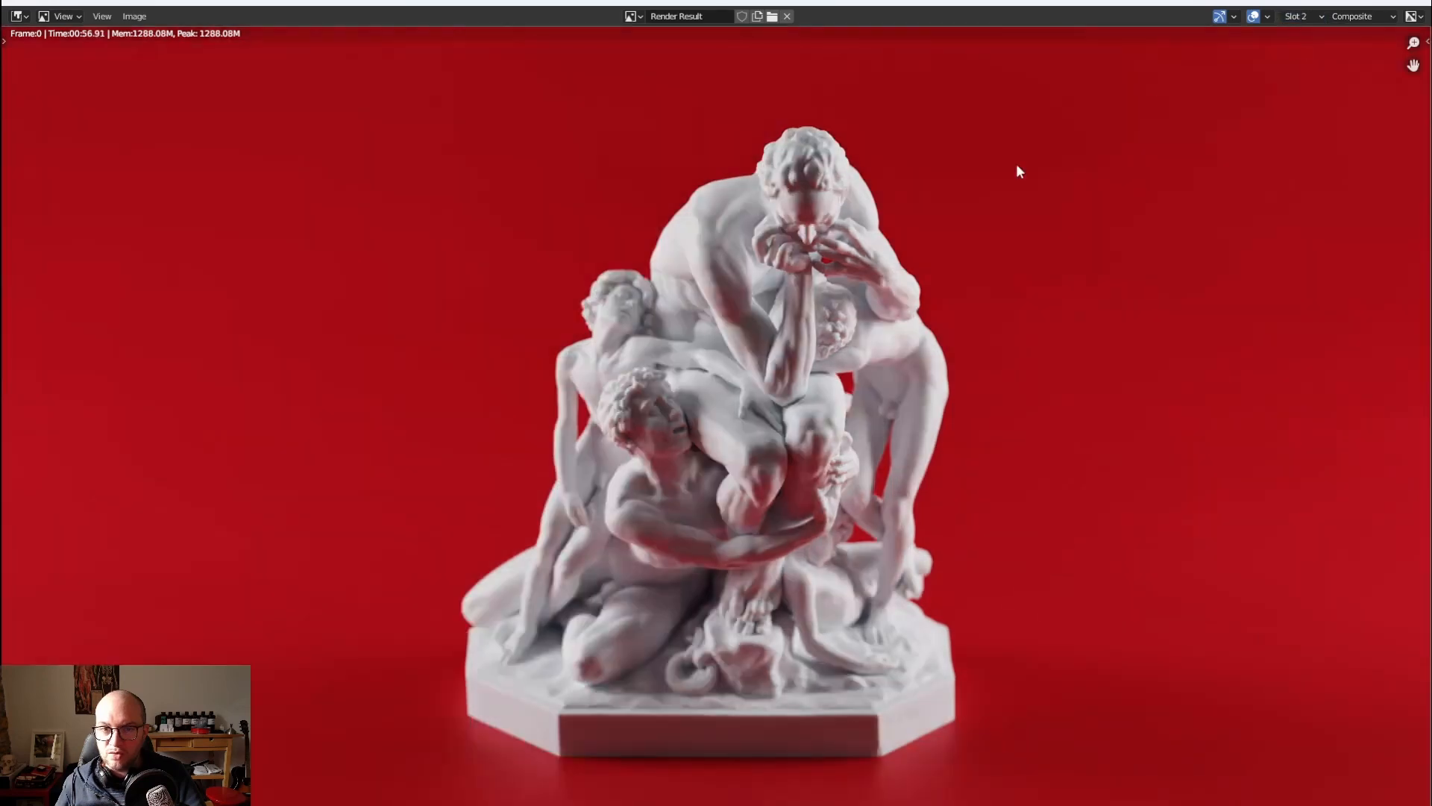
click(1296, 20)
click(1299, 32)
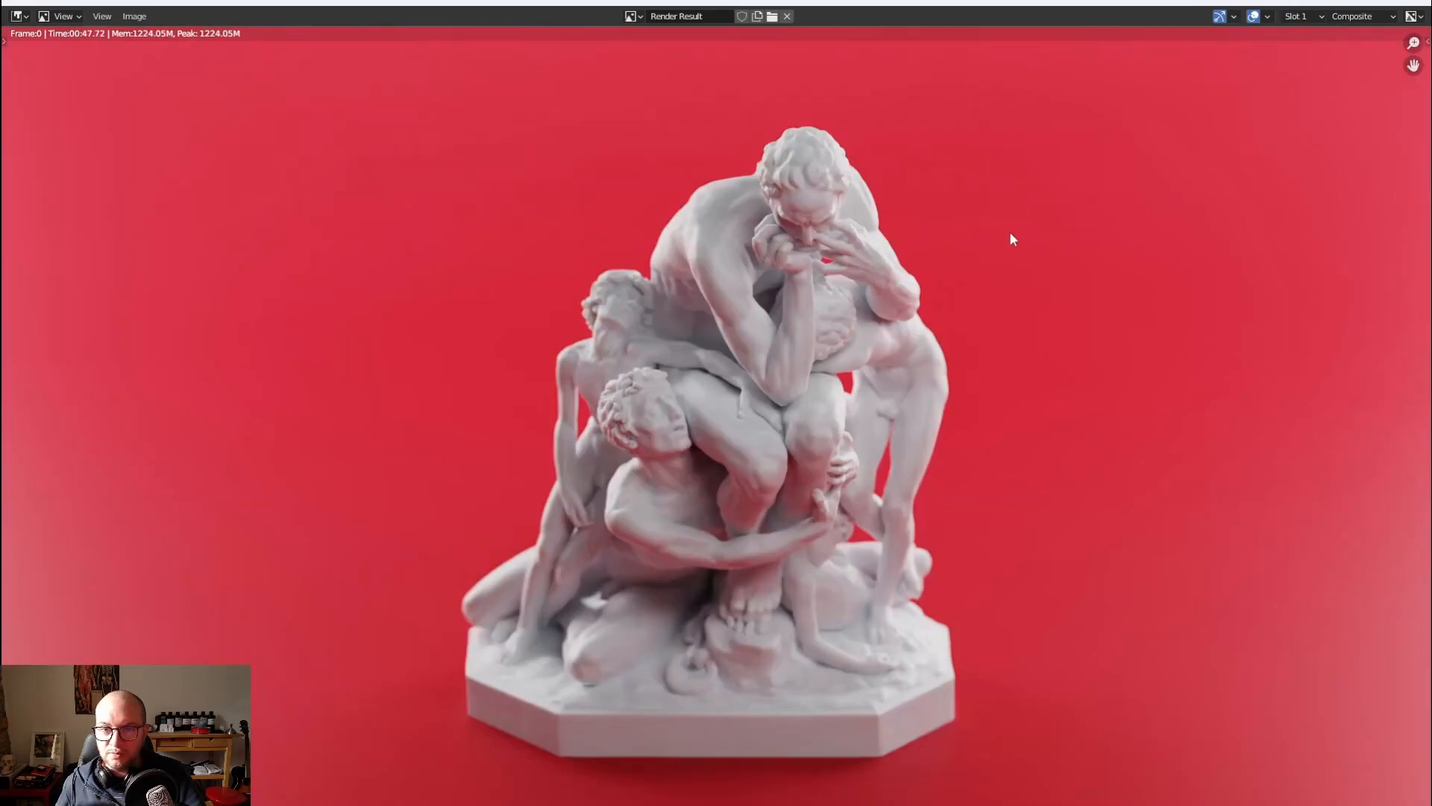
key(Escape)
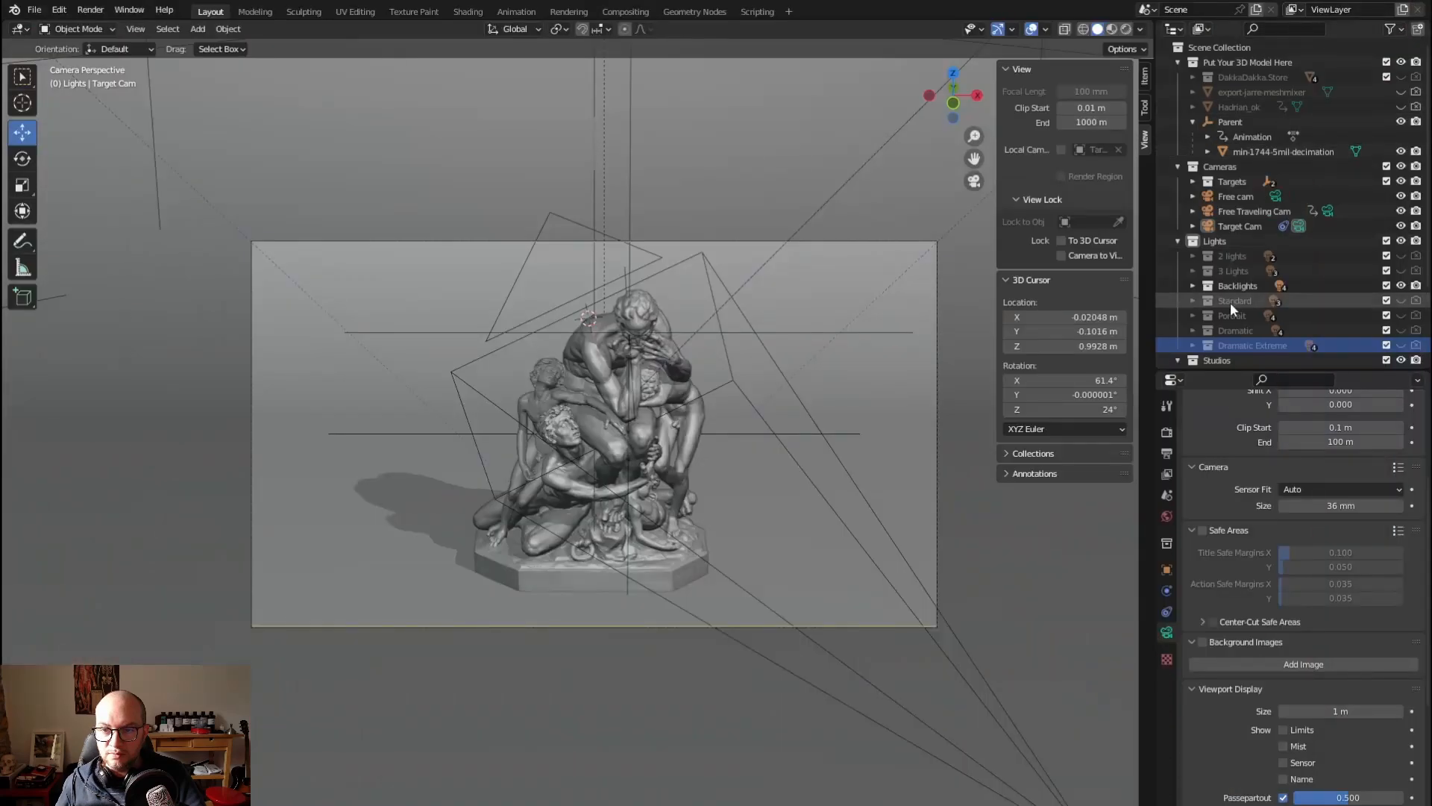
Collapse the Cameras and Lights collections in the outliner, keeping Standard Studio expanded
click(1210, 240)
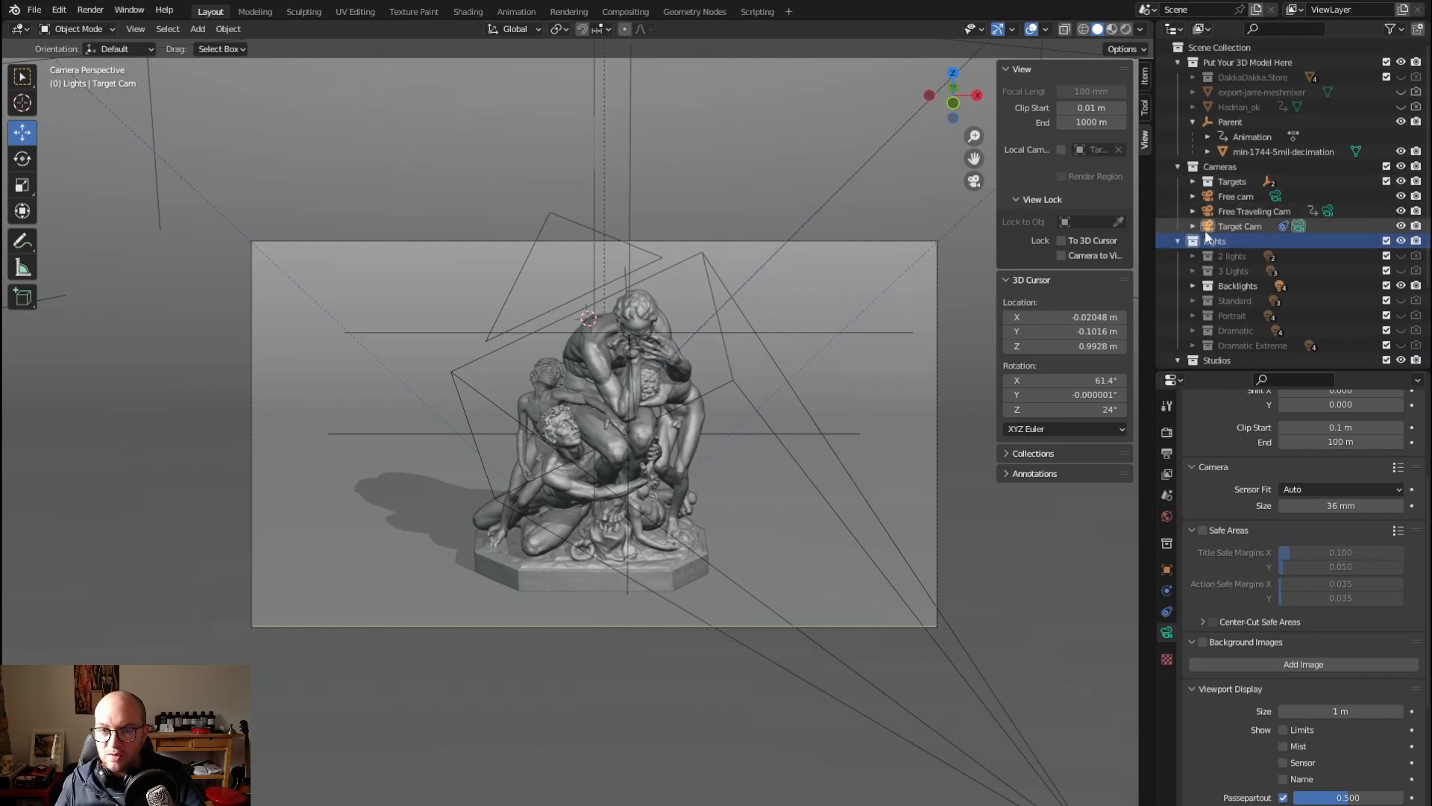
click(1178, 166)
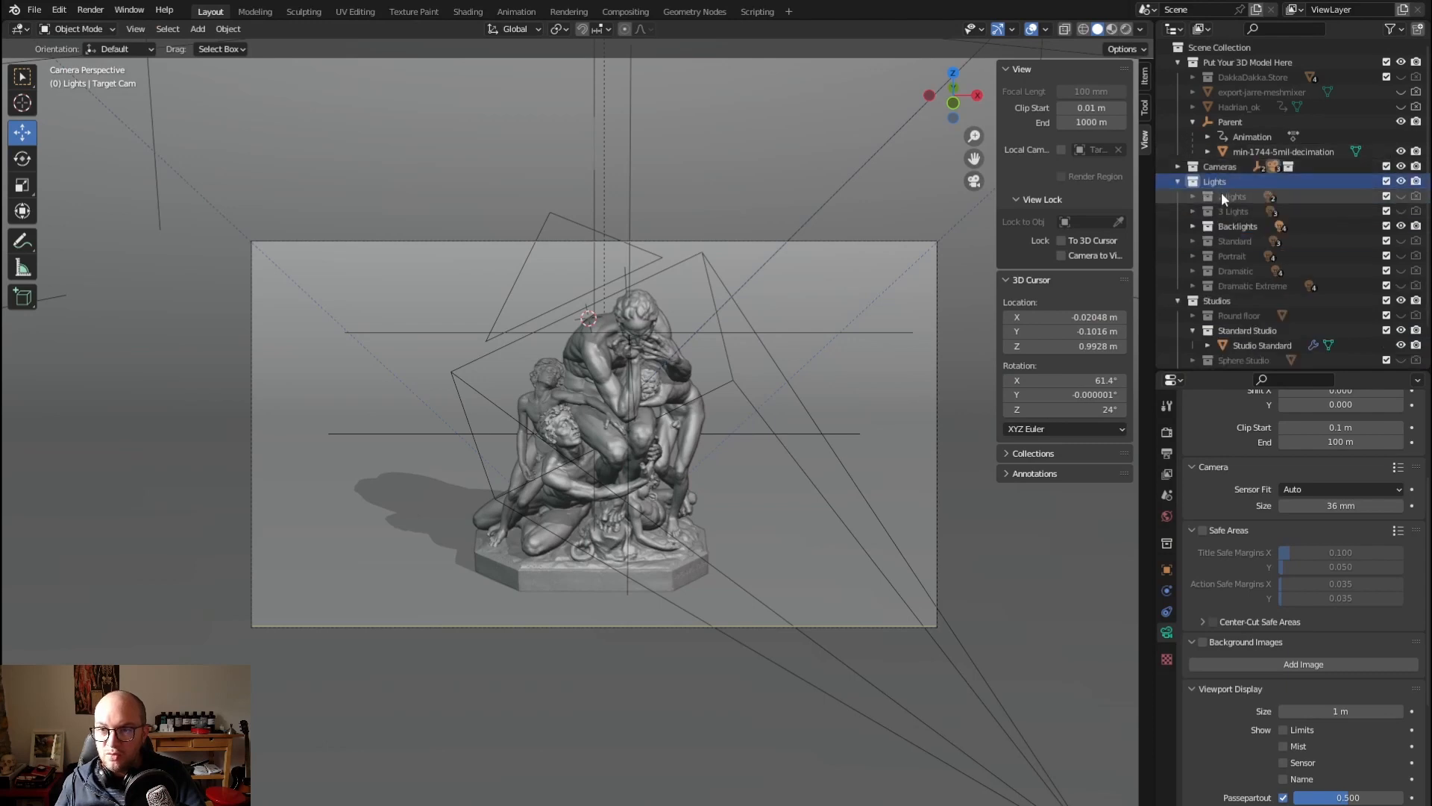
click(1178, 181)
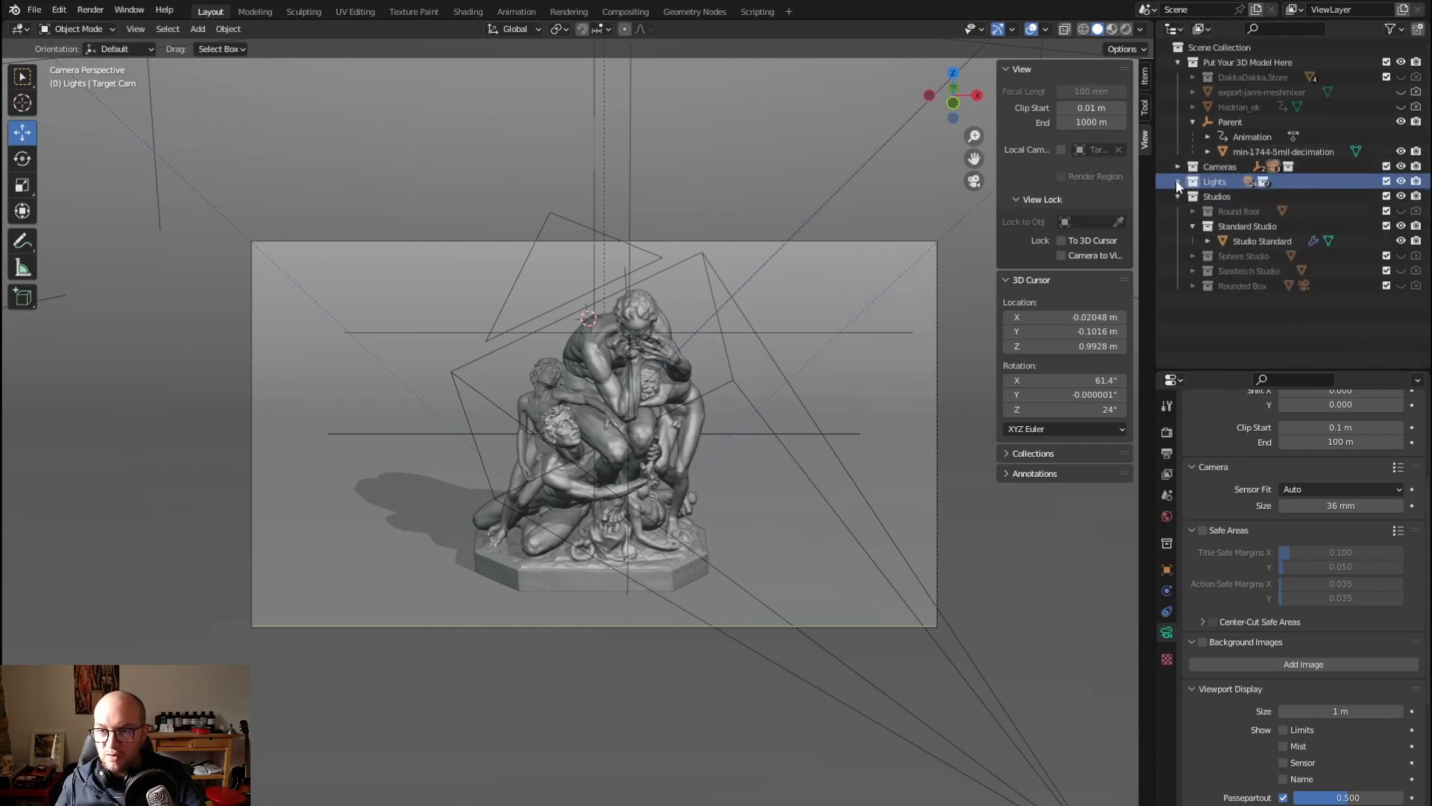
click(1193, 226)
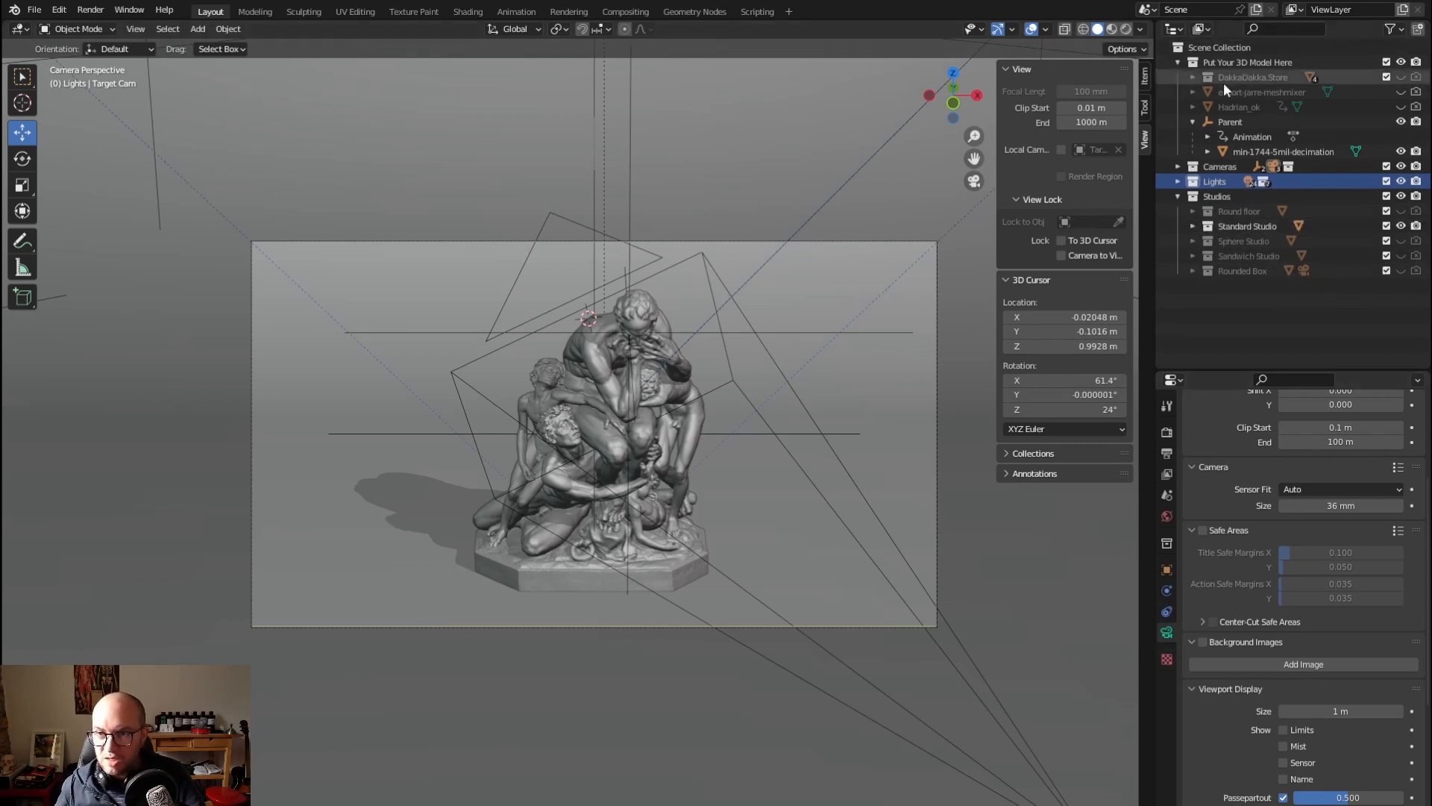
click(1193, 225)
Browse the available background materials for the Studio Standard backdrop and replace its material with BG Dark Satin
click(1260, 241)
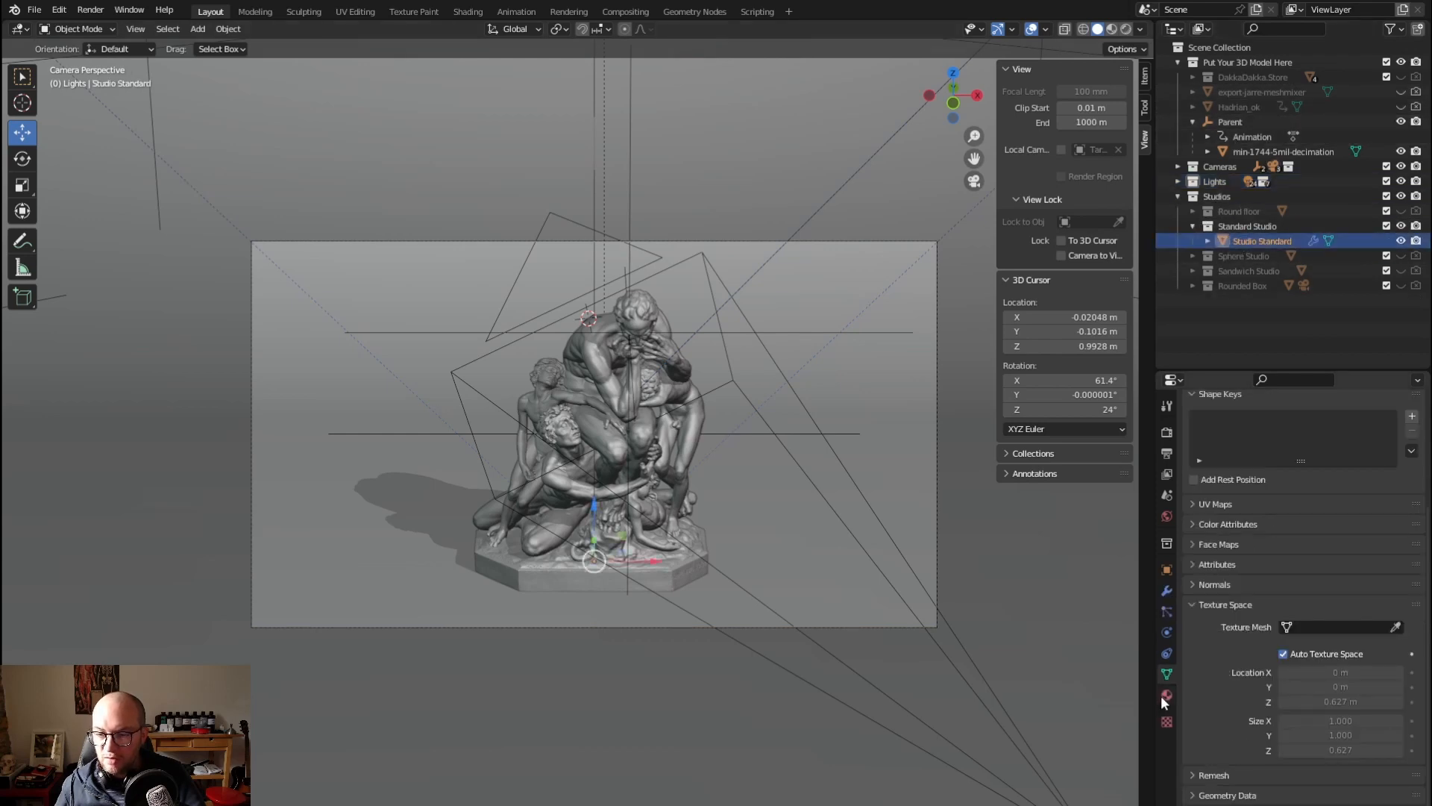
click(1167, 694)
scroll(1216, 481, up, 5)
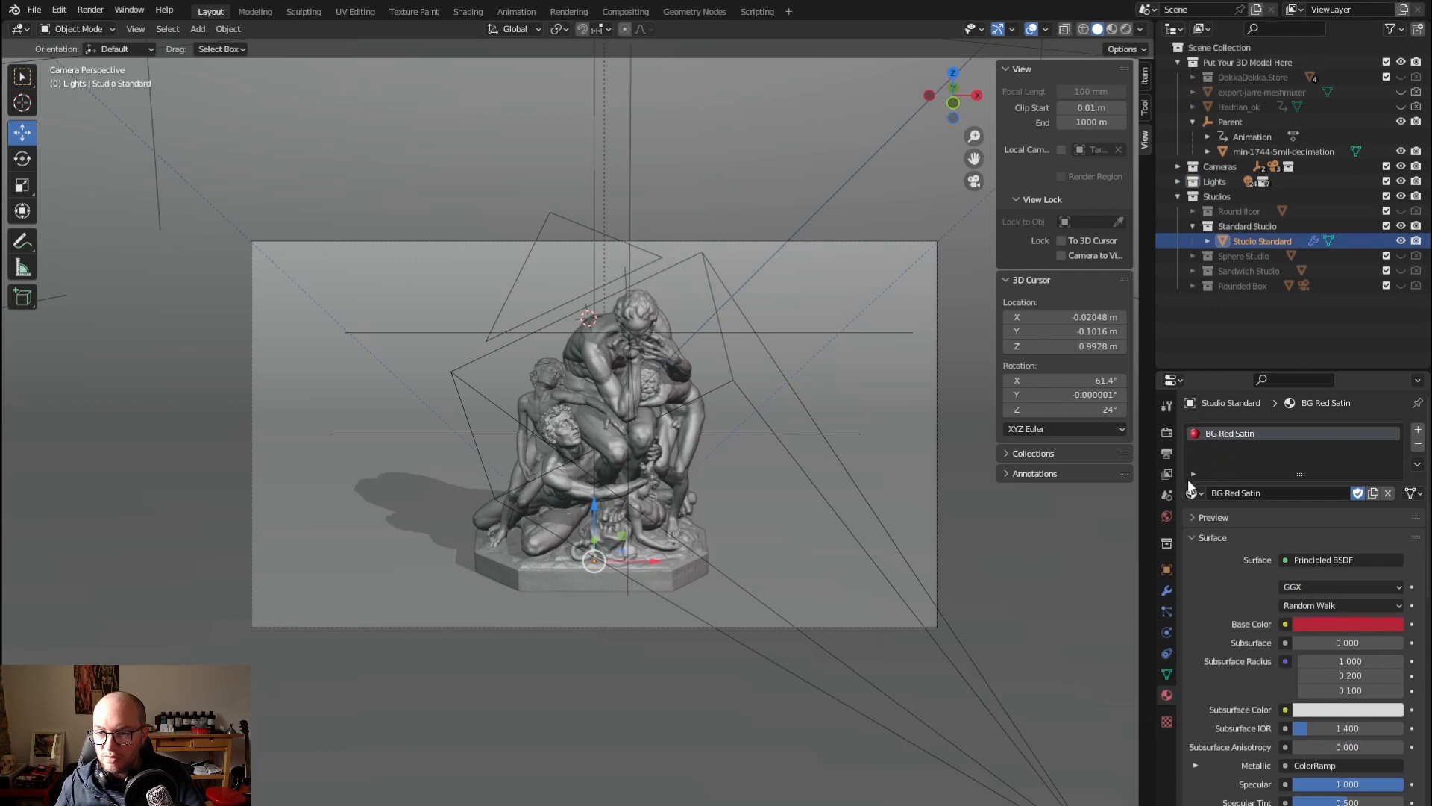
click(1193, 493)
scroll(1248, 572, up, 7)
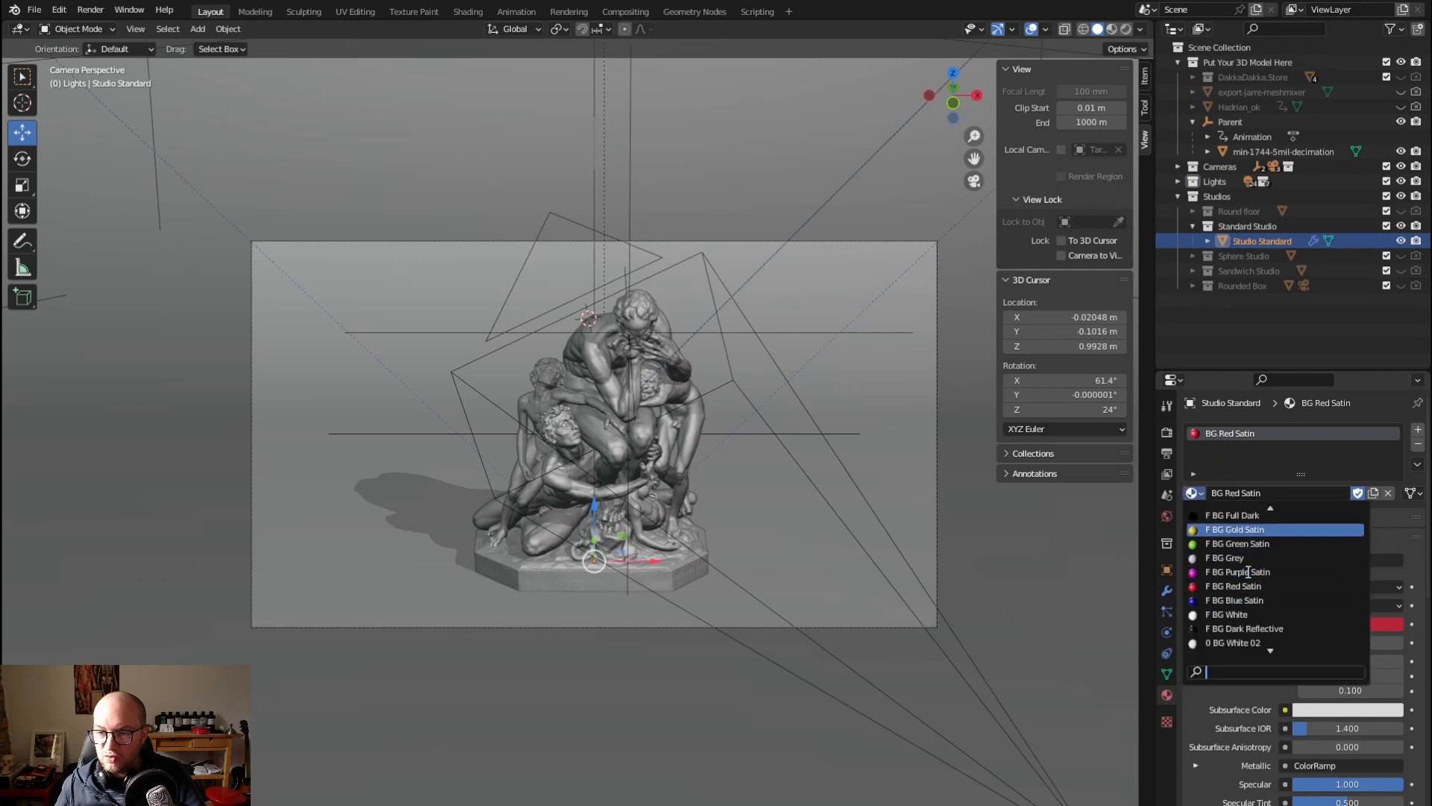
scroll(1248, 572, up, 3)
scroll(1249, 570, down, 4)
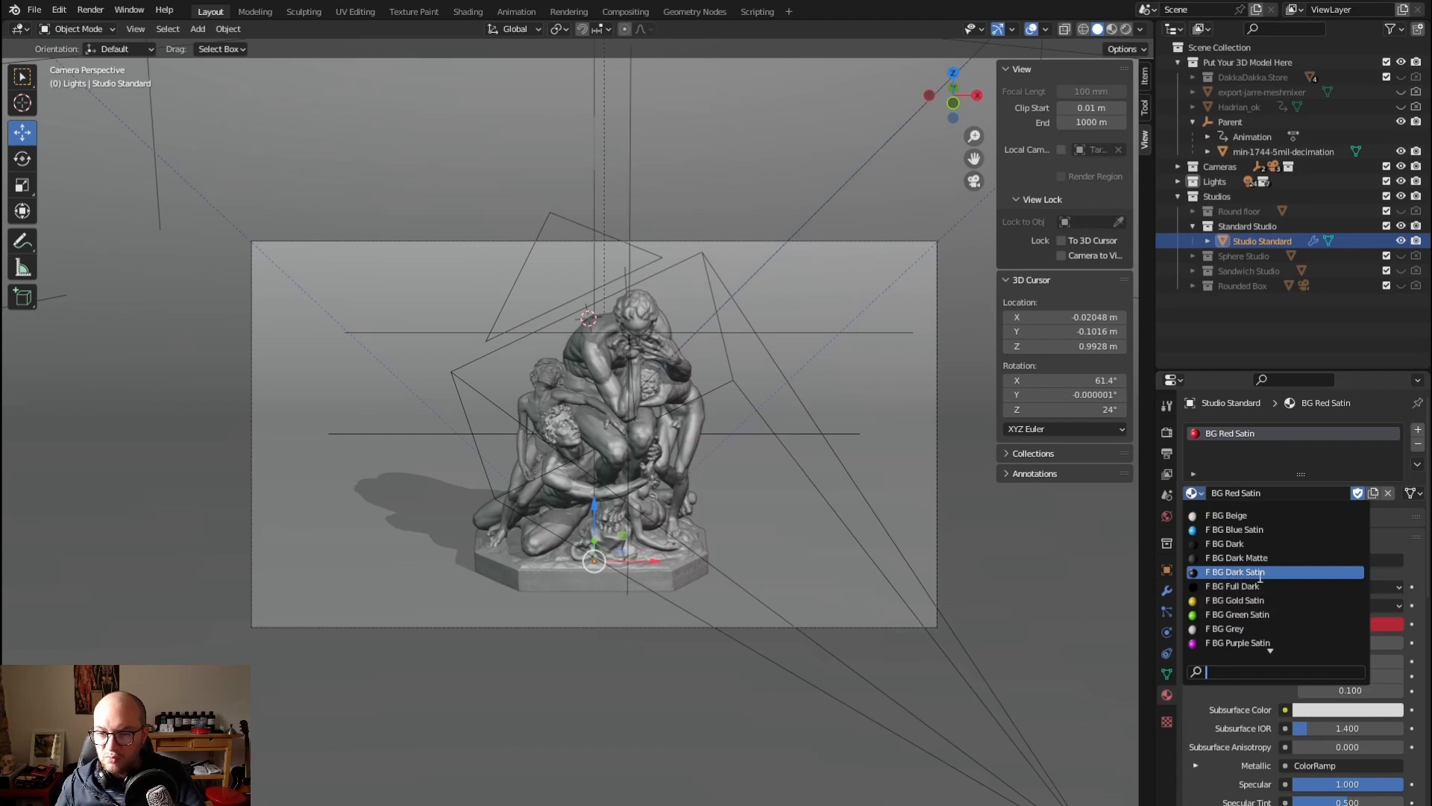
scroll(1227, 575, up, 3)
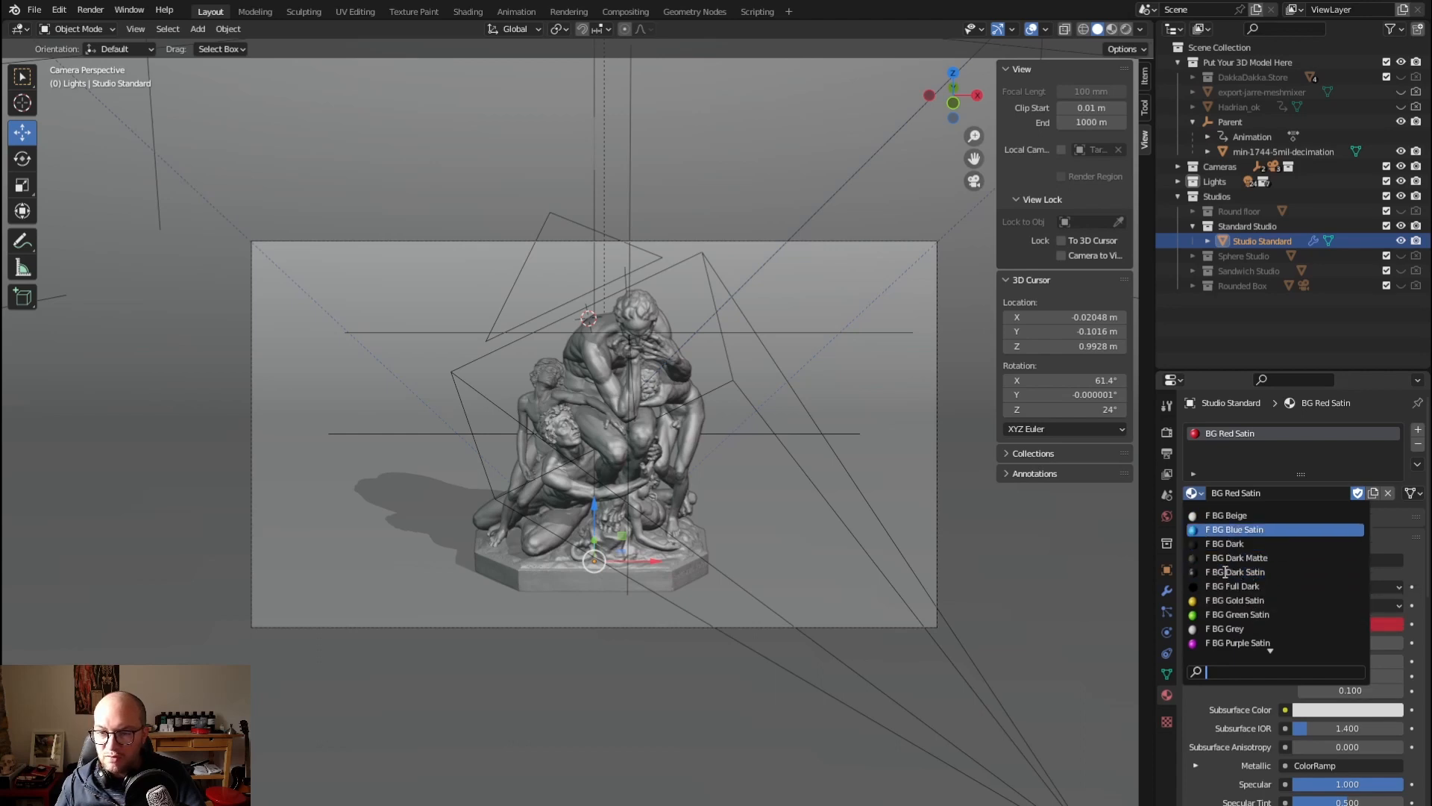
scroll(1216, 566, down, 5)
scroll(1214, 563, up, 6)
scroll(1213, 561, down, 12)
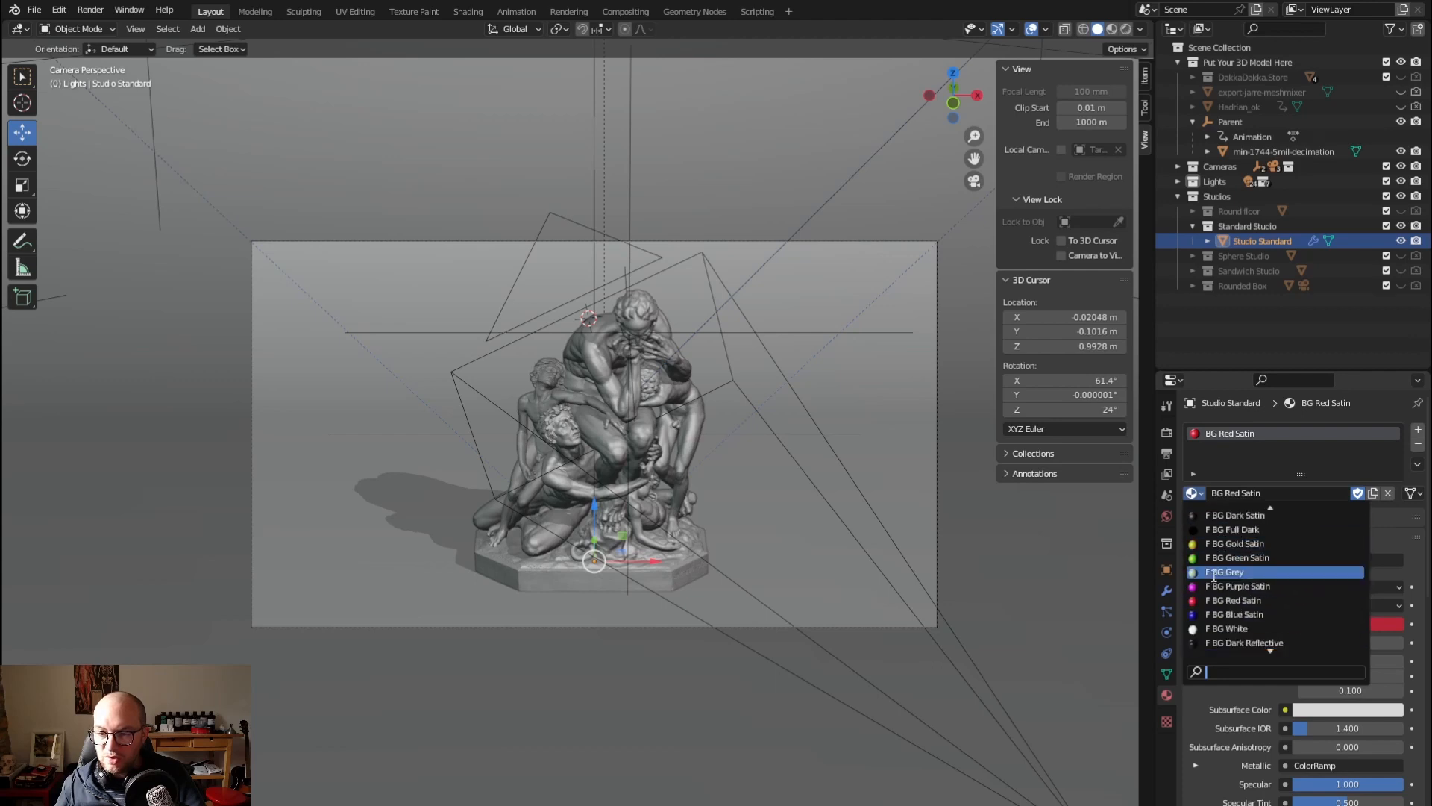
scroll(1232, 586, down, 4)
scroll(1232, 586, down, 4)
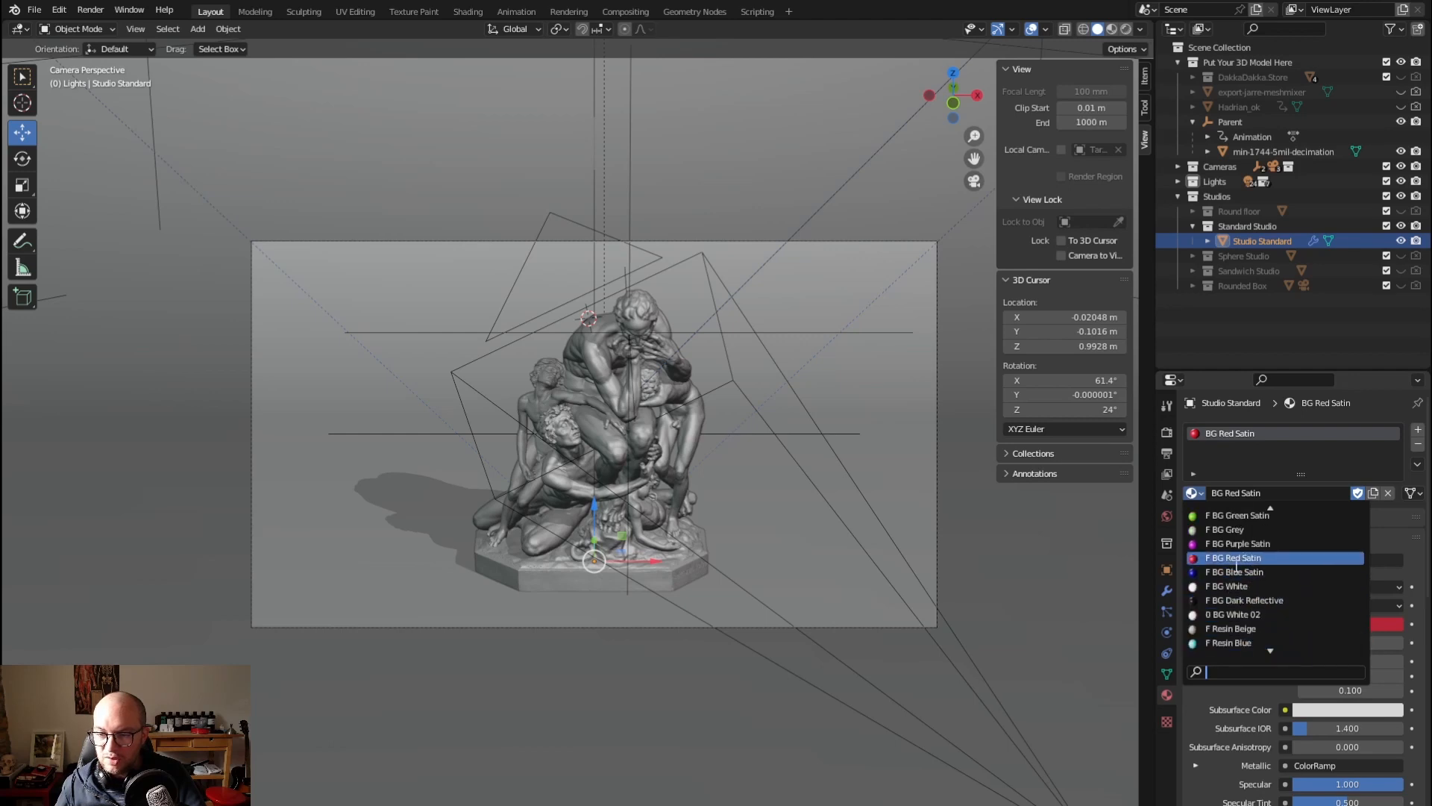
scroll(1238, 600, down, 7)
scroll(1238, 600, up, 14)
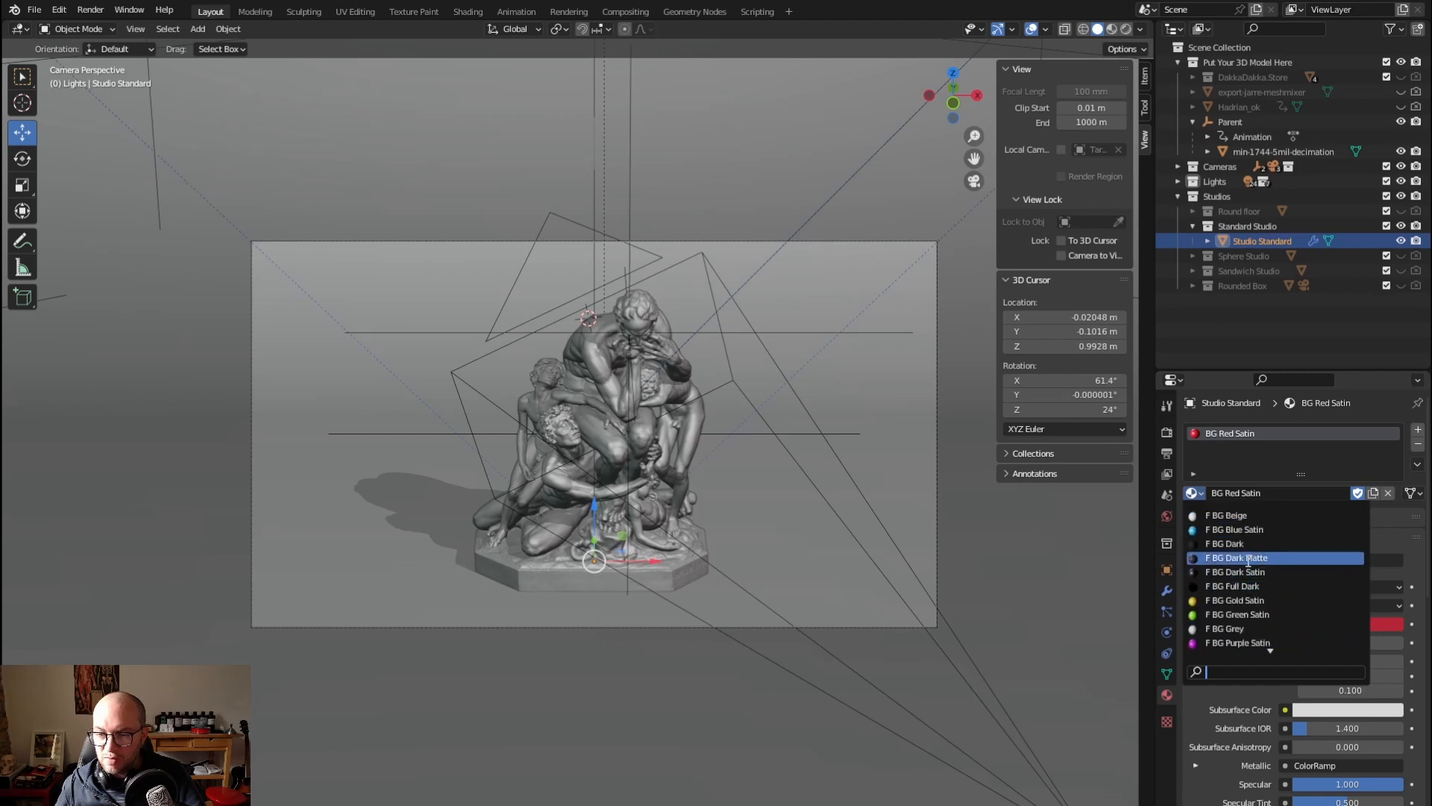
click(1232, 529)
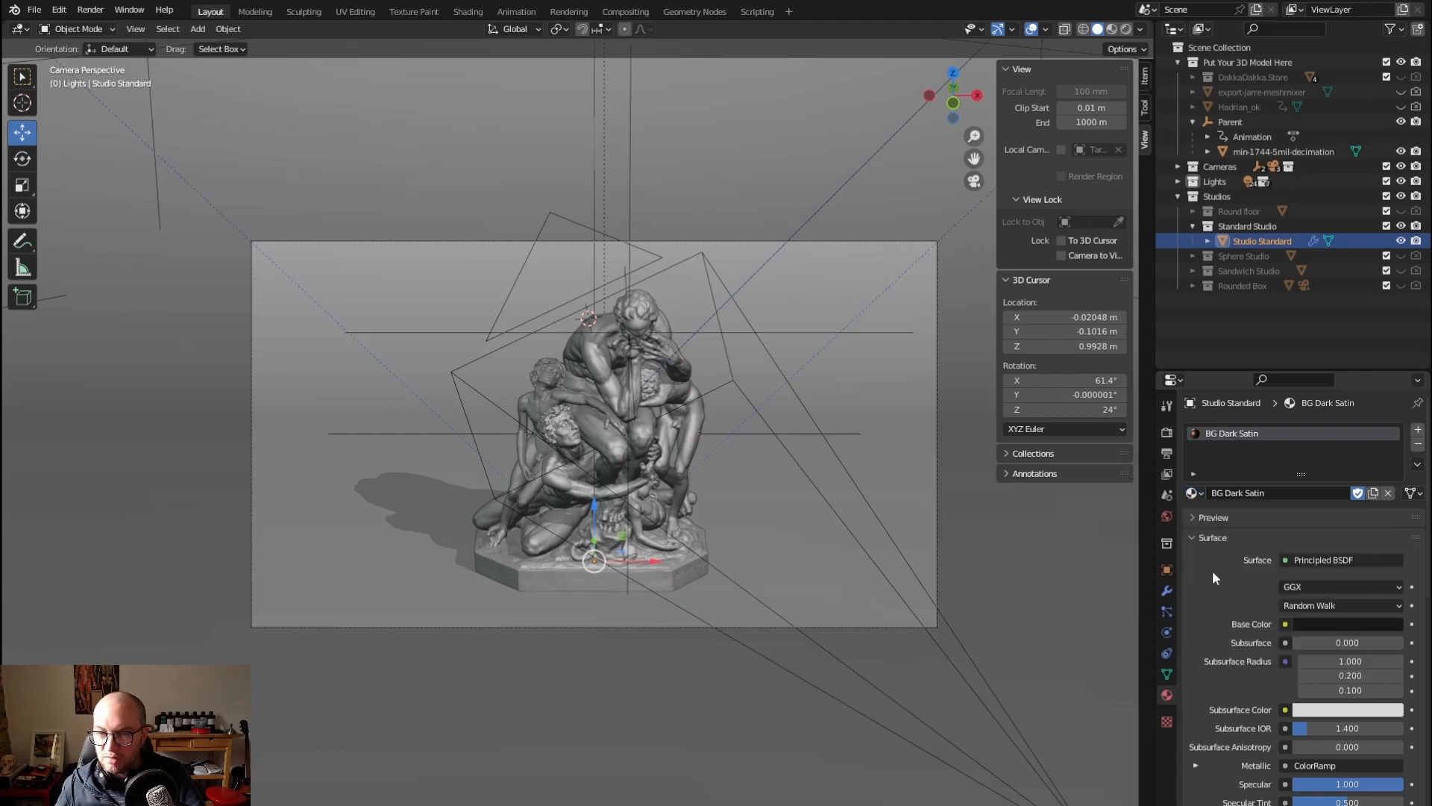
Switch the lighting from Backlights to 3 Lights in both viewport and renders, render the current frame, and close the render window
click(1179, 183)
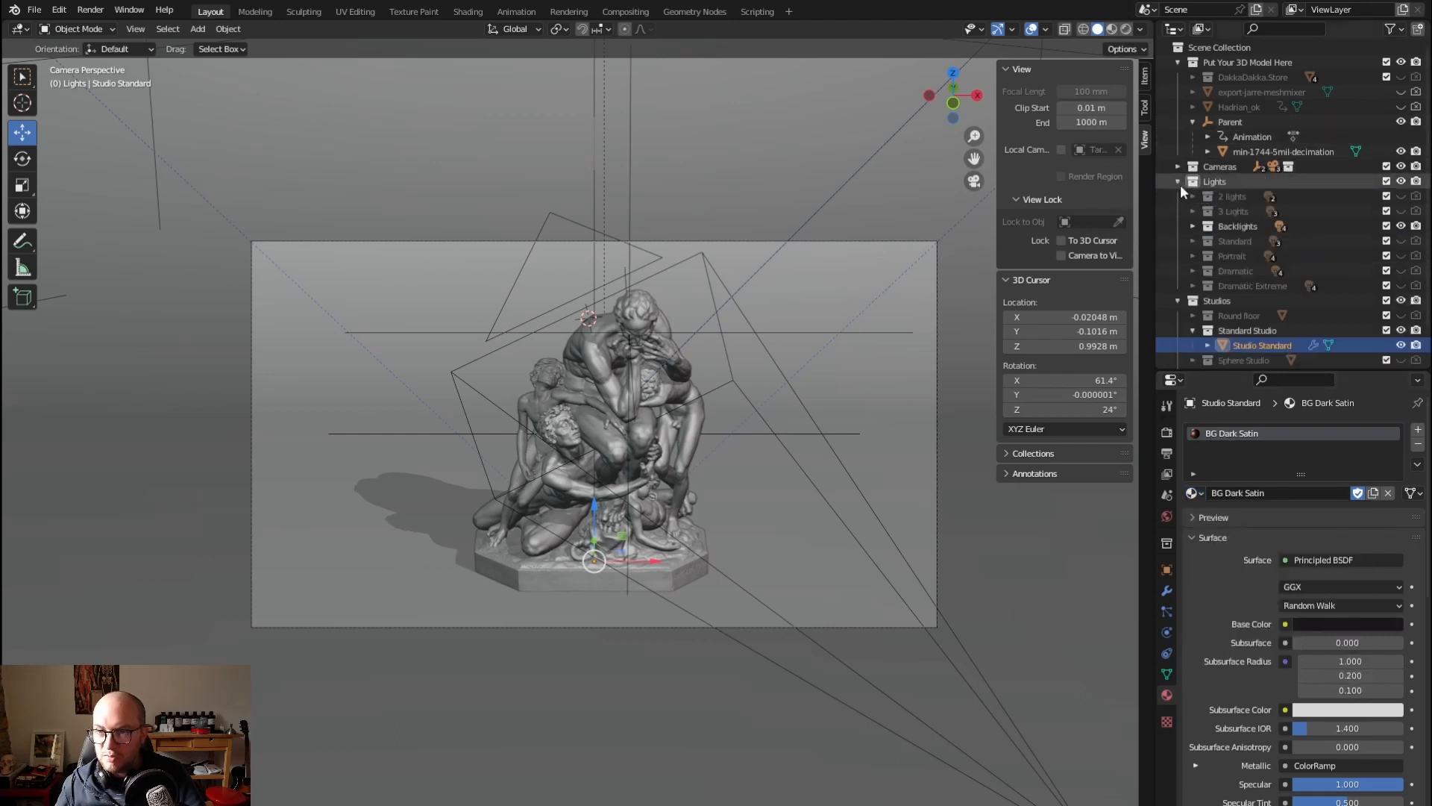
click(1401, 211)
click(1416, 211)
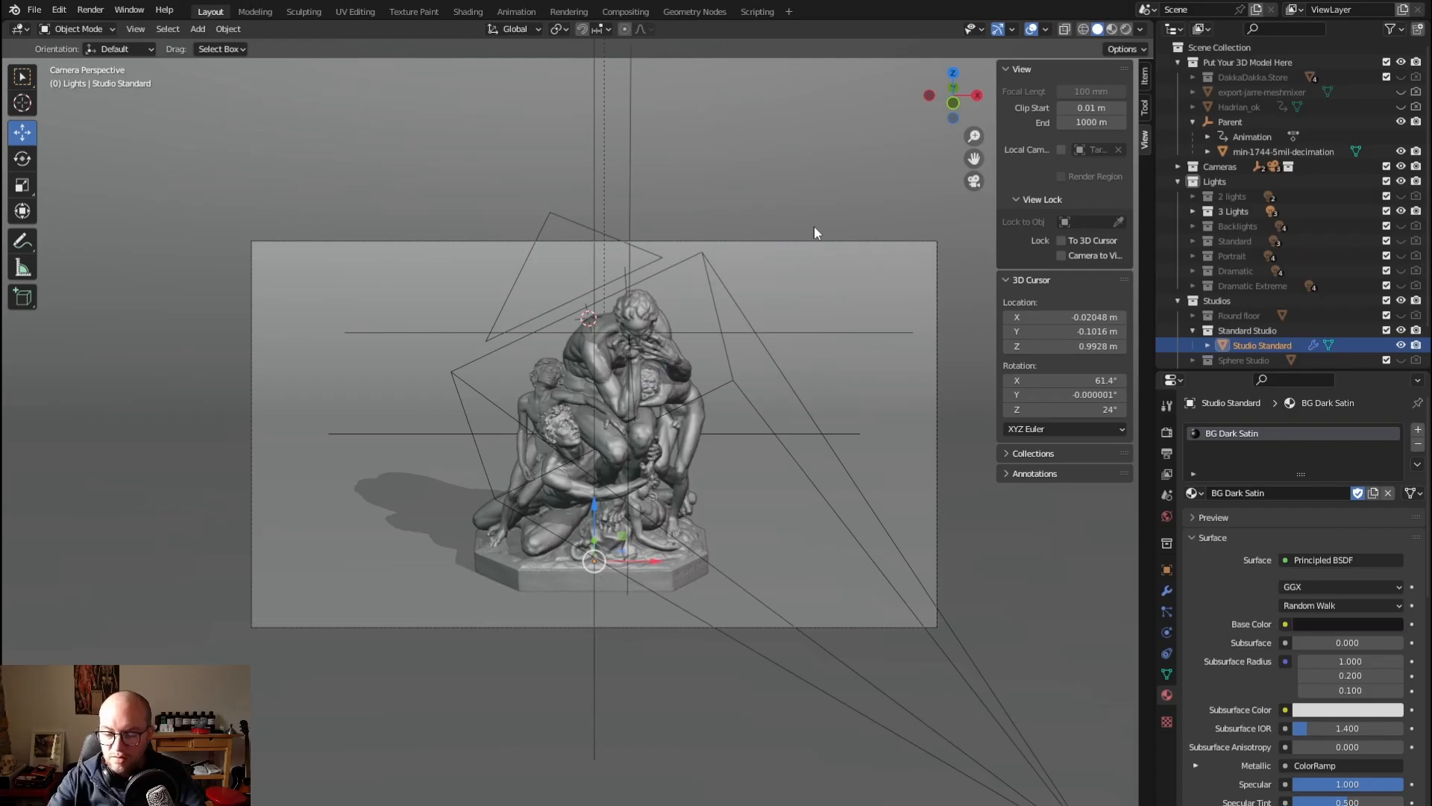
key(F12)
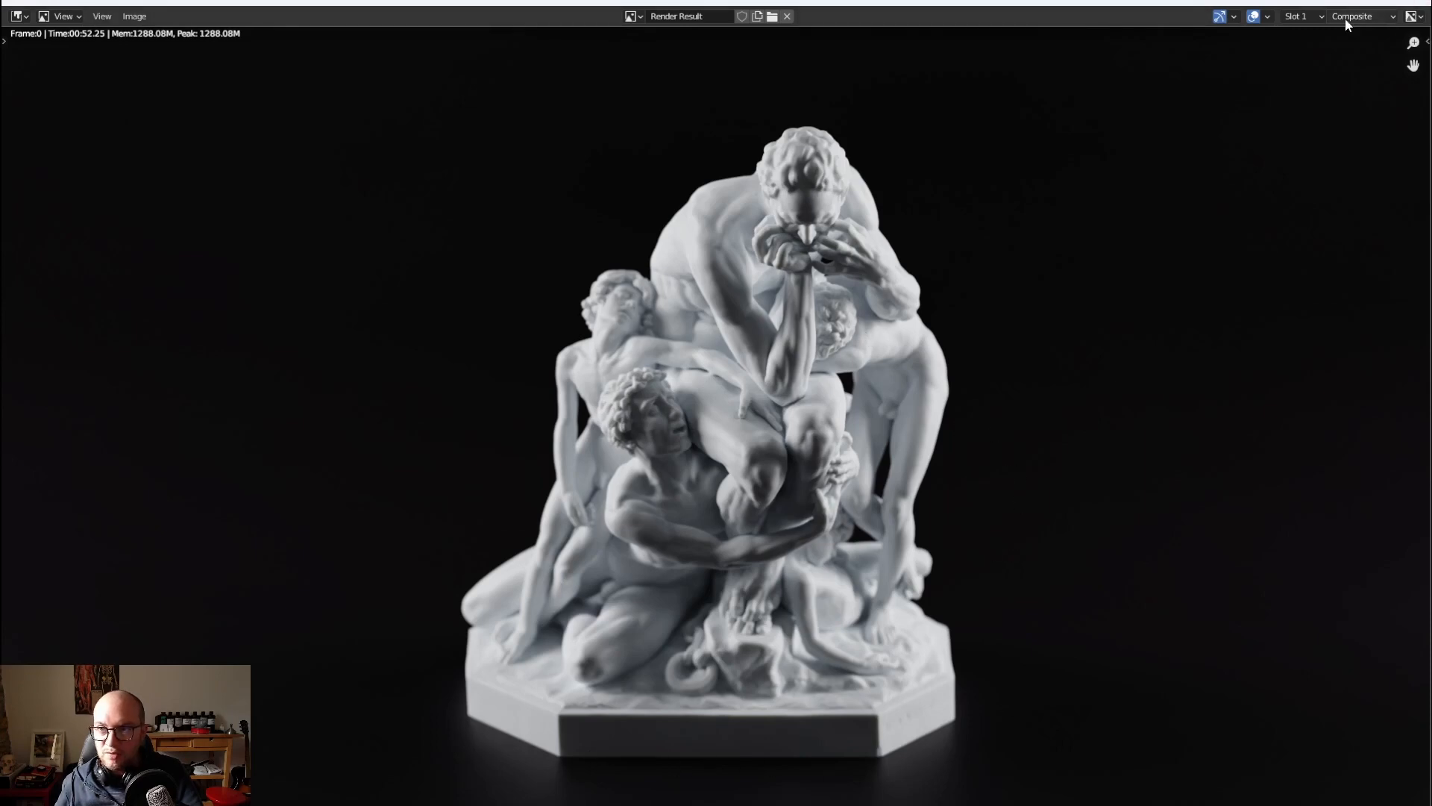
click(1413, 4)
Collapse the Standard Studio collection in the outliner
scroll(1214, 306, down, 2)
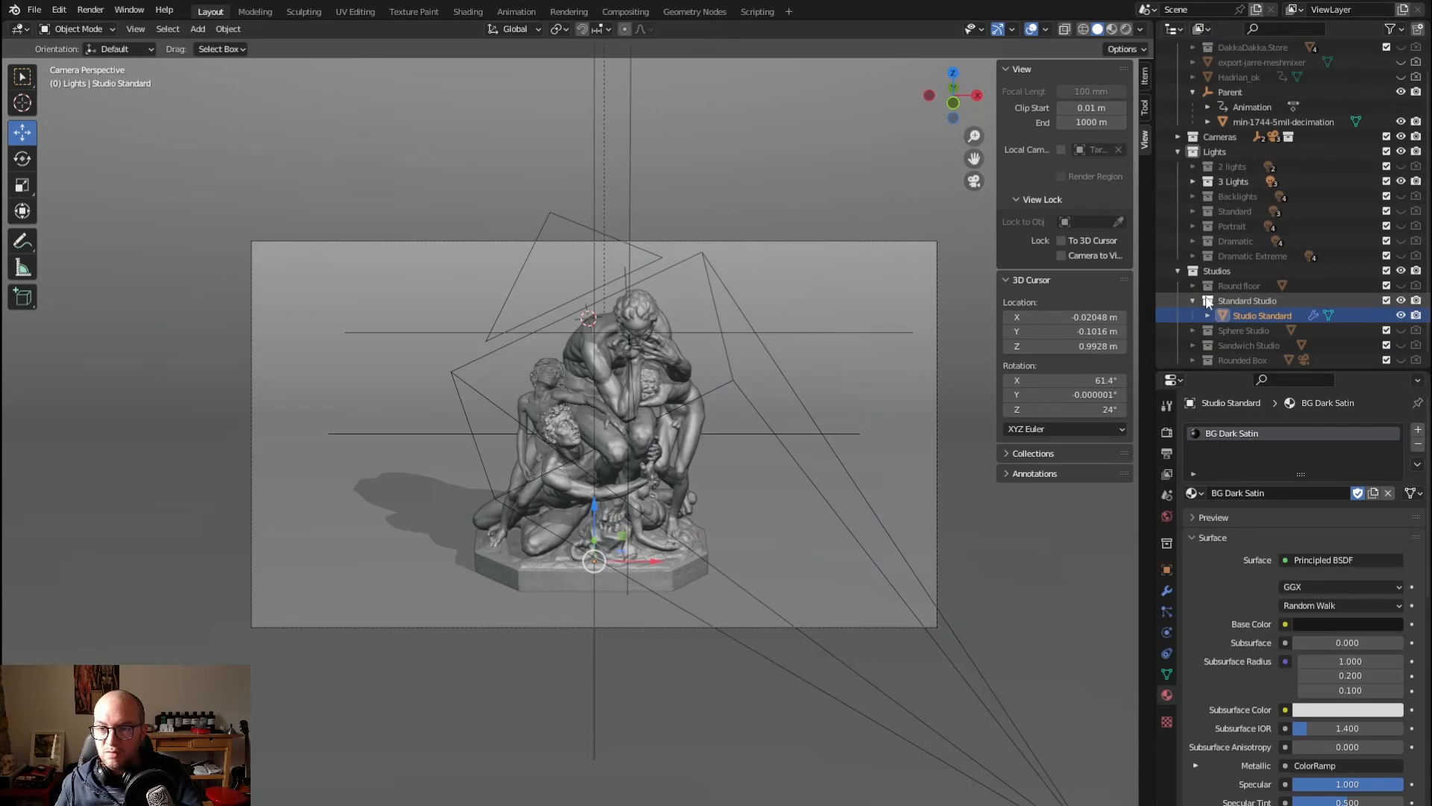
click(1192, 300)
scroll(1239, 296, up, 2)
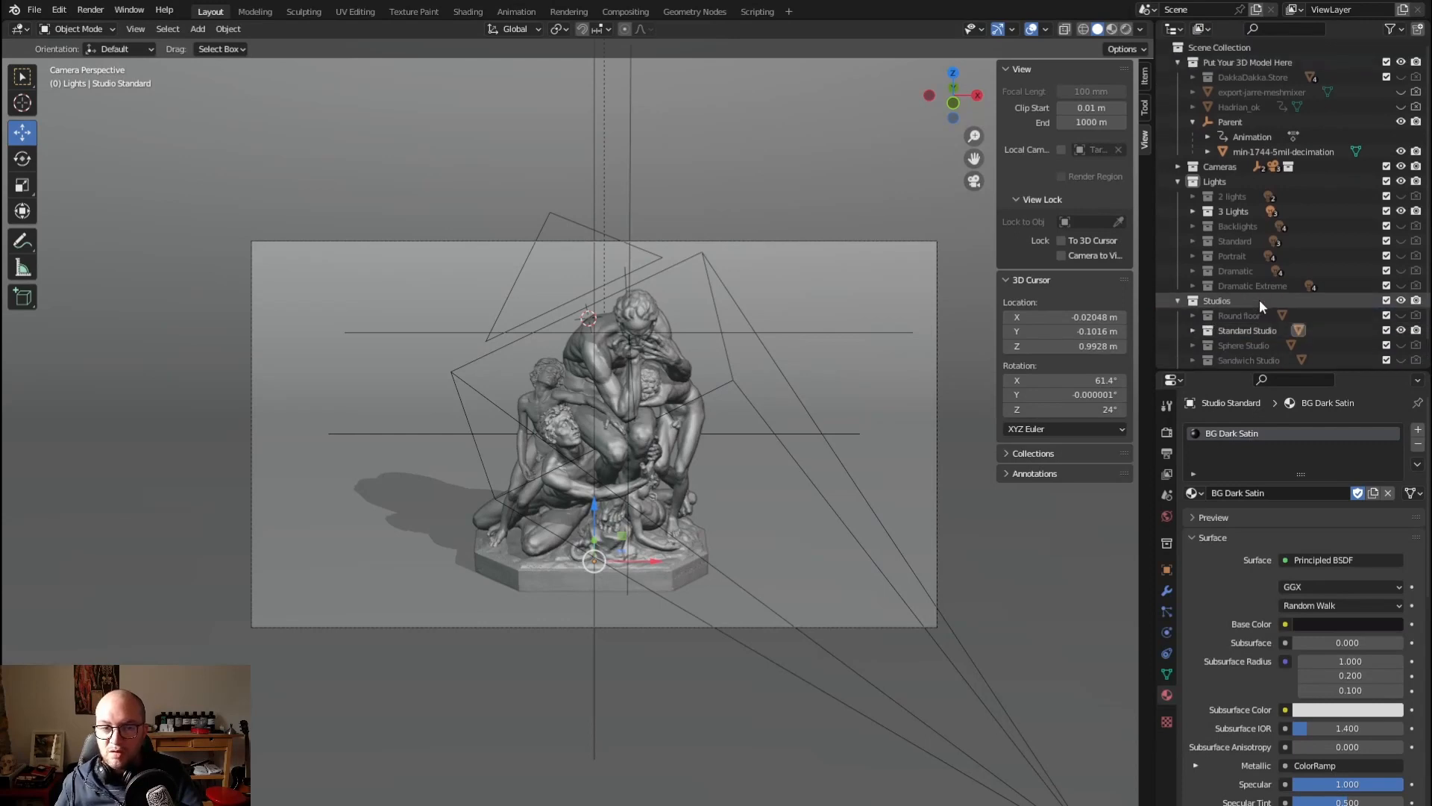